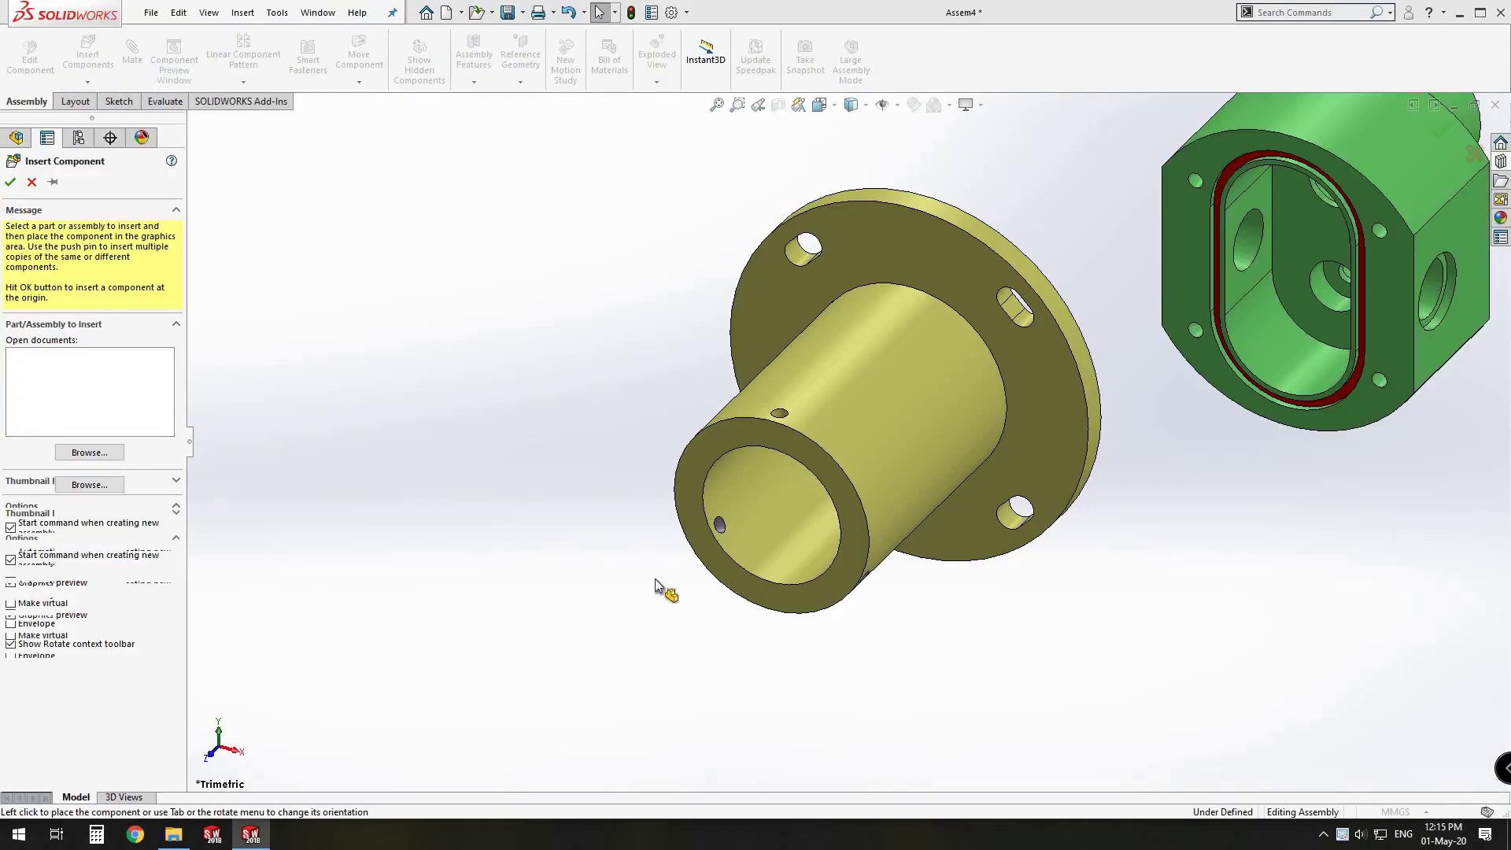
Step: Place the HOUSING next to the motor mount and make its rear boss concentric with the mount's bore
click(727, 630)
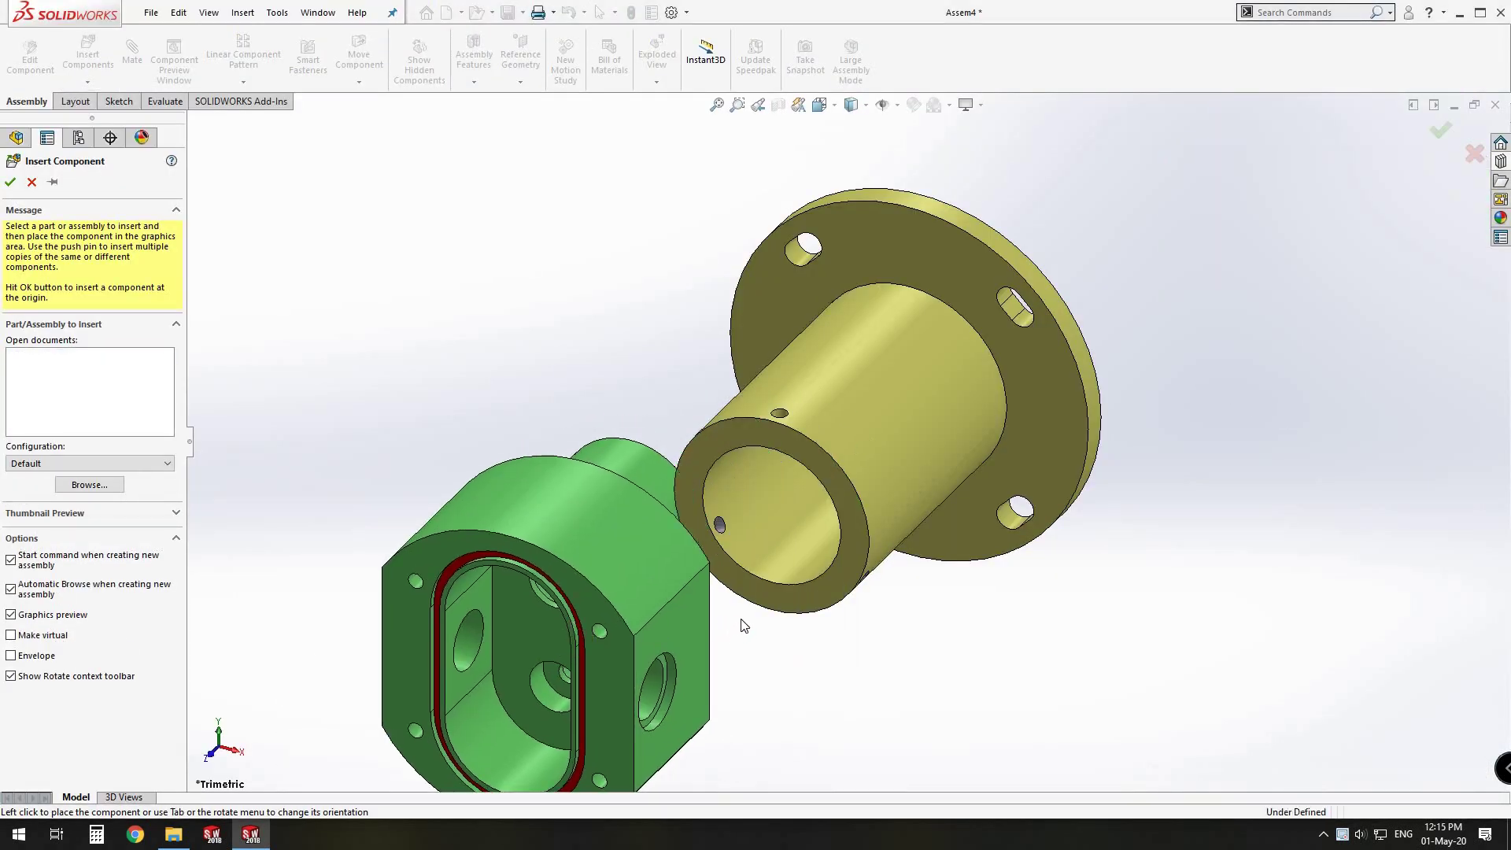
middle_drag(725, 626, 689, 541)
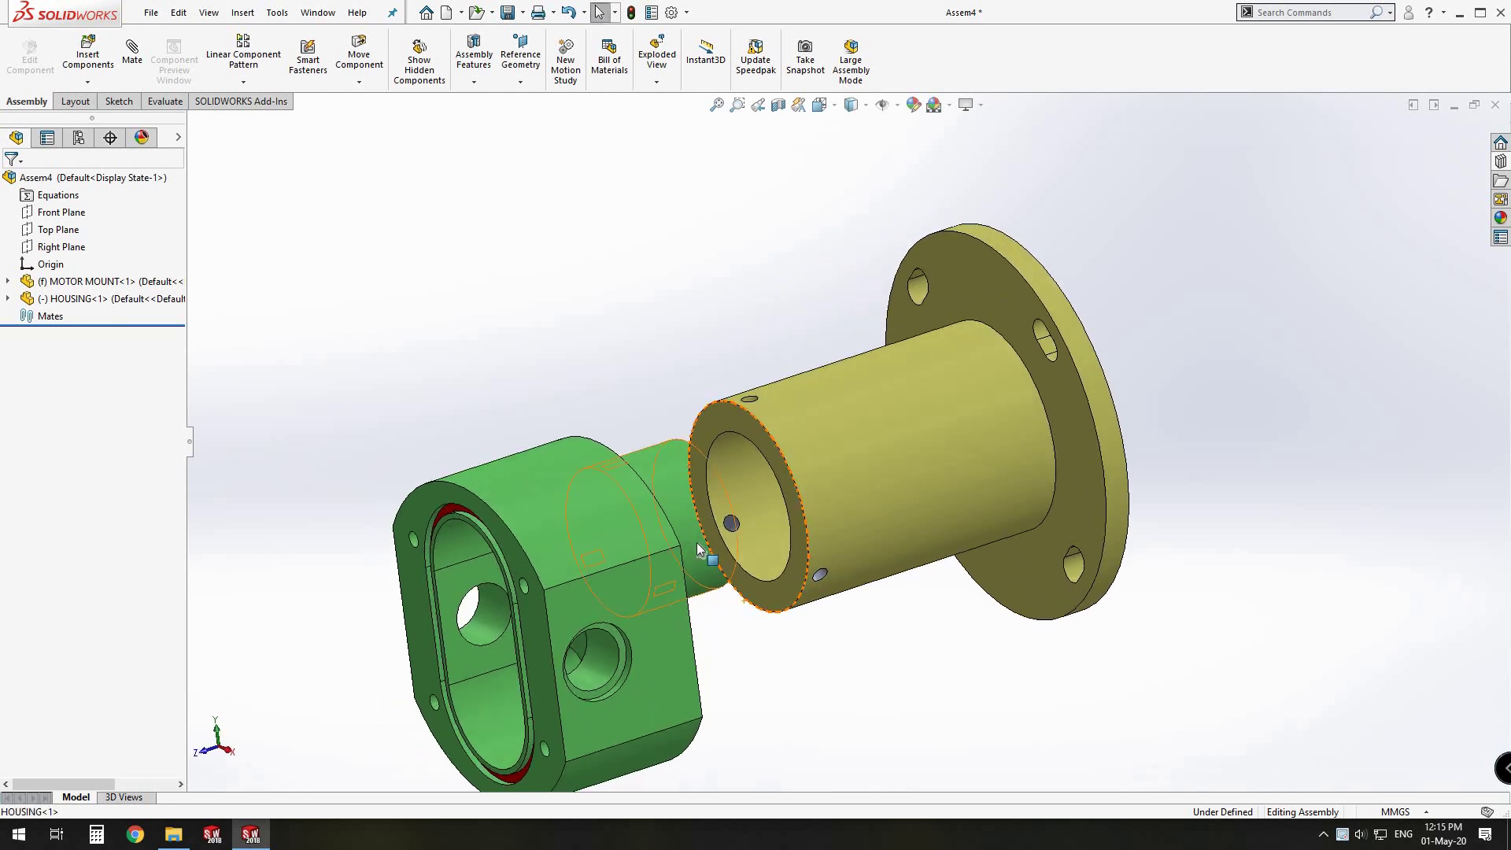
click(777, 565)
ctrl+click(772, 560)
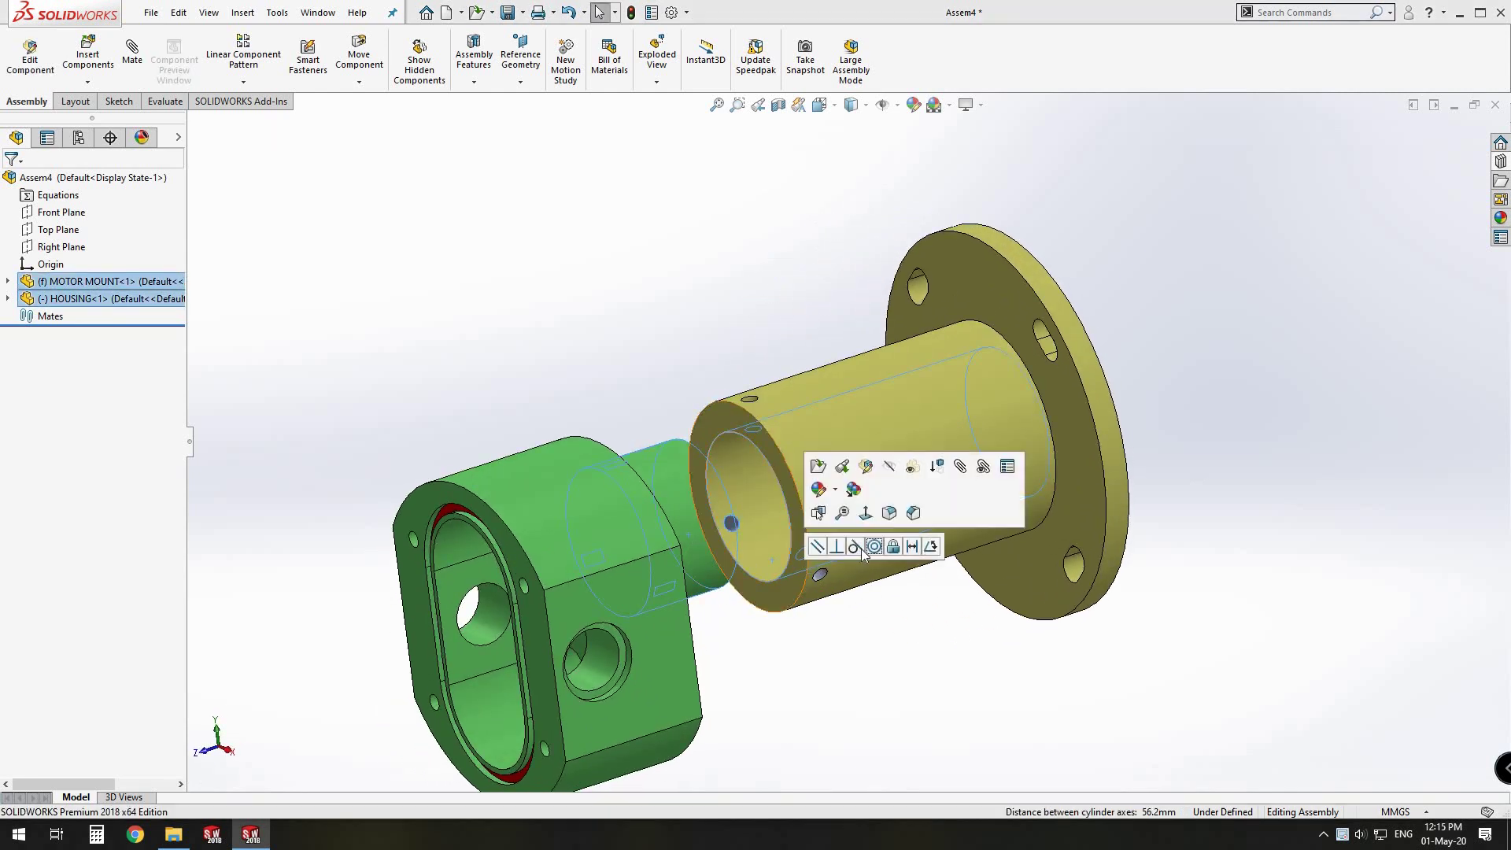
click(873, 546)
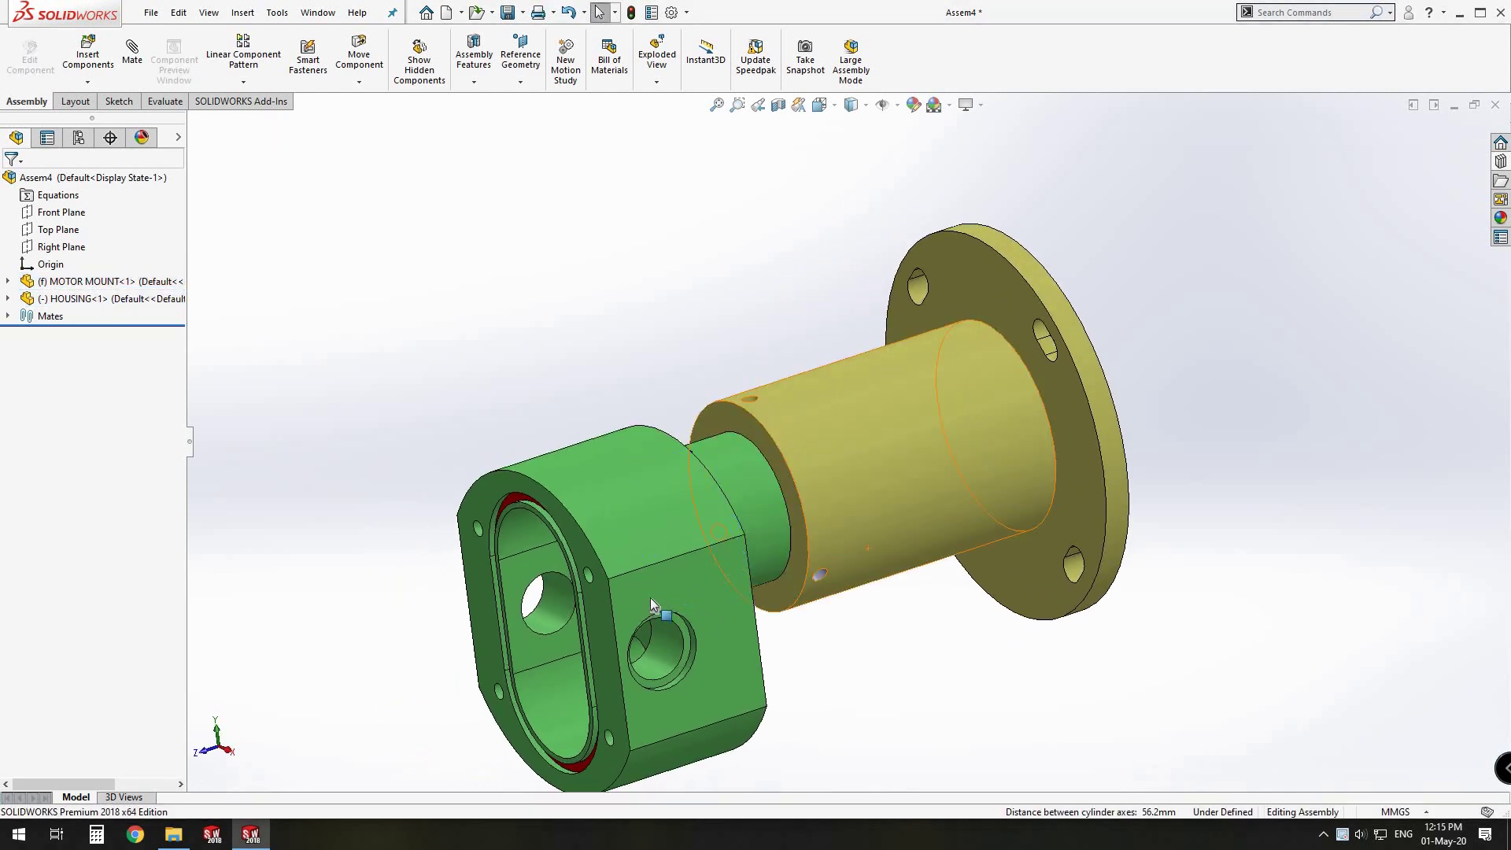
Step: Make the housing's rear shoulder face coincident with the end face of the motor mount's tube
click(749, 431)
middle_drag(749, 431, 629, 526)
ctrl+click(615, 531)
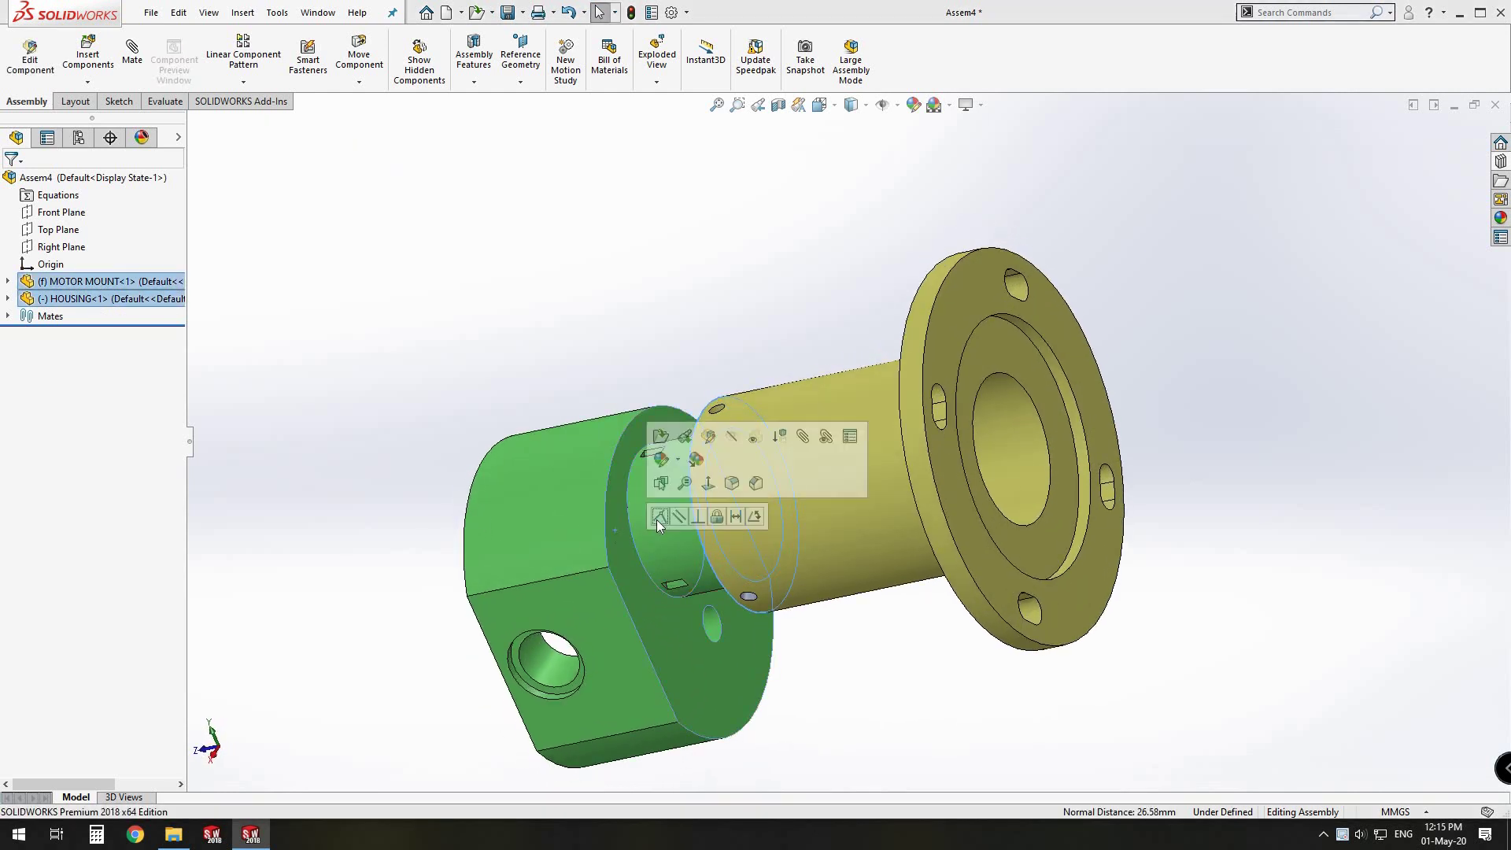
click(660, 517)
Step: Mate the housing's Right Plane to the assembly's Right Plane
middle_drag(602, 543, 2, 323)
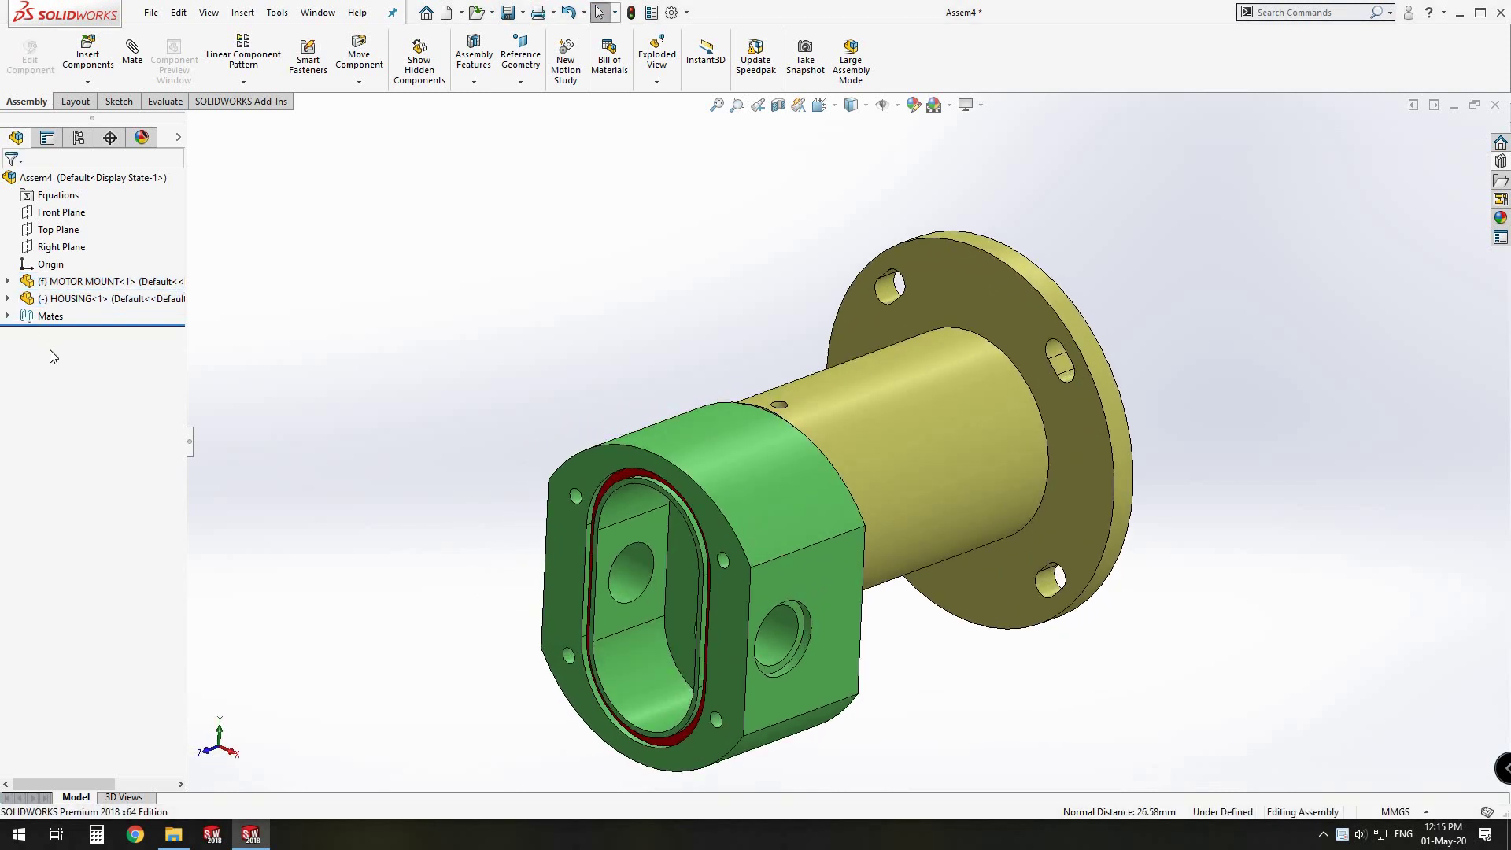
click(8, 299)
click(68, 419)
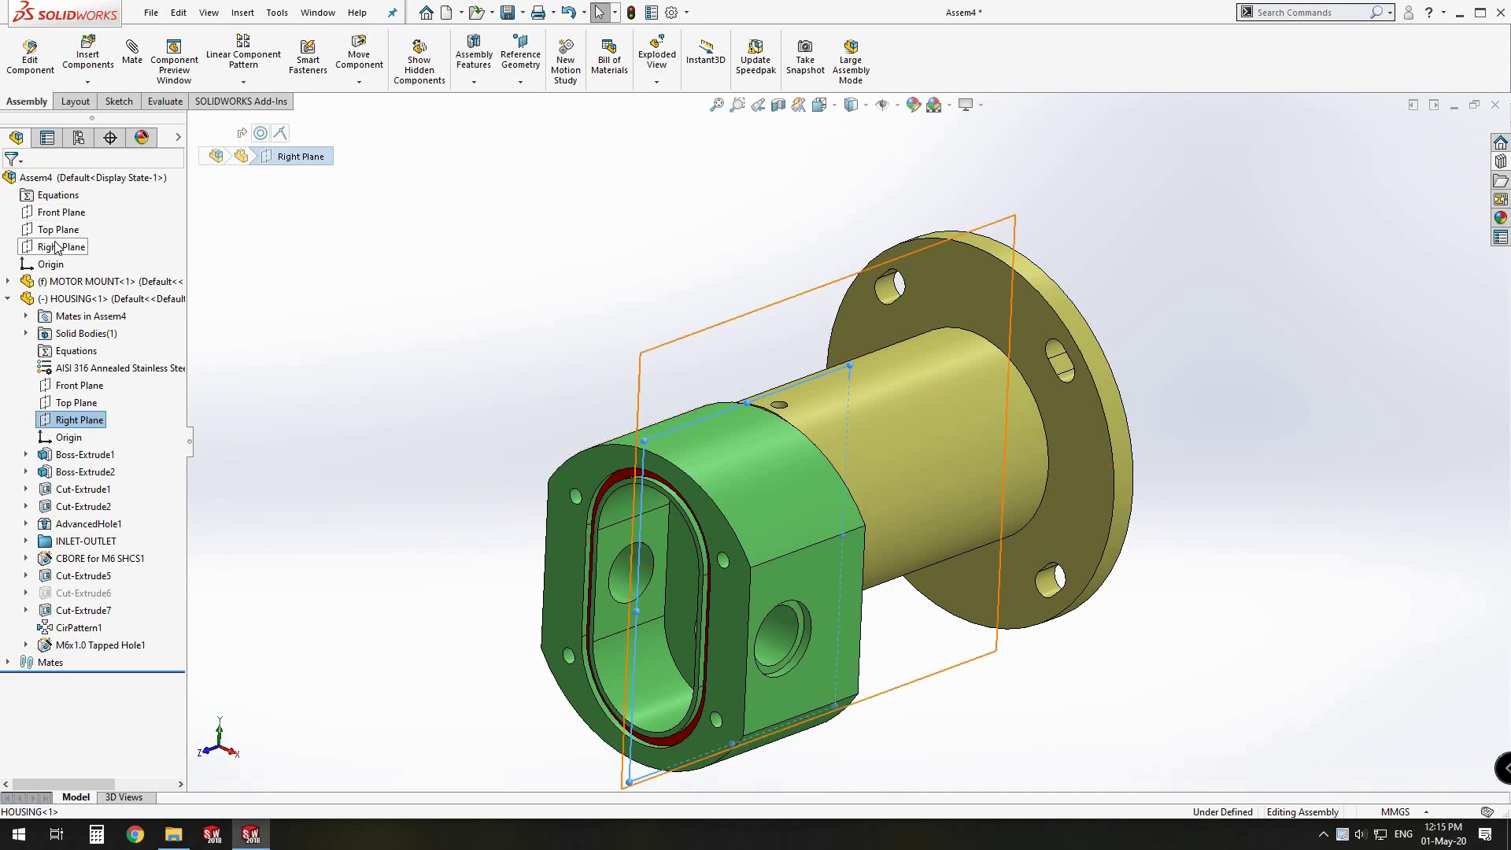
click(70, 252)
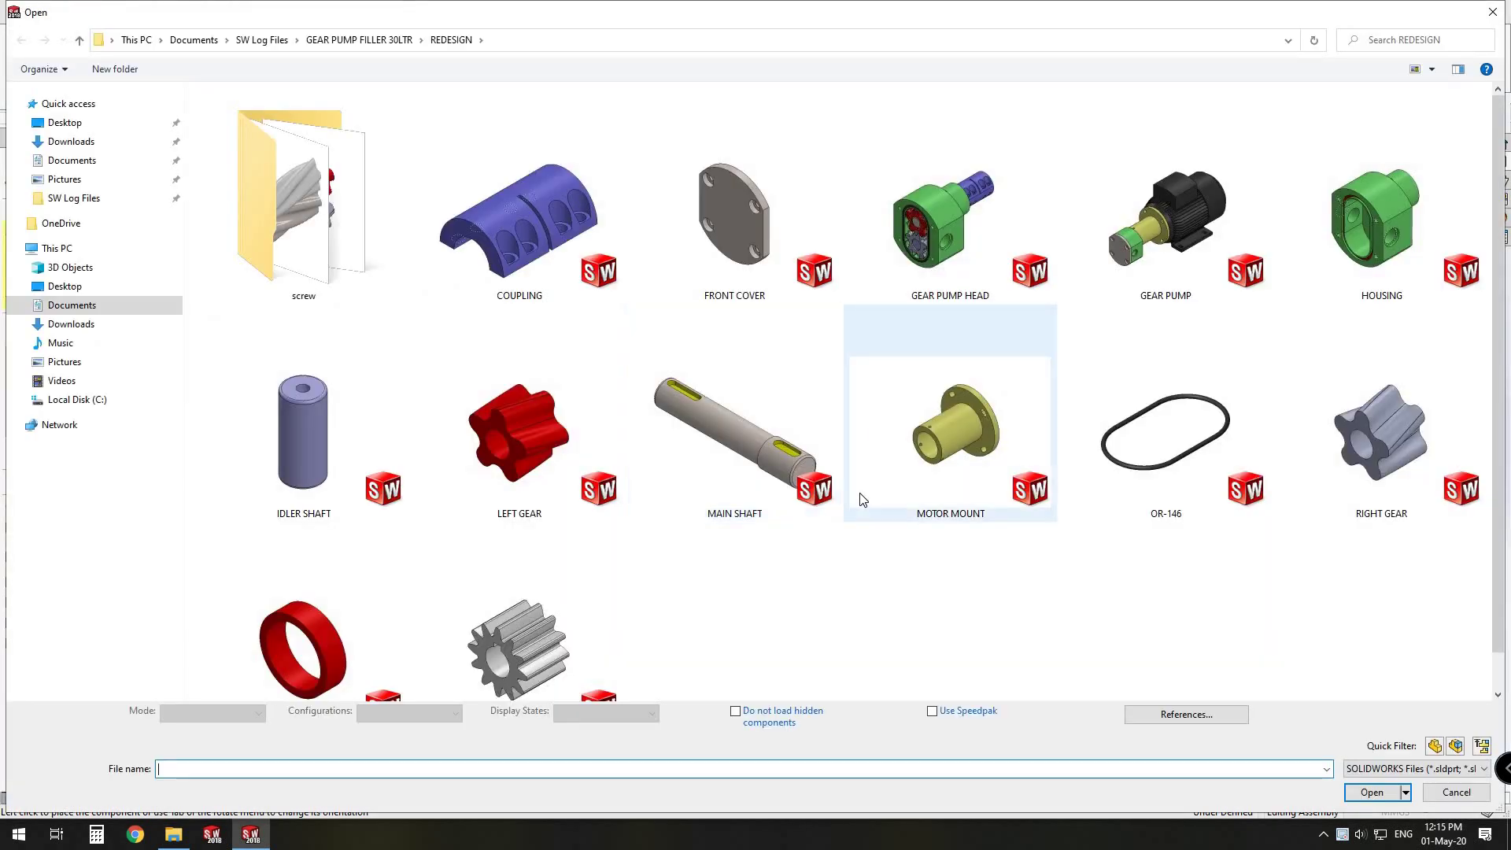
Step: Insert the MAIN SHAFT in front of the housing and rotate it roughly in line with the bore
double_click(771, 483)
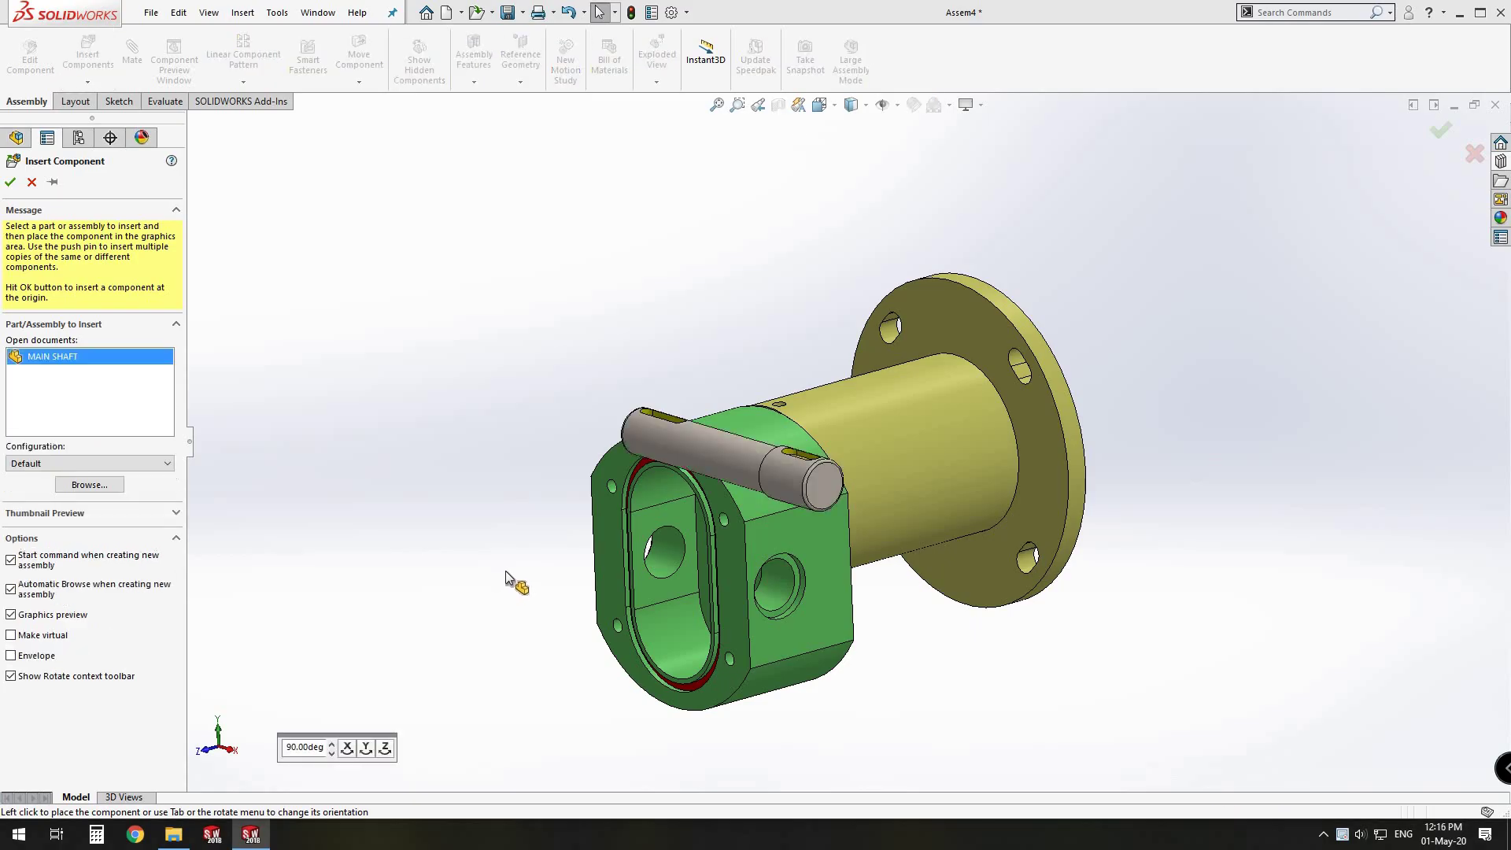
click(494, 568)
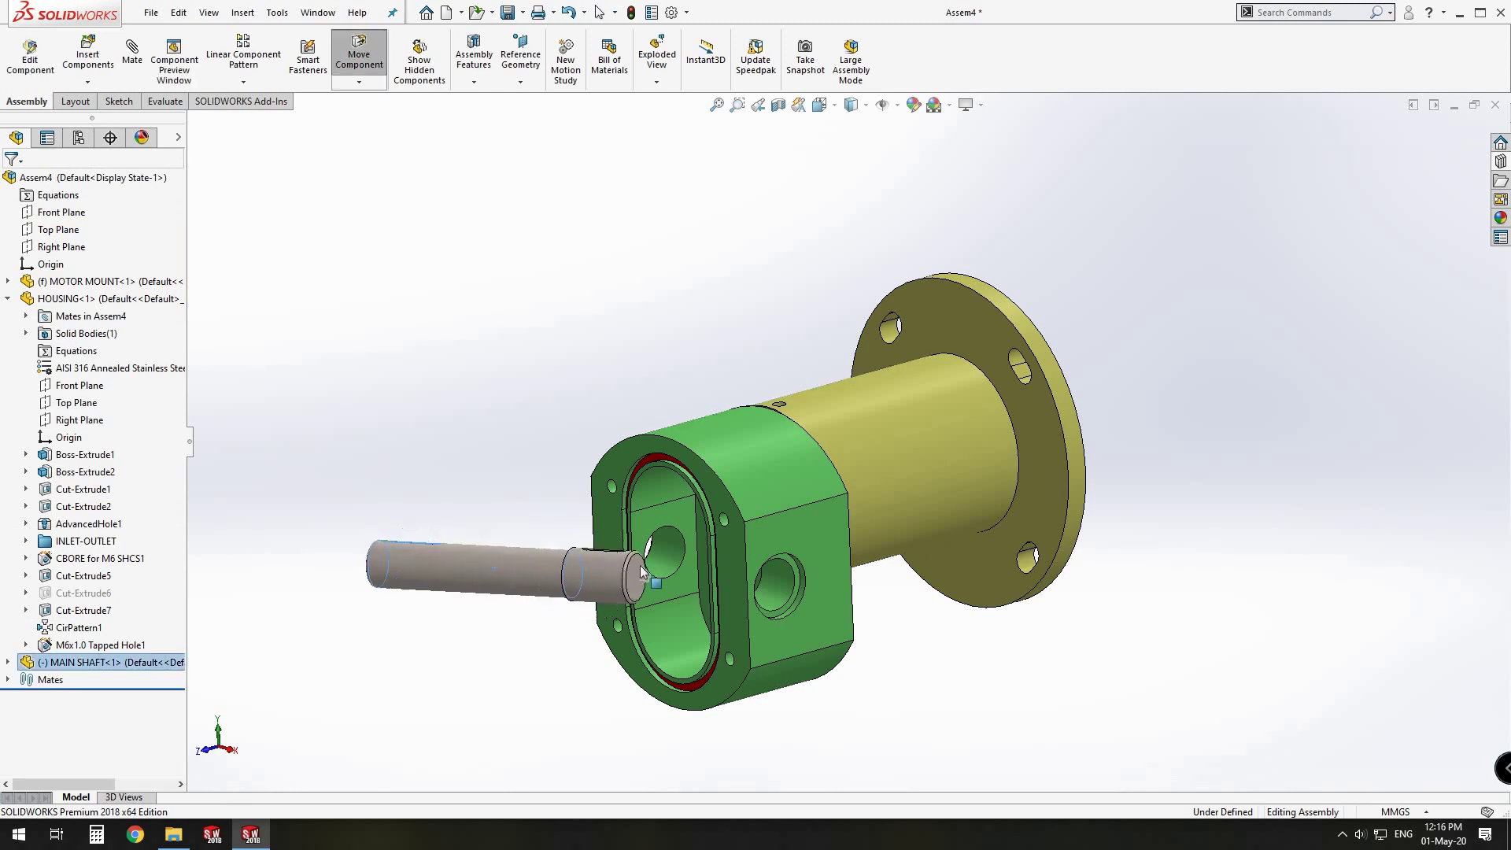
drag(620, 641, 541, 592)
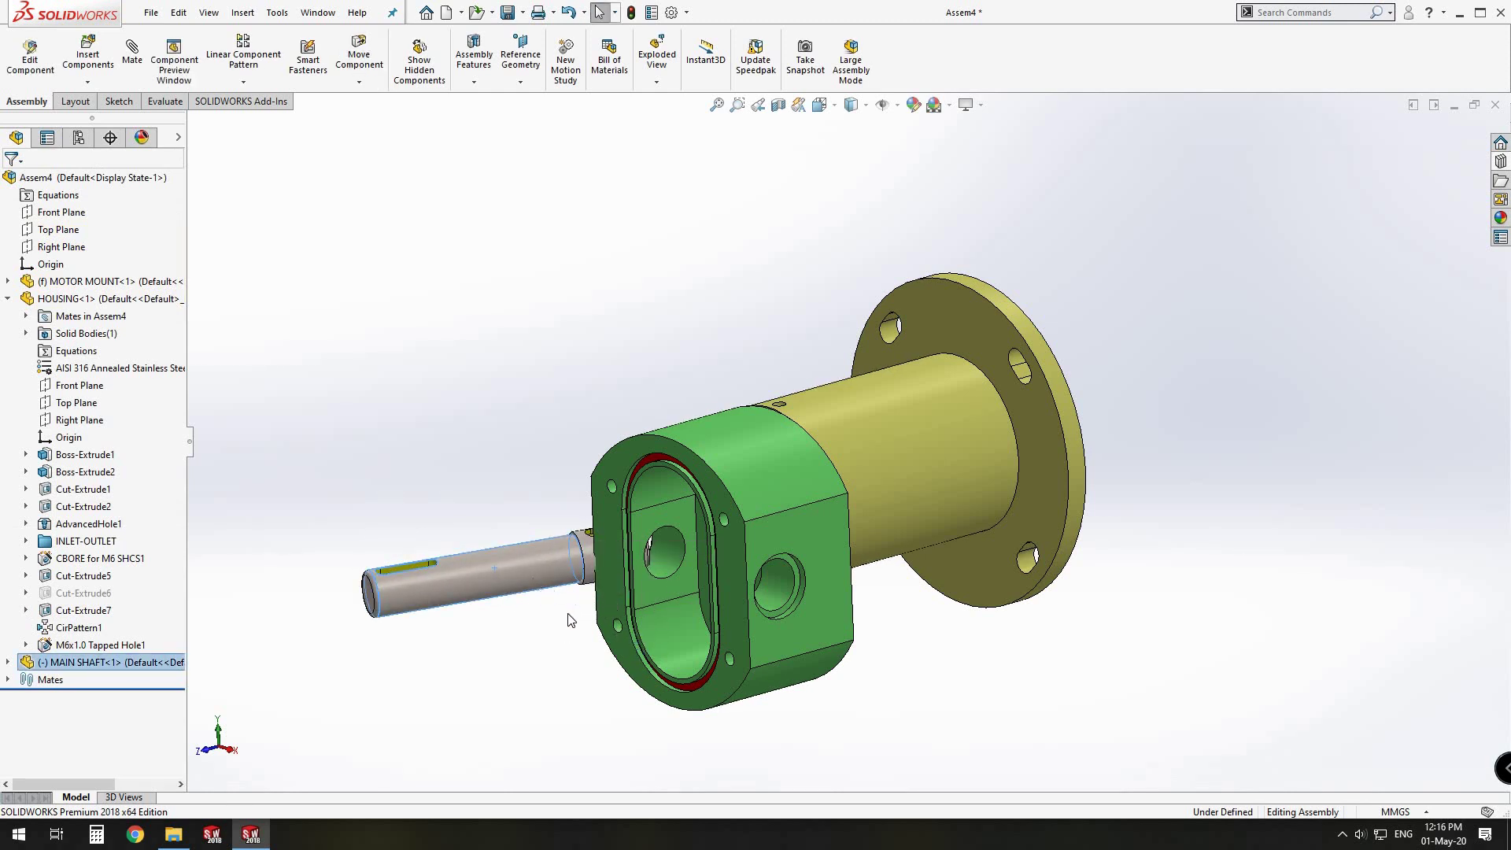
Step: Make the main shaft concentric with the housing's upper bore and slide it into position inside the housing
middle_drag(675, 617, 831, 525)
scroll(801, 432, down, 9)
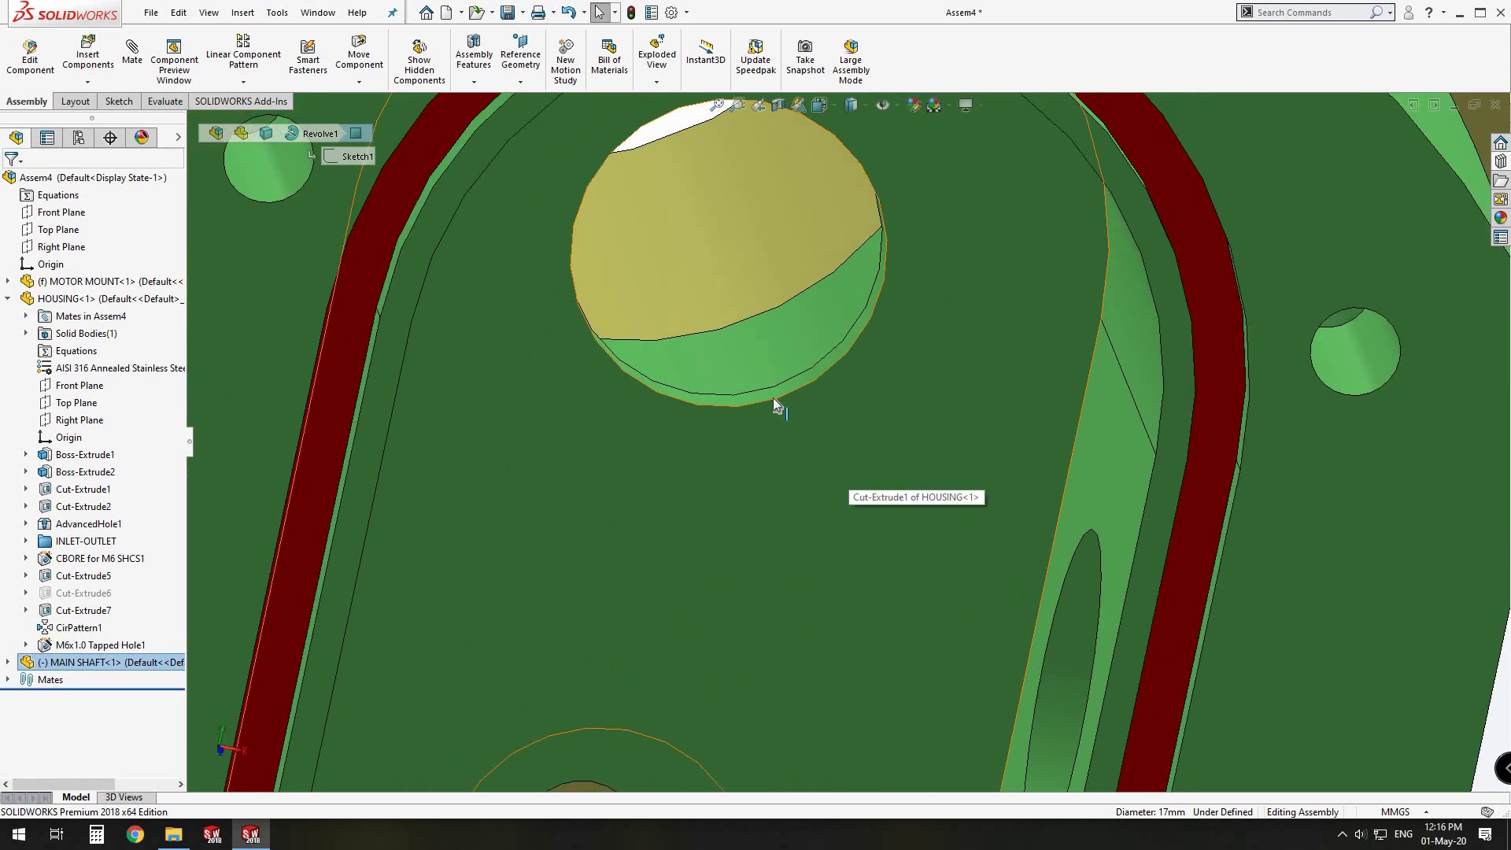
ctrl+click(775, 394)
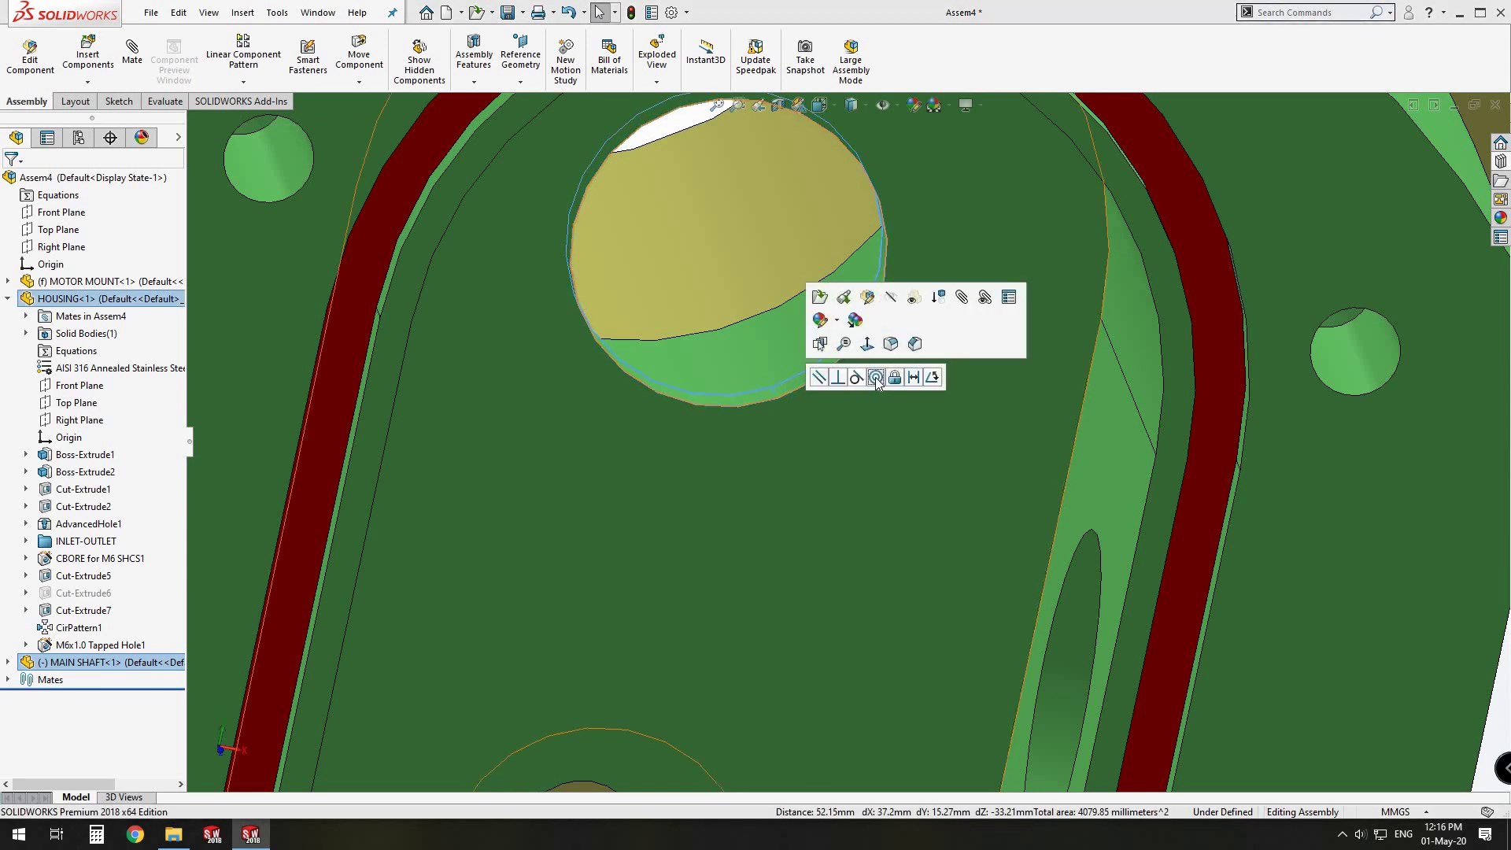
scroll(811, 472, up, 5)
middle_drag(794, 455, 886, 536)
drag(1055, 508, 1217, 447)
key(Escape)
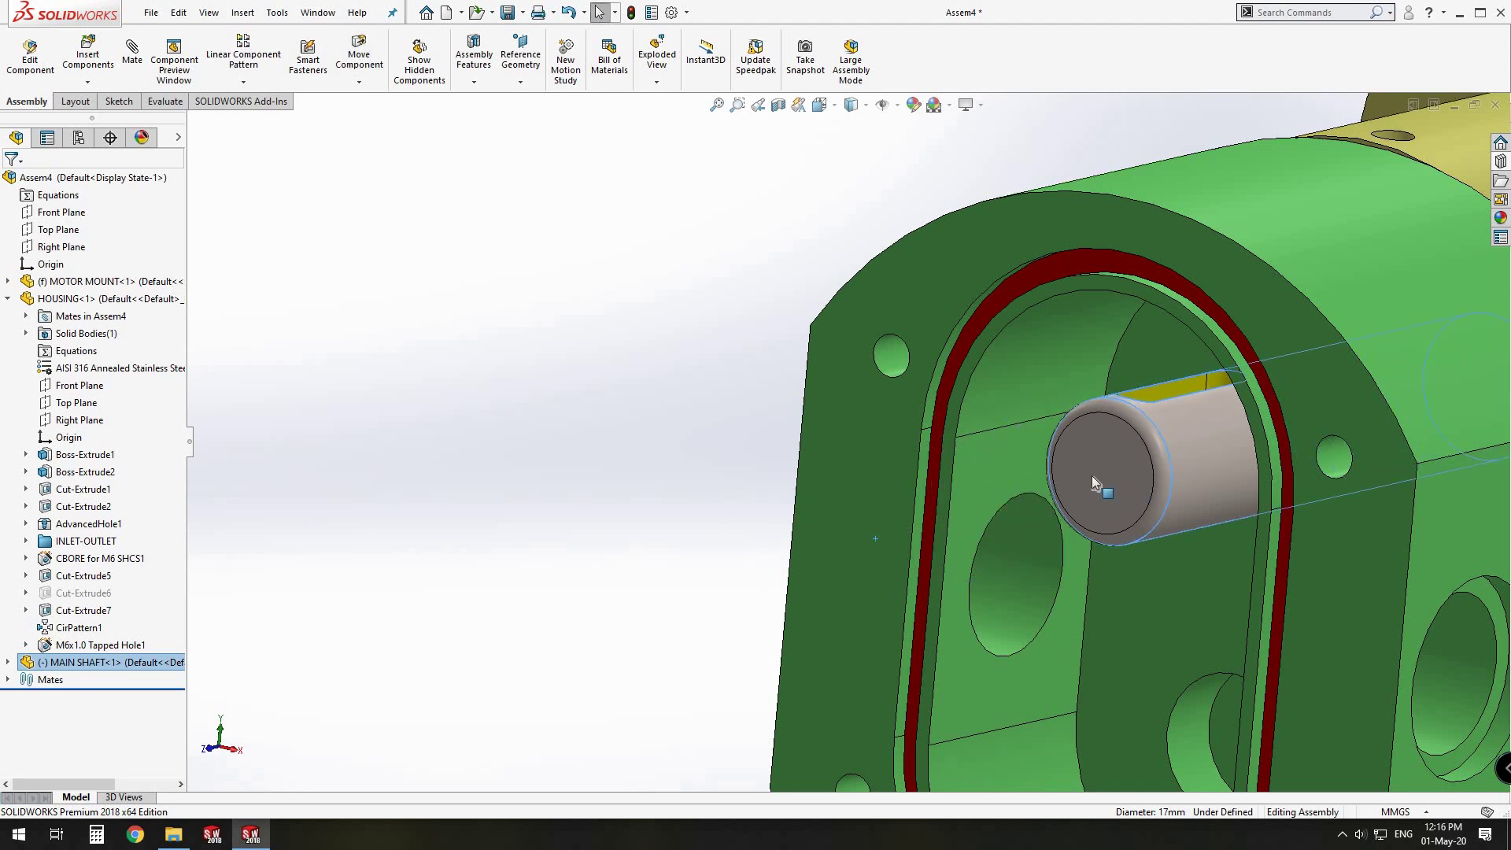
Step: Add a 0.1 mm distance mate between the main shaft's end face and the housing's front face
click(1105, 475)
middle_drag(1157, 537, 960, 510)
key(Escape)
click(979, 478)
click(960, 510)
ctrl+click(811, 450)
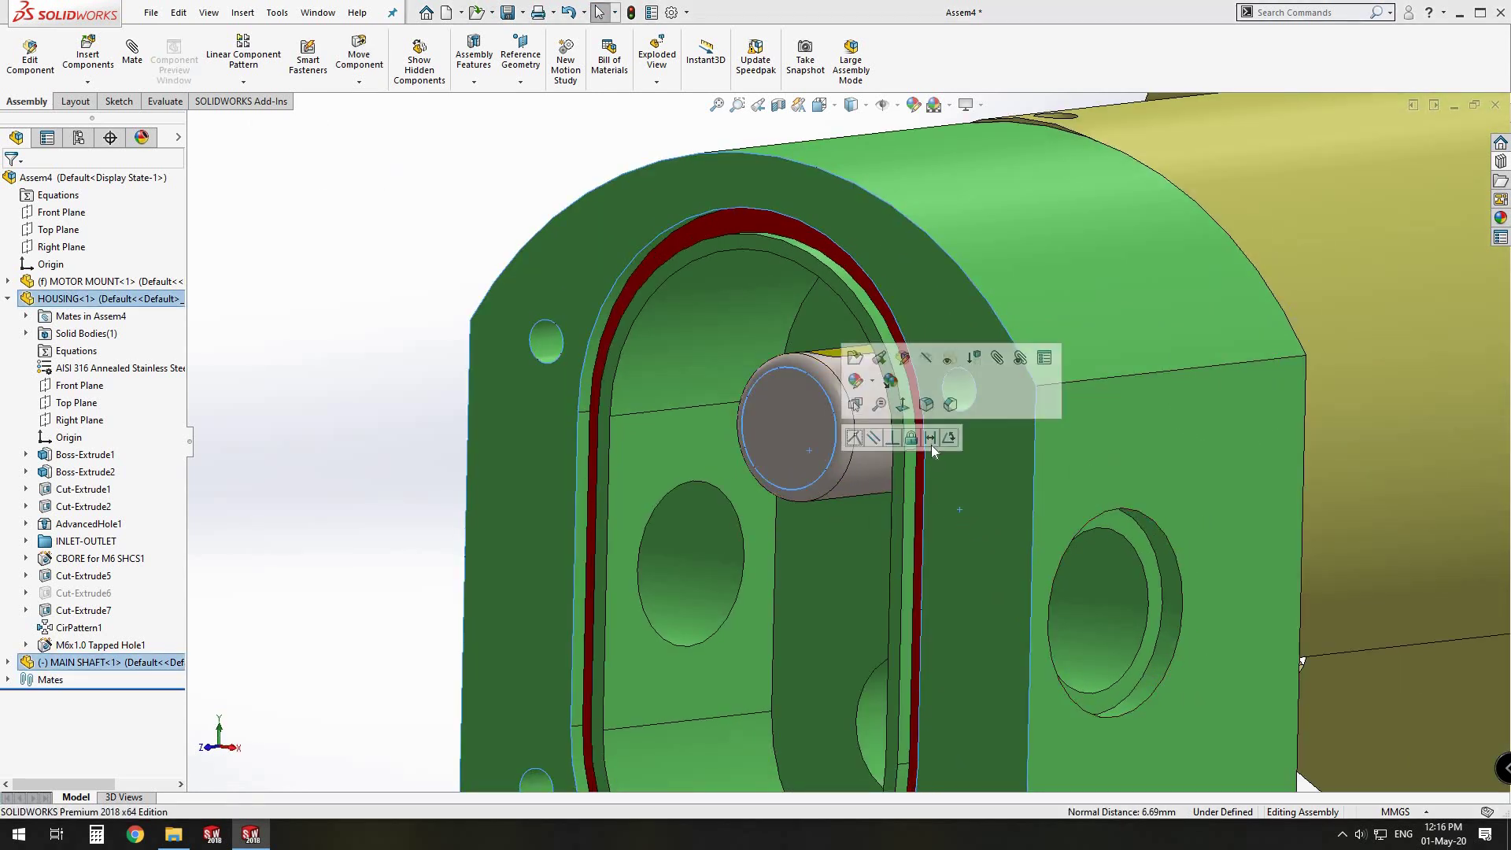
click(931, 438)
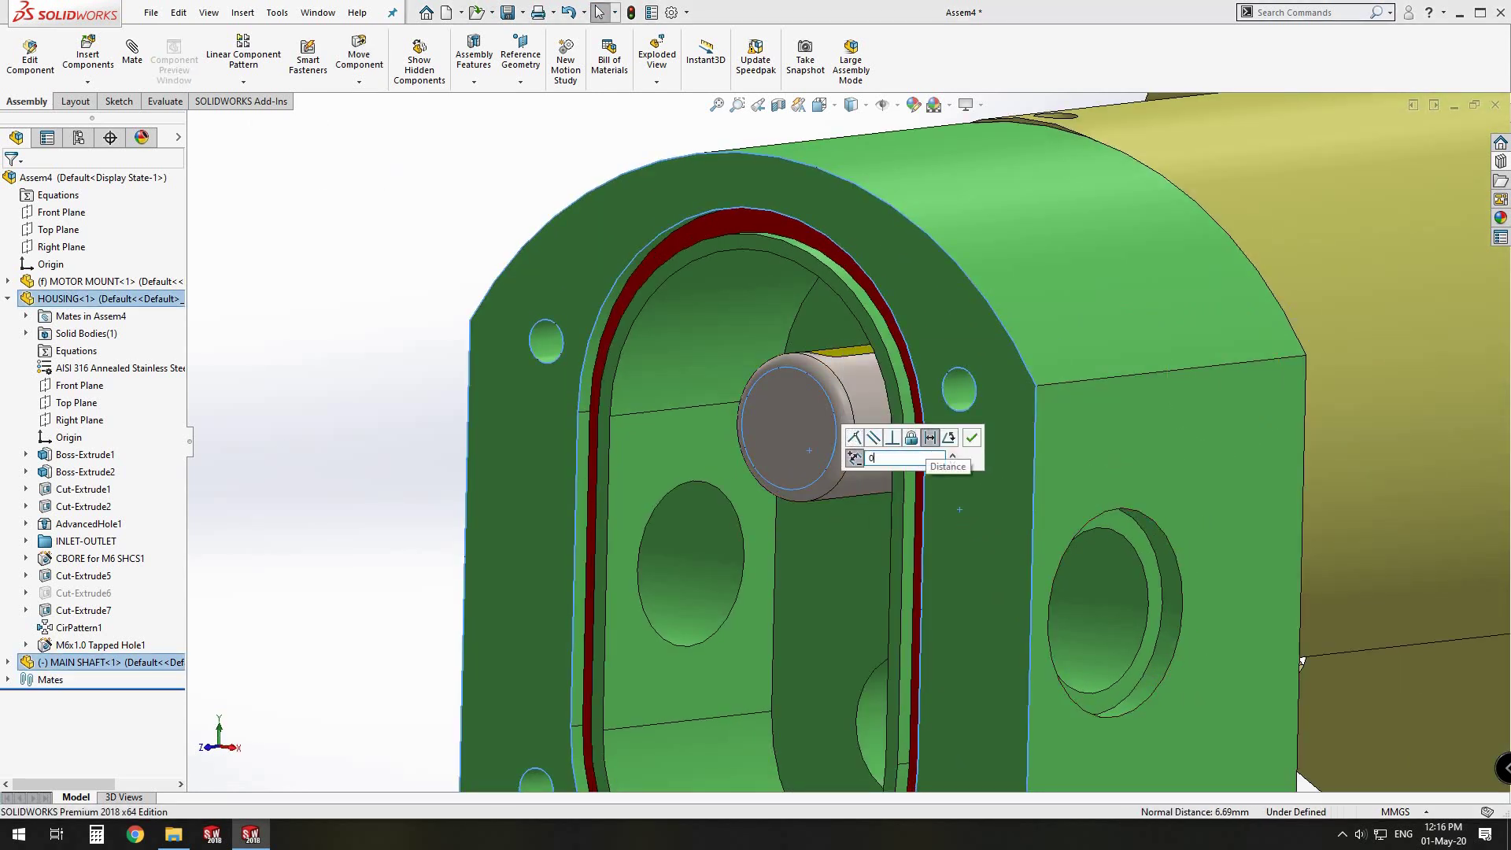
text(0.1)
key(Return)
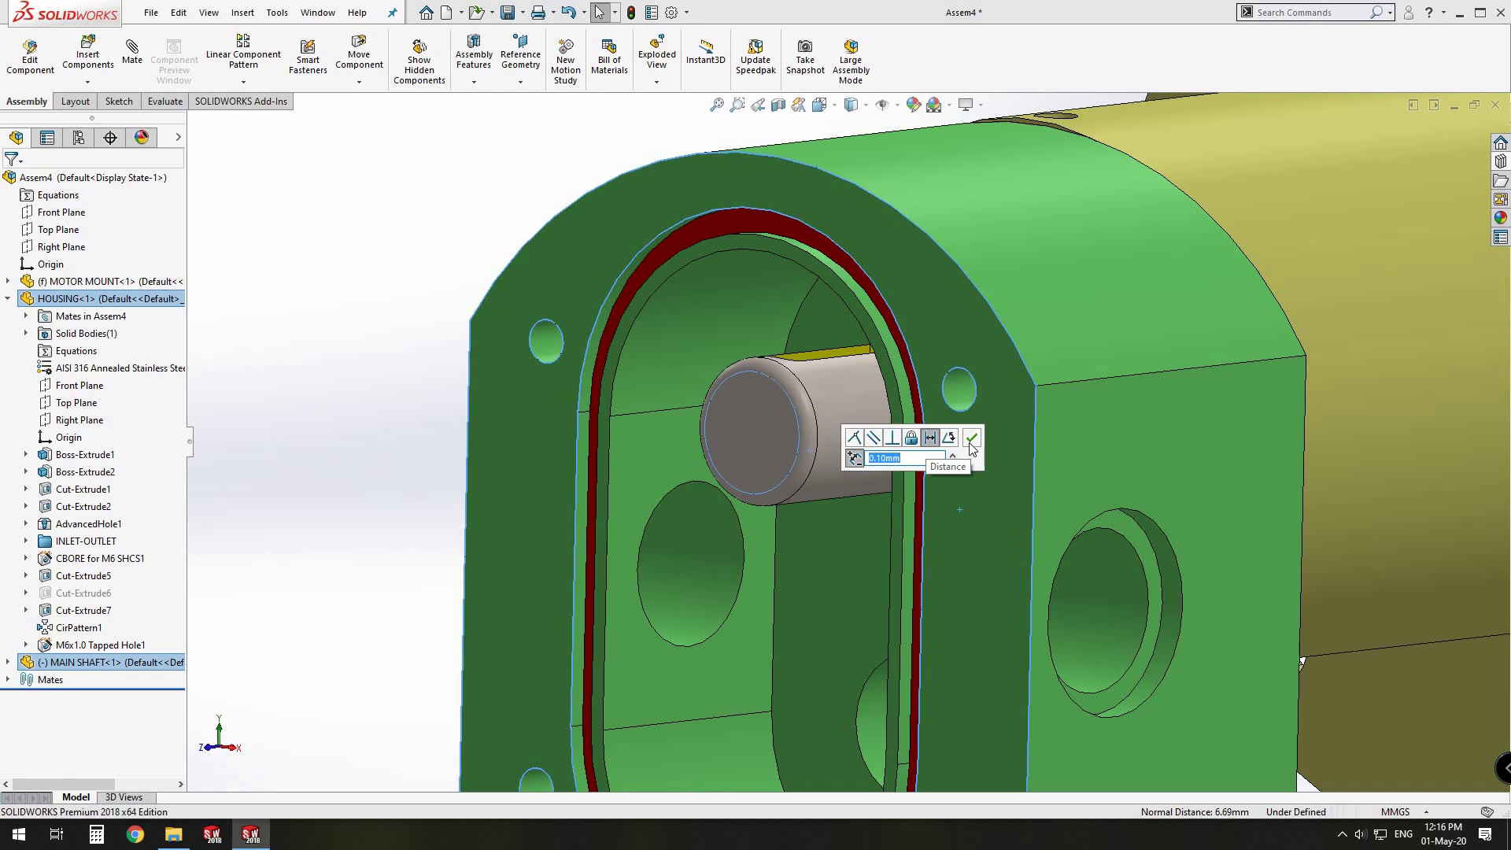
click(973, 438)
Step: Insert the IDLER SHAFT in front of the housing
scroll(847, 441, down, 3)
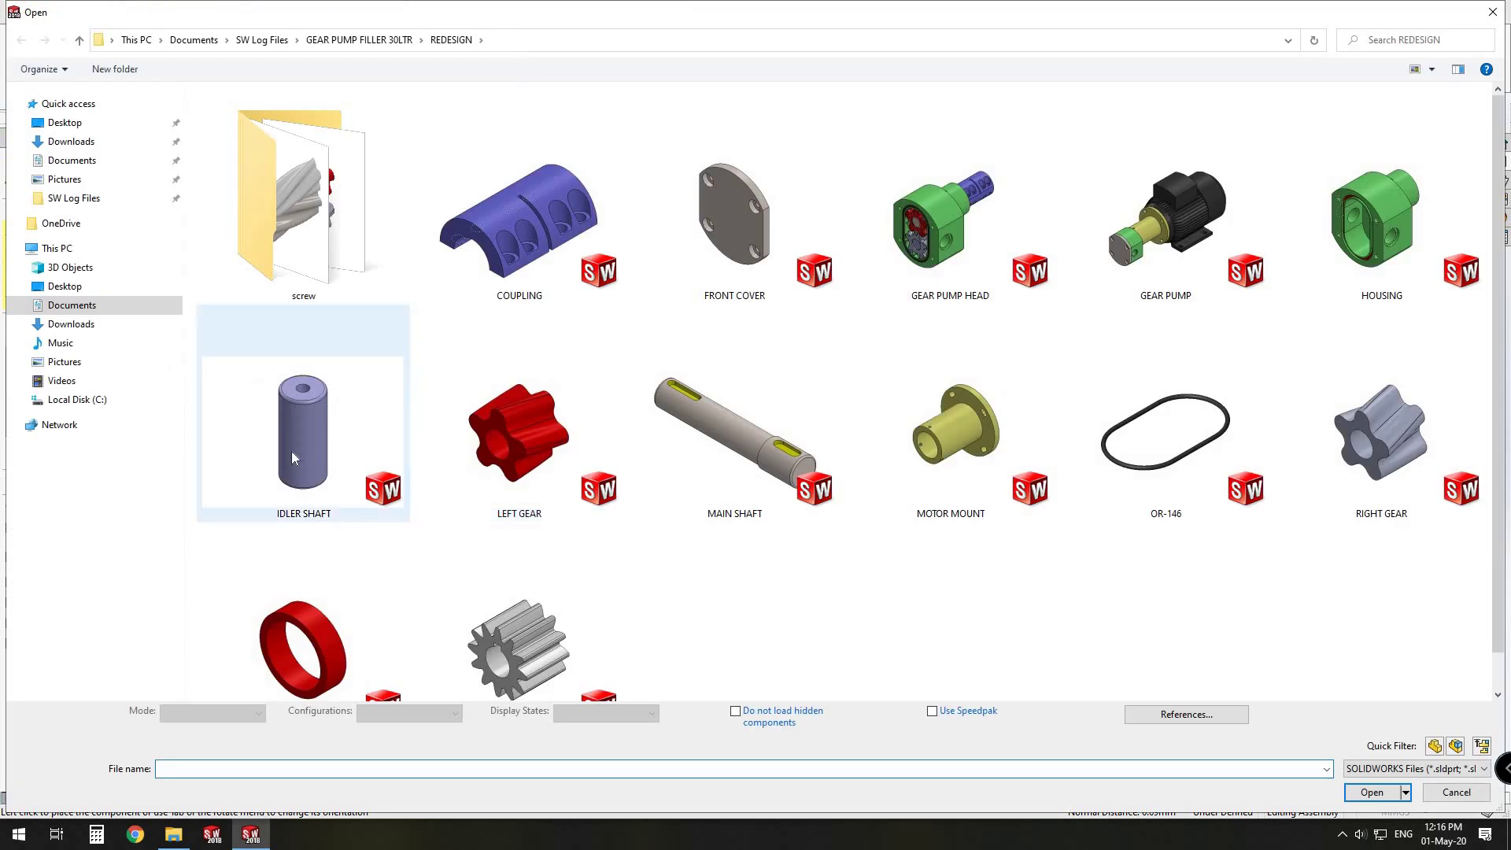
double_click(291, 450)
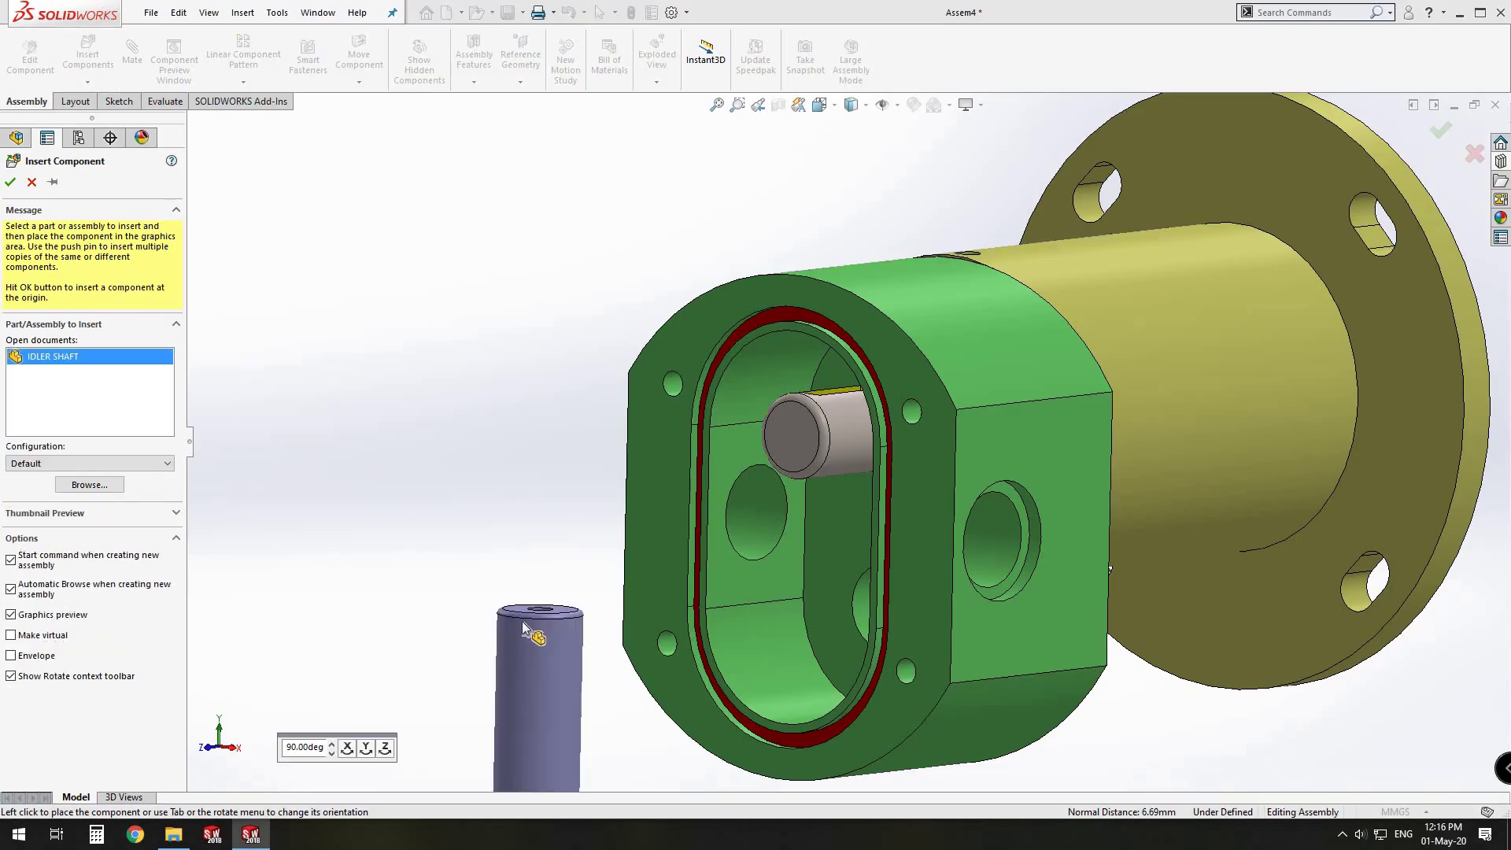
click(522, 697)
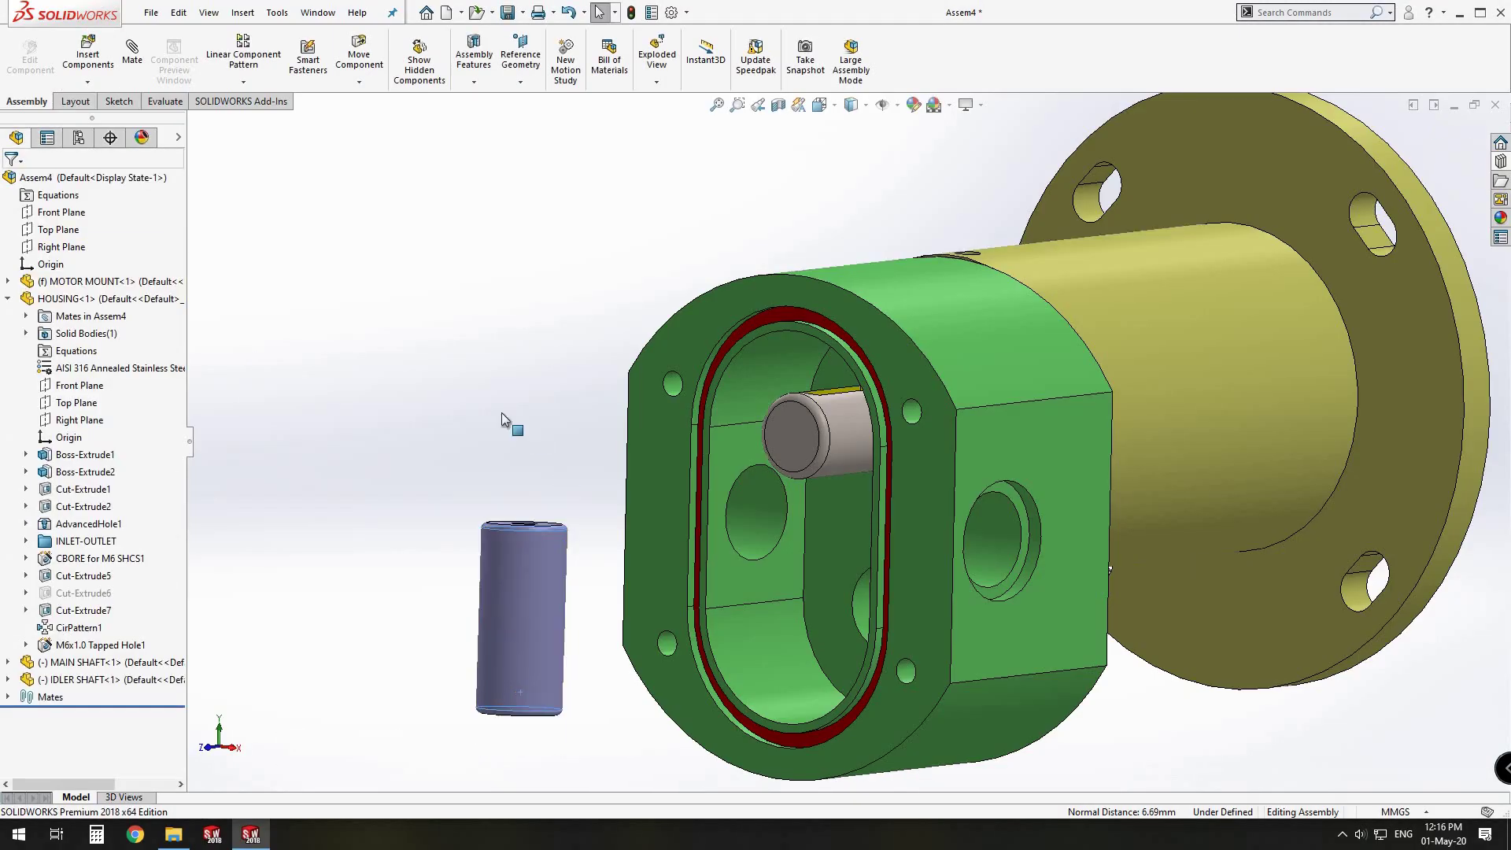
Step: Turn the idler shaft's holed end toward the housing and make its hole concentric with the small lower hole in the pocket
scroll(608, 432, down, 5)
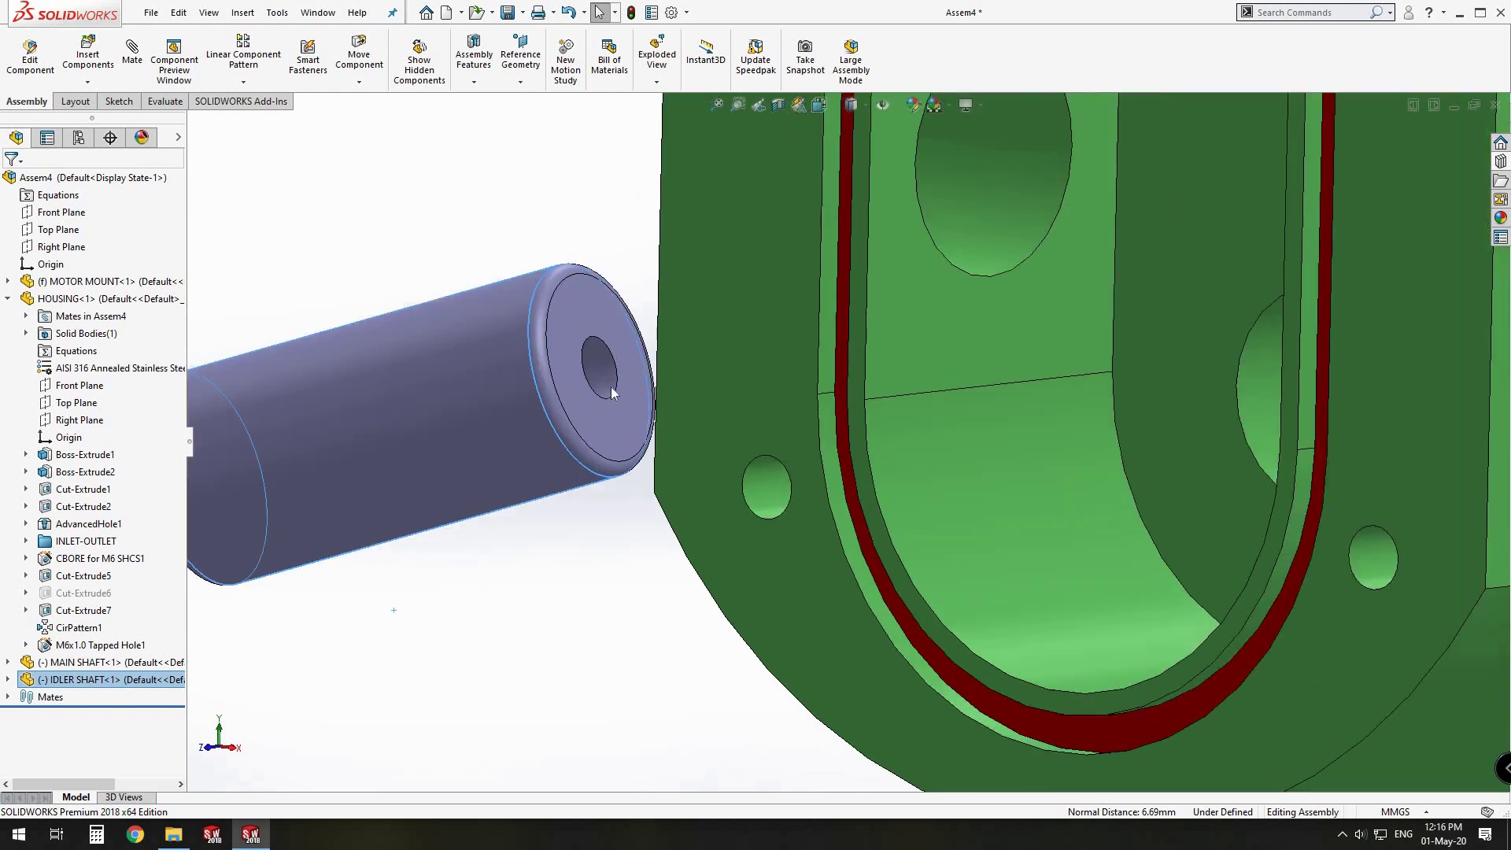
click(610, 388)
scroll(824, 498, up, 4)
middle_drag(918, 530, 795, 460)
scroll(782, 440, down, 5)
click(784, 441)
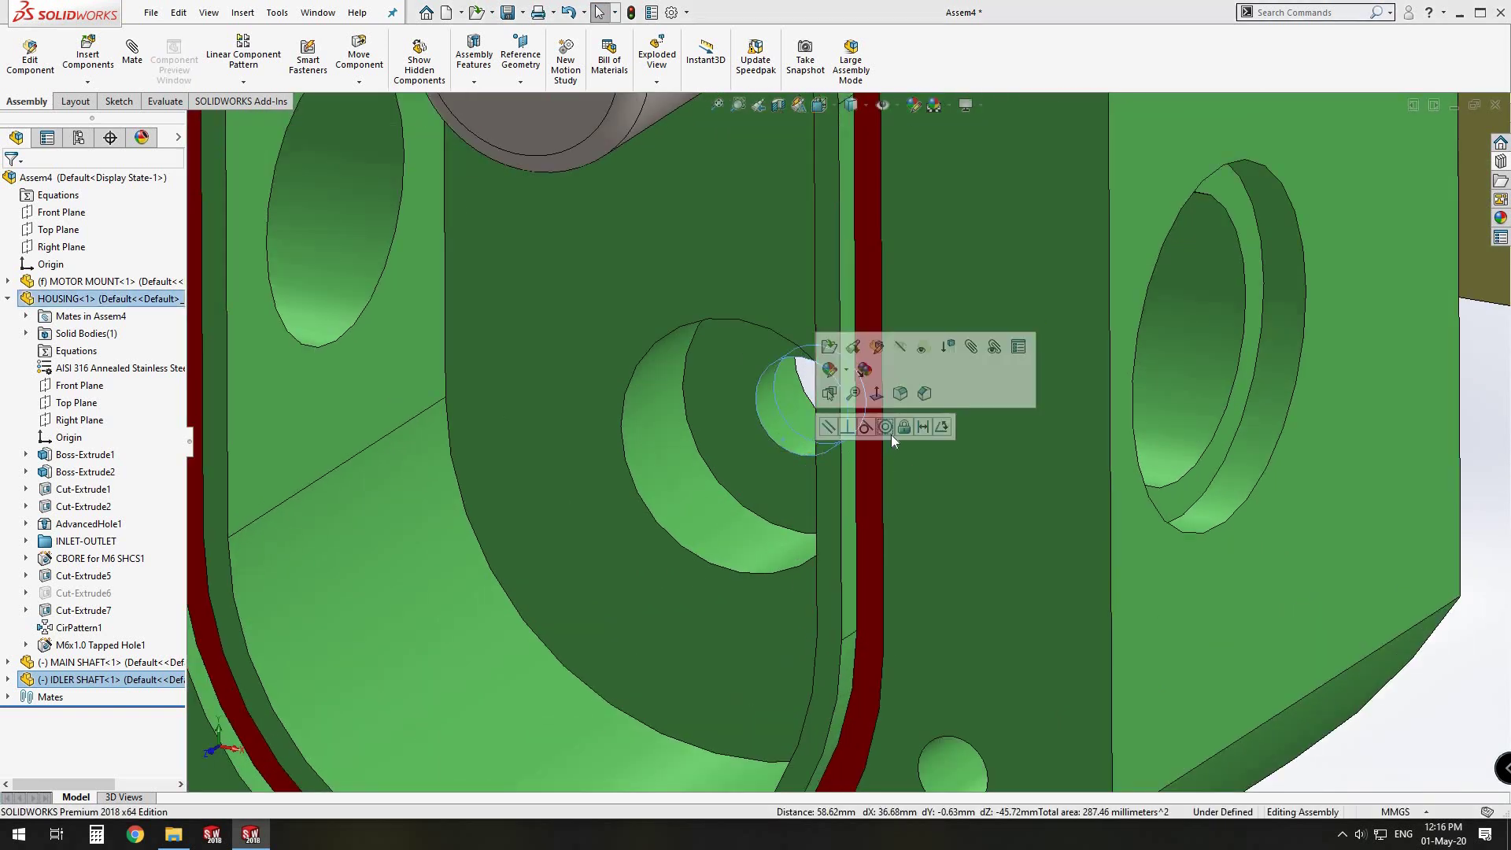
click(885, 427)
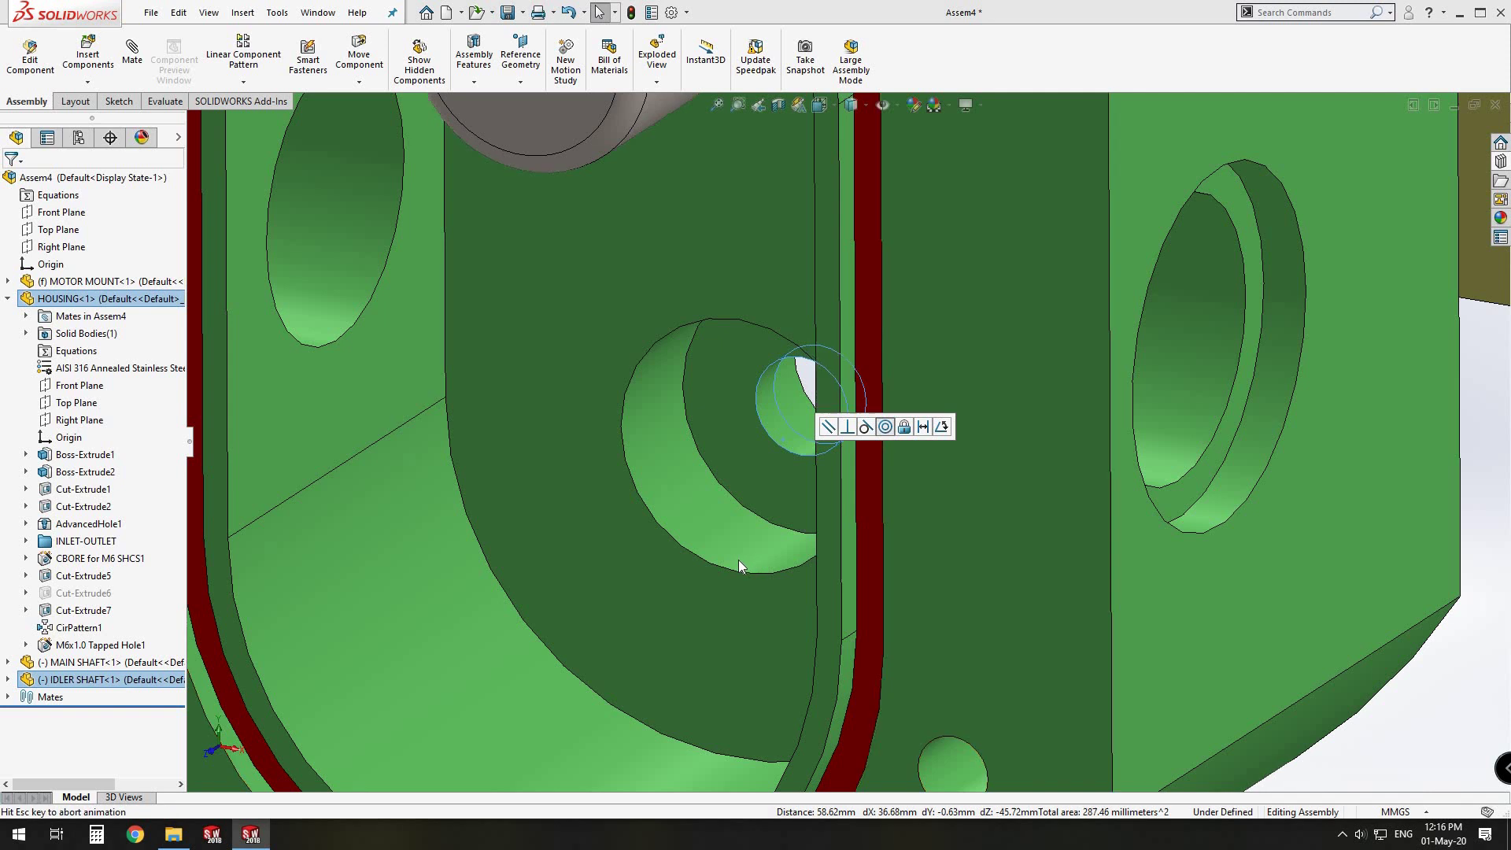
Step: Make the idler shaft's holed end face coincident with the floor of the housing's lower counterbore
click(763, 507)
scroll(764, 507, up, 4)
middle_drag(632, 450, 598, 460)
scroll(516, 508, down, 5)
click(552, 523)
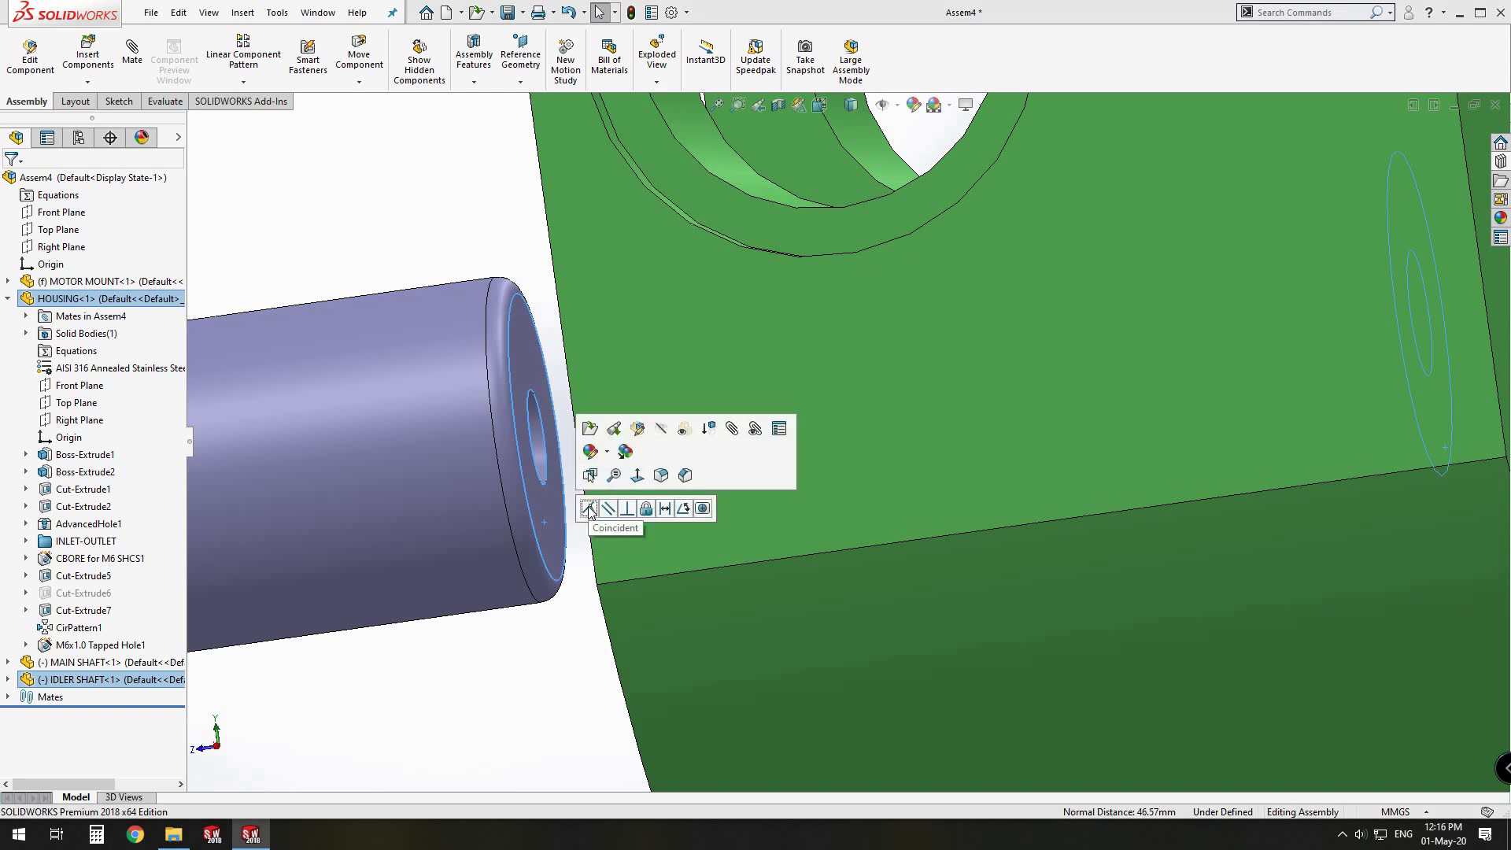
click(588, 508)
Step: Insert the TEFLON GEAR in front of the housing
middle_drag(588, 507, 677, 456)
scroll(677, 455, up, 3)
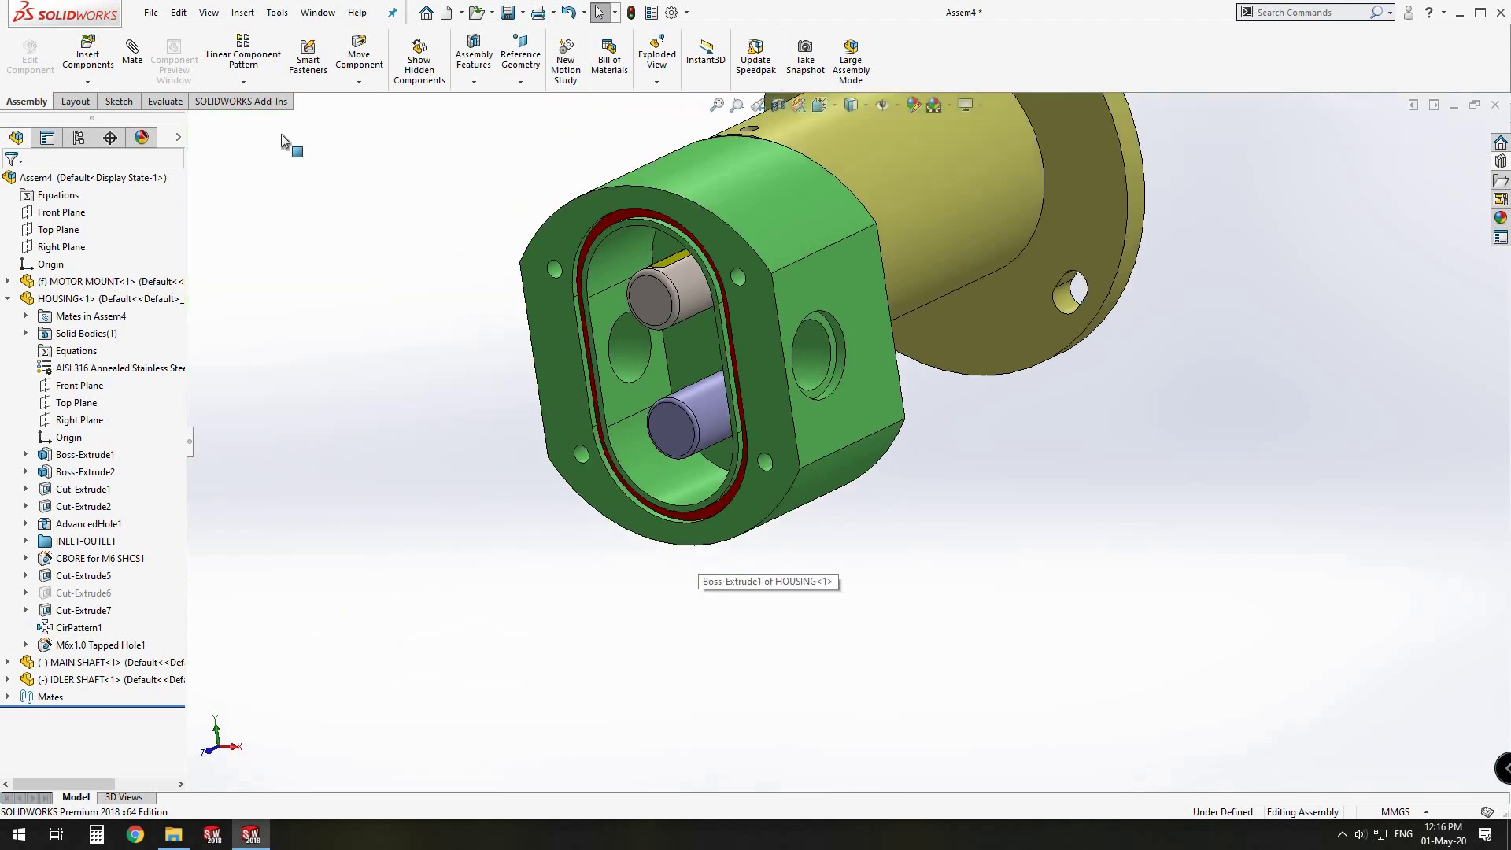
click(88, 63)
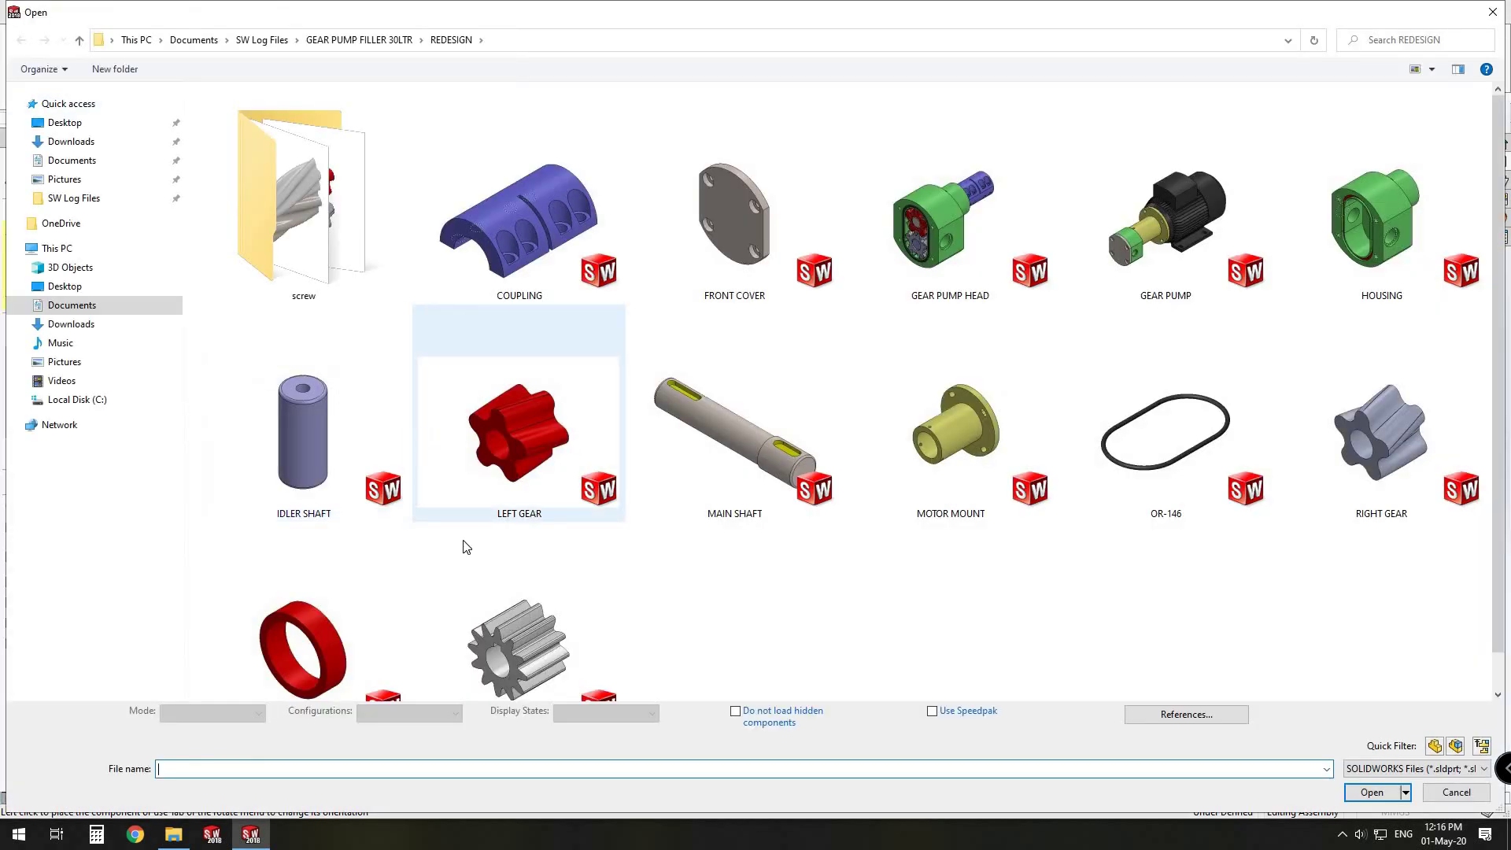
double_click(497, 665)
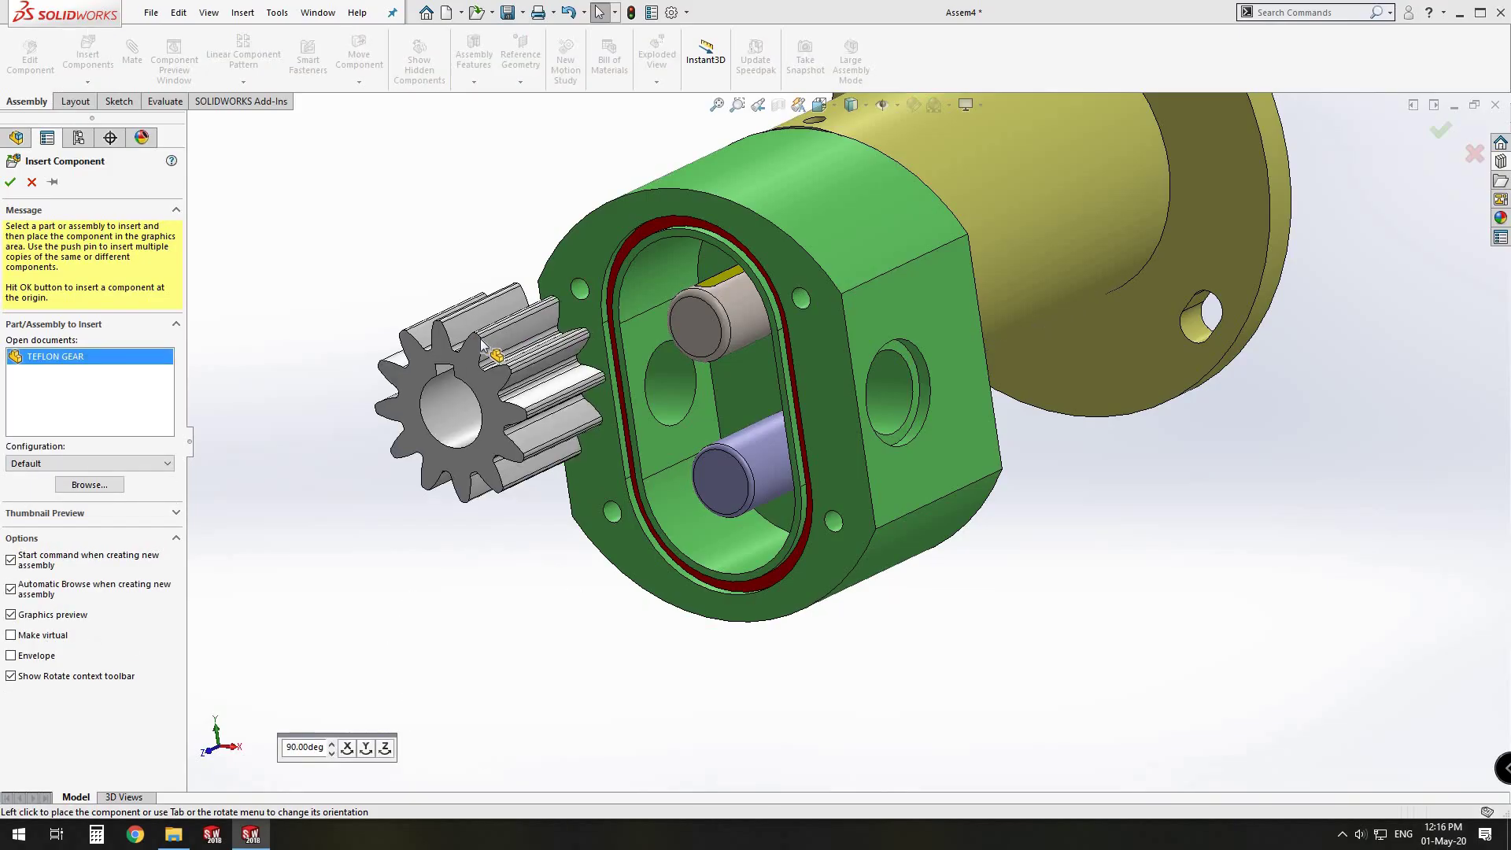
click(483, 347)
Step: Make the Teflon gear's bore concentric with the main shaft
scroll(551, 339, down, 3)
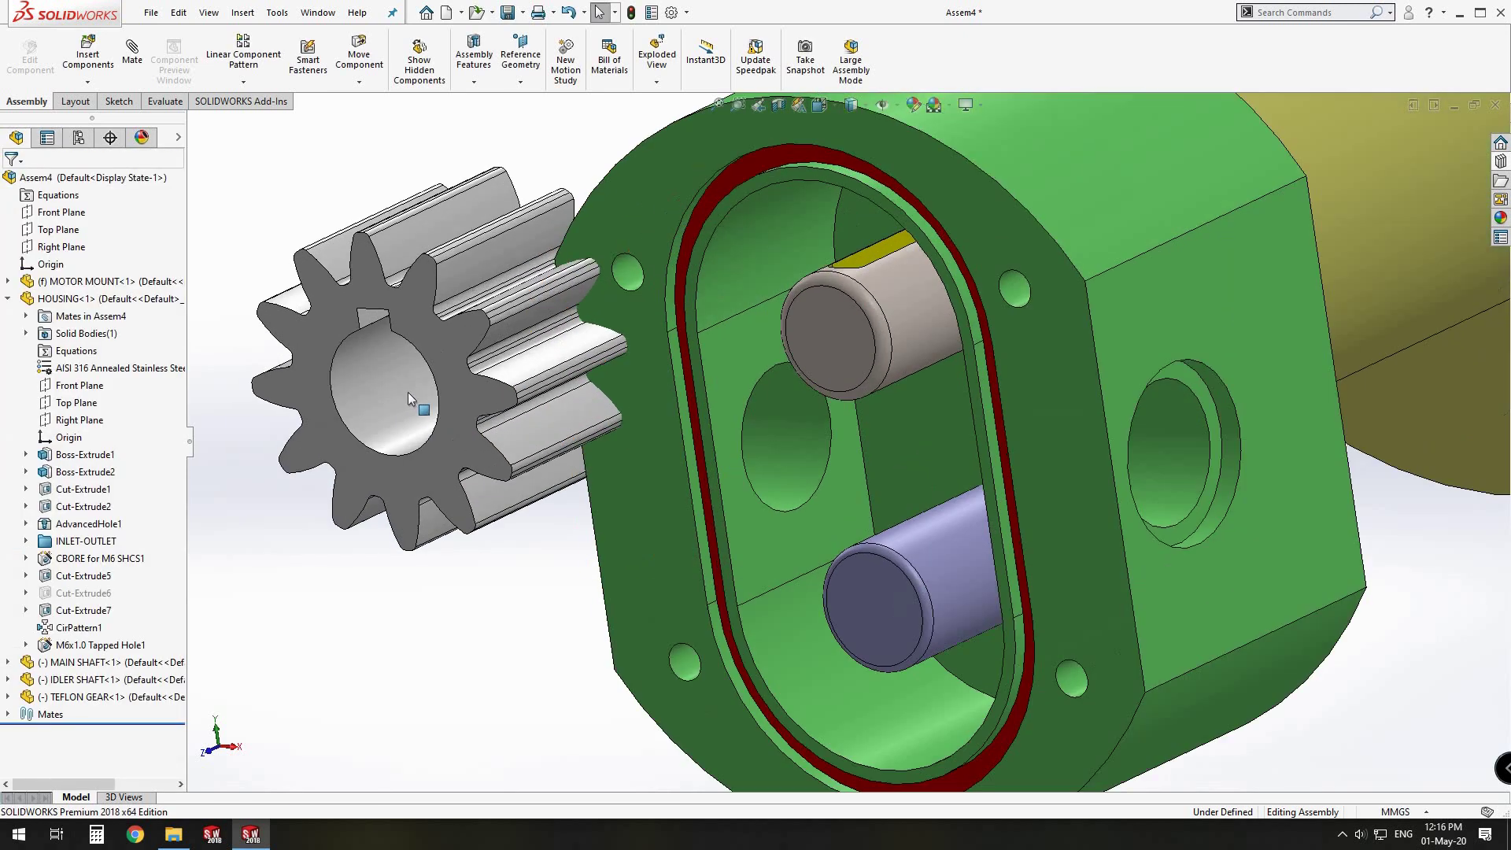
click(395, 401)
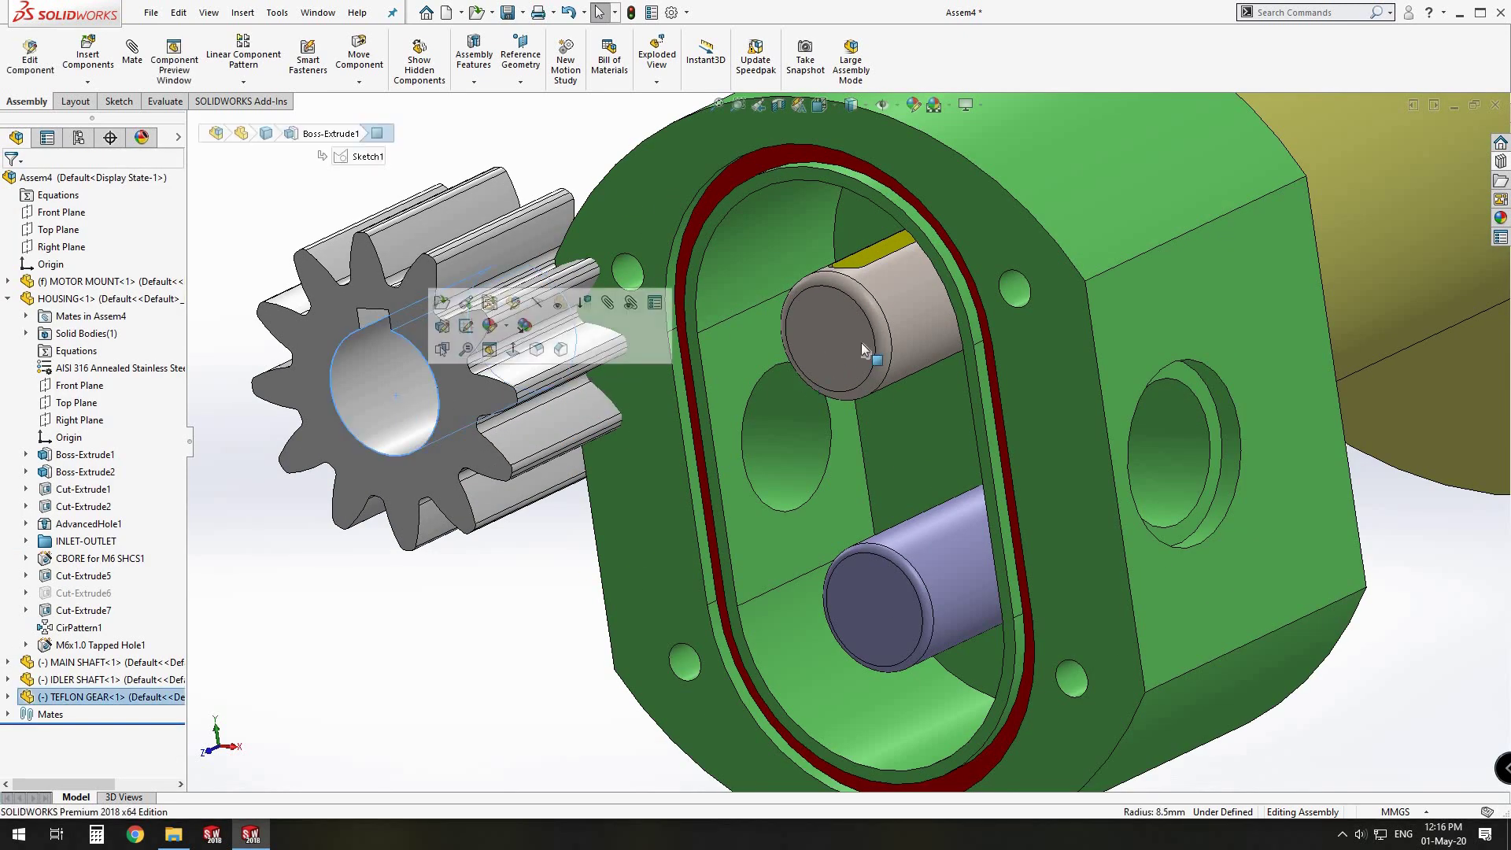
click(905, 333)
click(1007, 319)
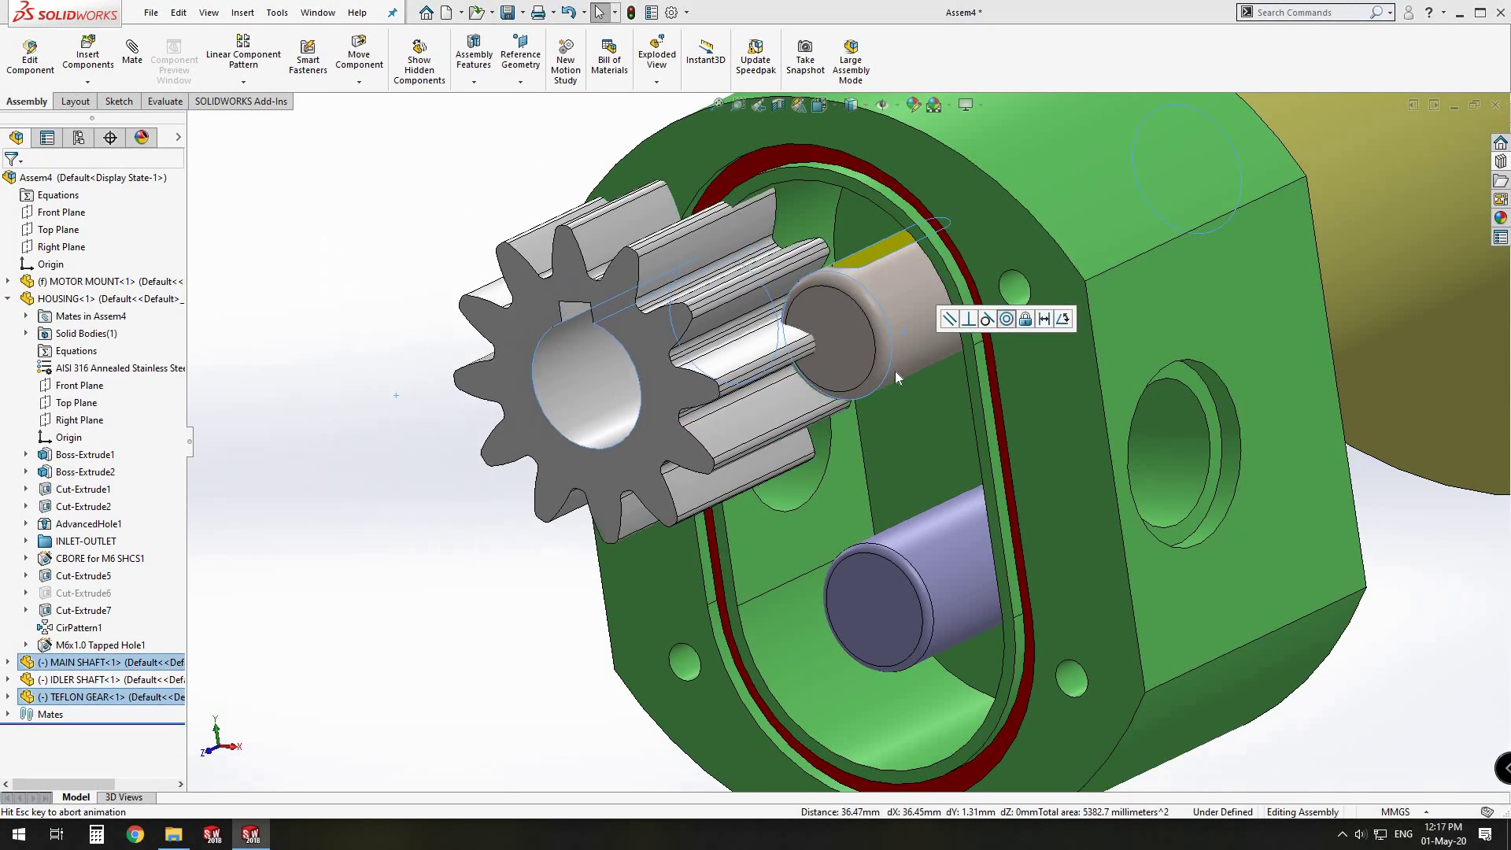
Step: Slide the Teflon gear into the housing and make its front face coincident with the main shaft's end face
drag(829, 387, 913, 349)
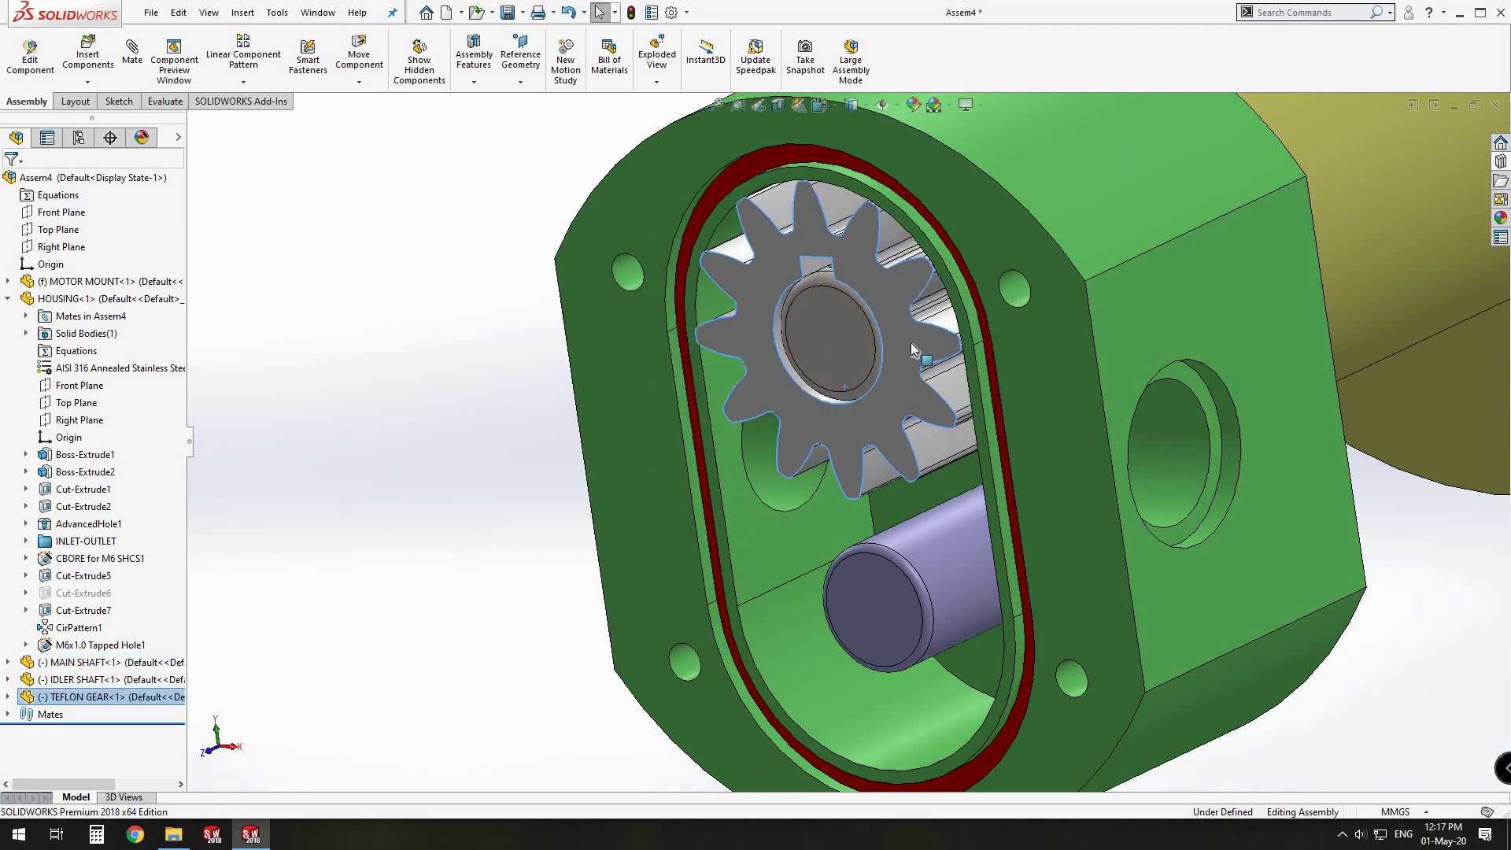
ctrl+click(856, 347)
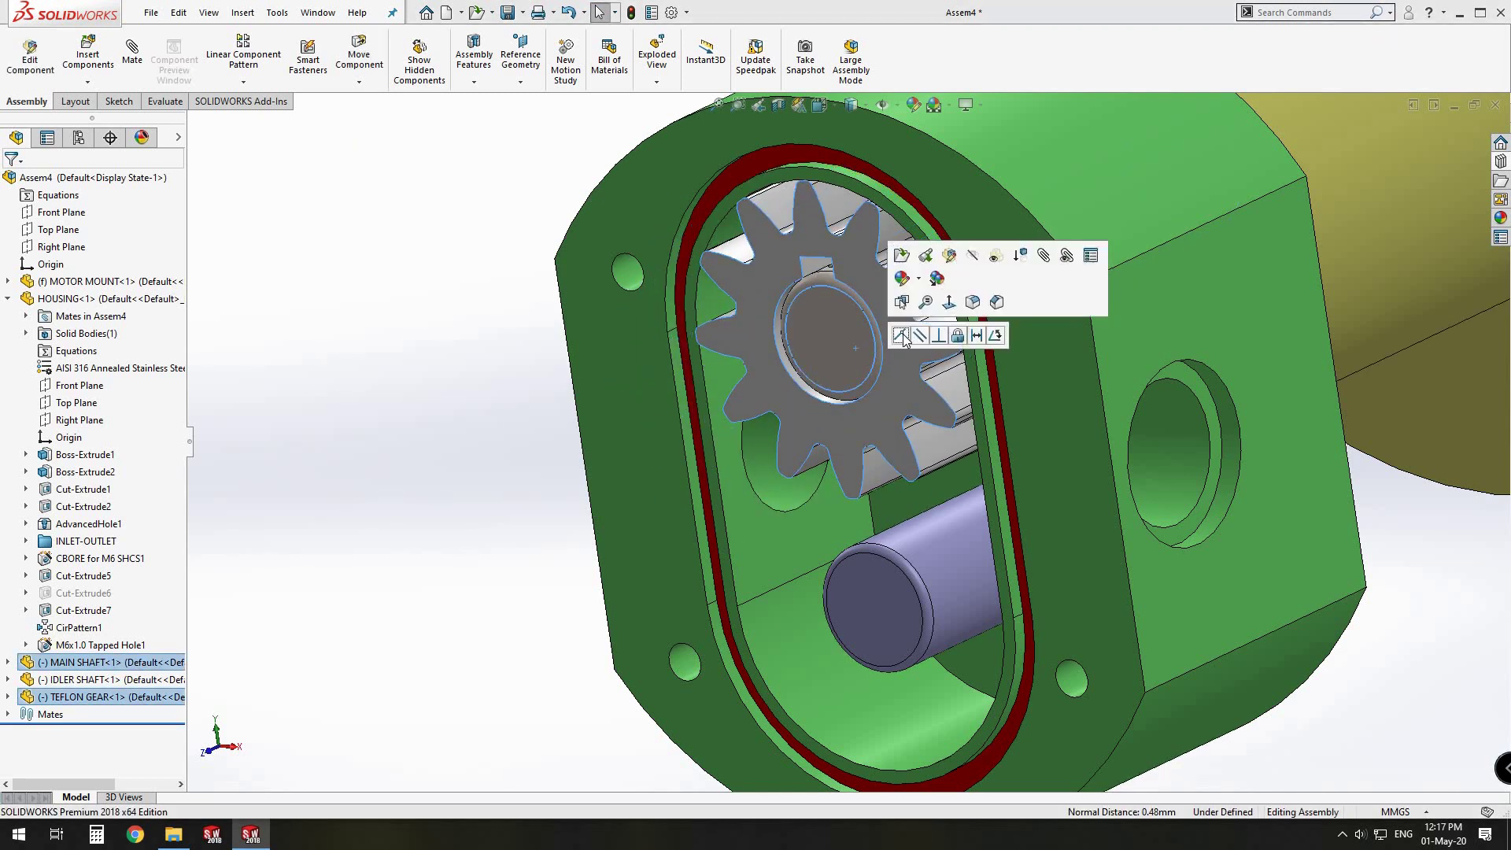
click(901, 336)
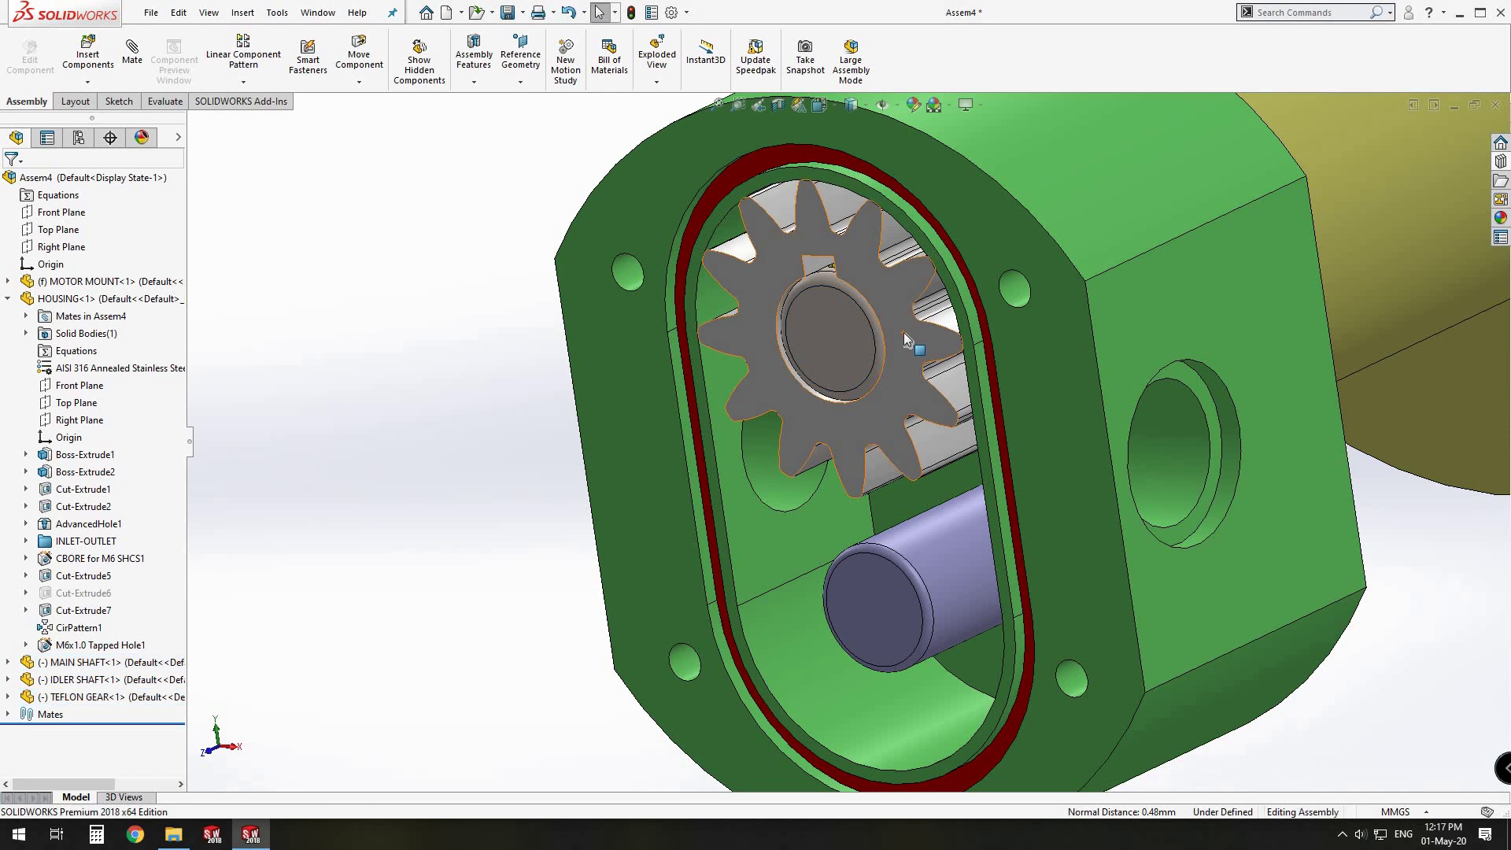
Step: Copy the Teflon gear in front of the housing and make the copy's bore concentric with the idler shaft
ctrl+drag(904, 332, 521, 502)
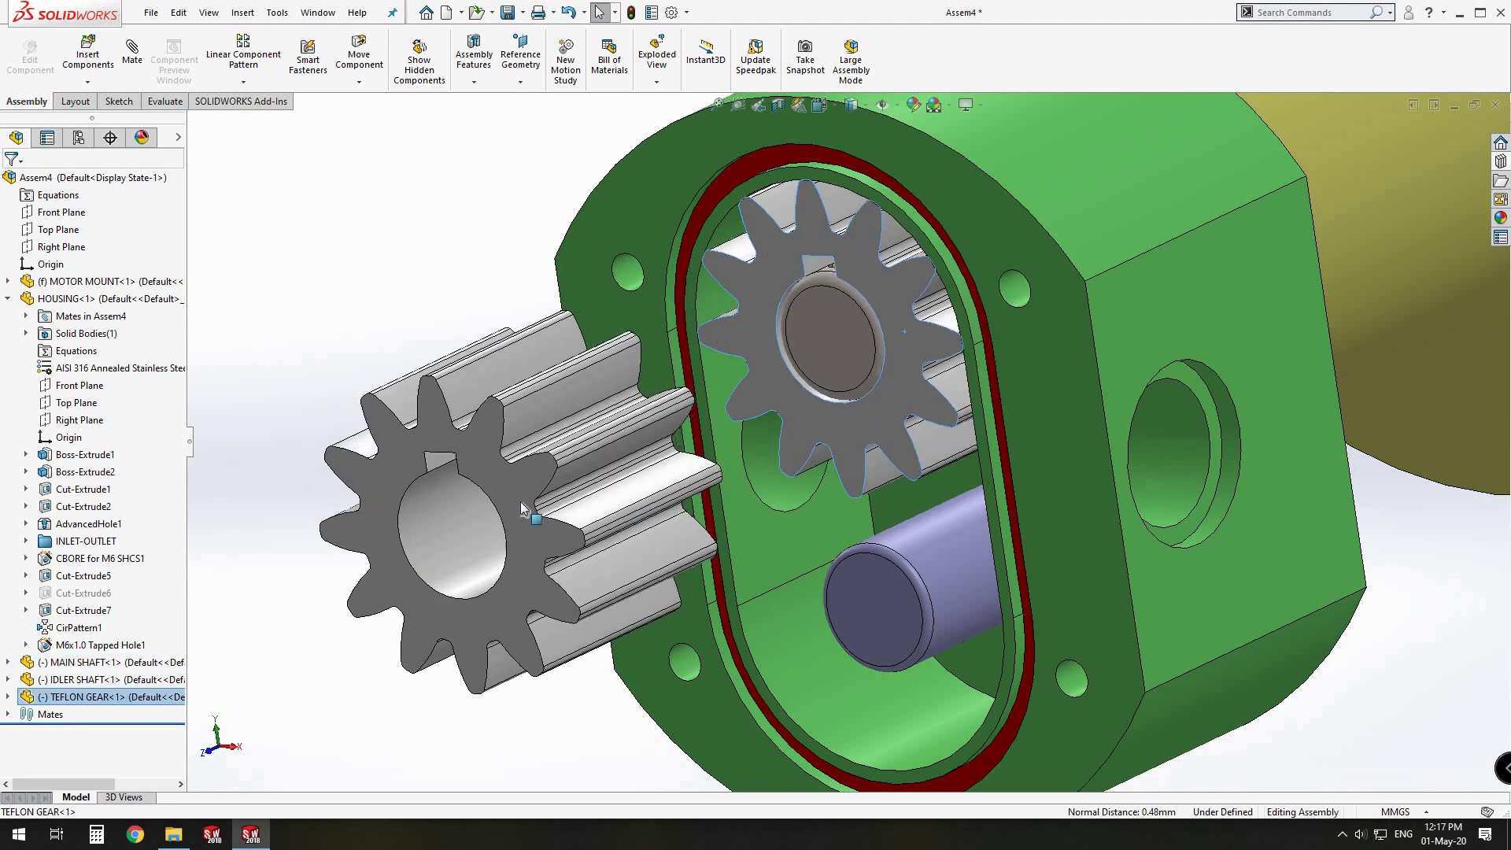
click(445, 526)
ctrl+click(934, 559)
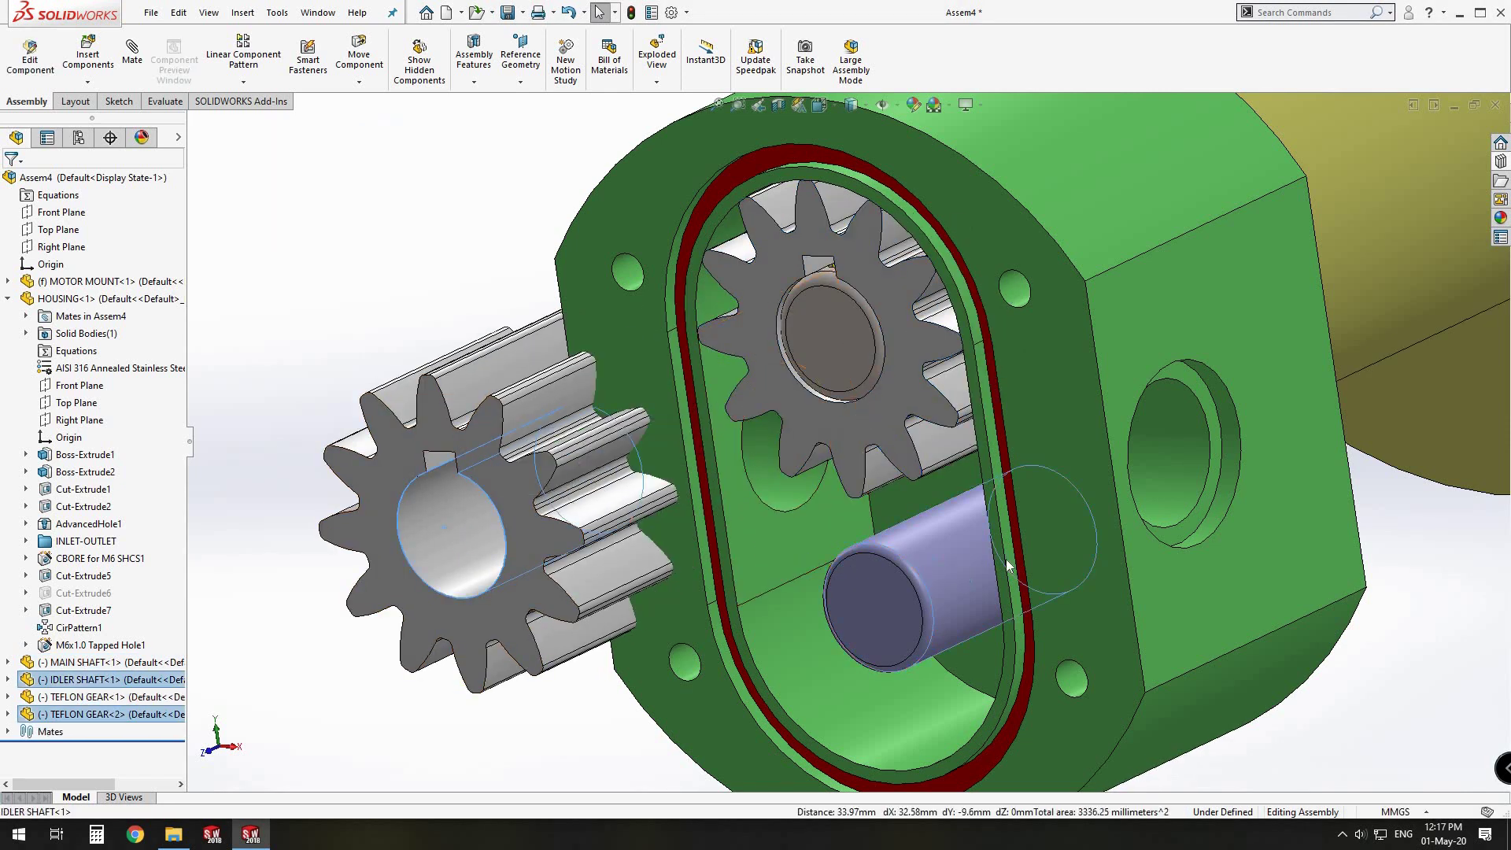
click(1036, 545)
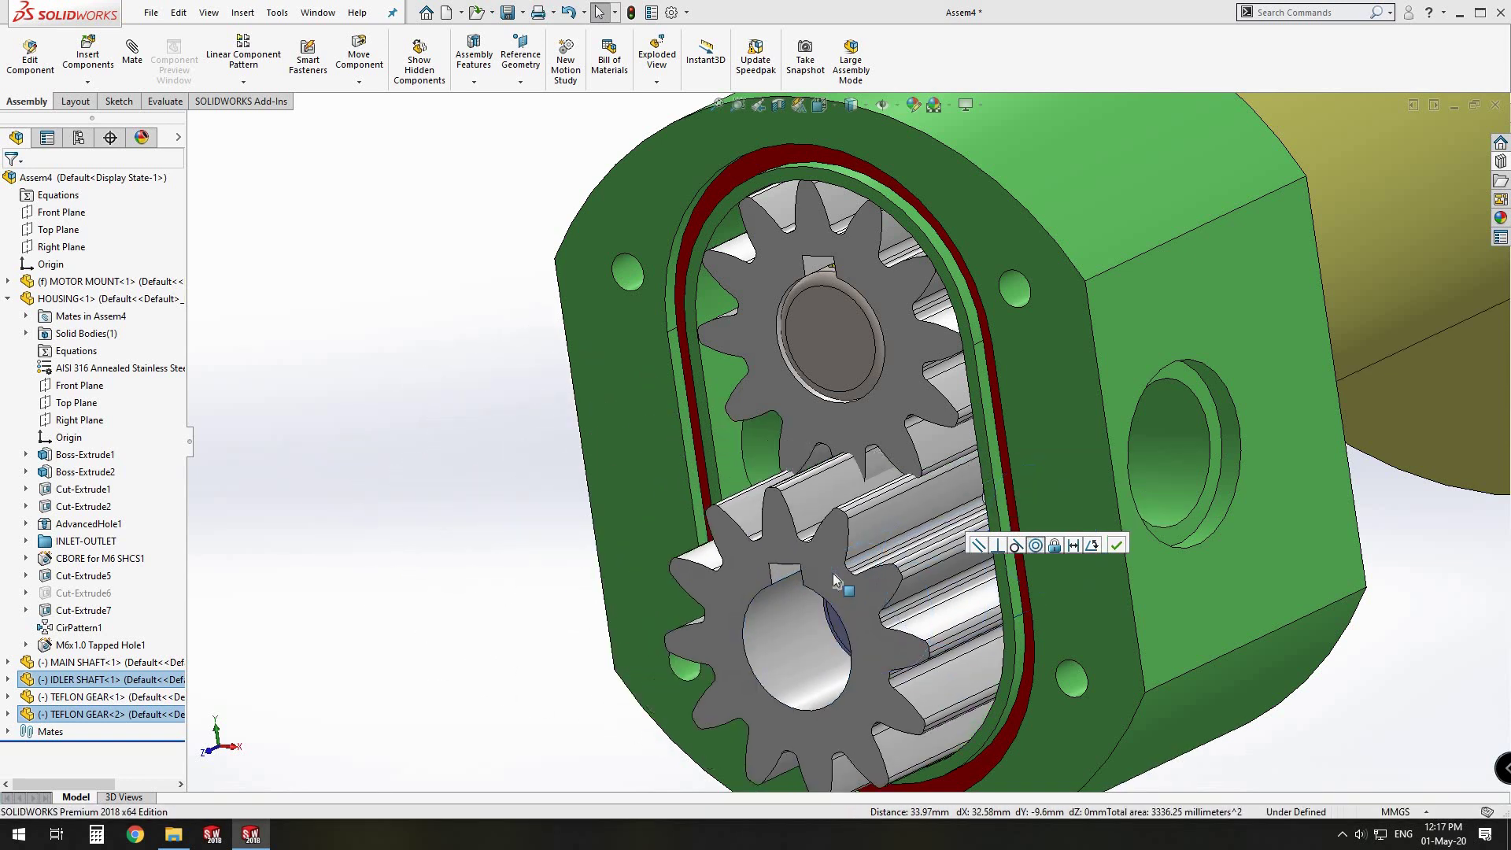
Step: Make the second Teflon gear's front face coincident with the first gear's front face and turn the gears into mesh
click(833, 573)
ctrl+click(864, 422)
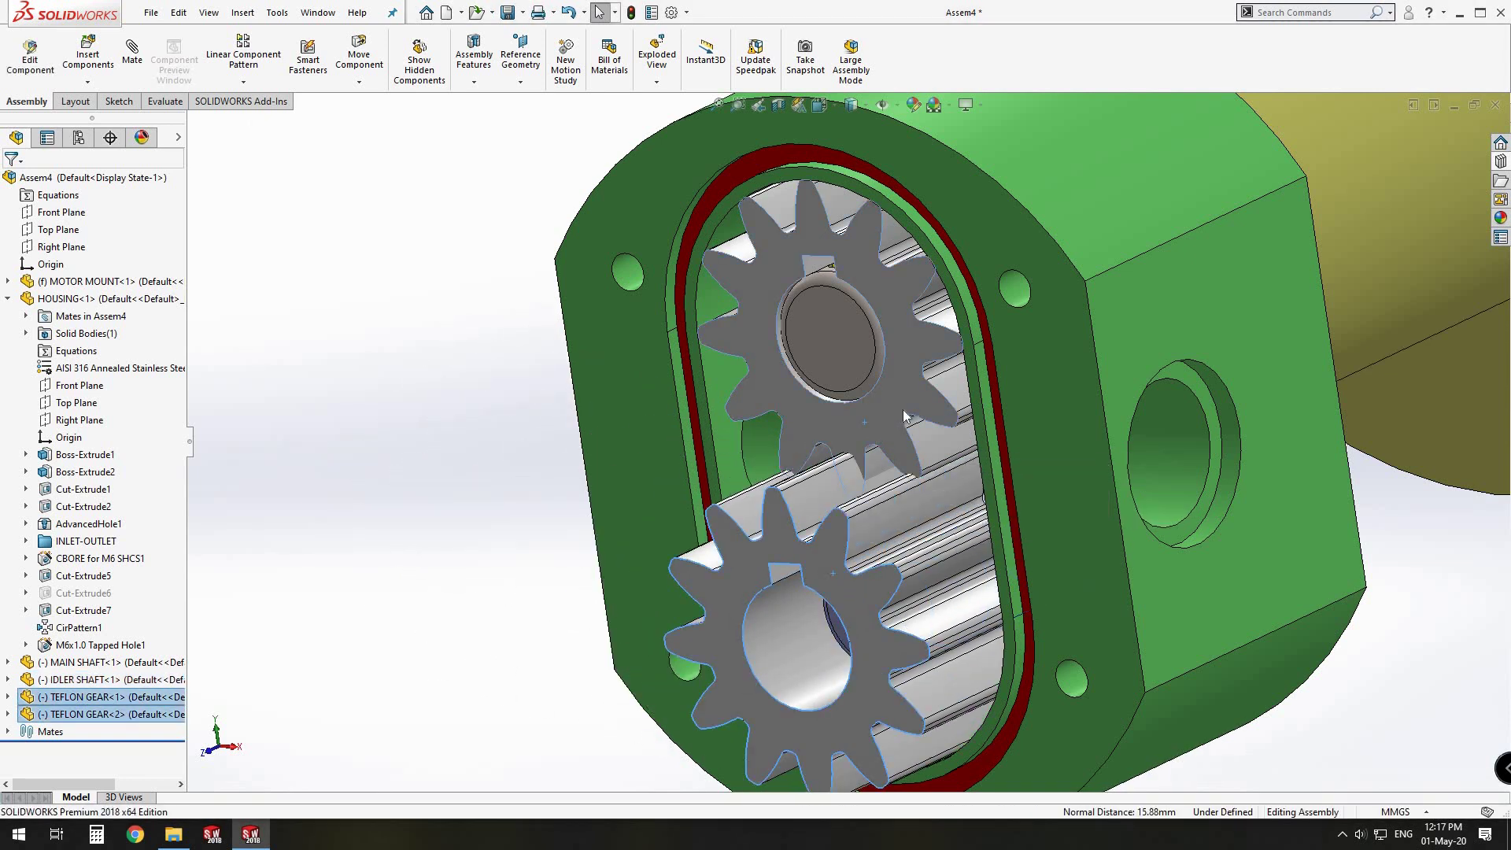
click(909, 412)
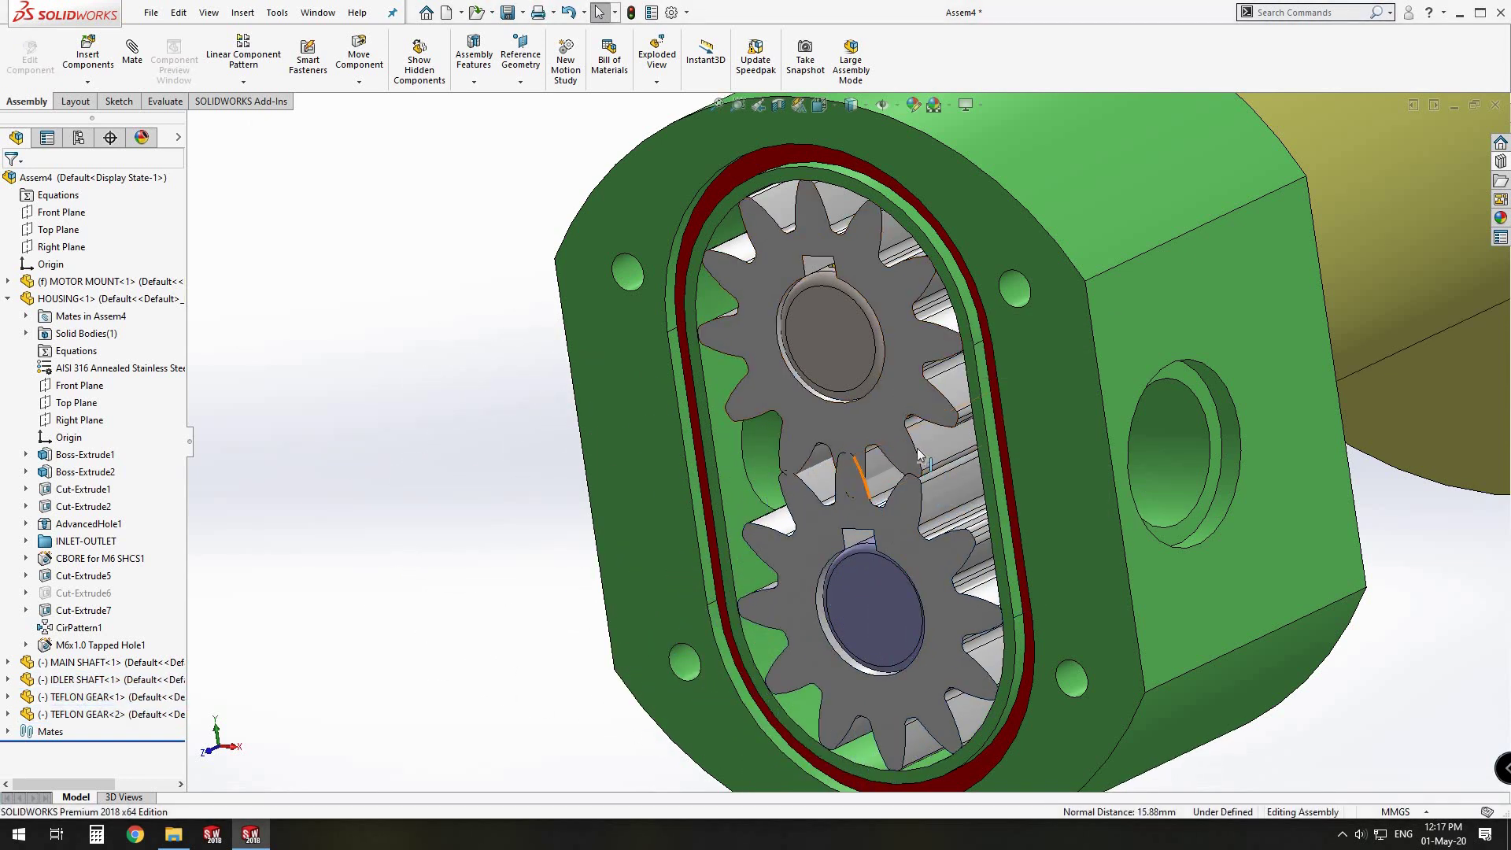
mouse_move(884, 480)
mouse_down()
mouse_move(895, 449)
mouse_move(875, 482)
mouse_up()
key(Escape)
Step: Insert the OR-146 O-ring beside the housing and rotate it upright, roughly parallel to the housing's groove
scroll(873, 495, up, 2)
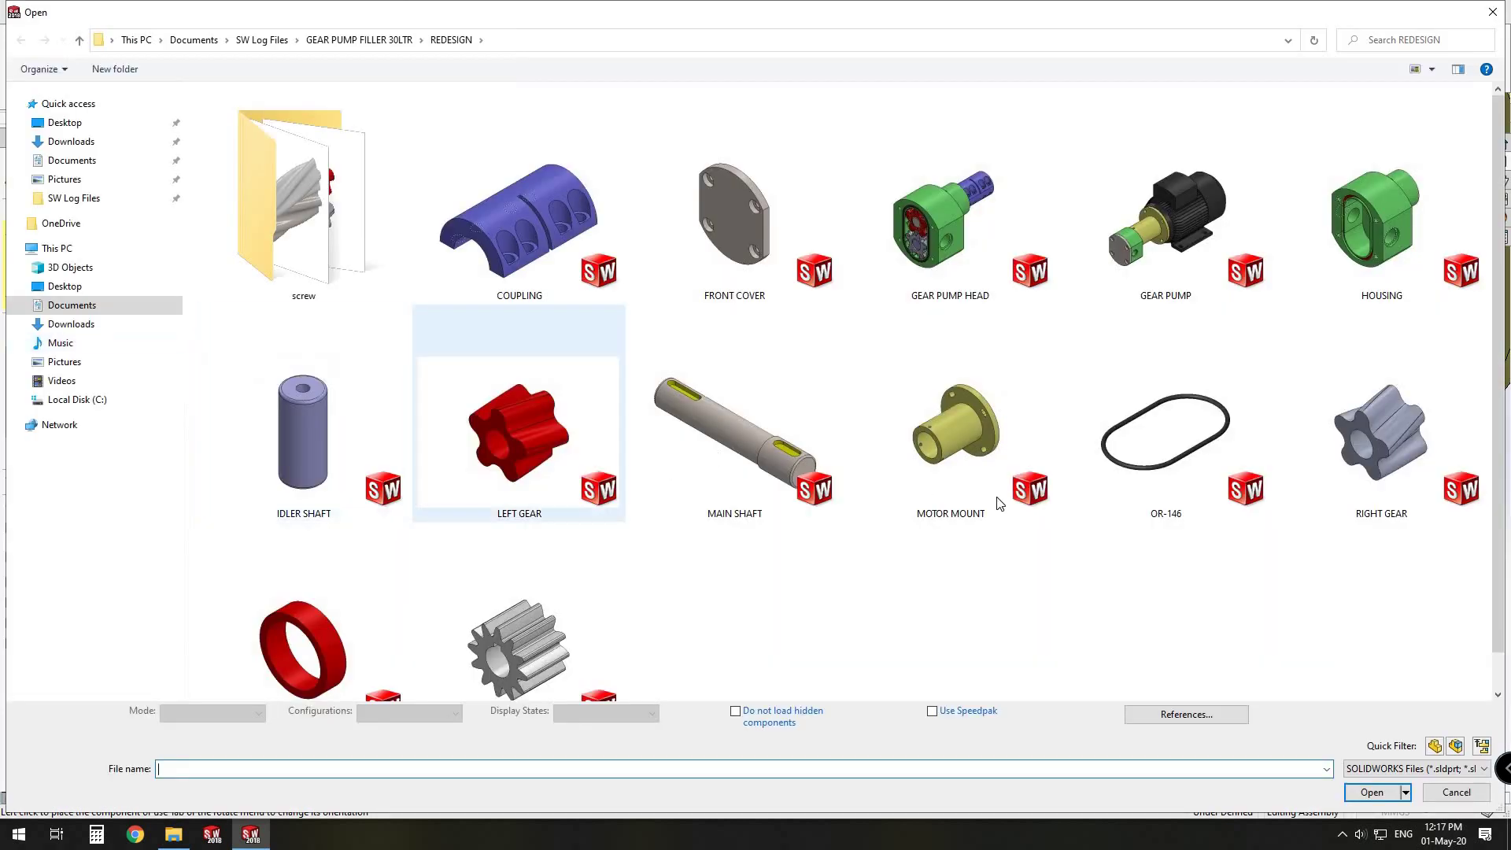
double_click(1127, 462)
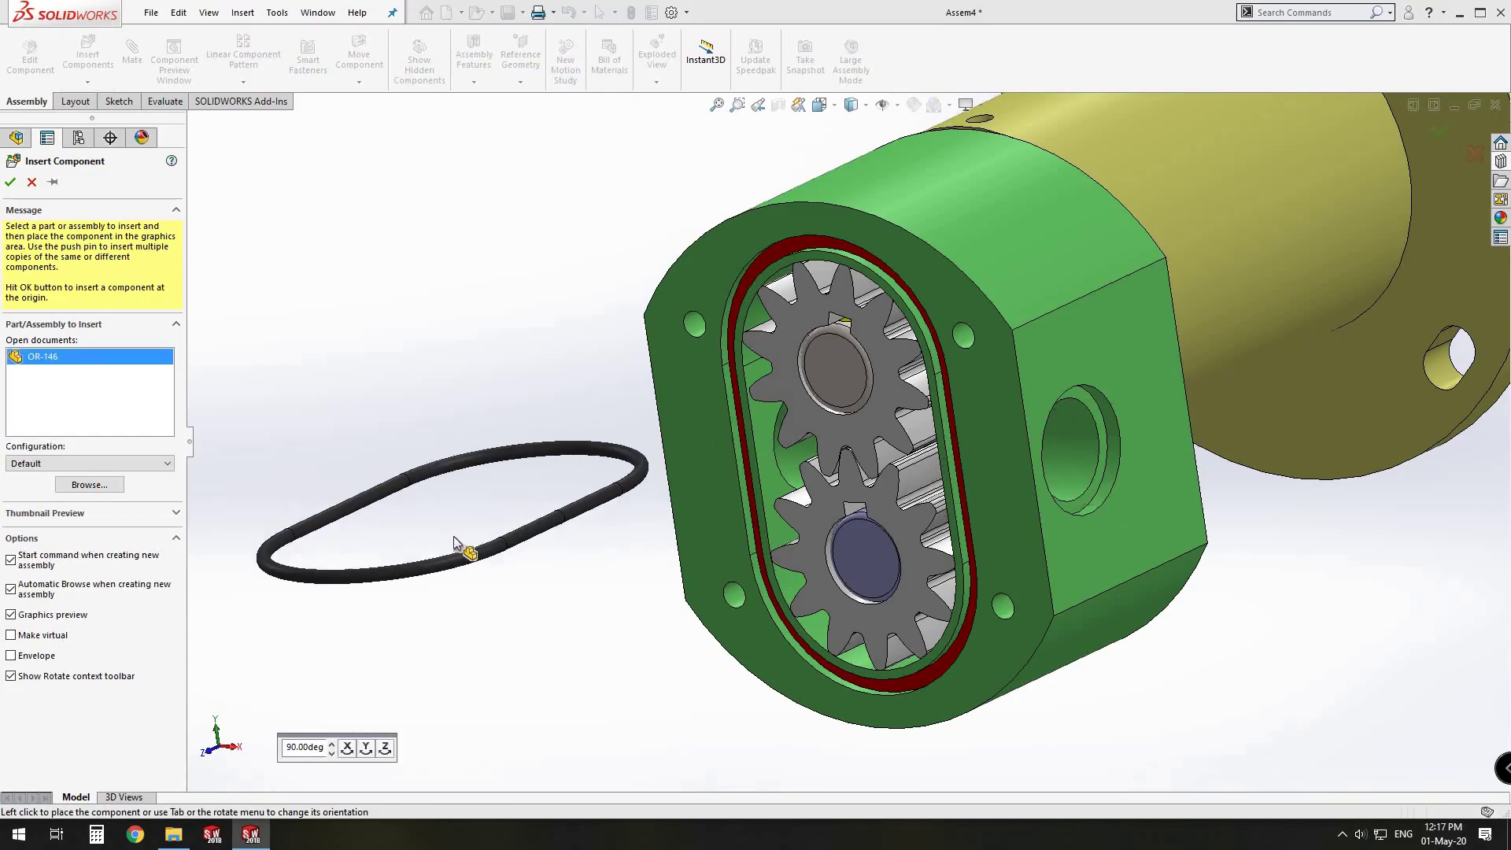
click(437, 587)
right_drag(505, 549, 445, 200)
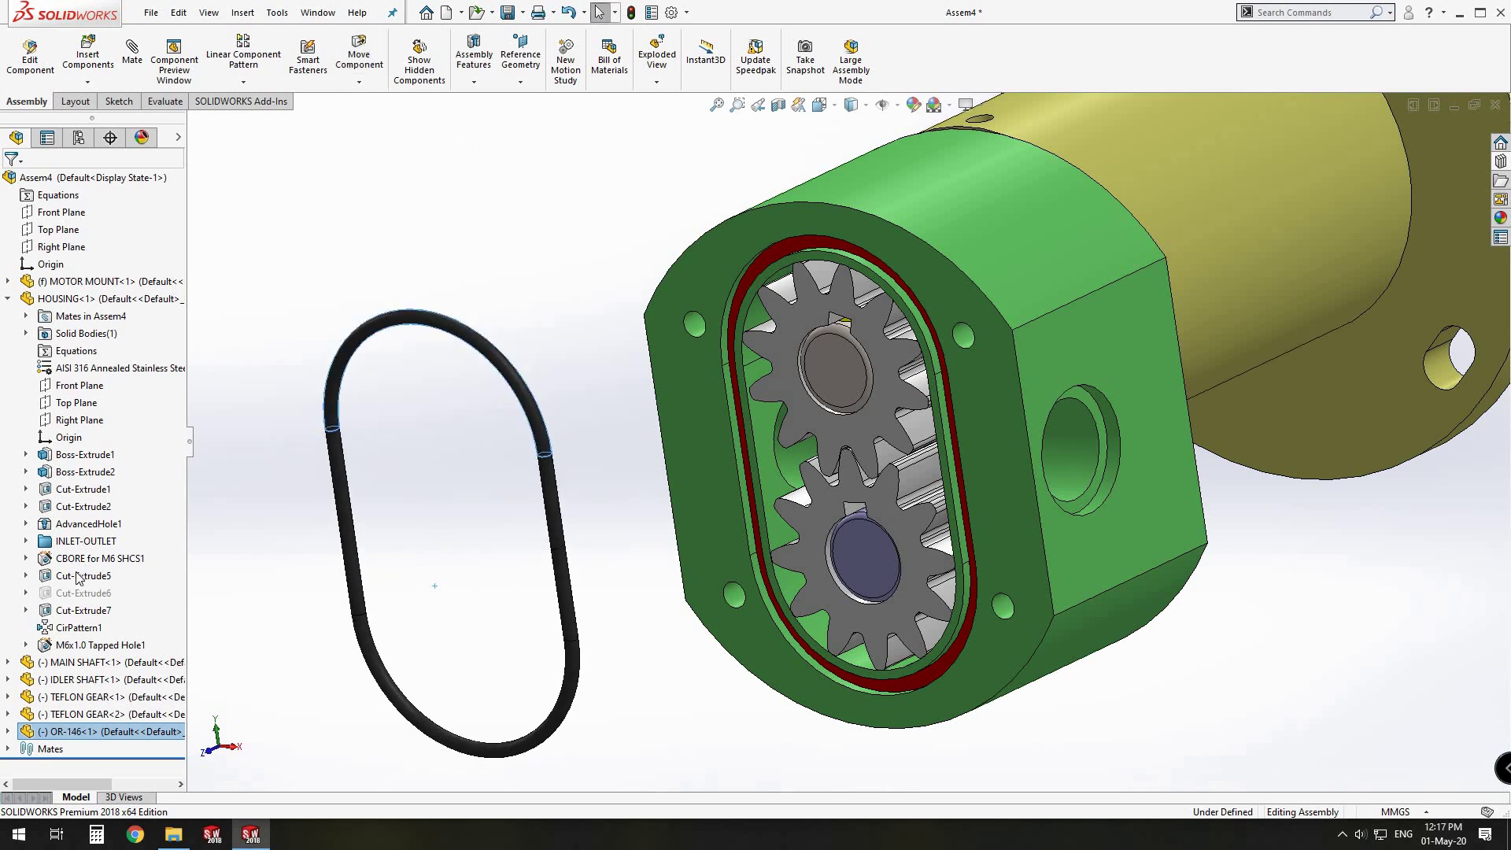
Step: Collapse the feature tree, expand OR-146 and show Sketch2 of its Sweep1 feature
scroll(74, 577, down, 2)
scroll(74, 577, up, 2)
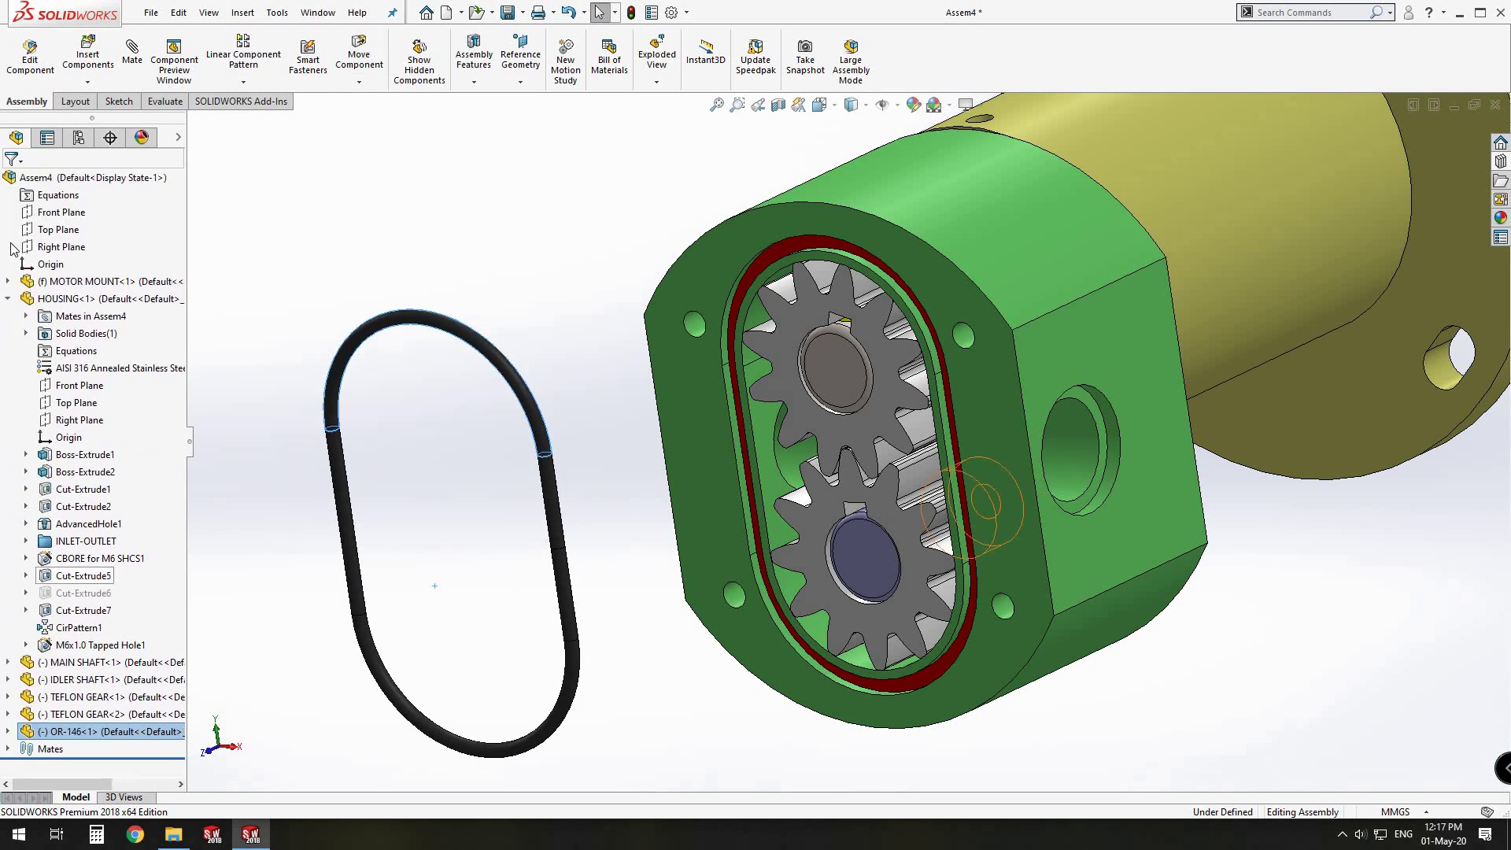
key(shift+c)
click(8, 386)
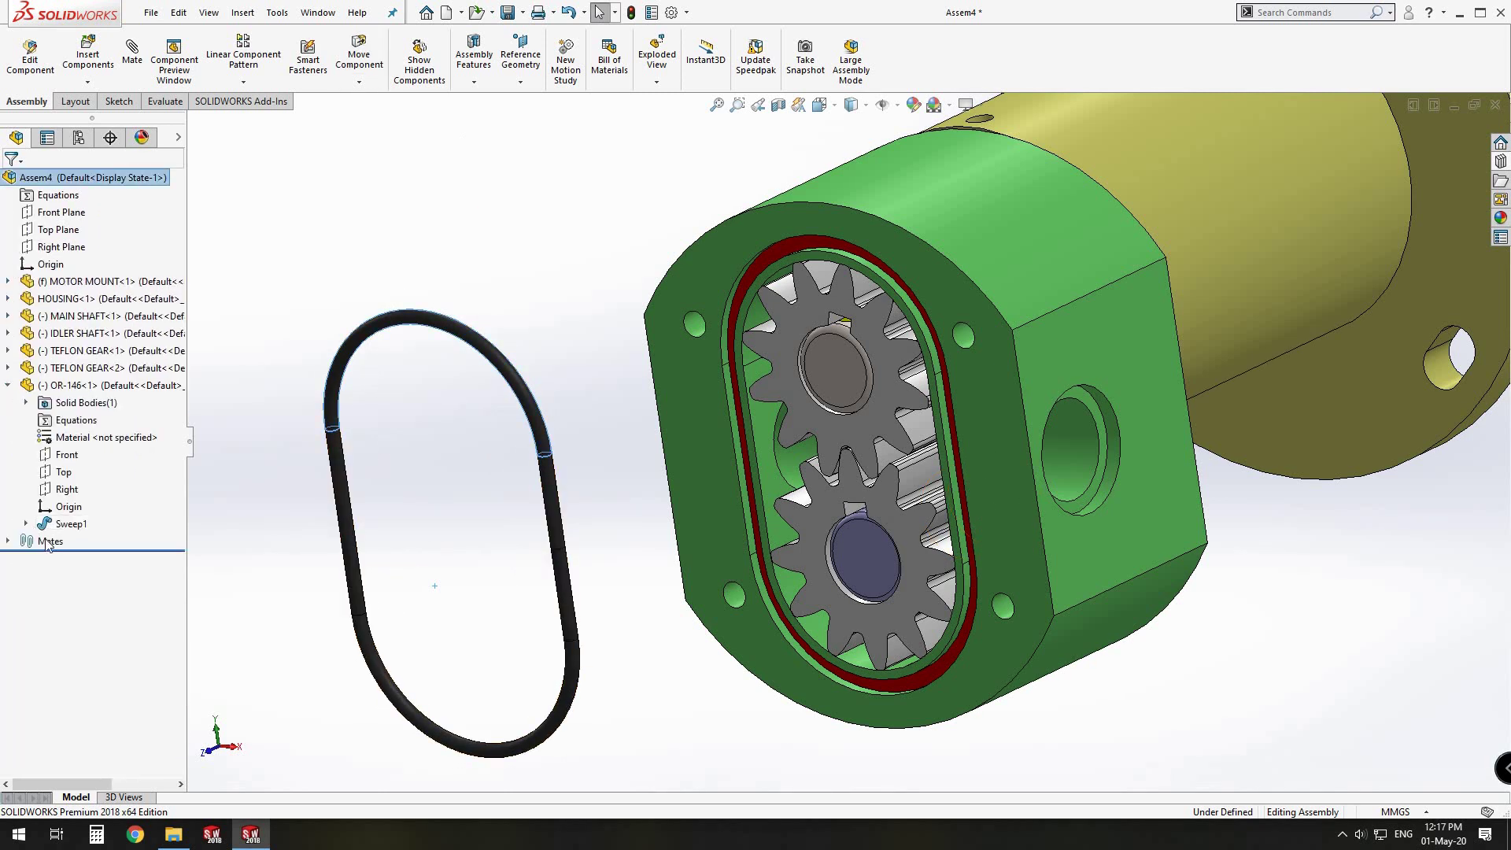
click(91, 559)
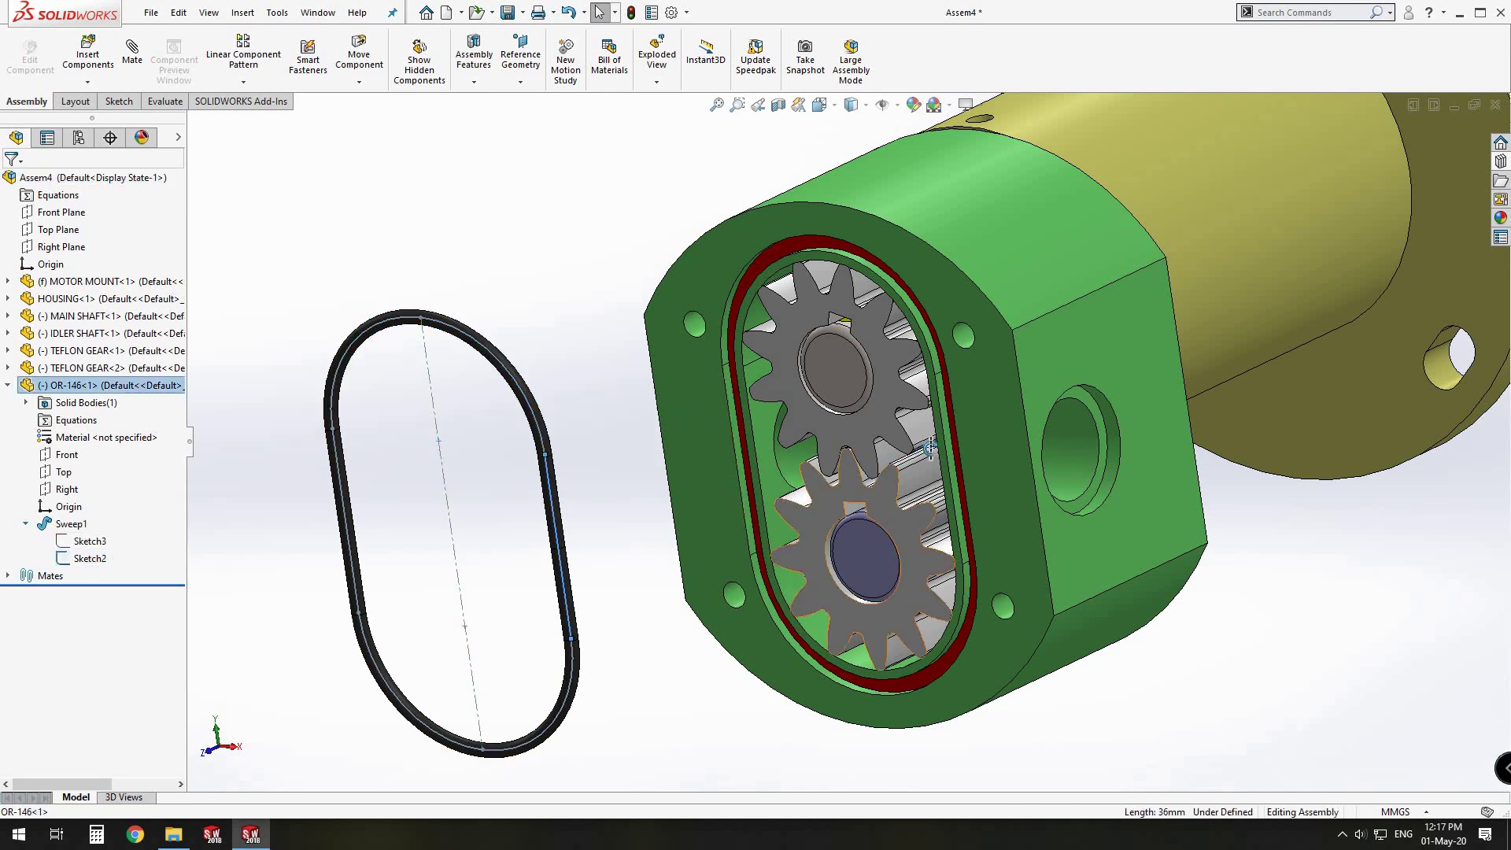
Step: Make the O-ring's sketch line coincident with the red groove floor and its Right plane coincident with the assembly's Right Plane
middle_drag(881, 489, 961, 445)
scroll(961, 446, down, 5)
click(961, 441)
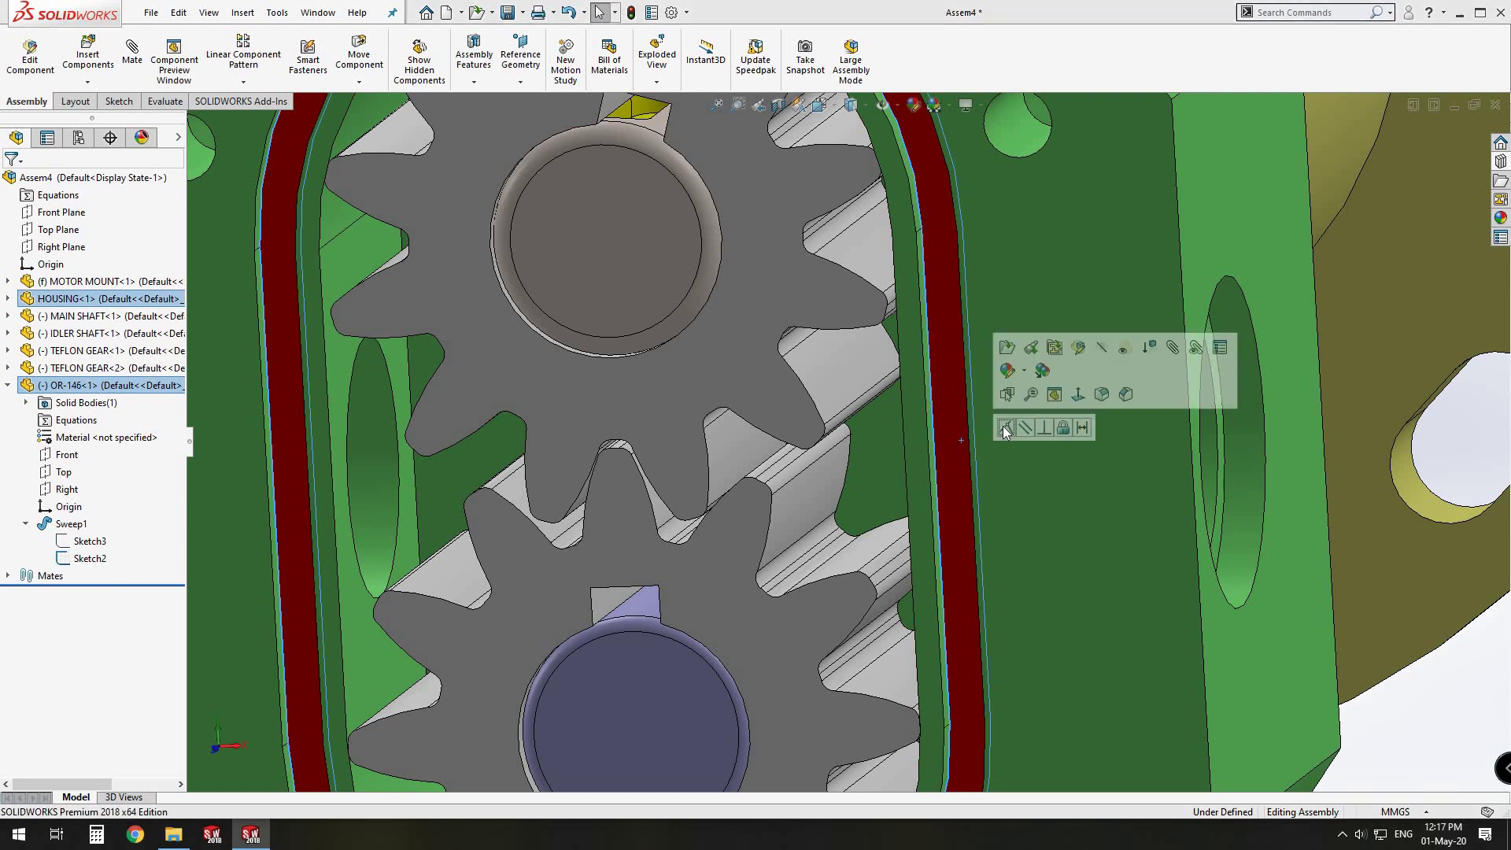
scroll(1006, 423, up, 7)
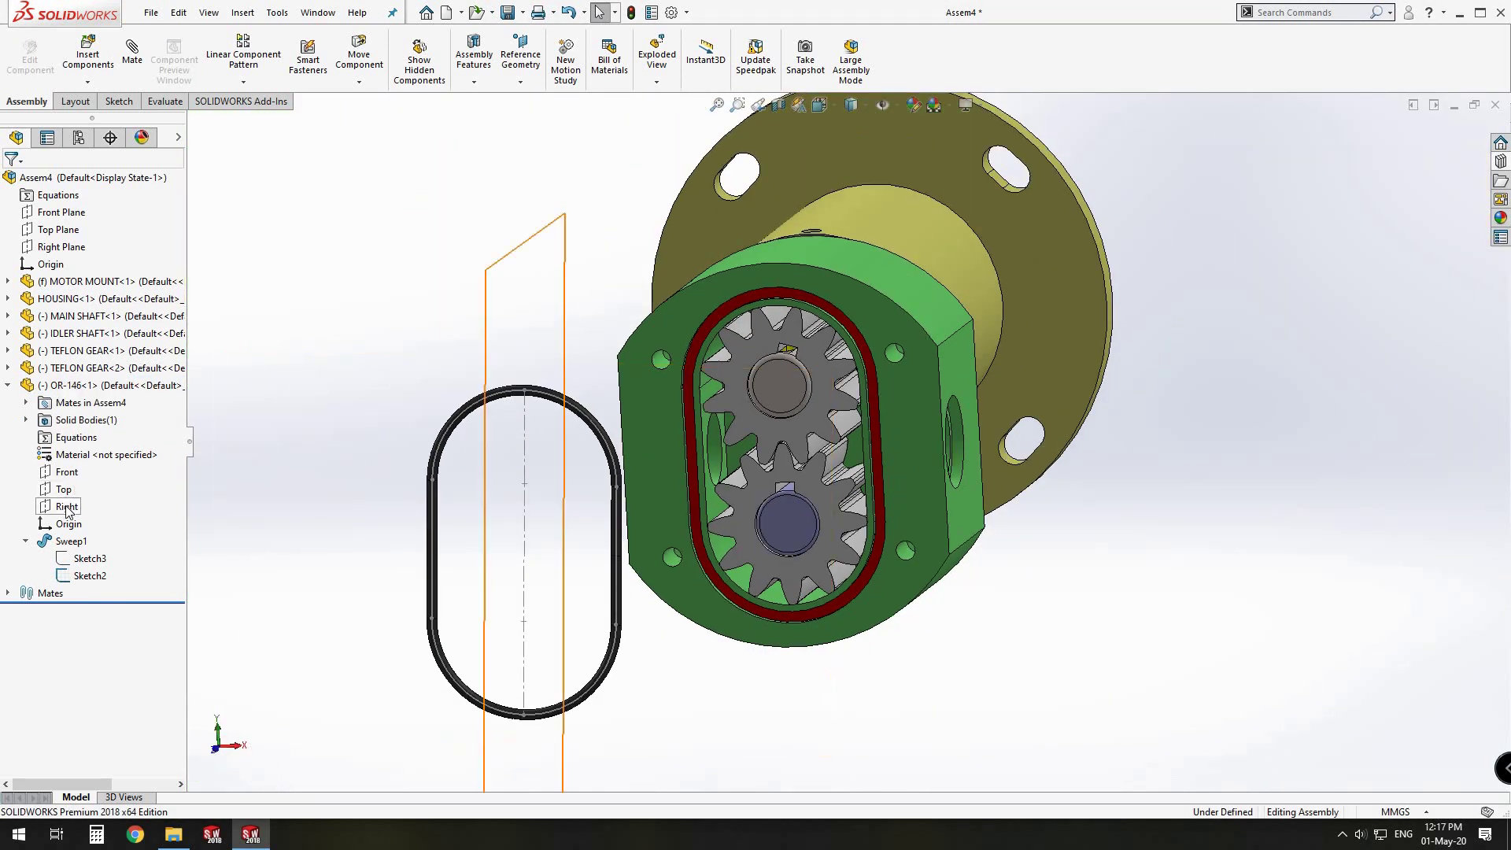
click(83, 256)
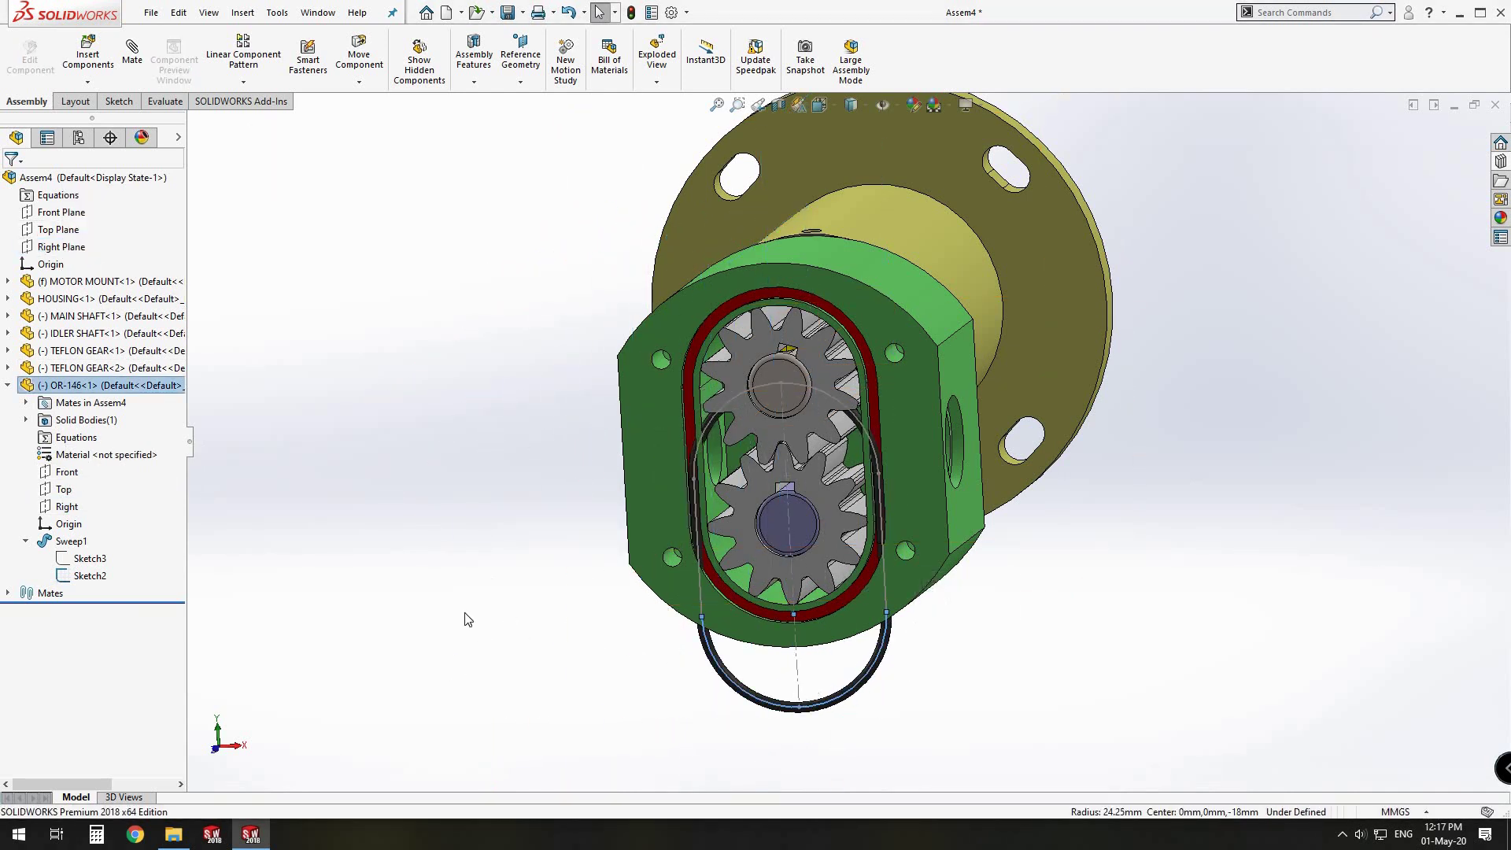
Step: Hide the O-ring's Sketch2 and slide the O-ring up into the housing's groove
click(89, 576)
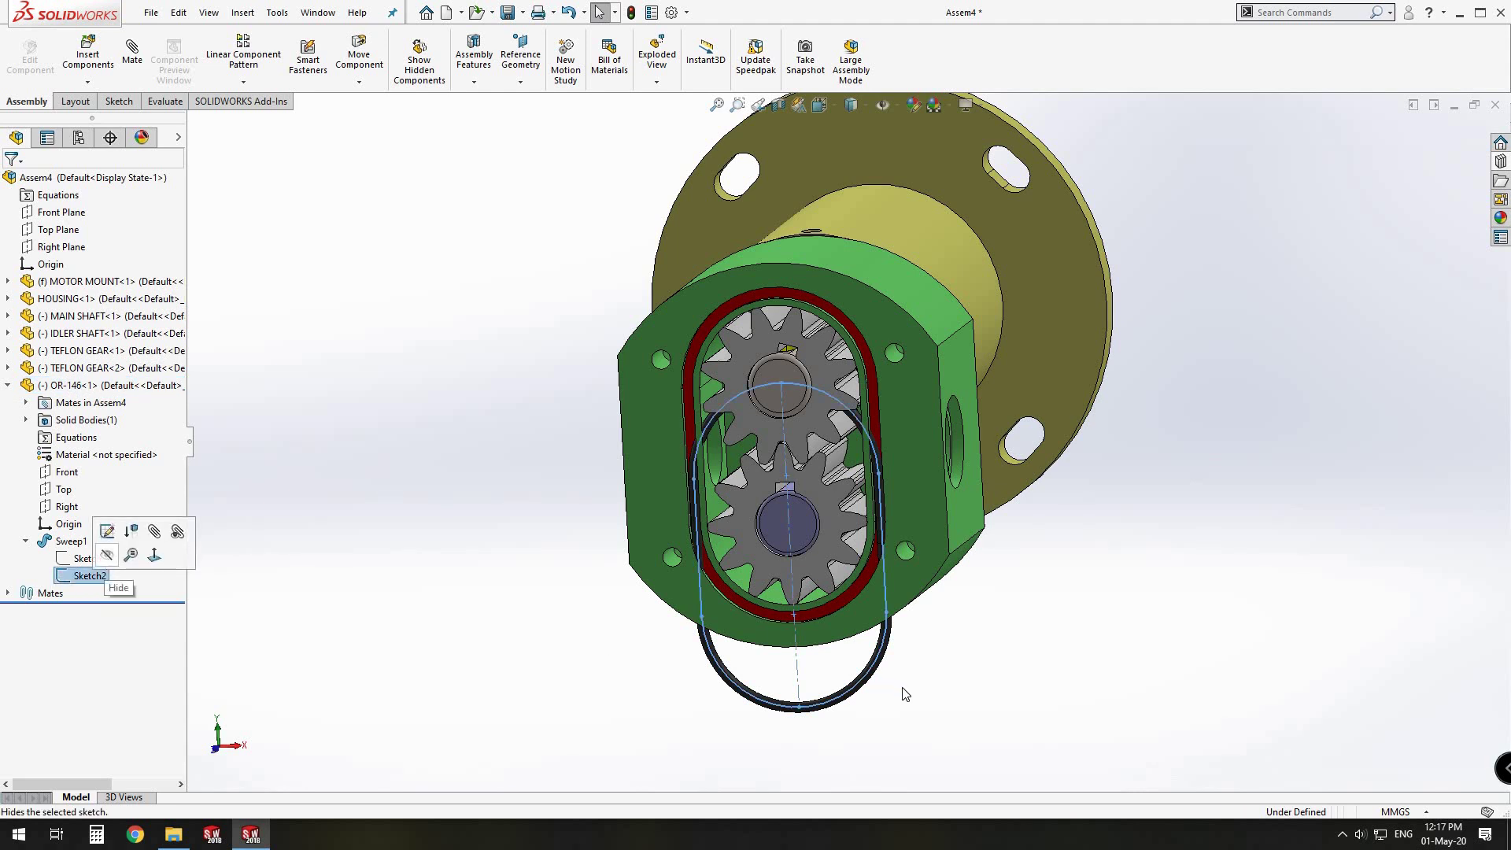
drag(860, 686, 859, 588)
key(Escape)
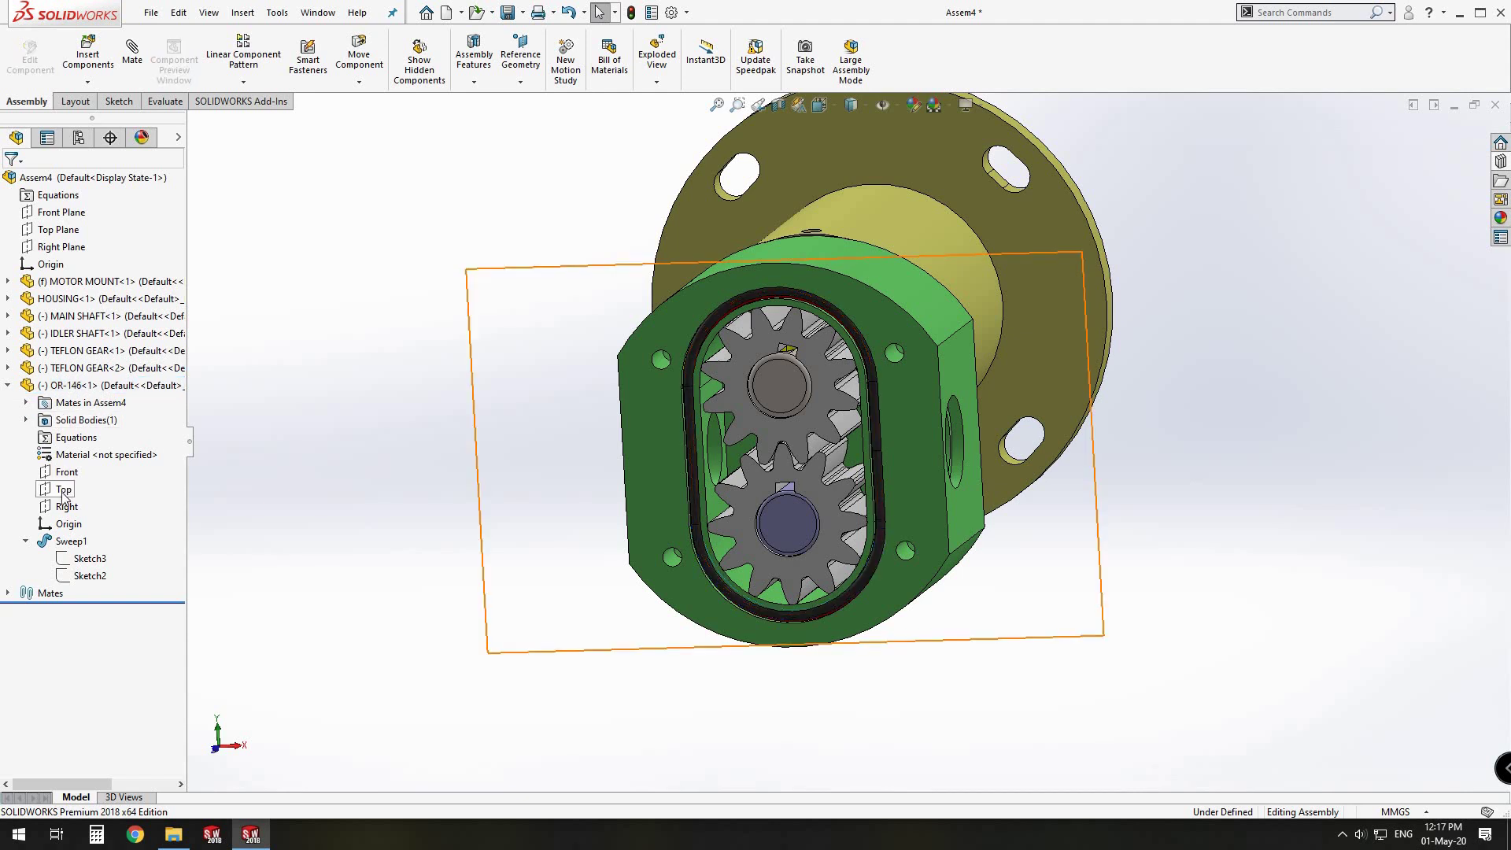
click(67, 472)
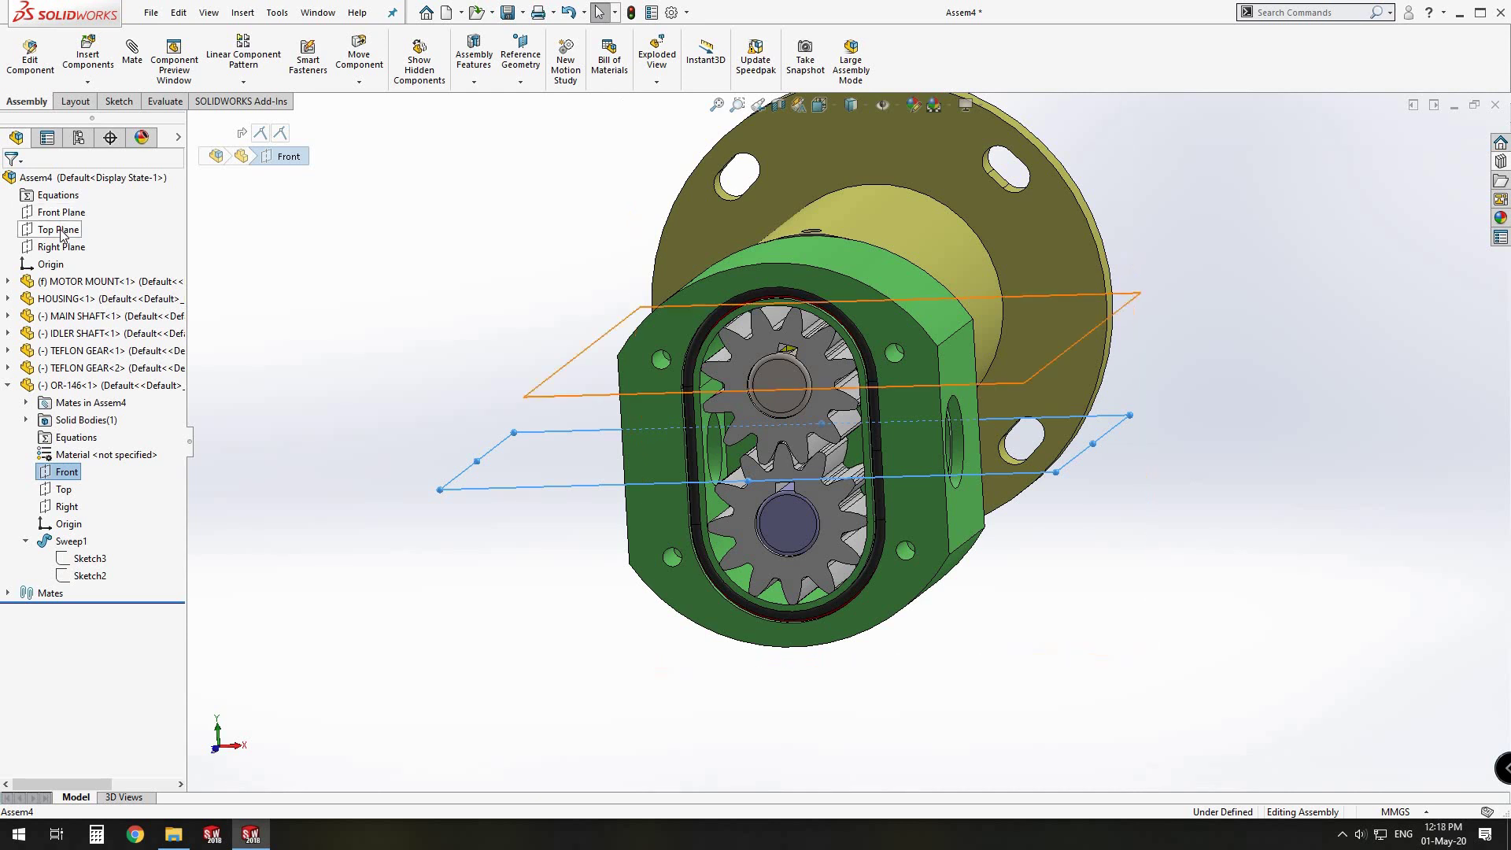
middle_drag(645, 407, 603, 560)
key(Escape)
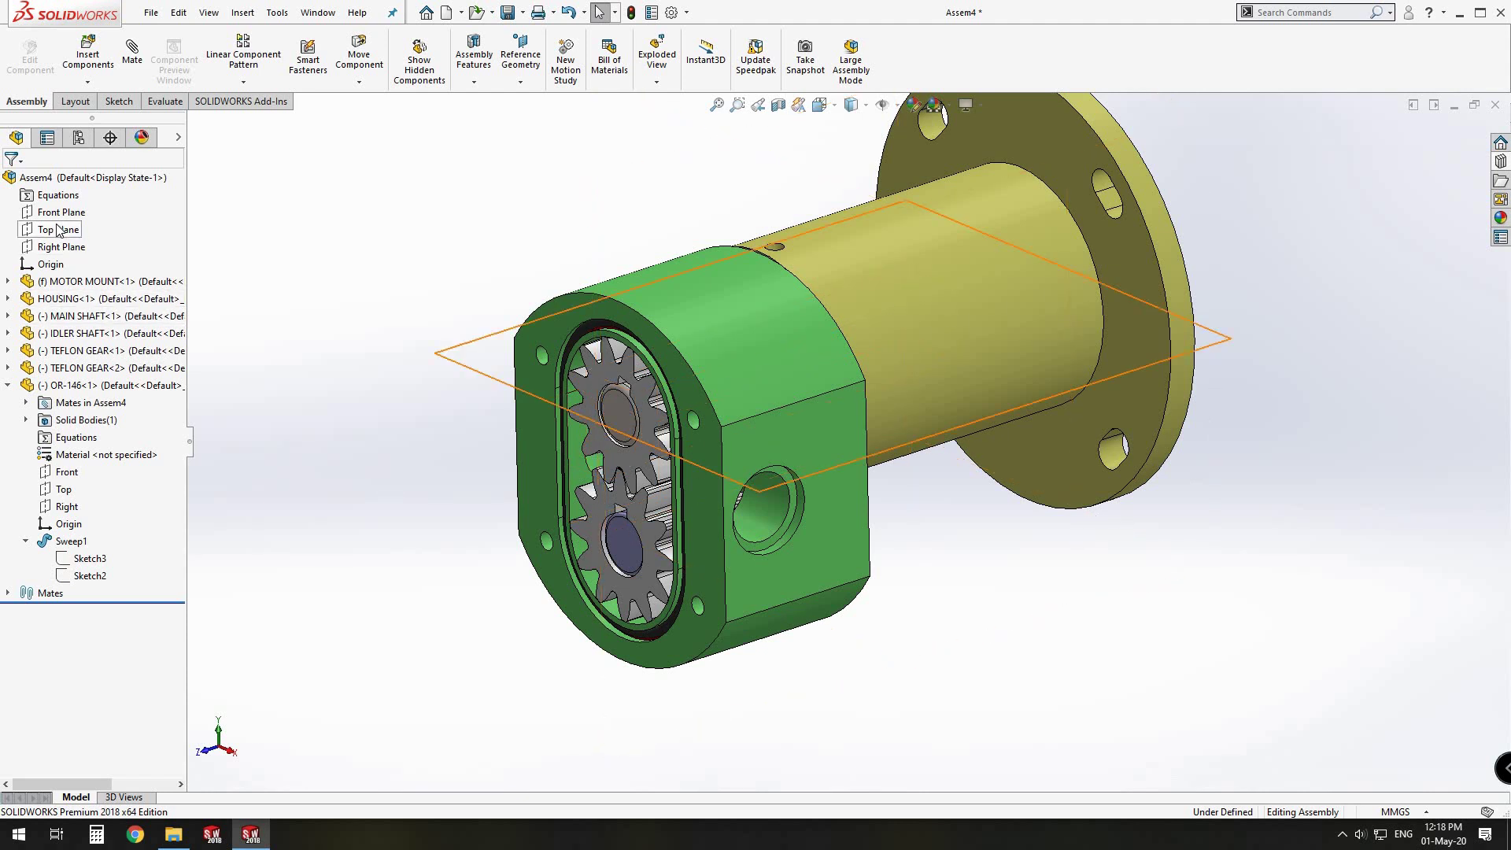
Step: Make the O-ring's Front plane coincident with the housing's Top Plane
click(14, 299)
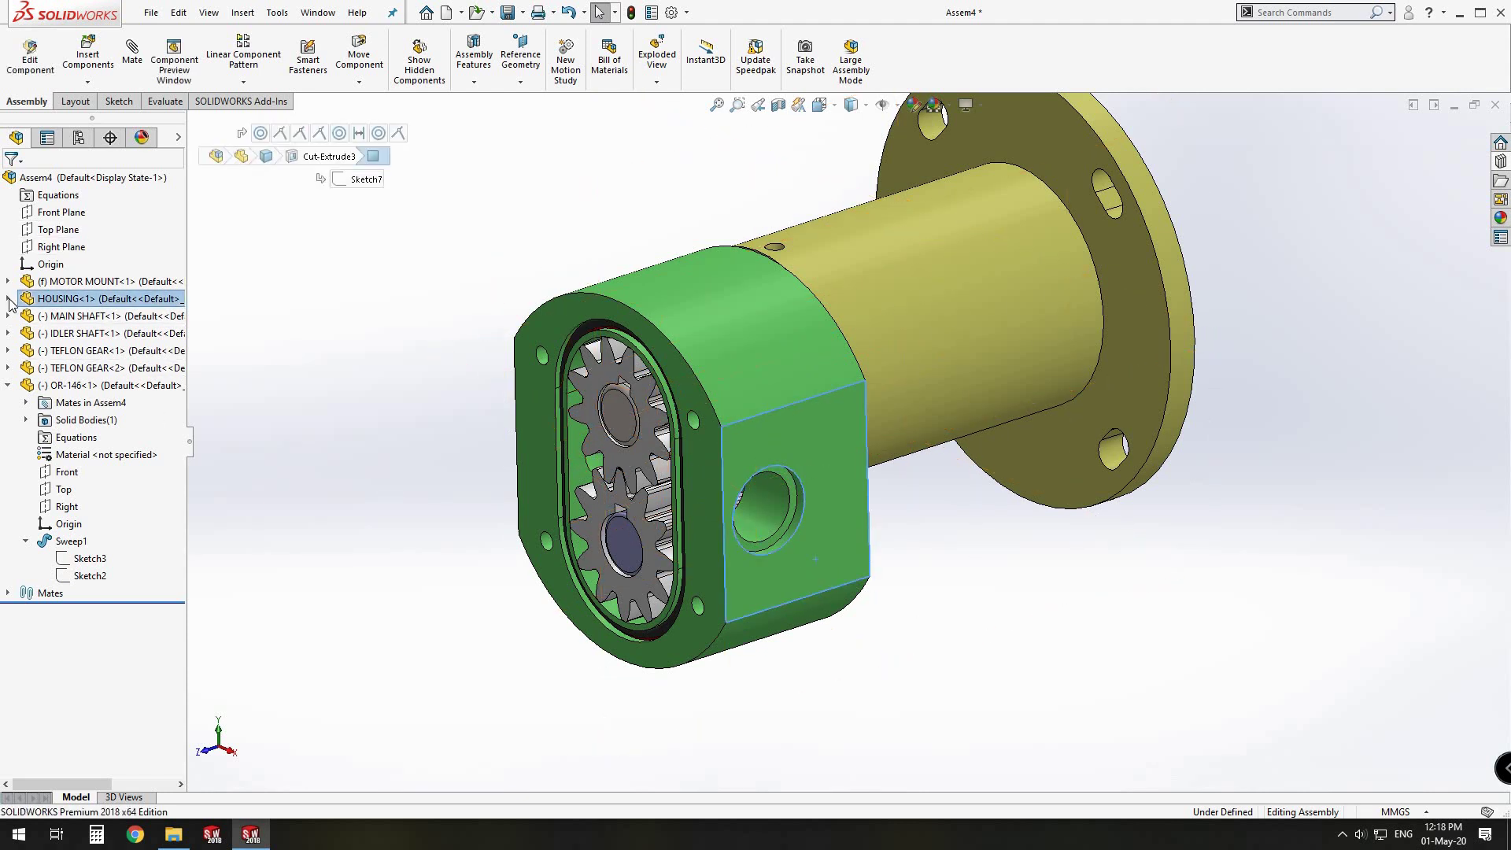
click(8, 299)
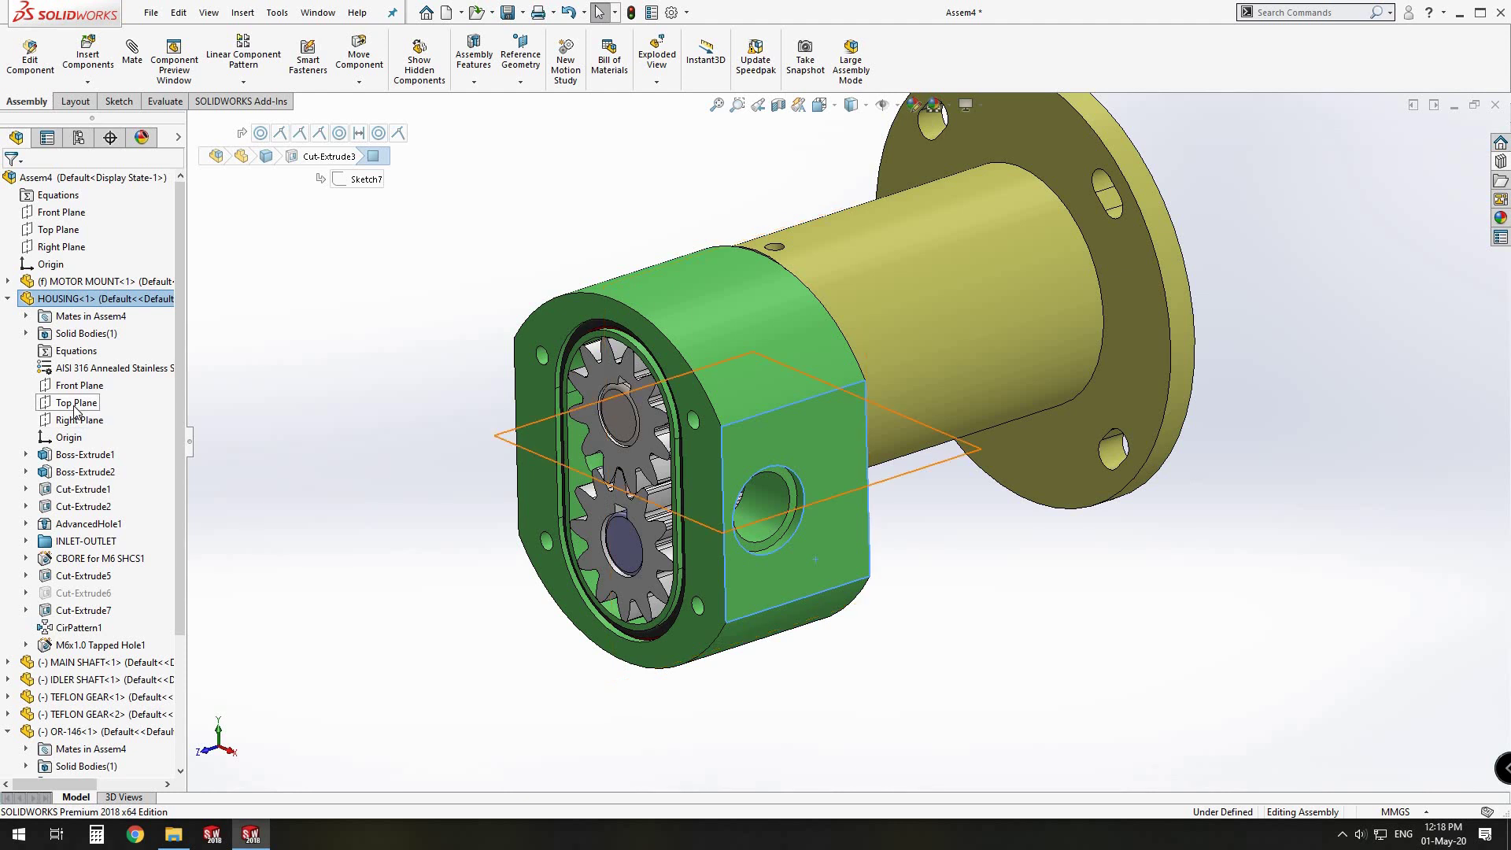
click(76, 404)
scroll(90, 675, down, 3)
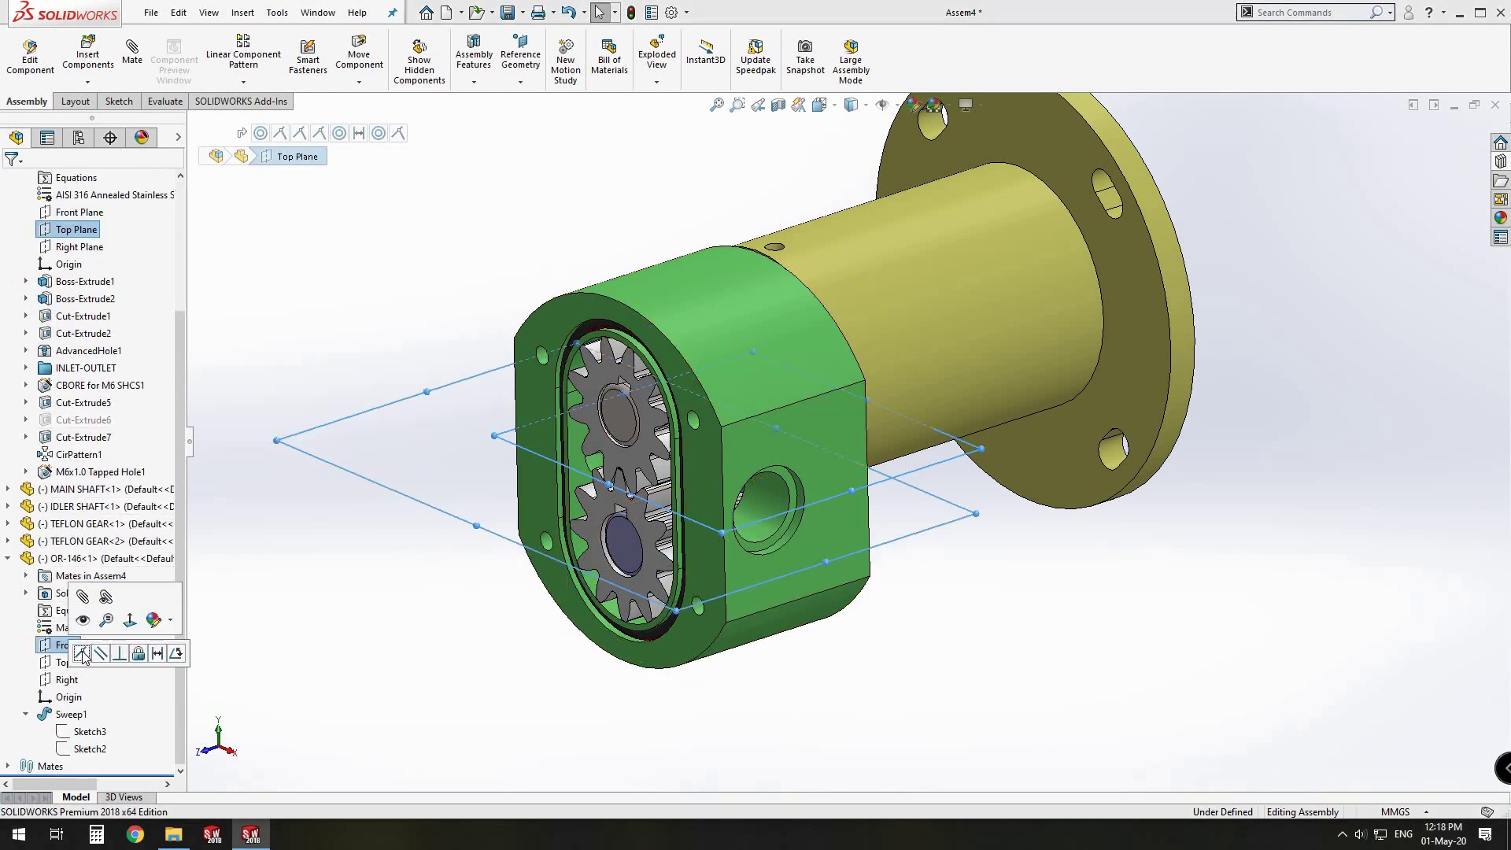
click(912, 494)
Step: Examine the O-ring's fit in the groove and the gear mesh from the front, and collapse the feature tree
middle_drag(912, 494, 1144, 609)
key(space)
click(1142, 607)
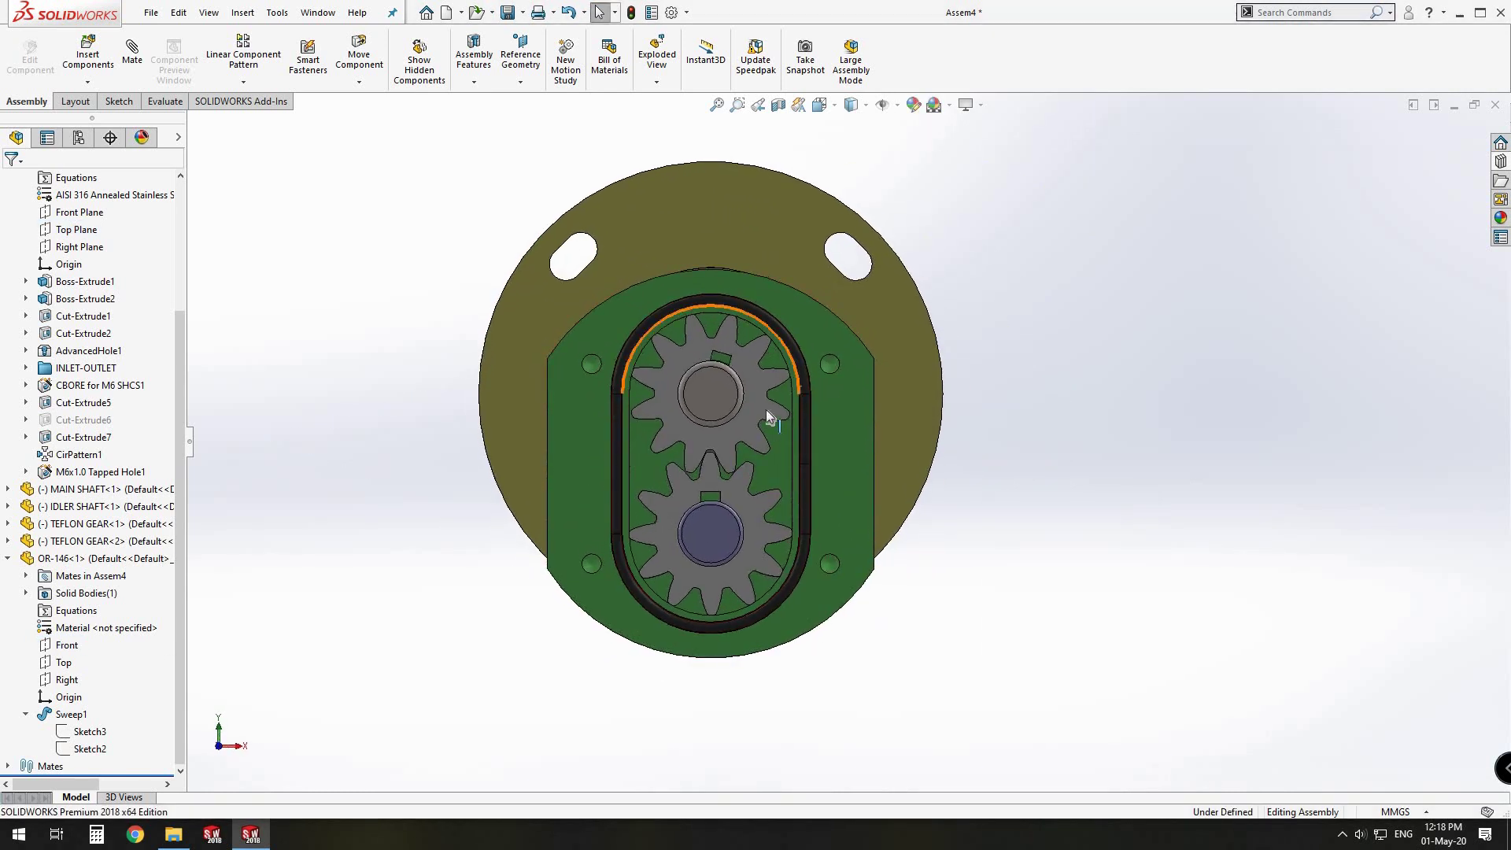
scroll(811, 394, down, 5)
scroll(804, 395, up, 10)
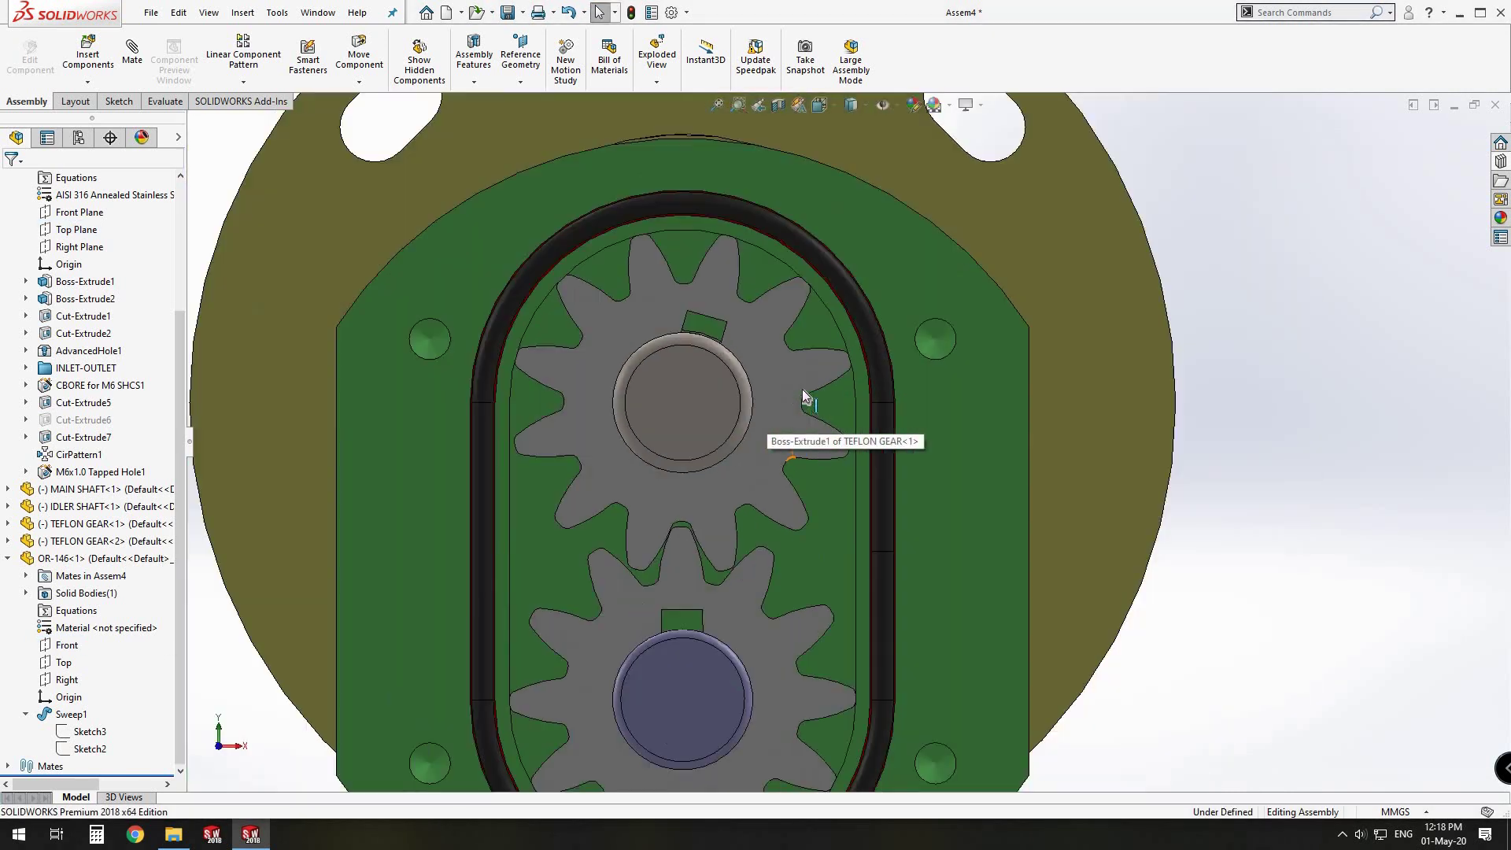
middle_drag(804, 395, 768, 544)
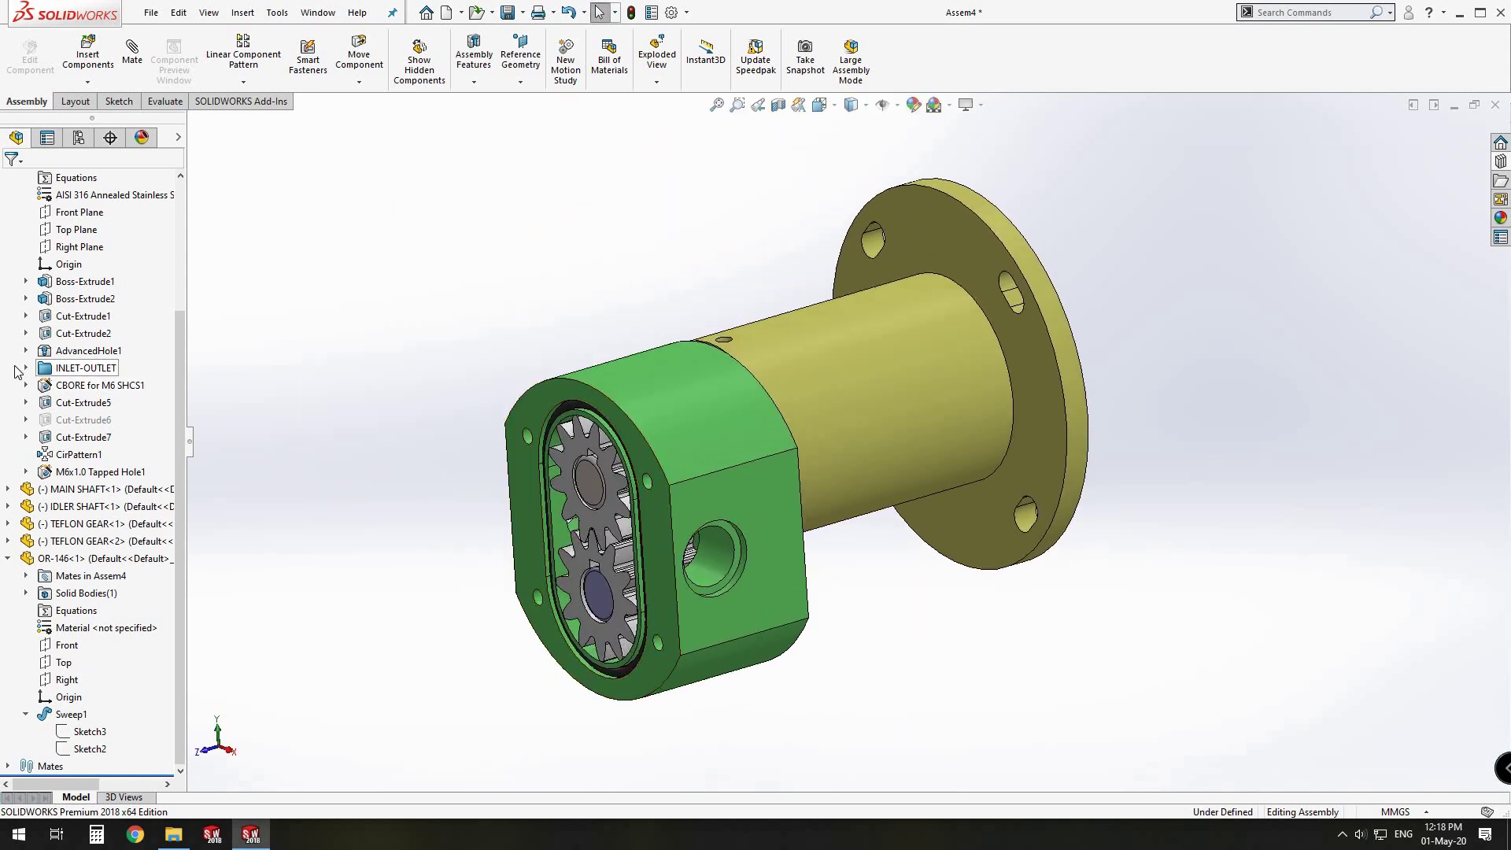
right_click(15, 370)
click(64, 370)
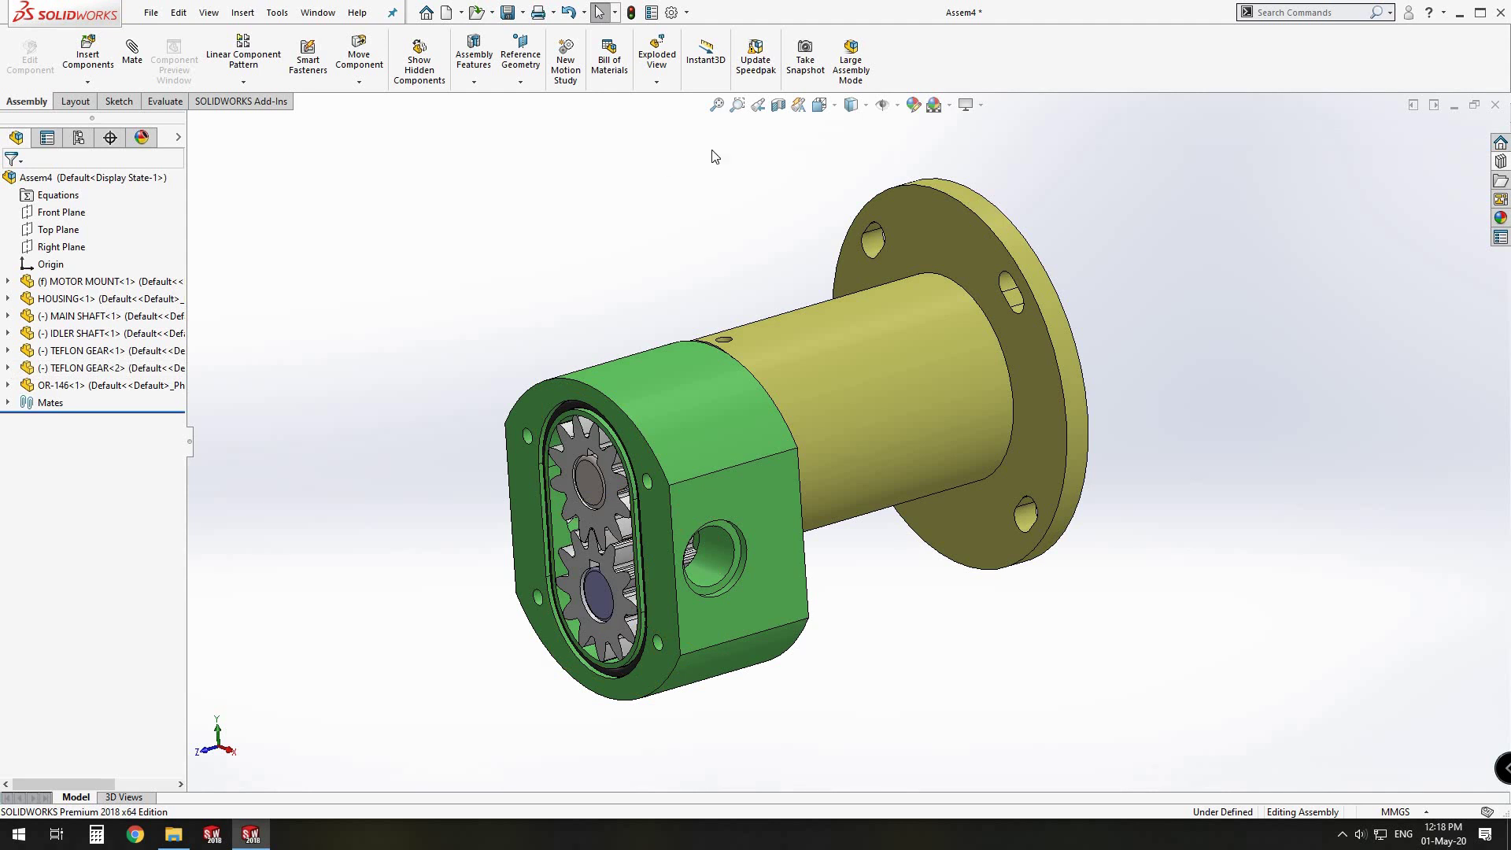
Step: Section the assembly along the Right Plane and examine the seal recess around the main shaft
click(779, 105)
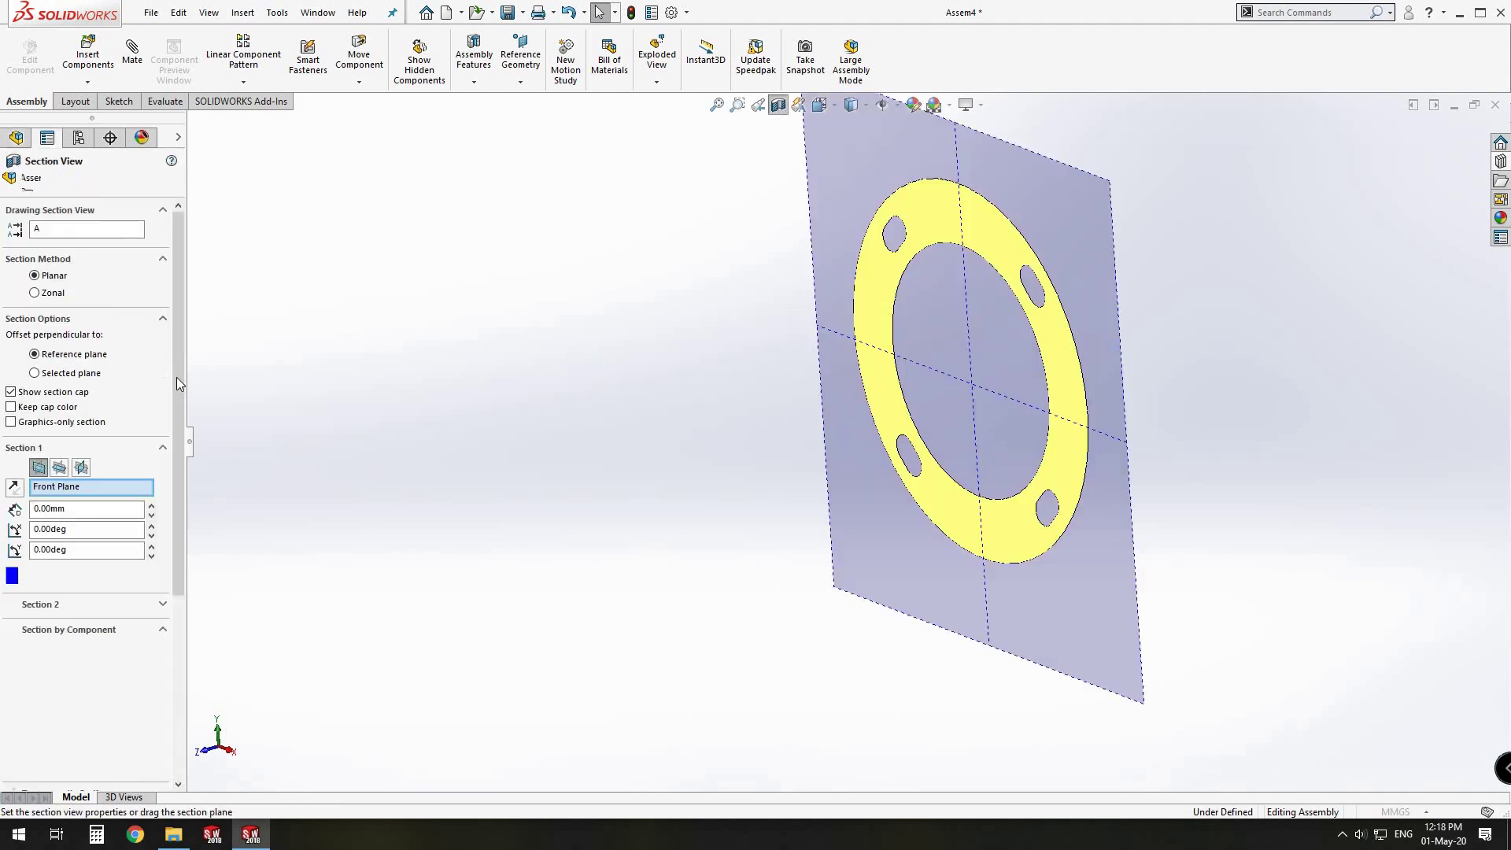
click(66, 468)
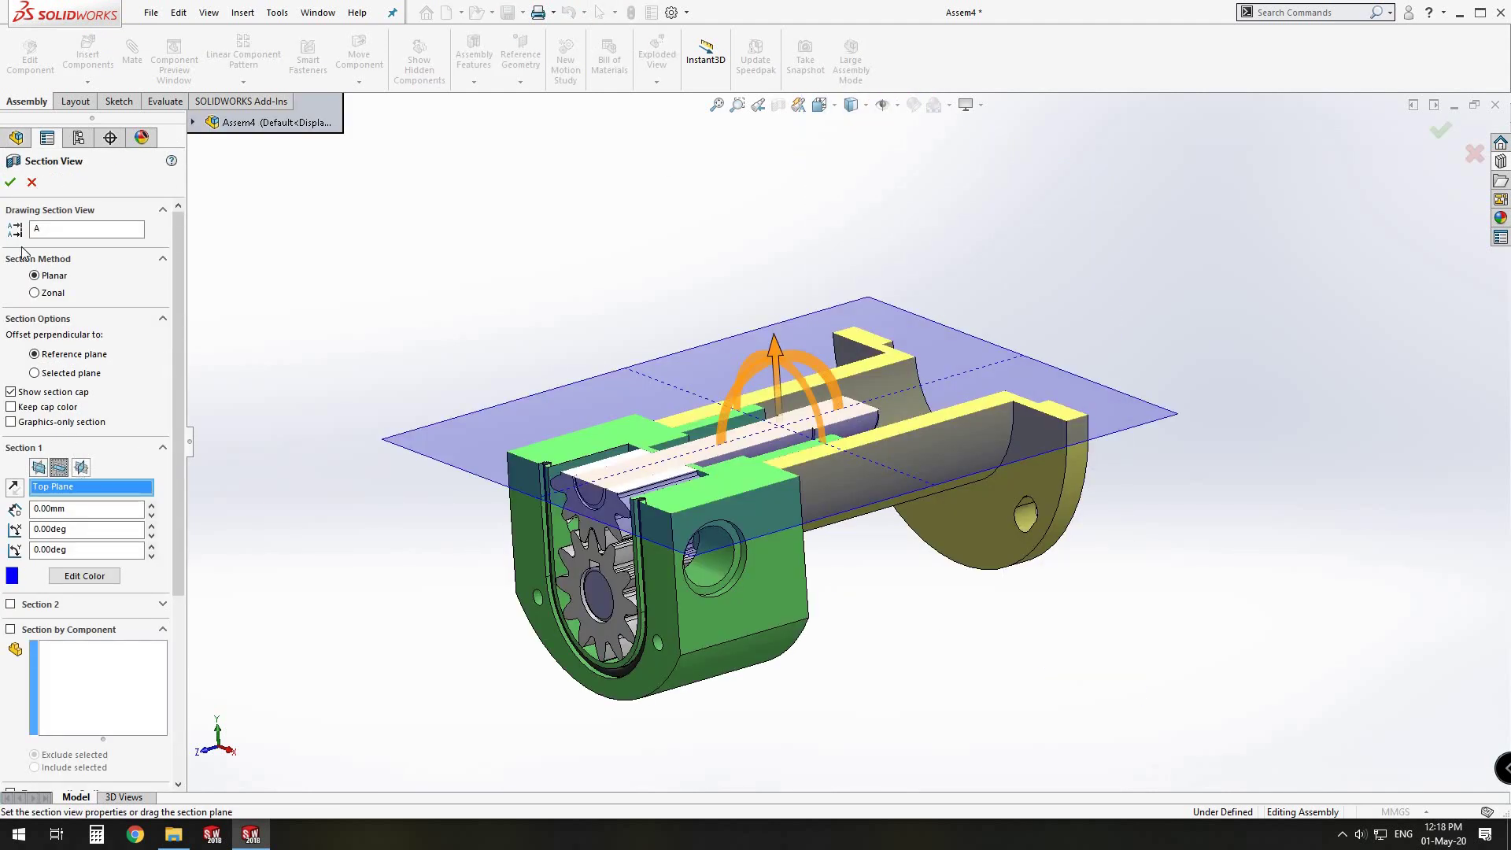
click(81, 468)
key(Return)
mouse_move(878, 474)
middle_down()
mouse_move(826, 469)
mouse_move(876, 445)
middle_up()
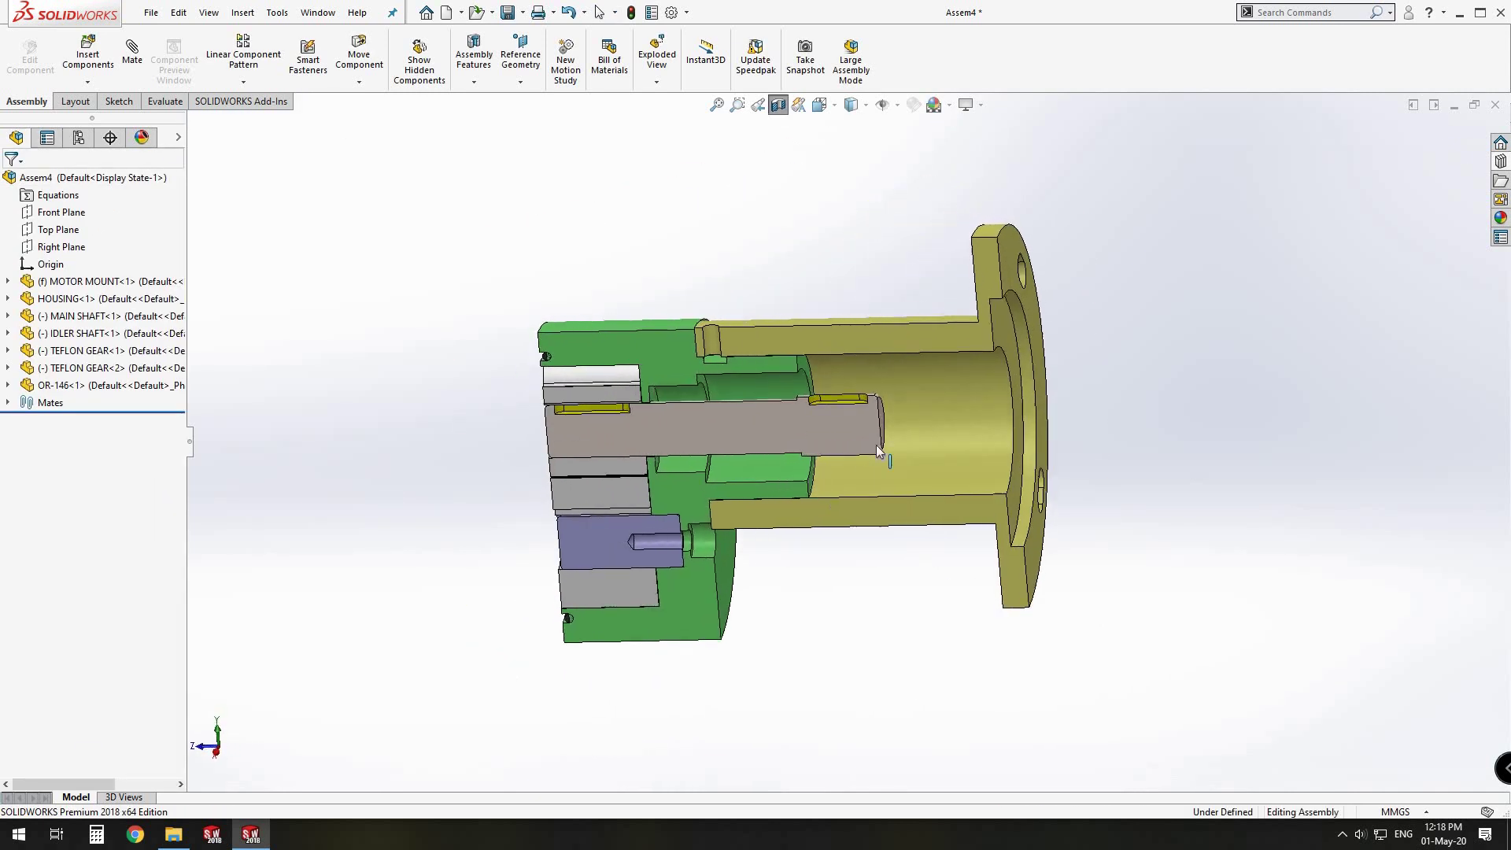
scroll(647, 403, down, 3)
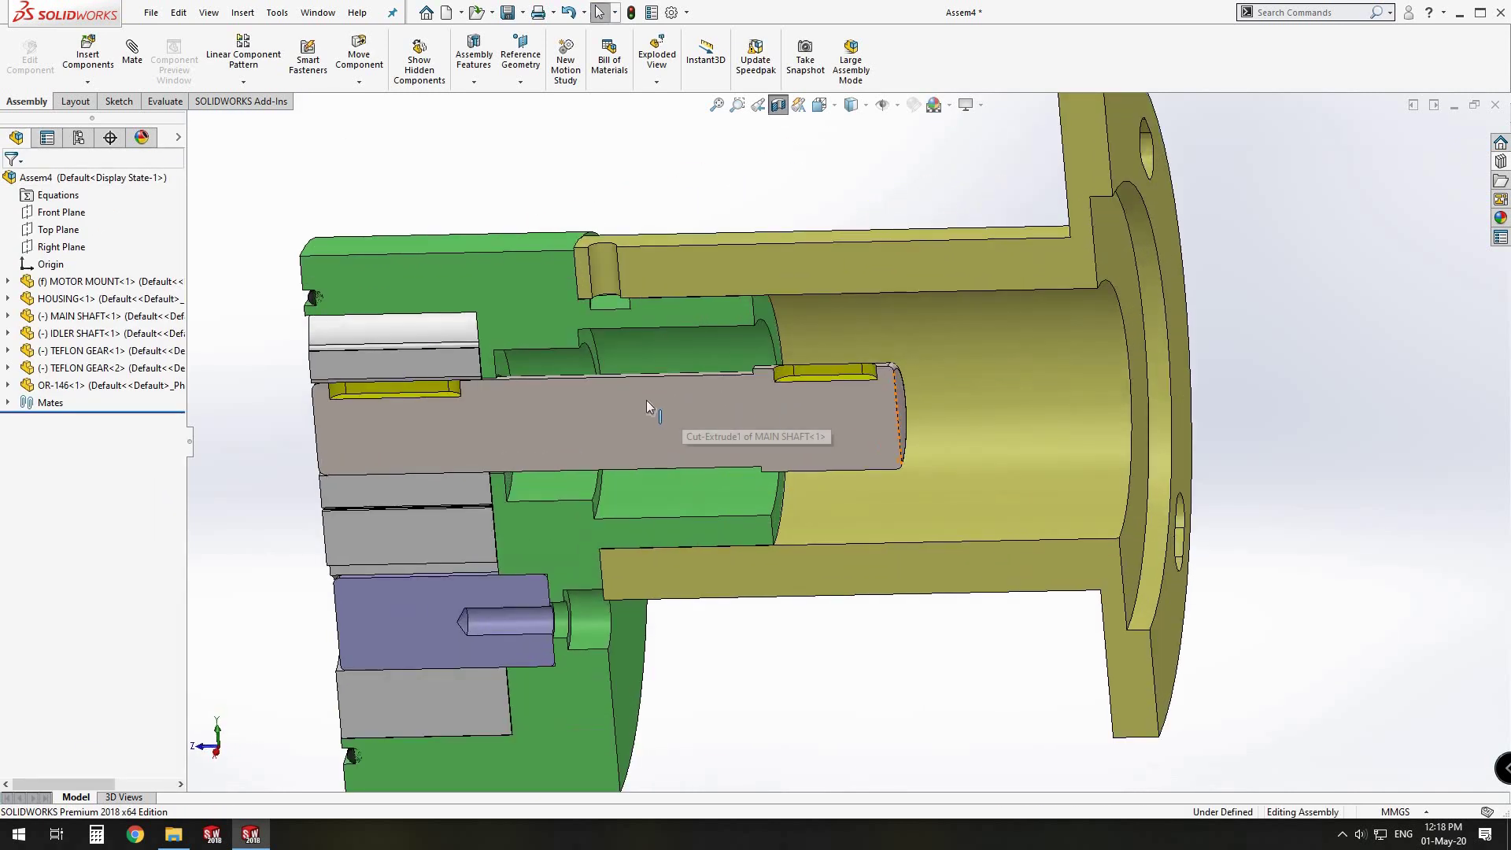
Step: Insert one UM 28-17-7 seal from the Design Library's V-SEALS folder below the motor mount
click(1501, 161)
click(1319, 153)
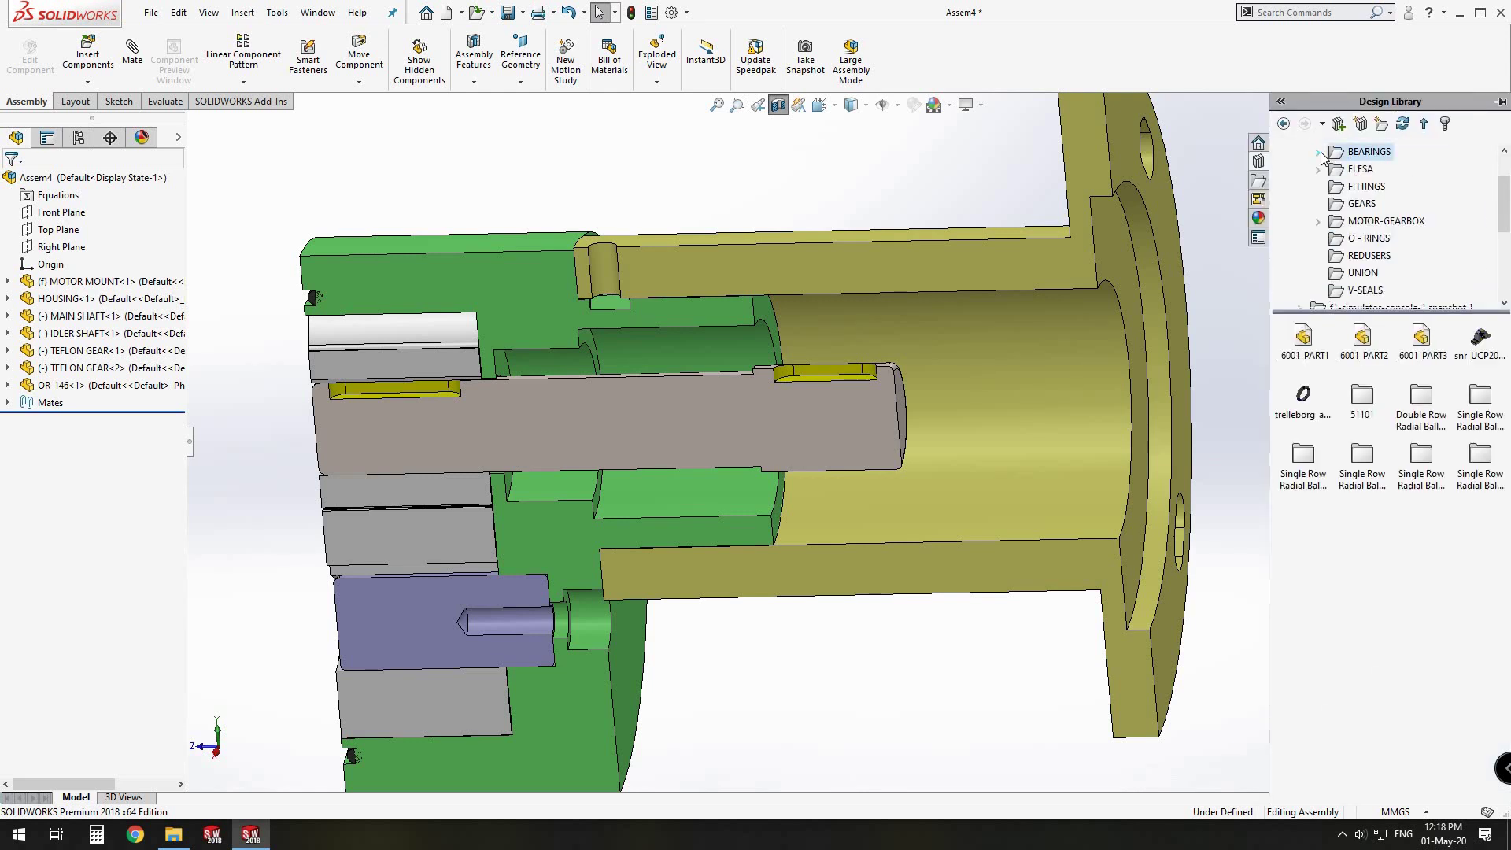
click(1353, 276)
click(1351, 291)
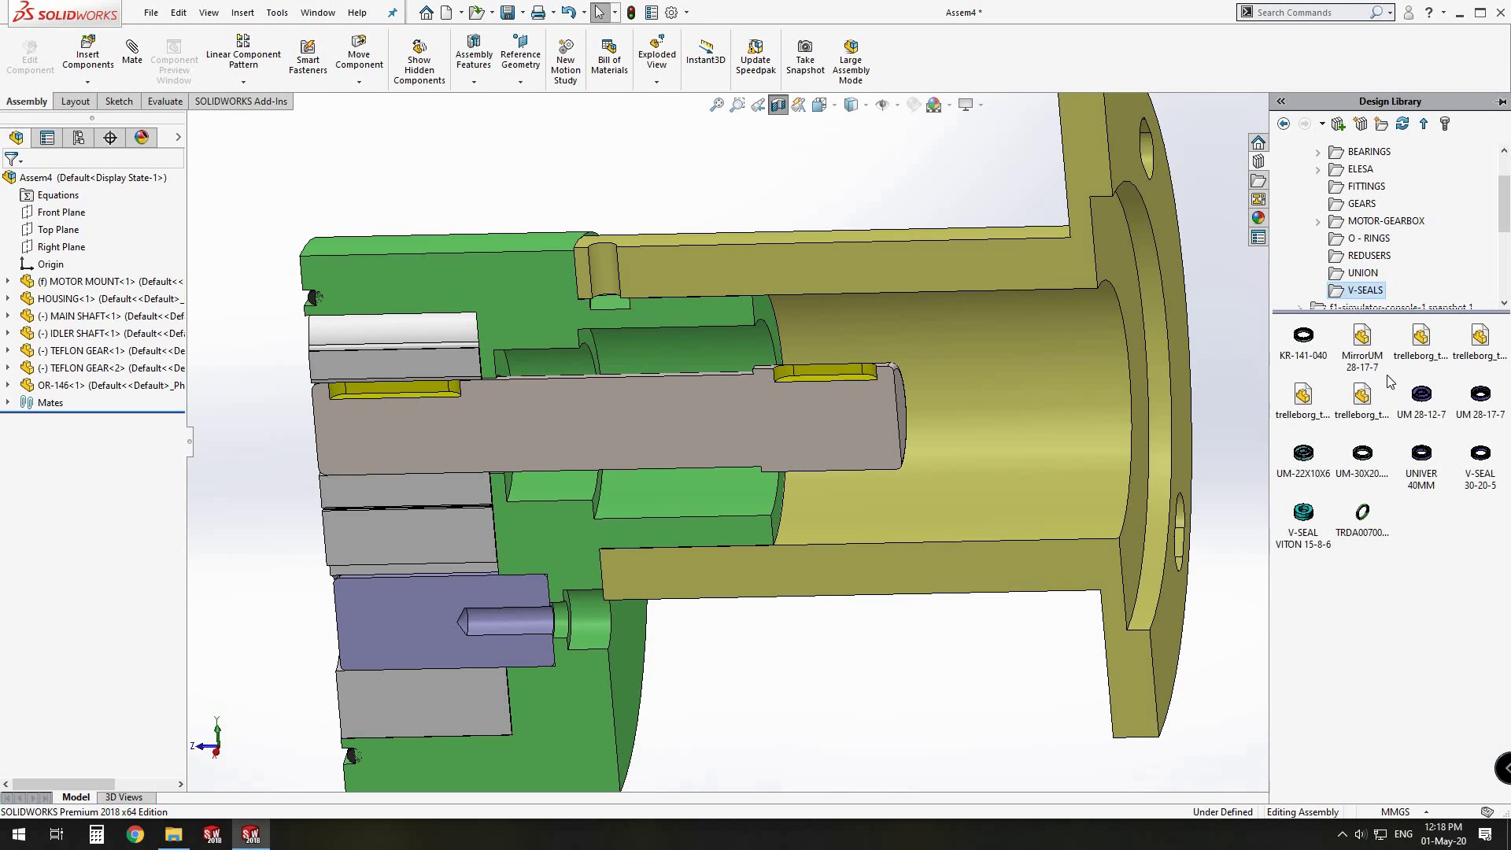
drag(1016, 598, 944, 650)
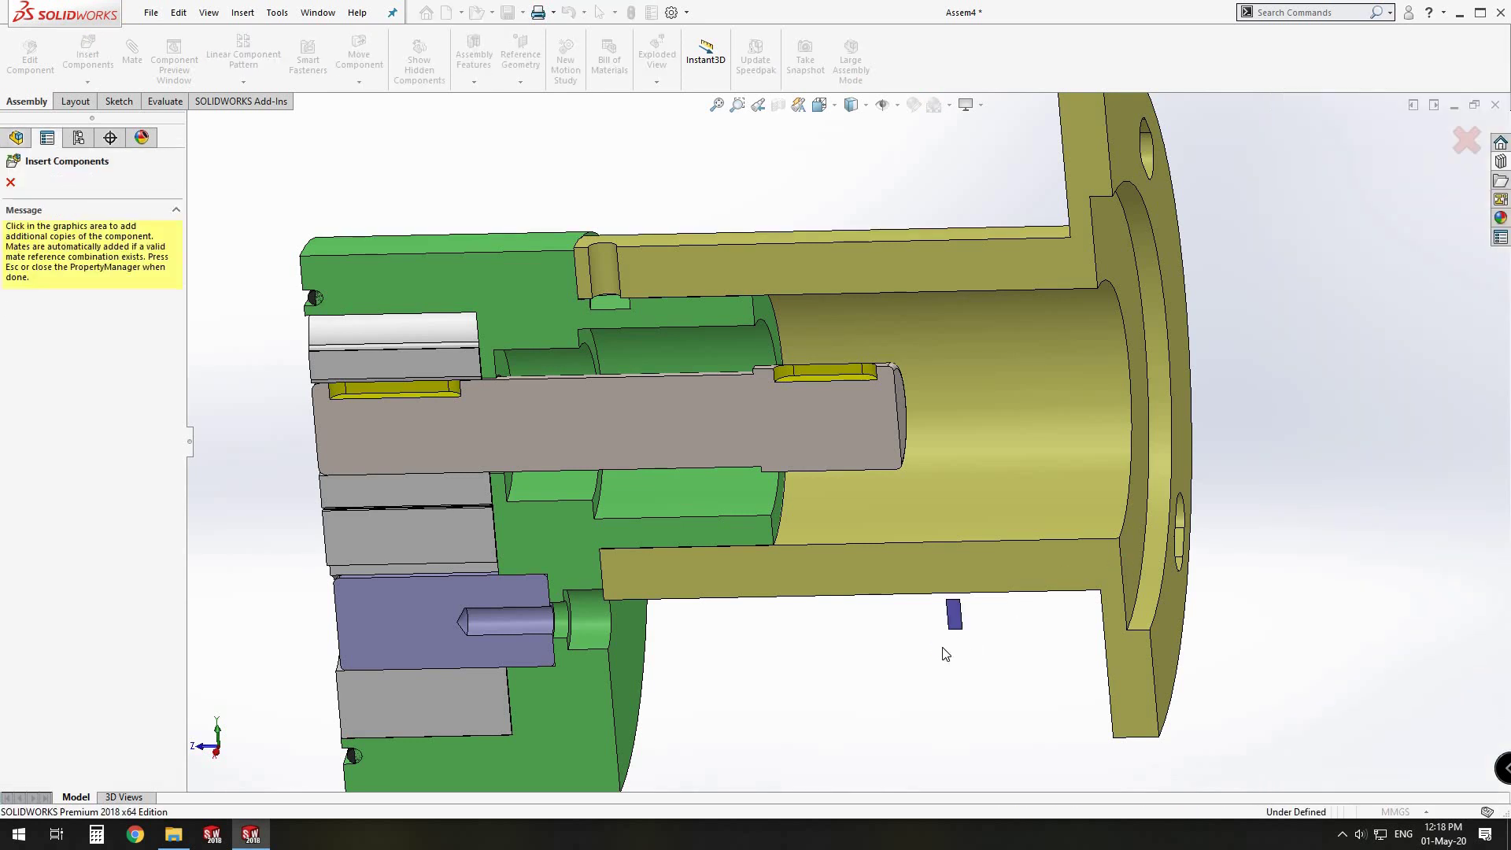
key(Escape)
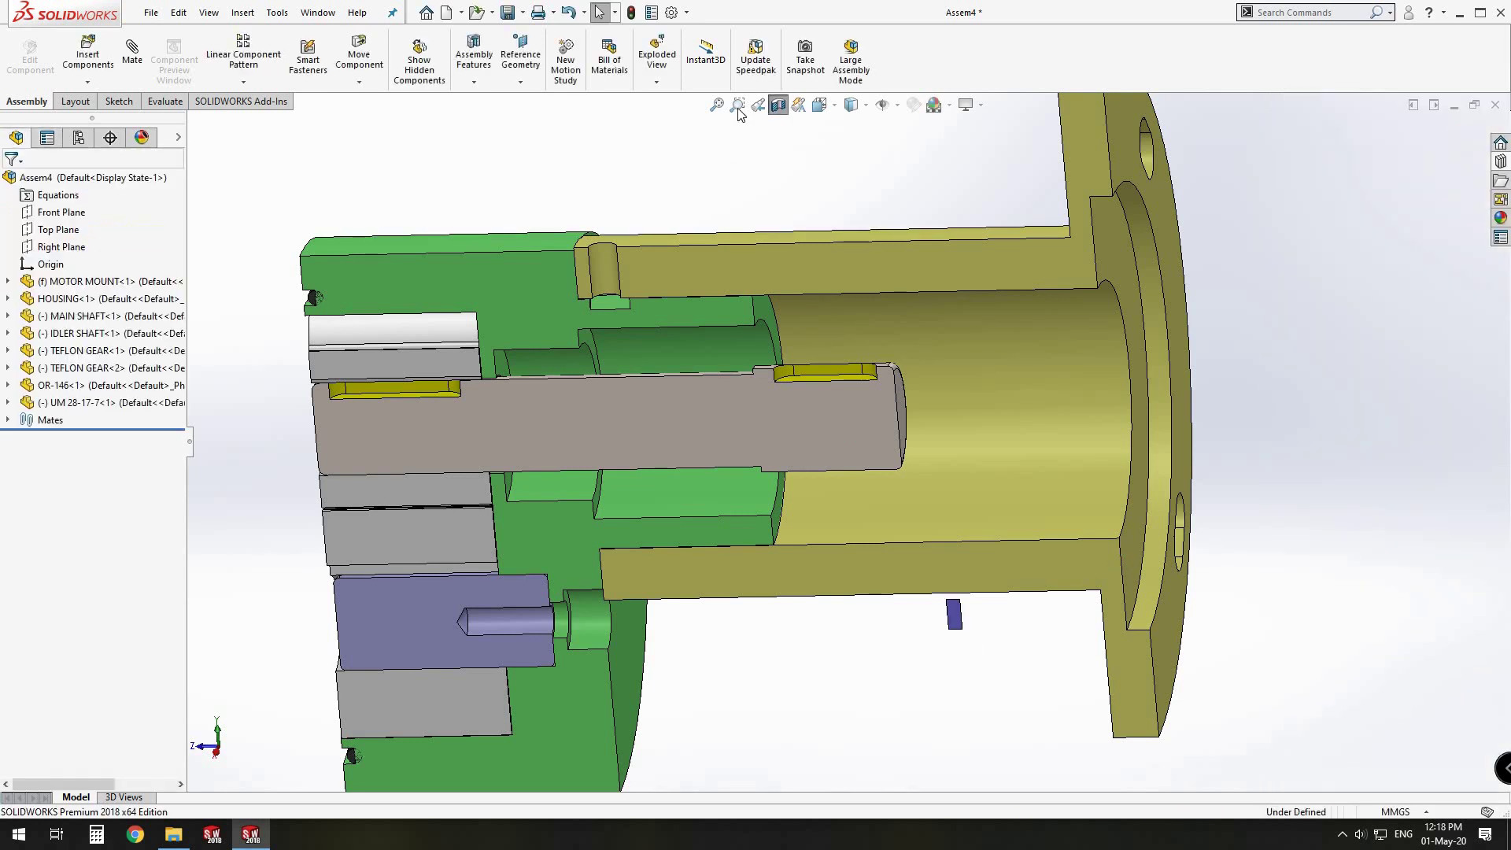
Step: Turn off the section view and hide the motor mount to expose the housing's rear boss and main shaft
click(780, 105)
click(791, 338)
click(953, 245)
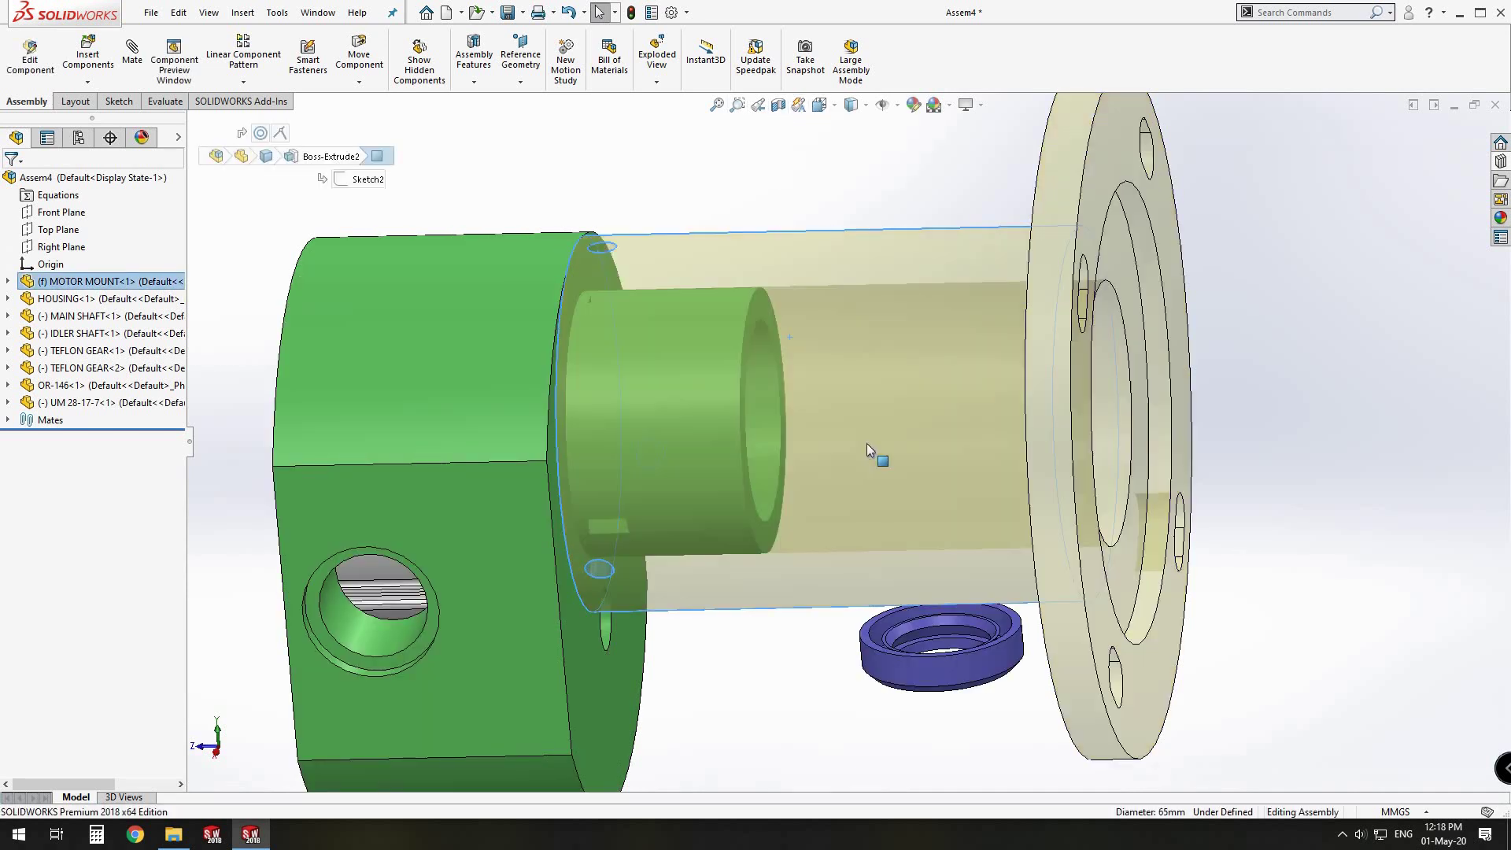
middle_drag(866, 442, 706, 463)
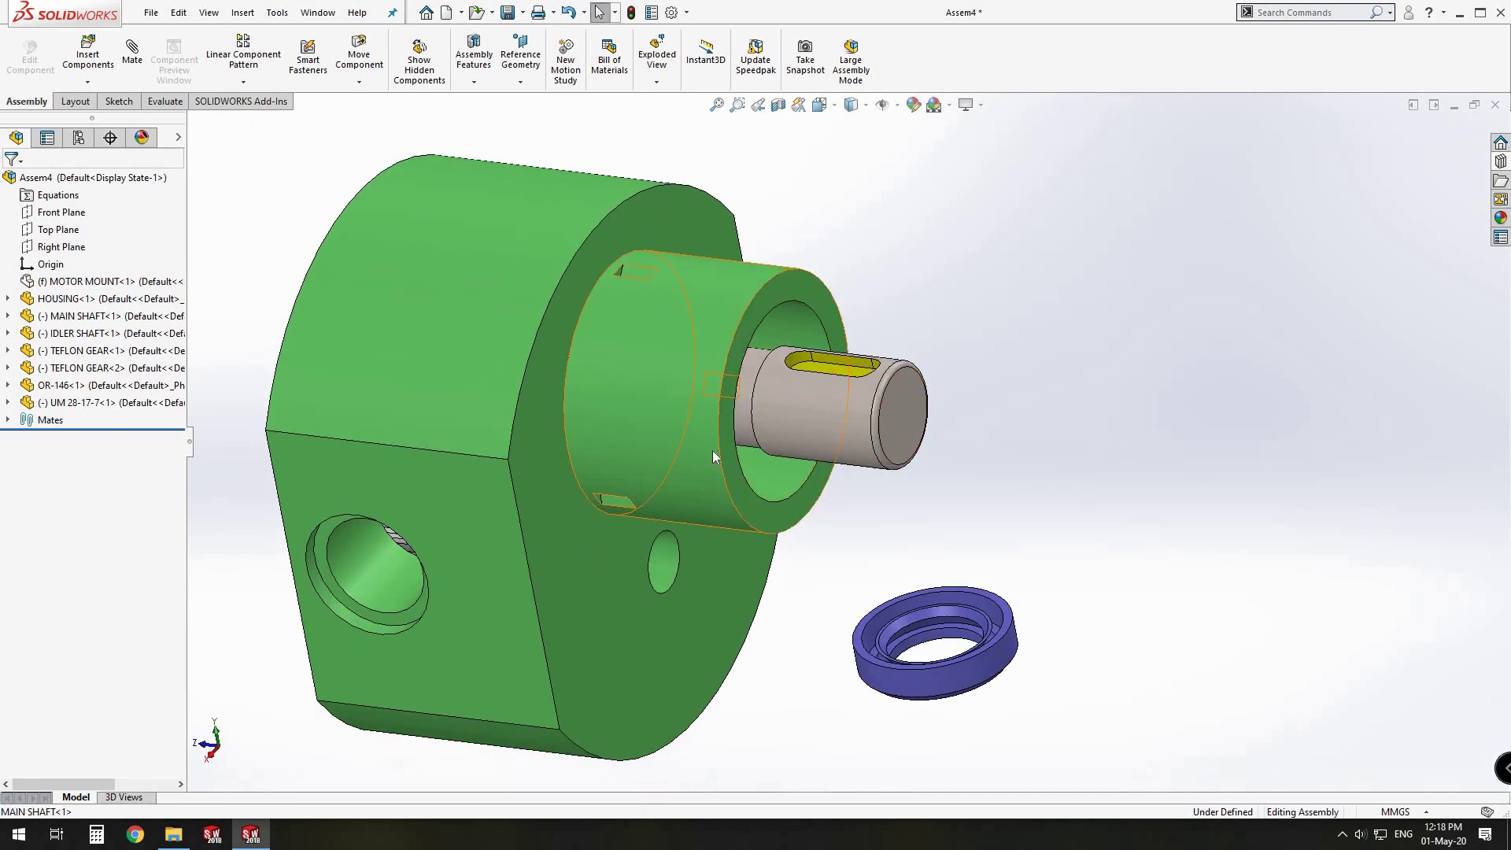
Step: Make the housing transparent to show the gears and shafts inside it
click(712, 450)
click(867, 365)
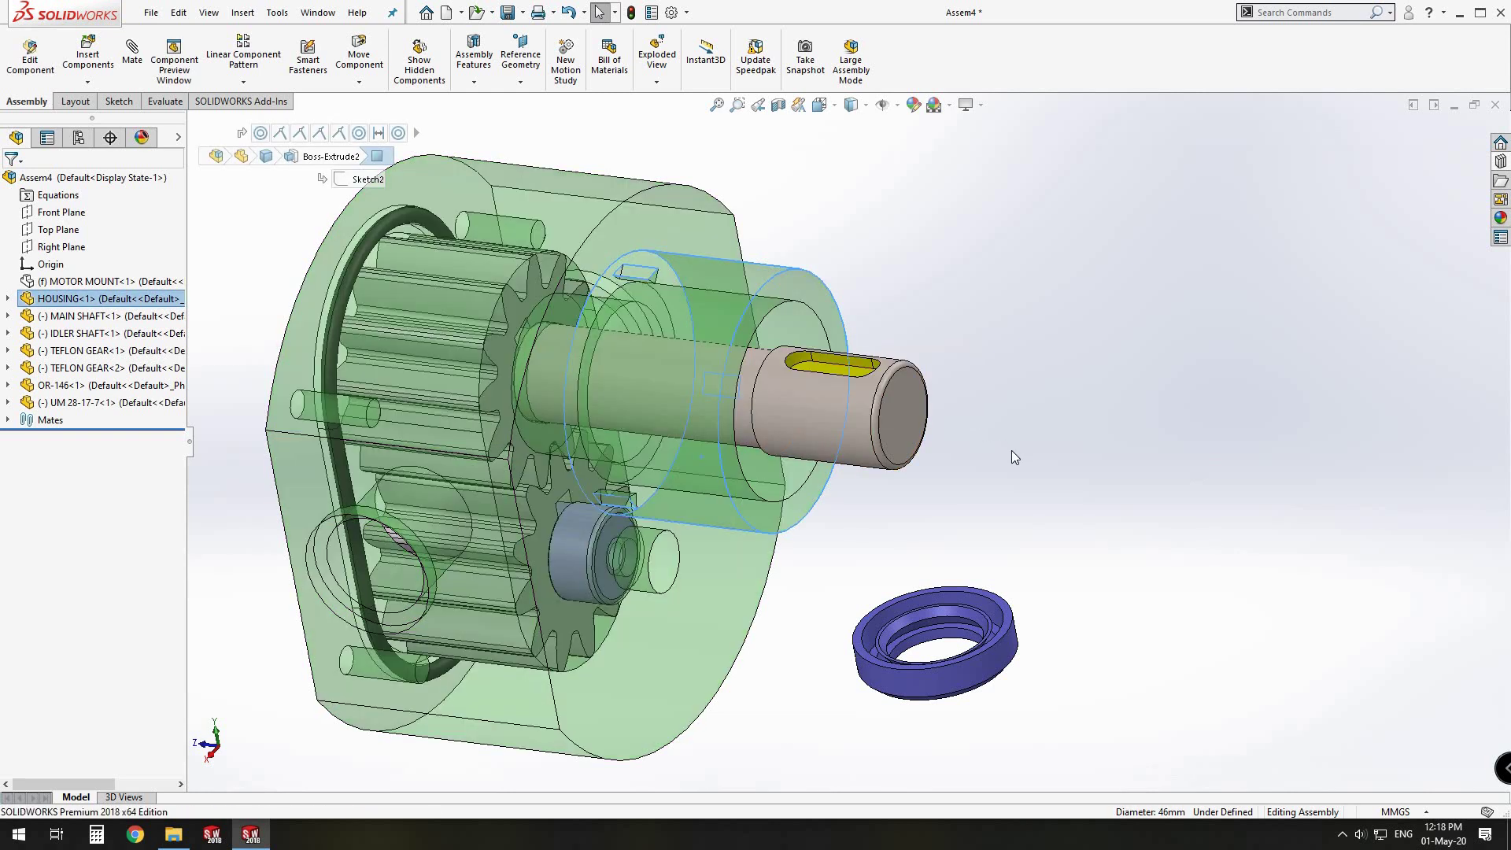
click(1012, 451)
Step: Rotate the loose UM 28-17-7 seal to face the shaft and mate its bore concentric with the main shaft
right_drag(925, 689, 947, 653)
key(Escape)
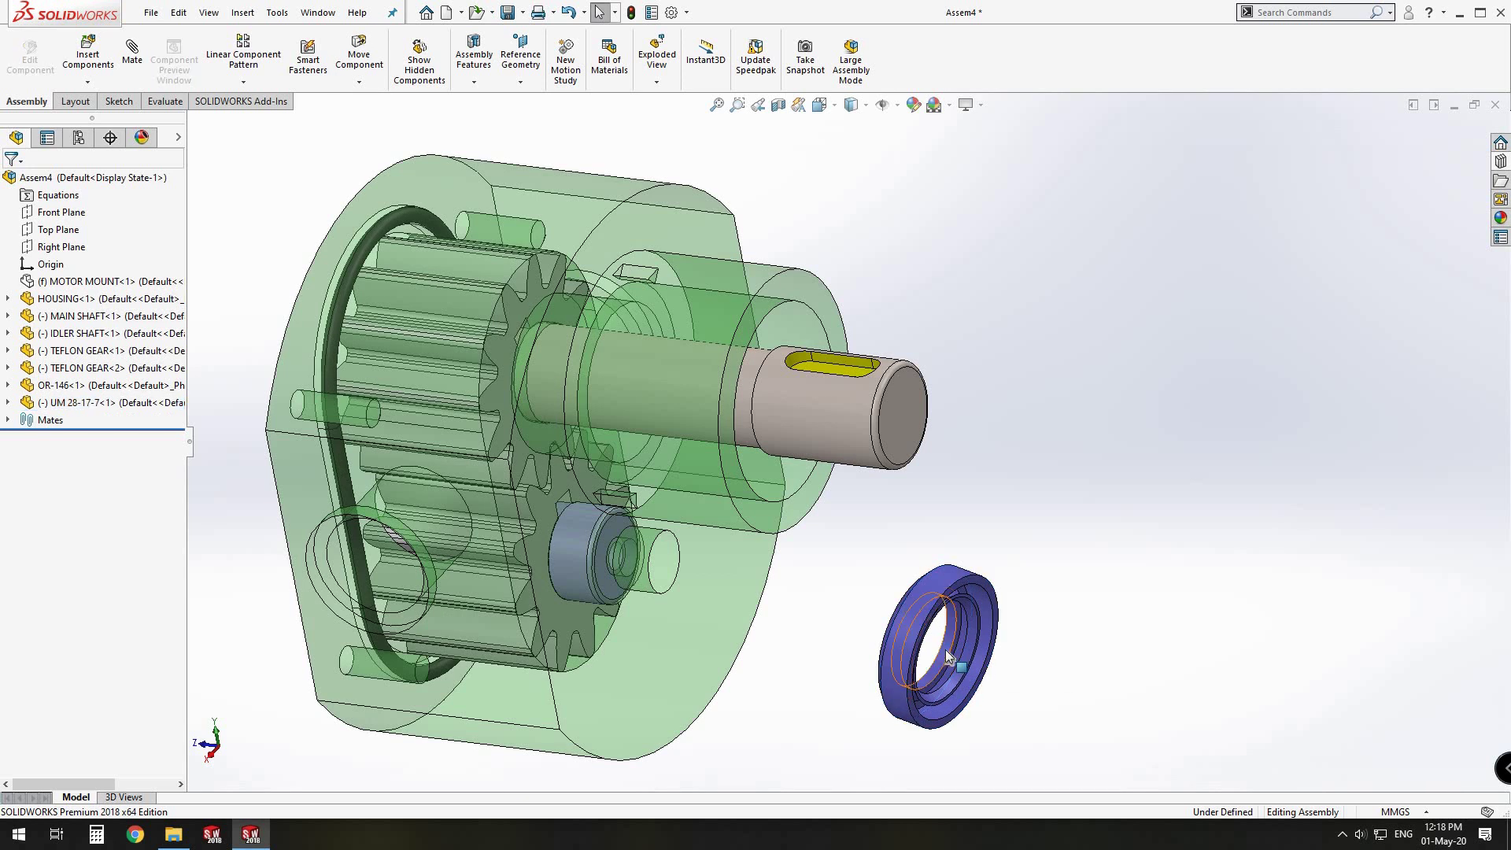
click(946, 650)
ctrl+click(755, 362)
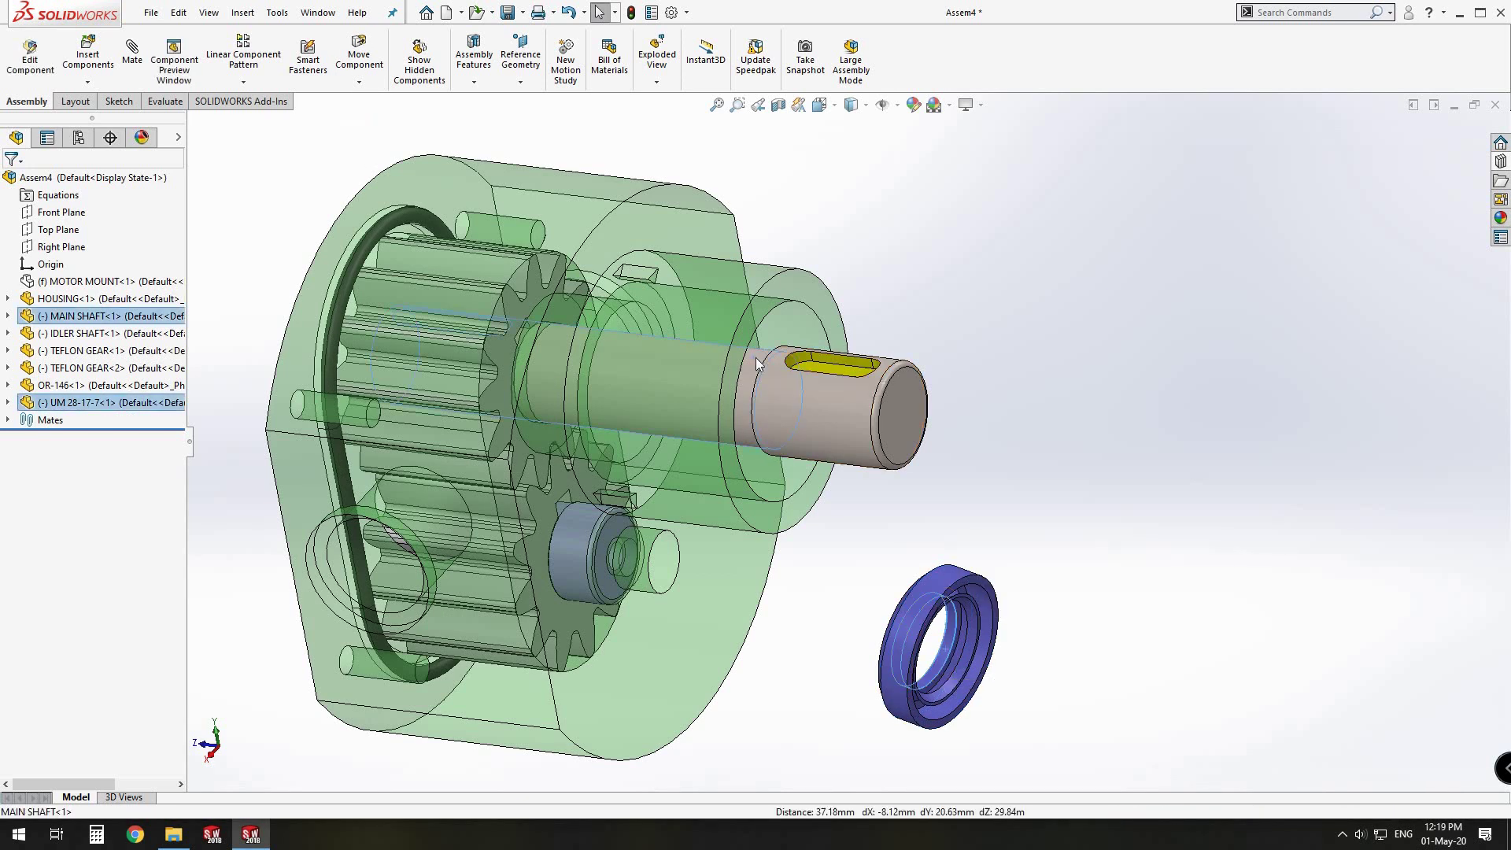
click(858, 346)
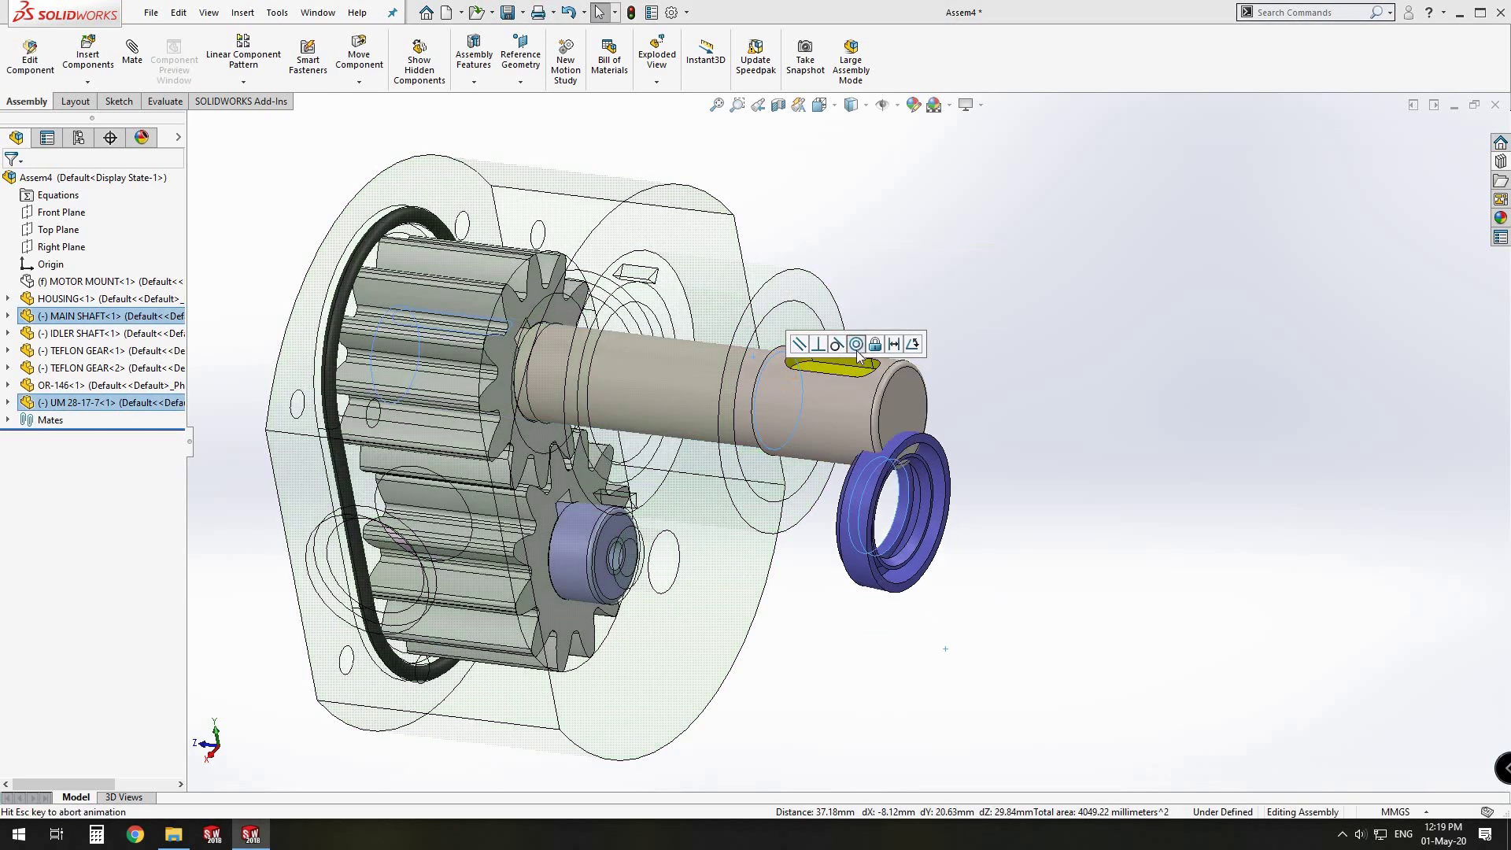
Step: Turn off the housing's transparency so it is opaque again
middle_drag(662, 351, 699, 396)
scroll(693, 389, down, 1)
click(937, 206)
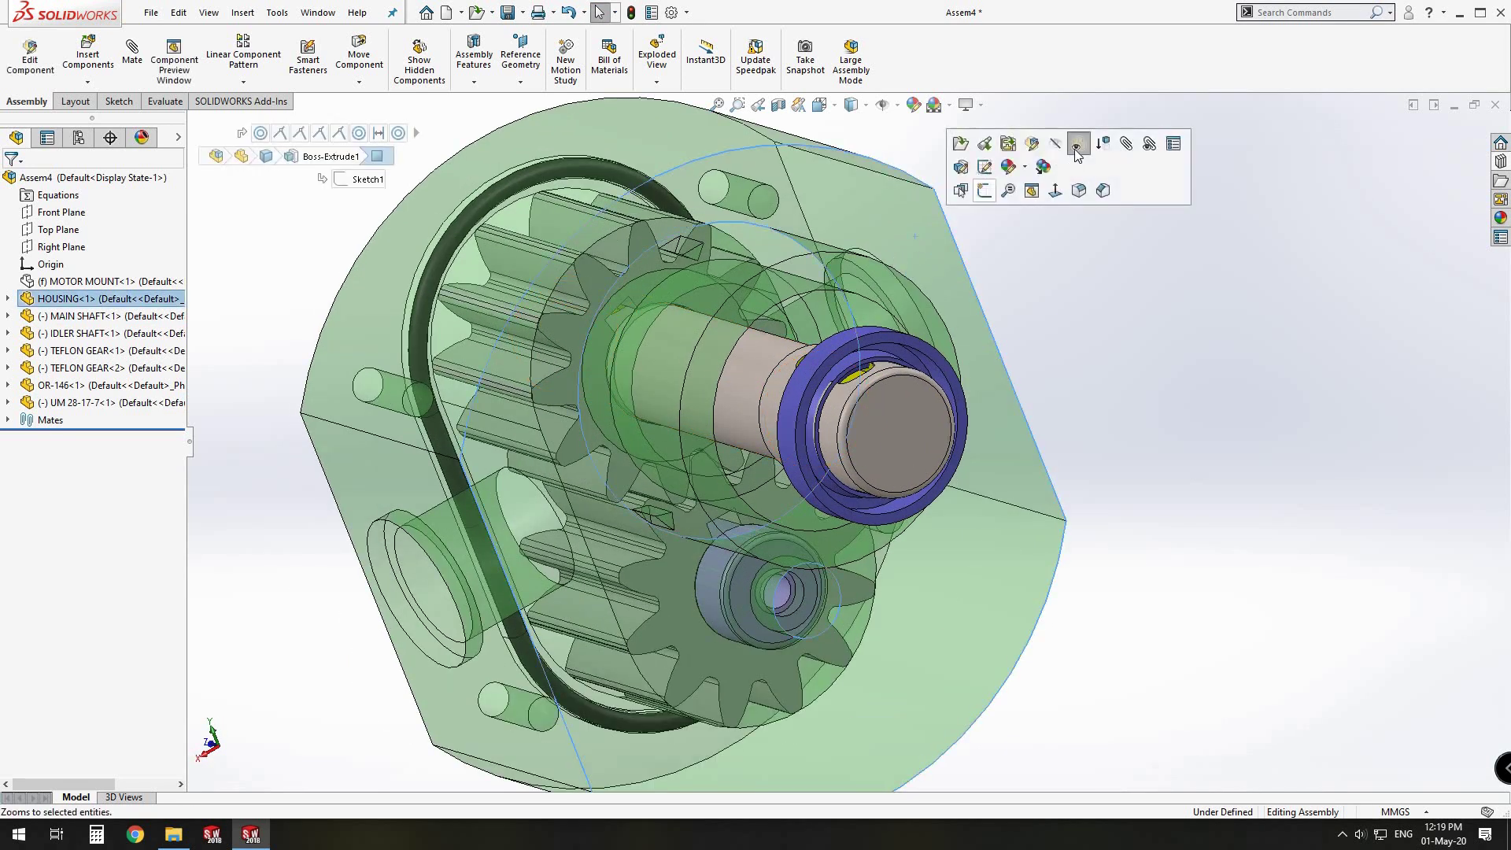
click(1072, 151)
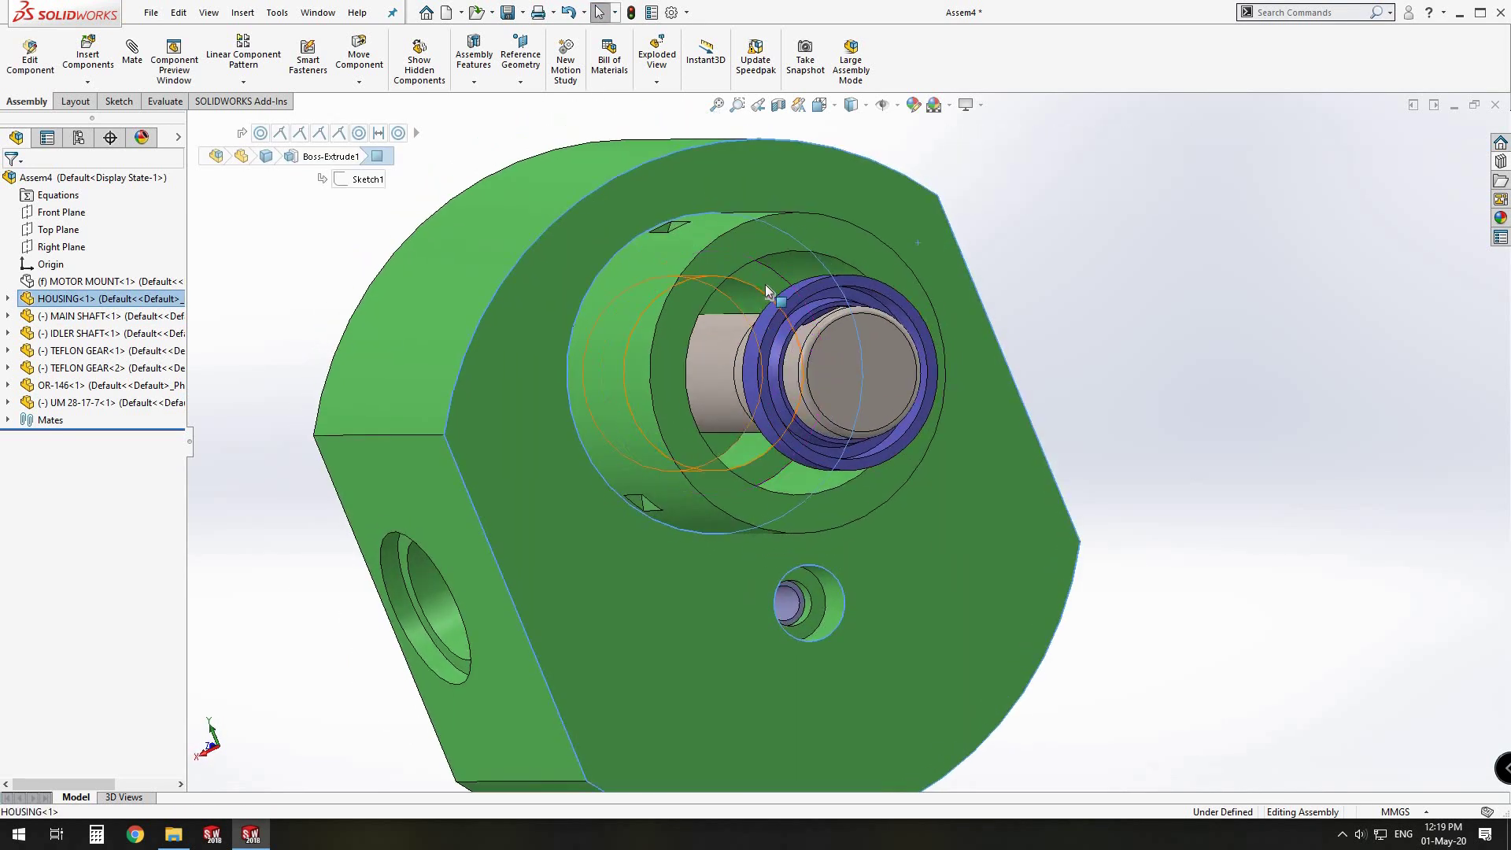
Step: Slide the seal off the shaft's end and mate its flat back face coincident with the housing's inner recess face
click(771, 303)
drag(1001, 370, 1011, 369)
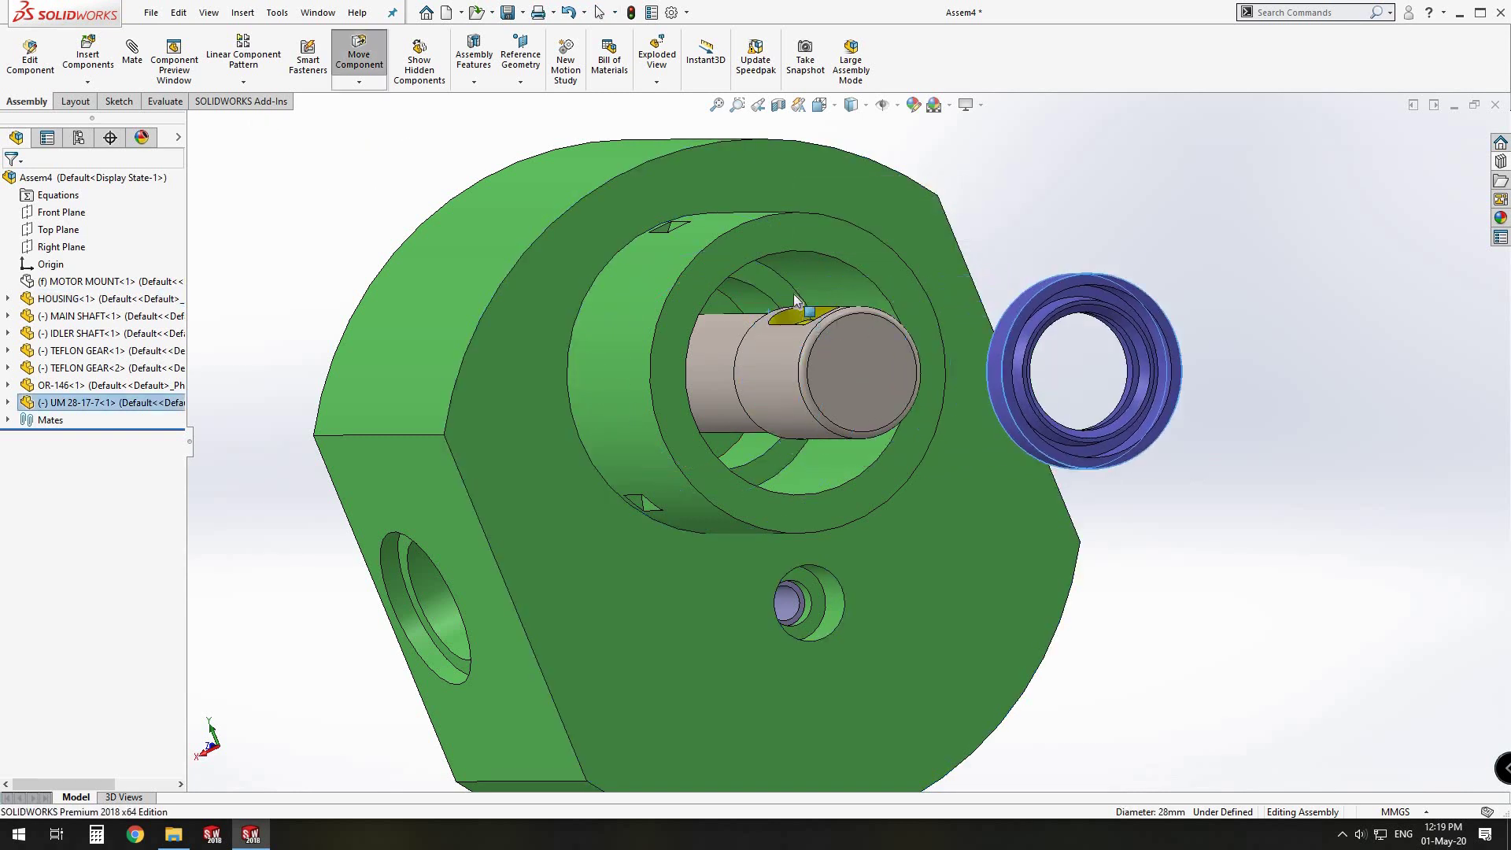
click(793, 296)
middle_drag(883, 311, 1312, 428)
scroll(1332, 377, down, 3)
ctrl+click(1335, 372)
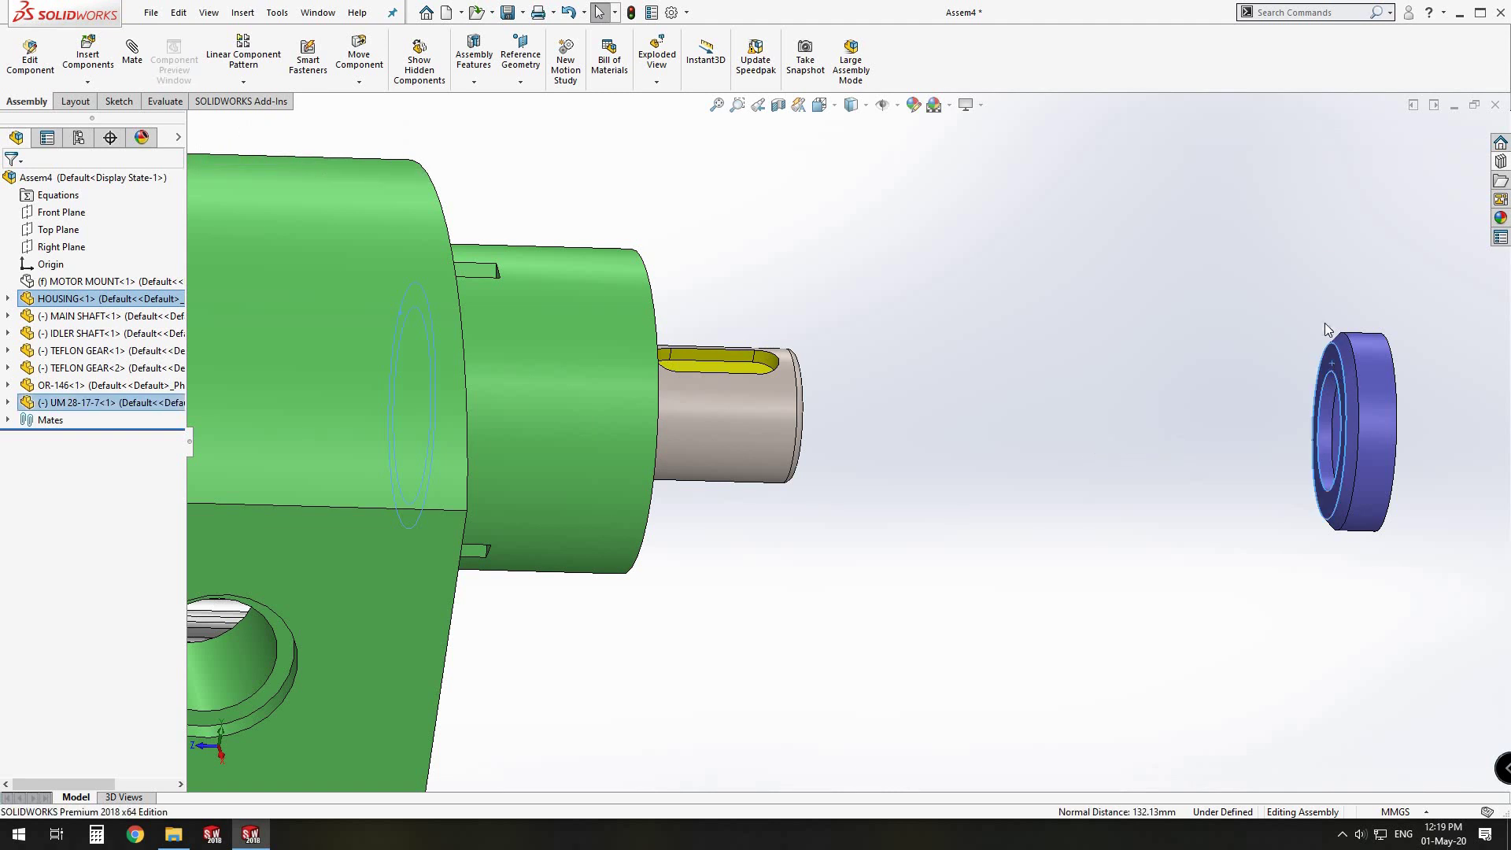
click(1322, 370)
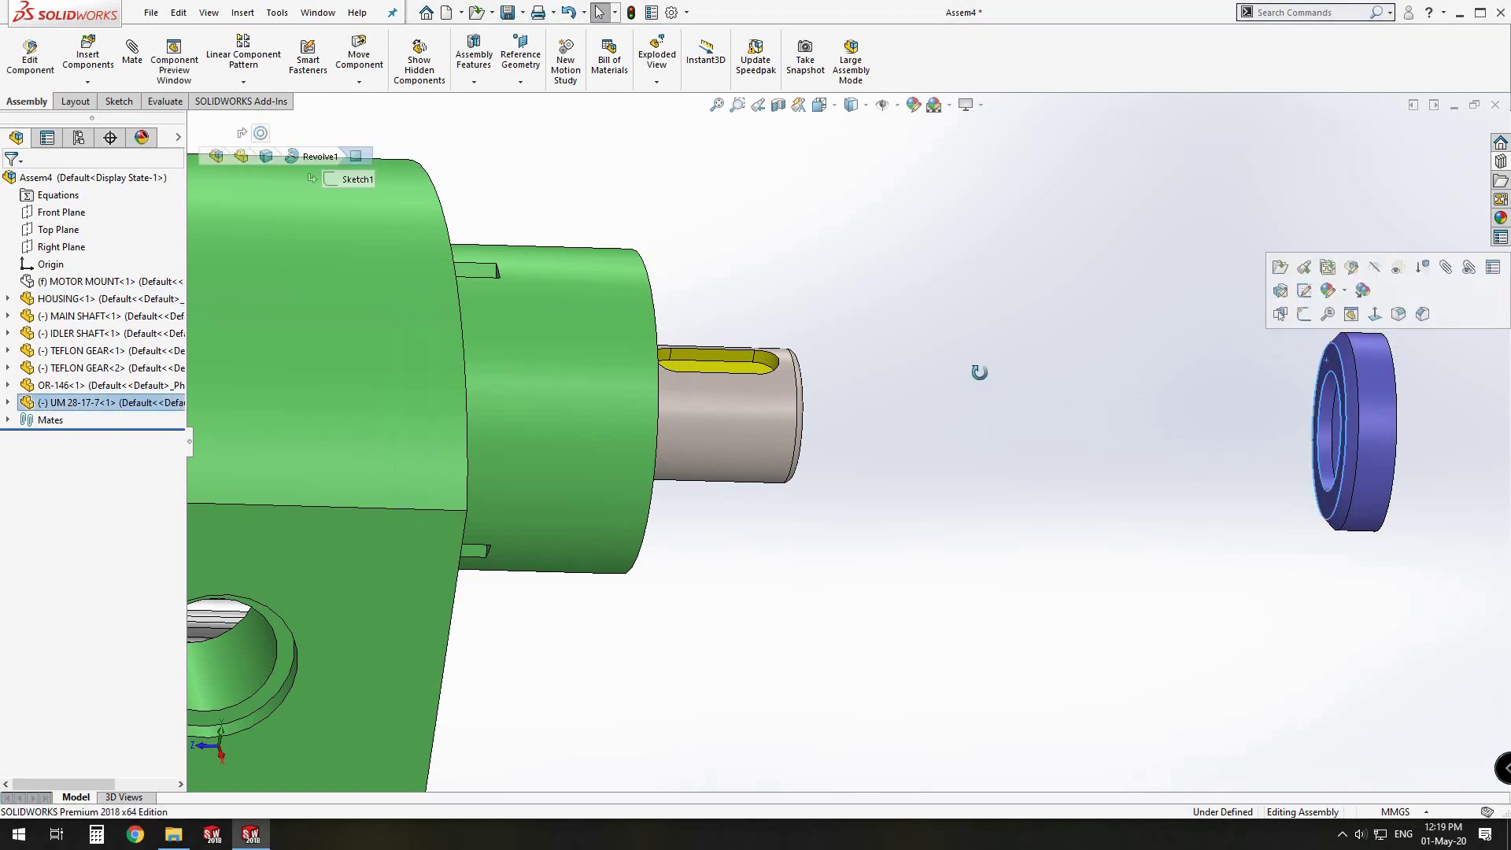
middle_drag(979, 371, 592, 327)
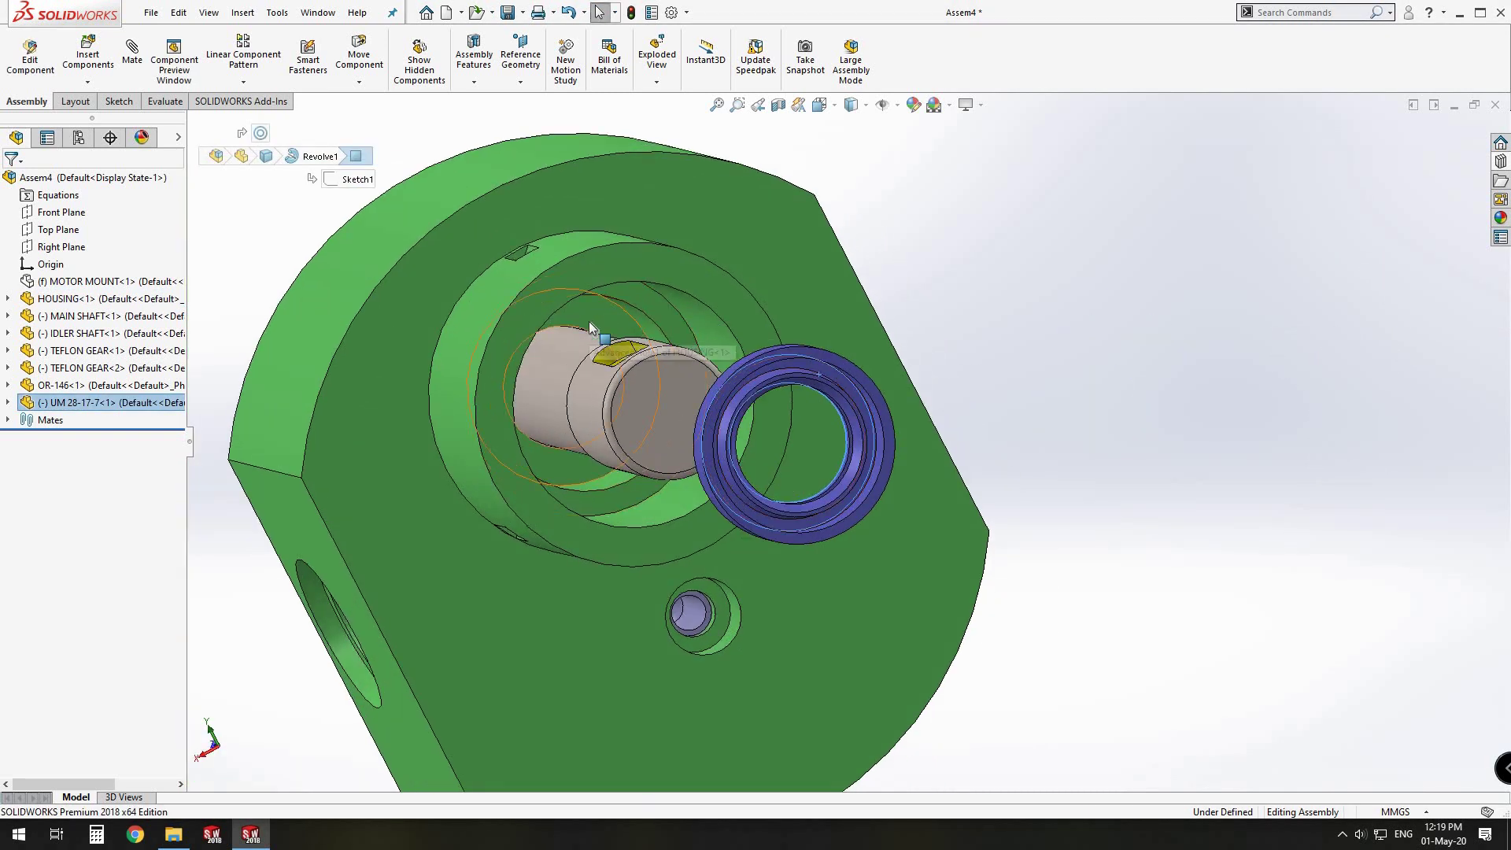
ctrl+click(592, 327)
click(639, 311)
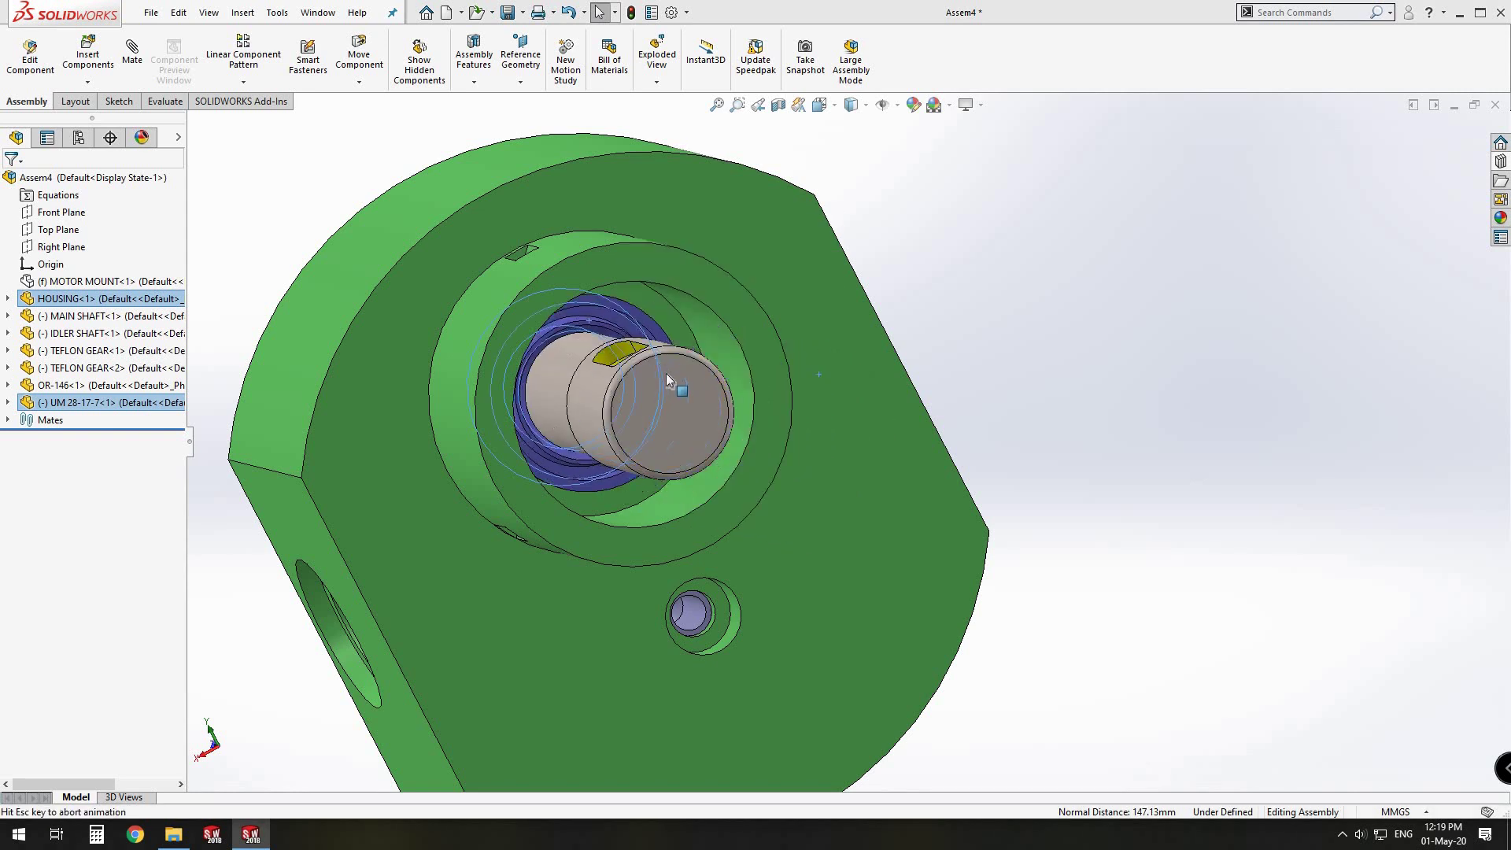
Step: Copy the UM 28-17-7 seal beside the housing boss and rotate the copy so its flat back faces outward
scroll(668, 373, up, 1)
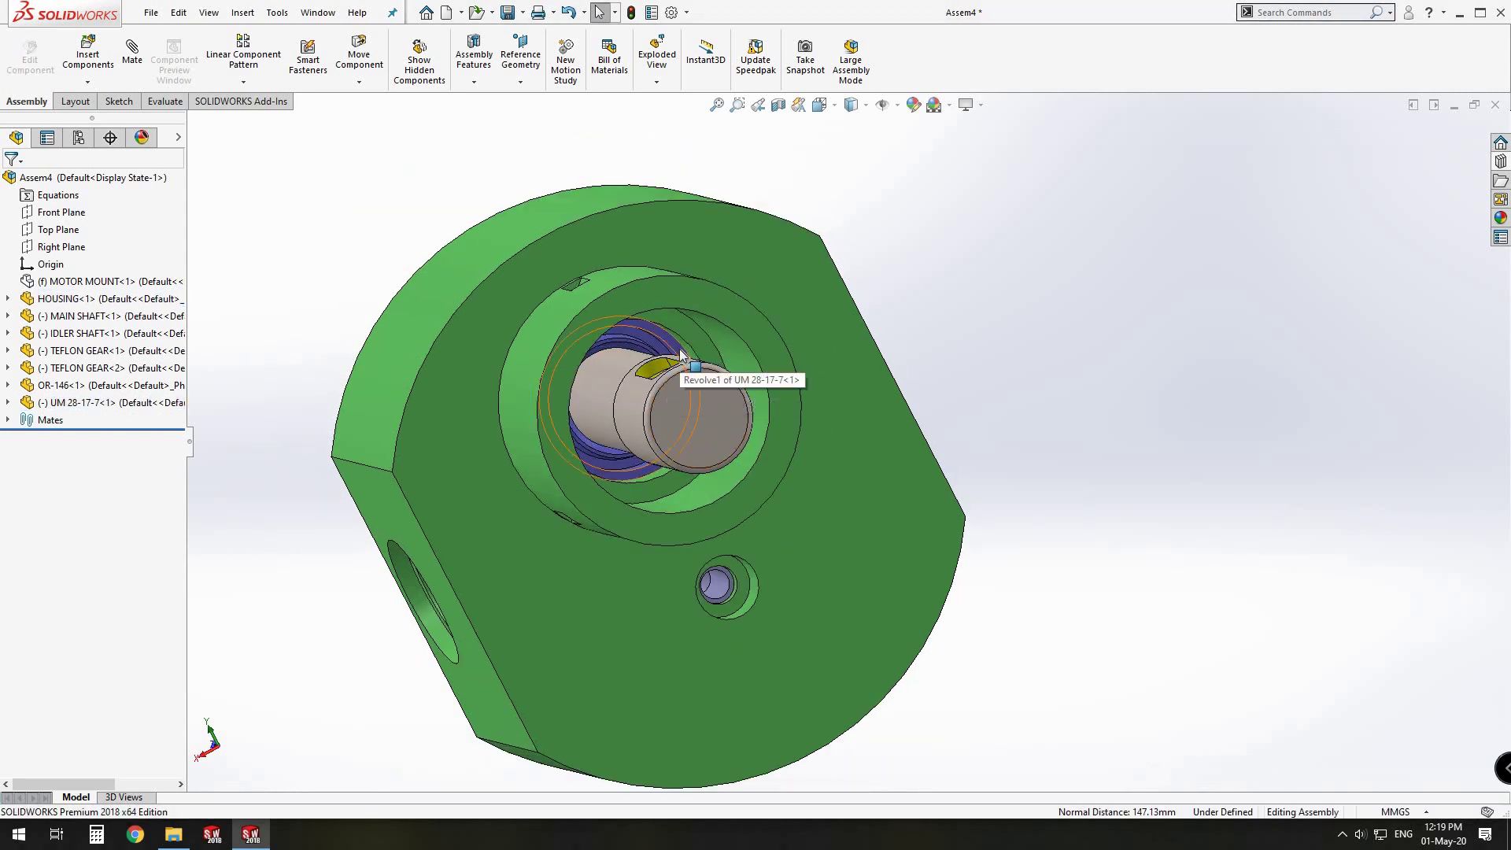
ctrl+drag(679, 348, 962, 356)
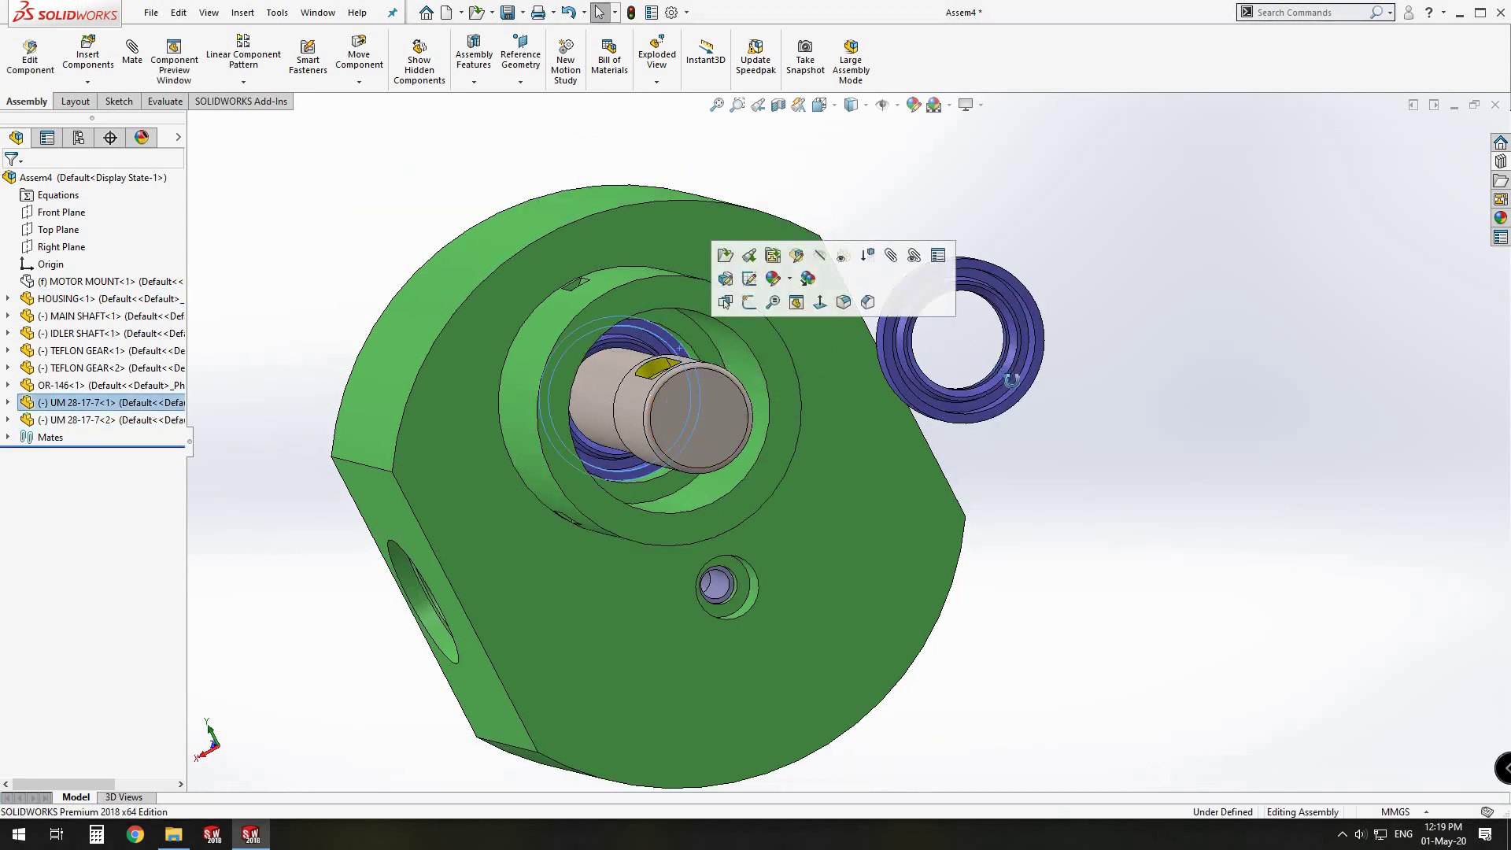
scroll(1002, 367, down, 5)
click(942, 355)
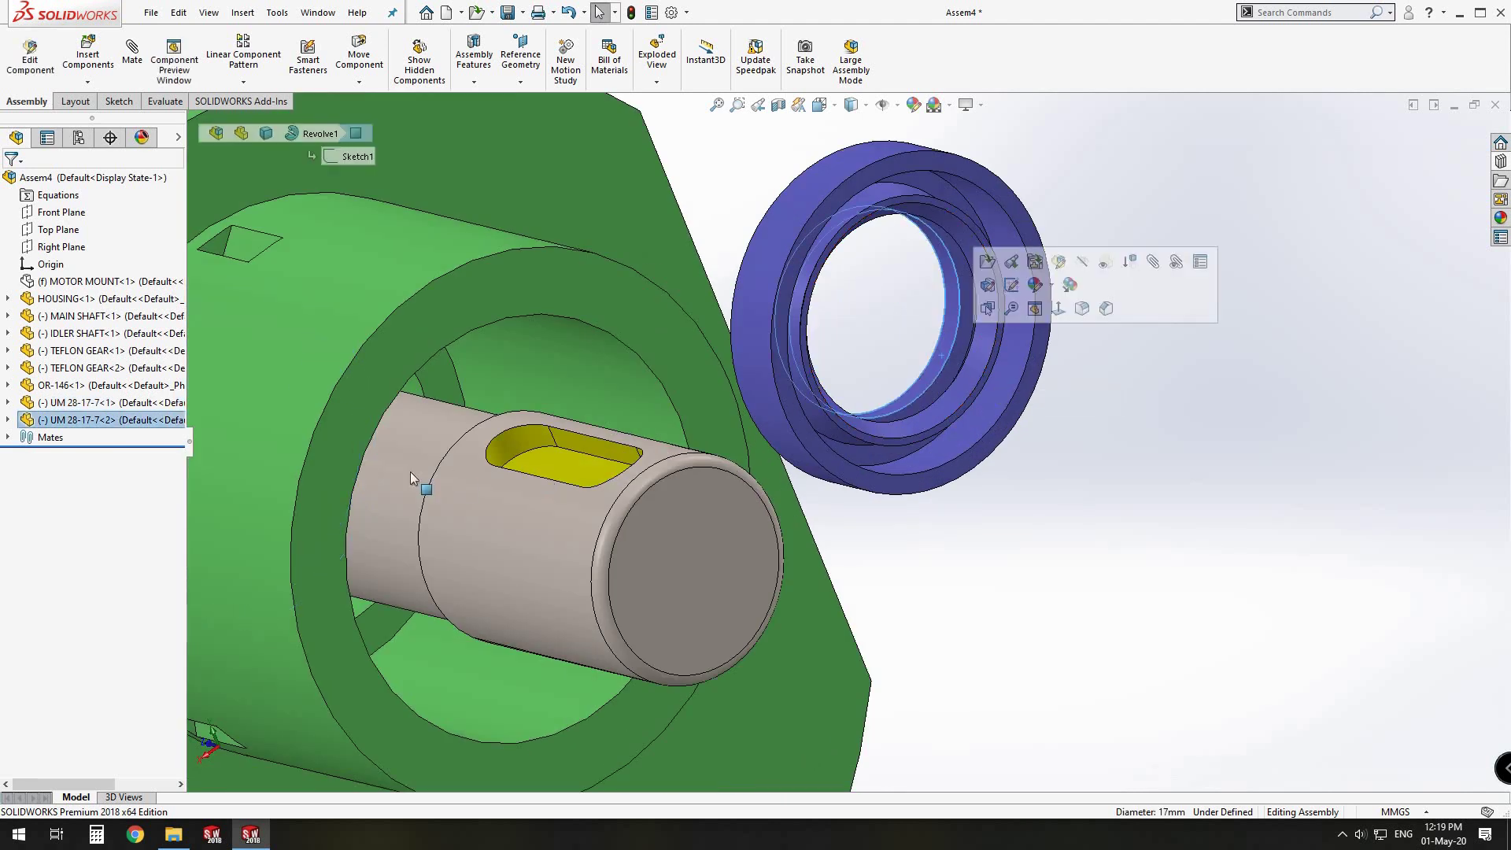
ctrl+click(409, 475)
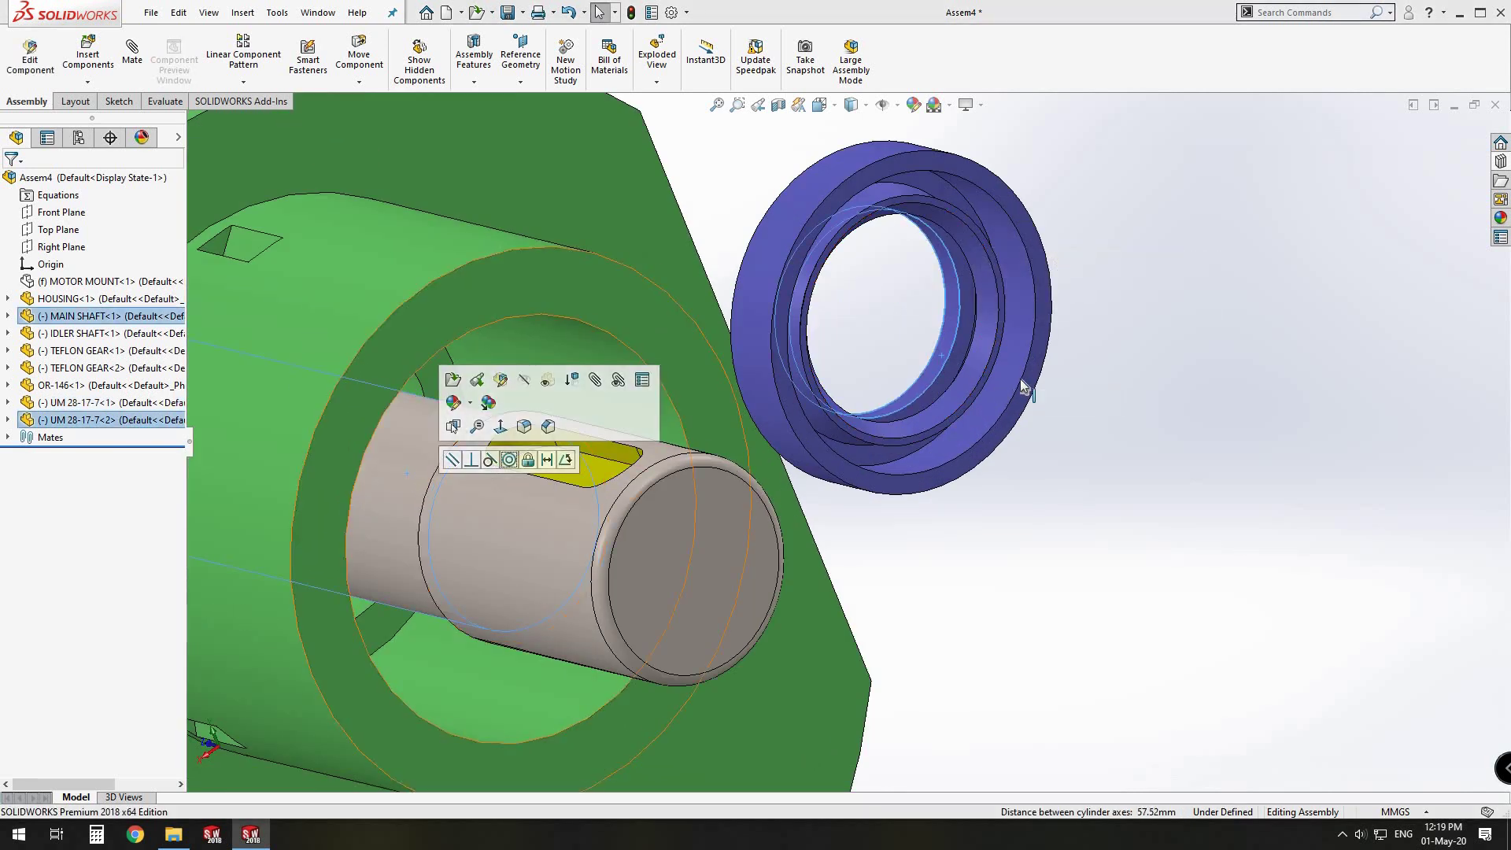
mouse_move(1020, 379)
right_down()
mouse_move(702, 465)
mouse_move(701, 579)
mouse_move(1032, 383)
right_up()
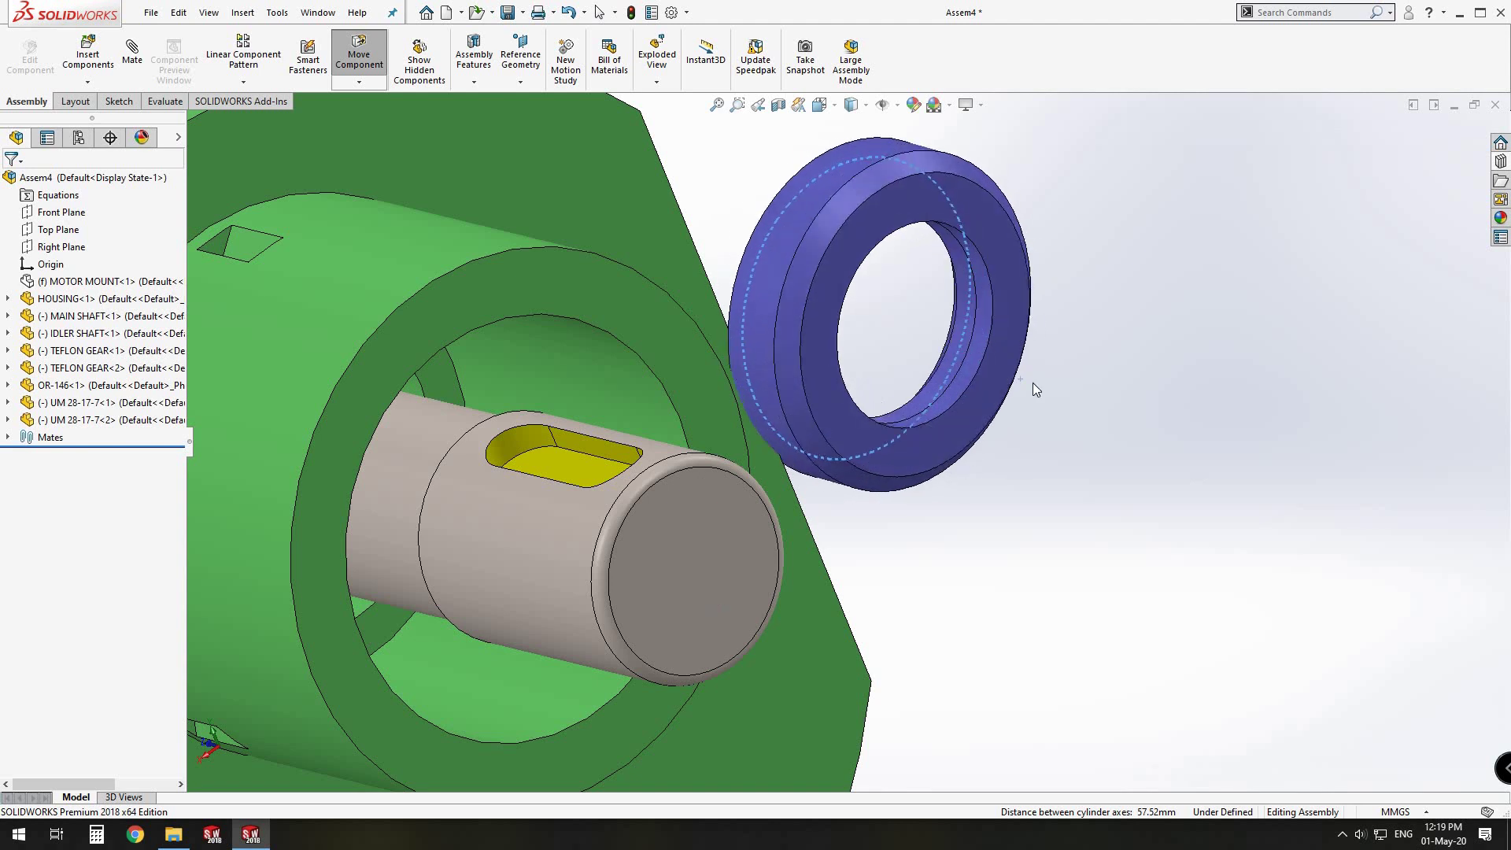
Step: Mate the copied seal's bore concentric with the main shaft
click(976, 374)
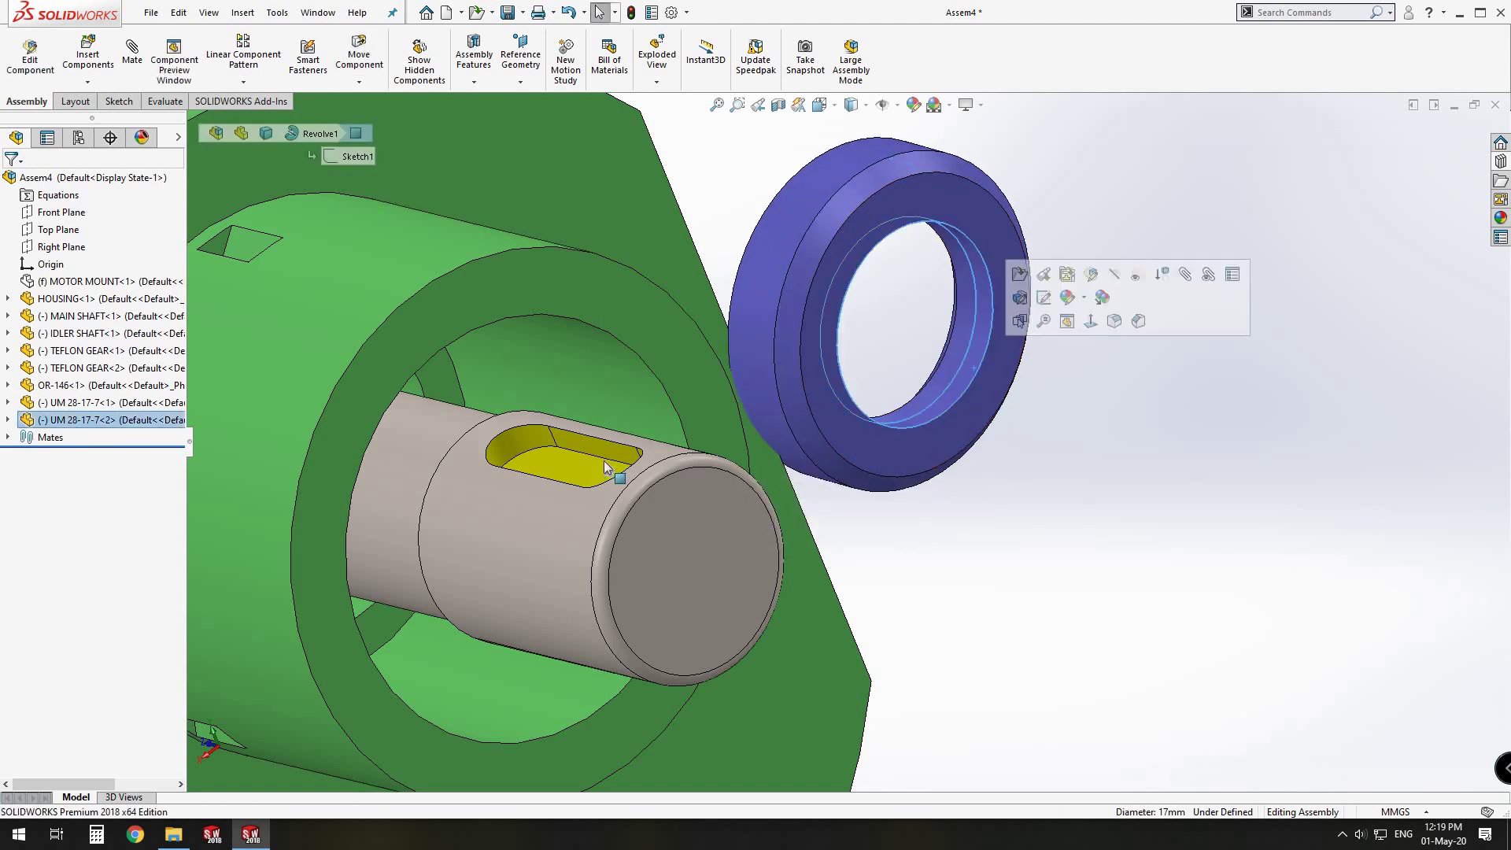
ctrl+click(429, 456)
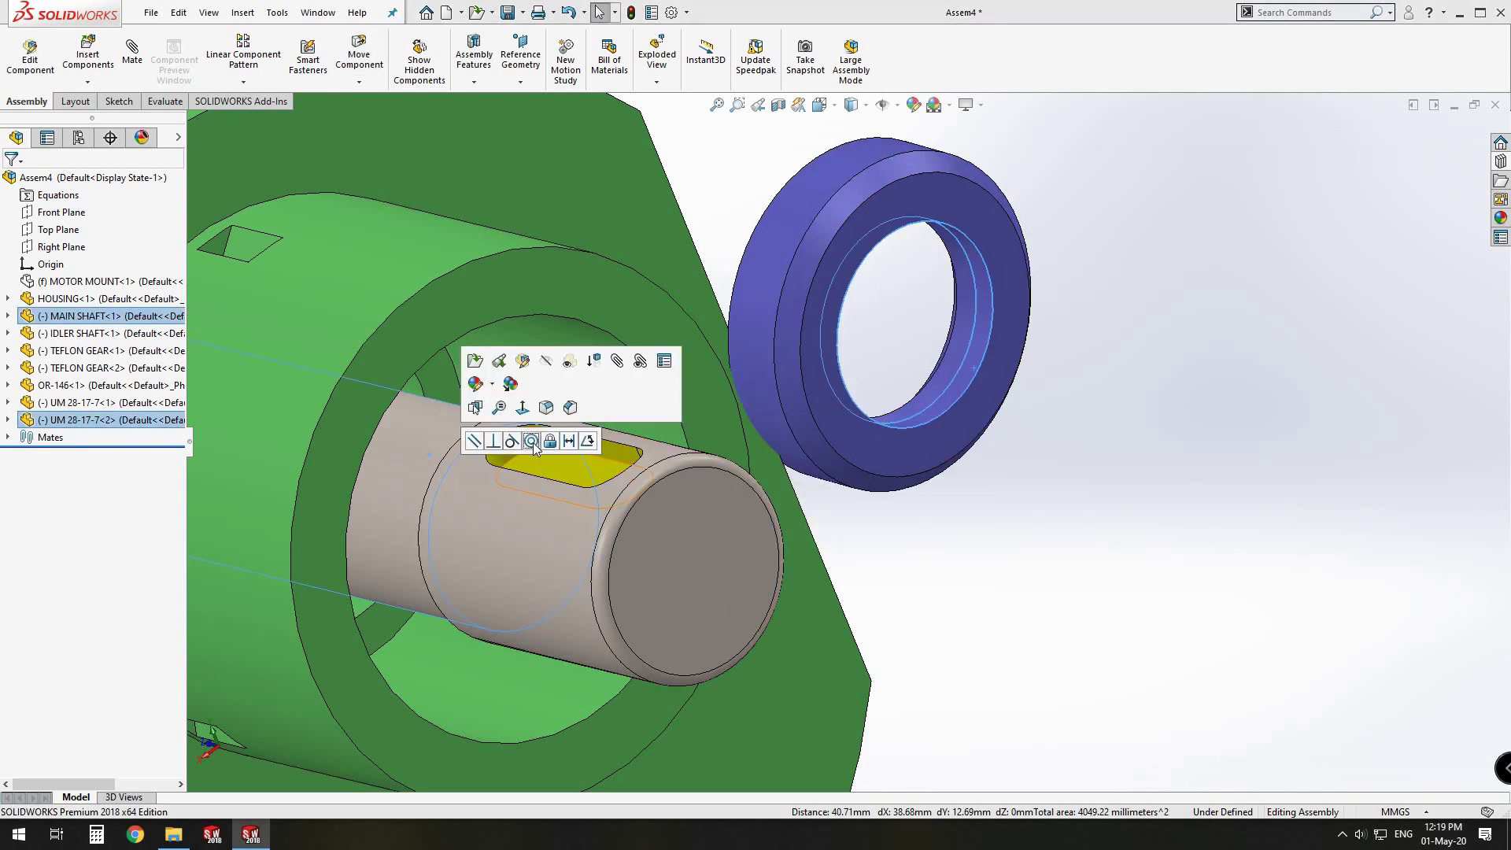
click(531, 440)
Step: Section the assembly lengthwise through the main shaft to expose both seals
scroll(760, 436, up, 5)
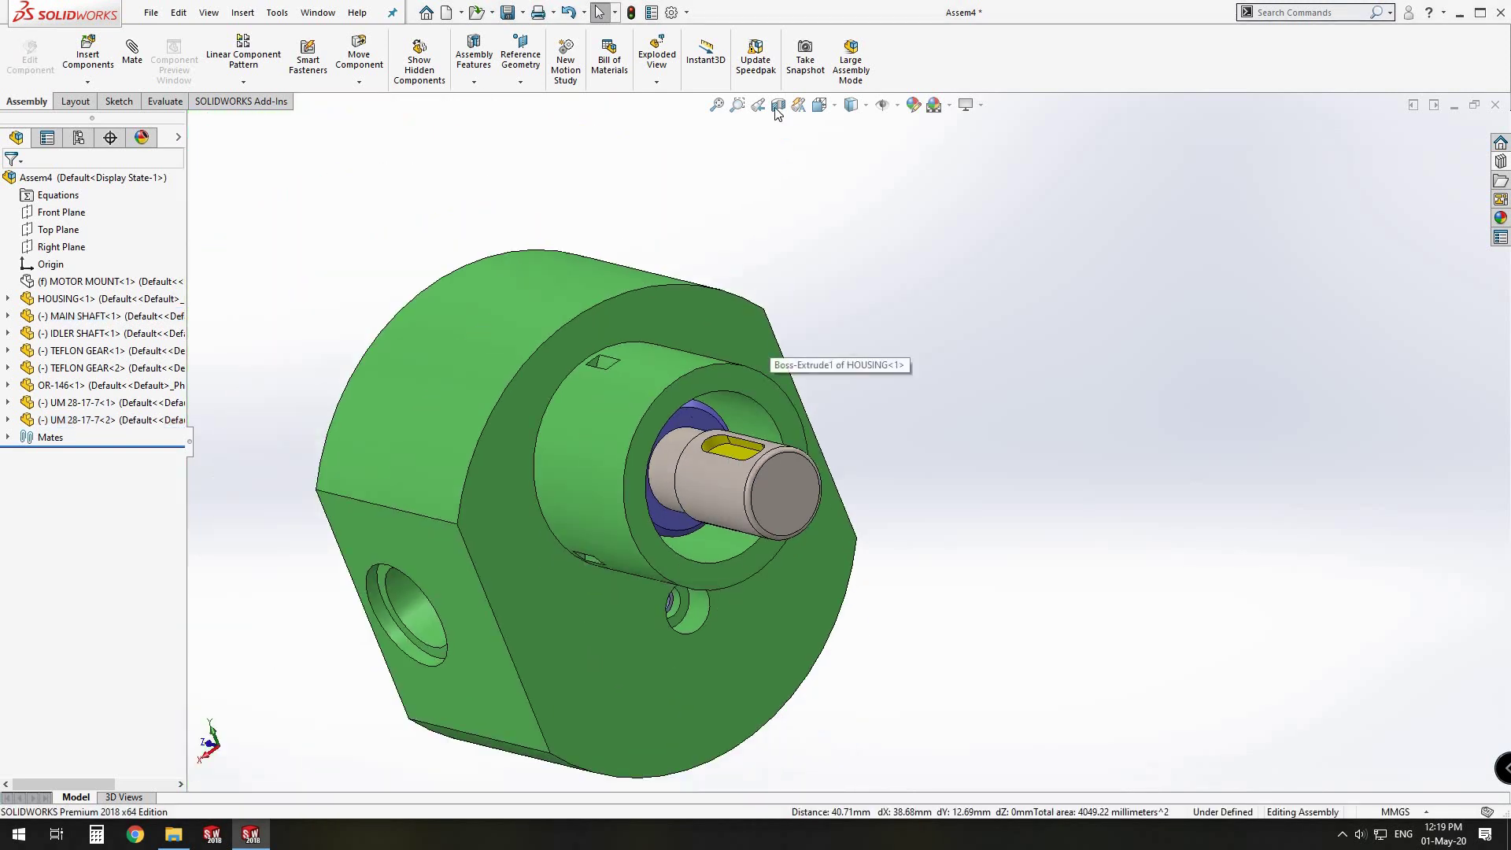
click(778, 105)
click(10, 181)
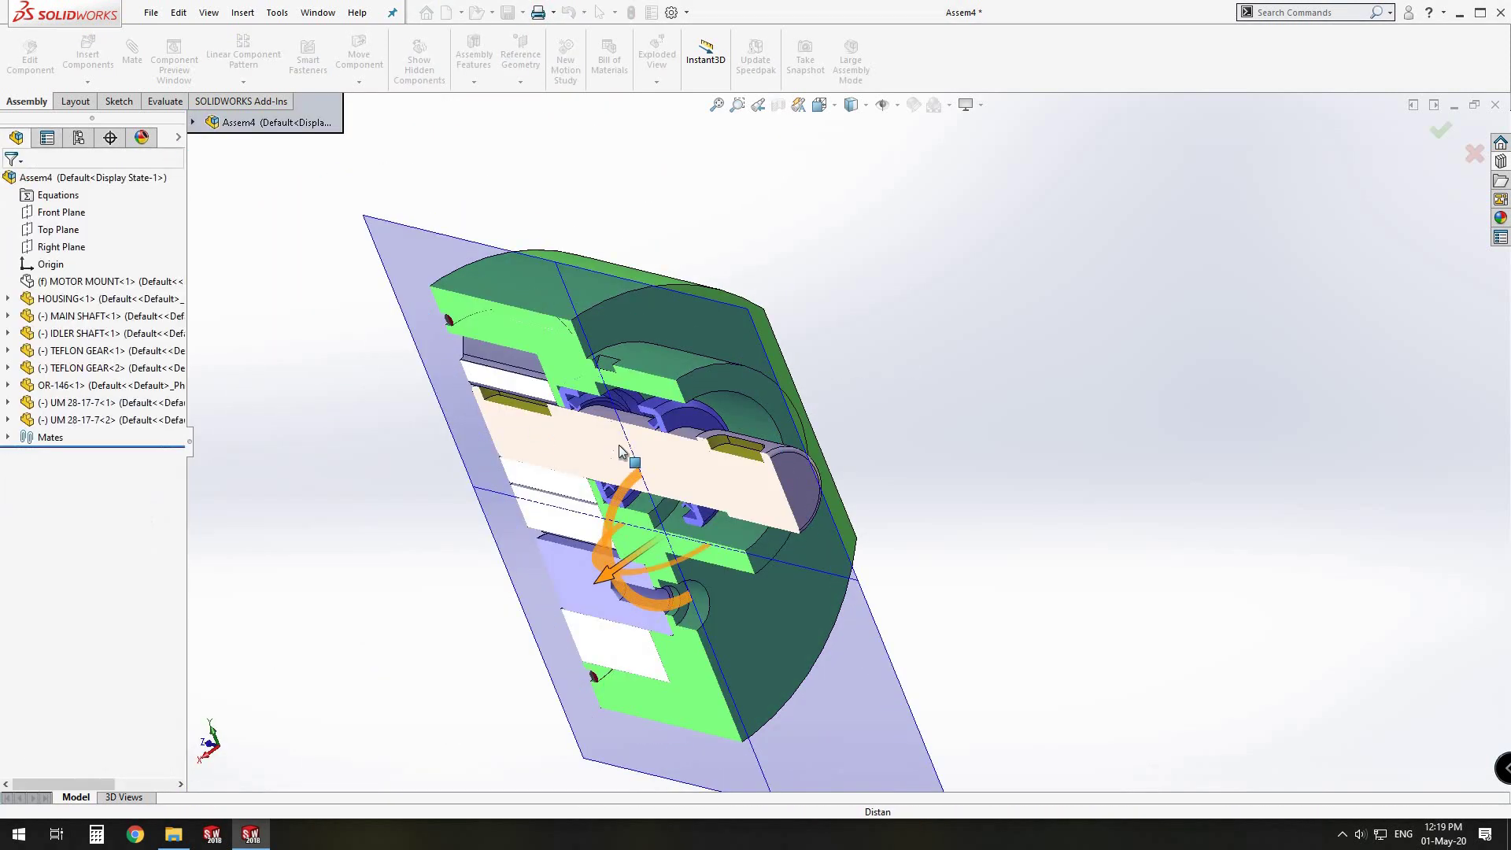
Step: Mate the rim faces of the two seals coincident so their open sides face each other in the housing recess
scroll(683, 354, down, 8)
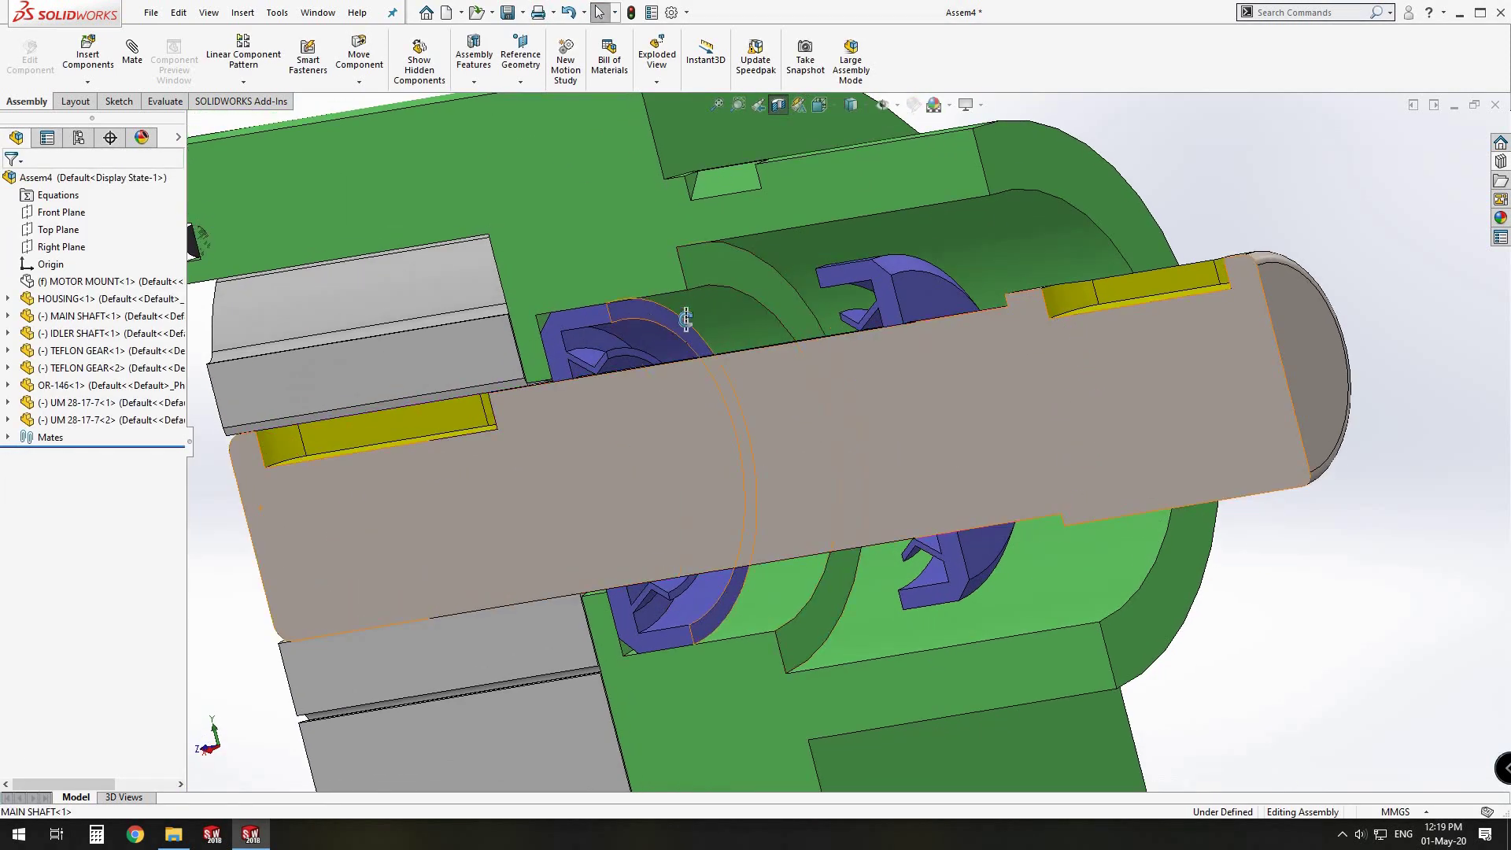
click(647, 312)
middle_drag(648, 313, 863, 284)
ctrl+click(867, 280)
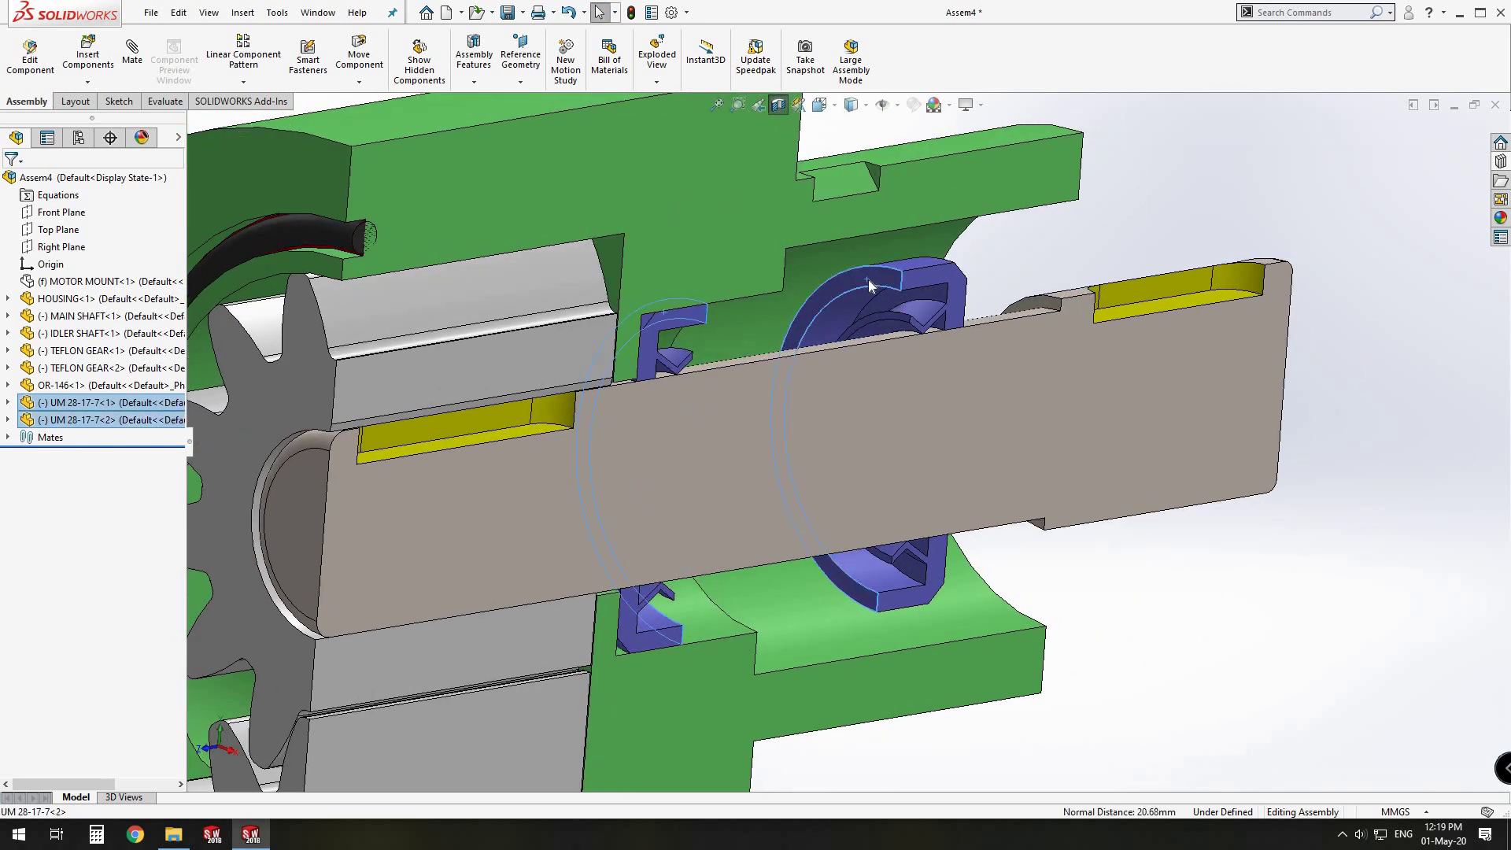
click(910, 266)
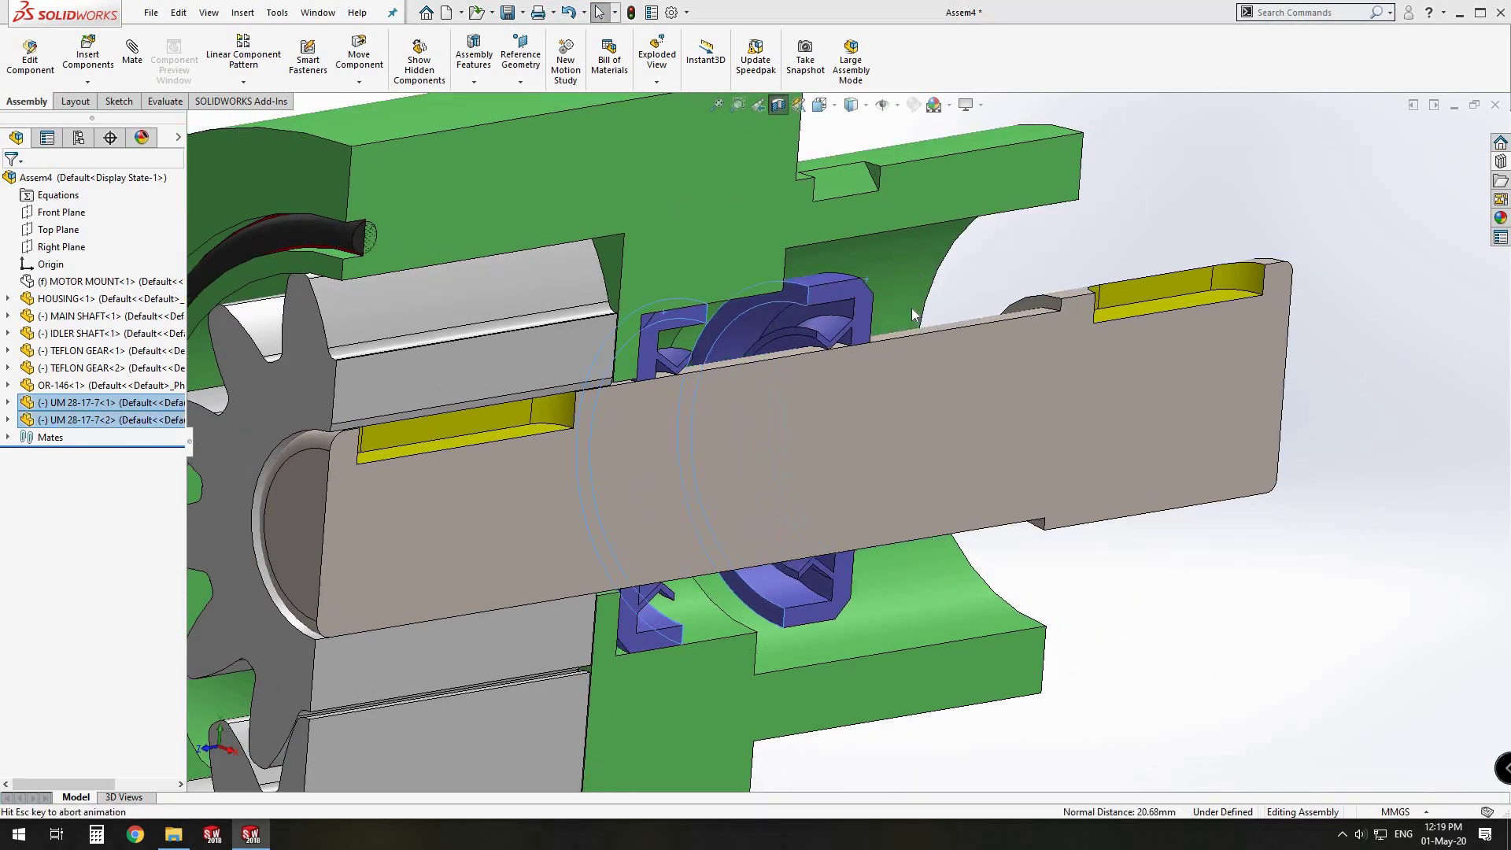
Step: Lock the rotation in the inner seal's concentric mate with the main shaft
middle_drag(781, 280, 687, 381)
scroll(556, 443, up, 3)
scroll(643, 337, down, 3)
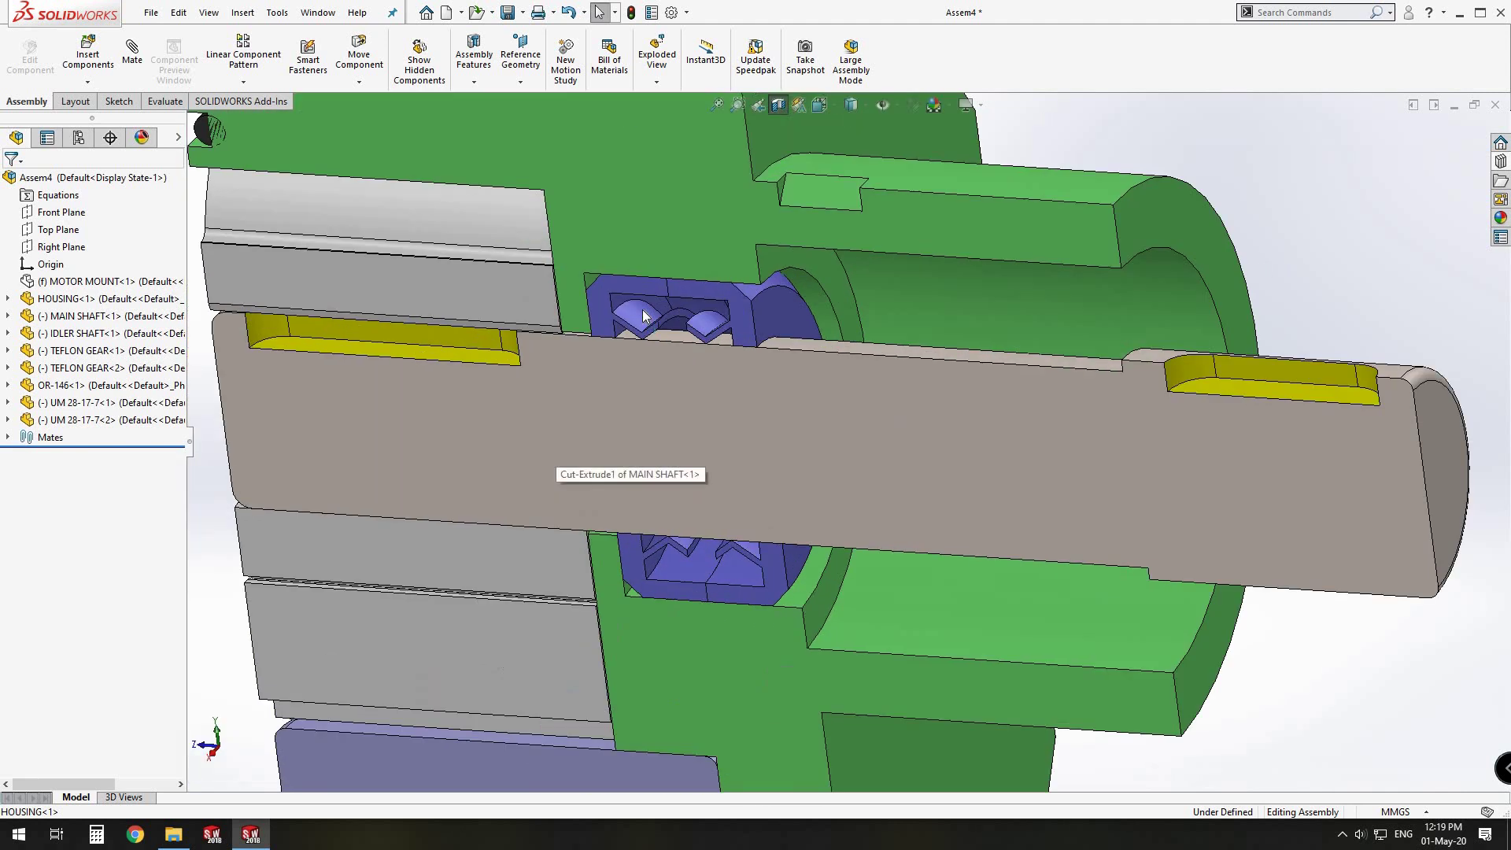
click(643, 309)
click(8, 402)
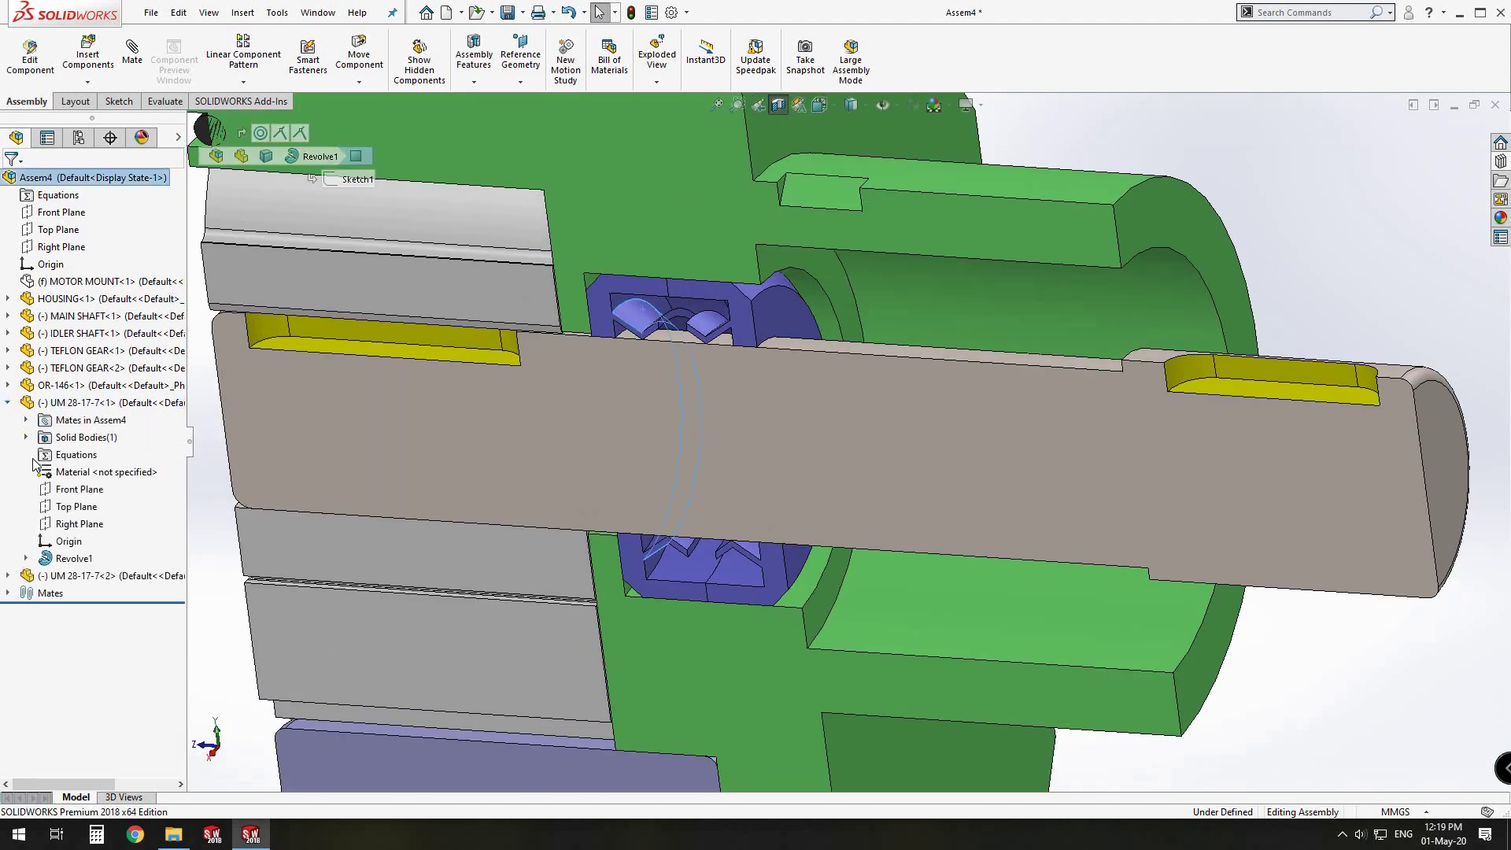
click(26, 420)
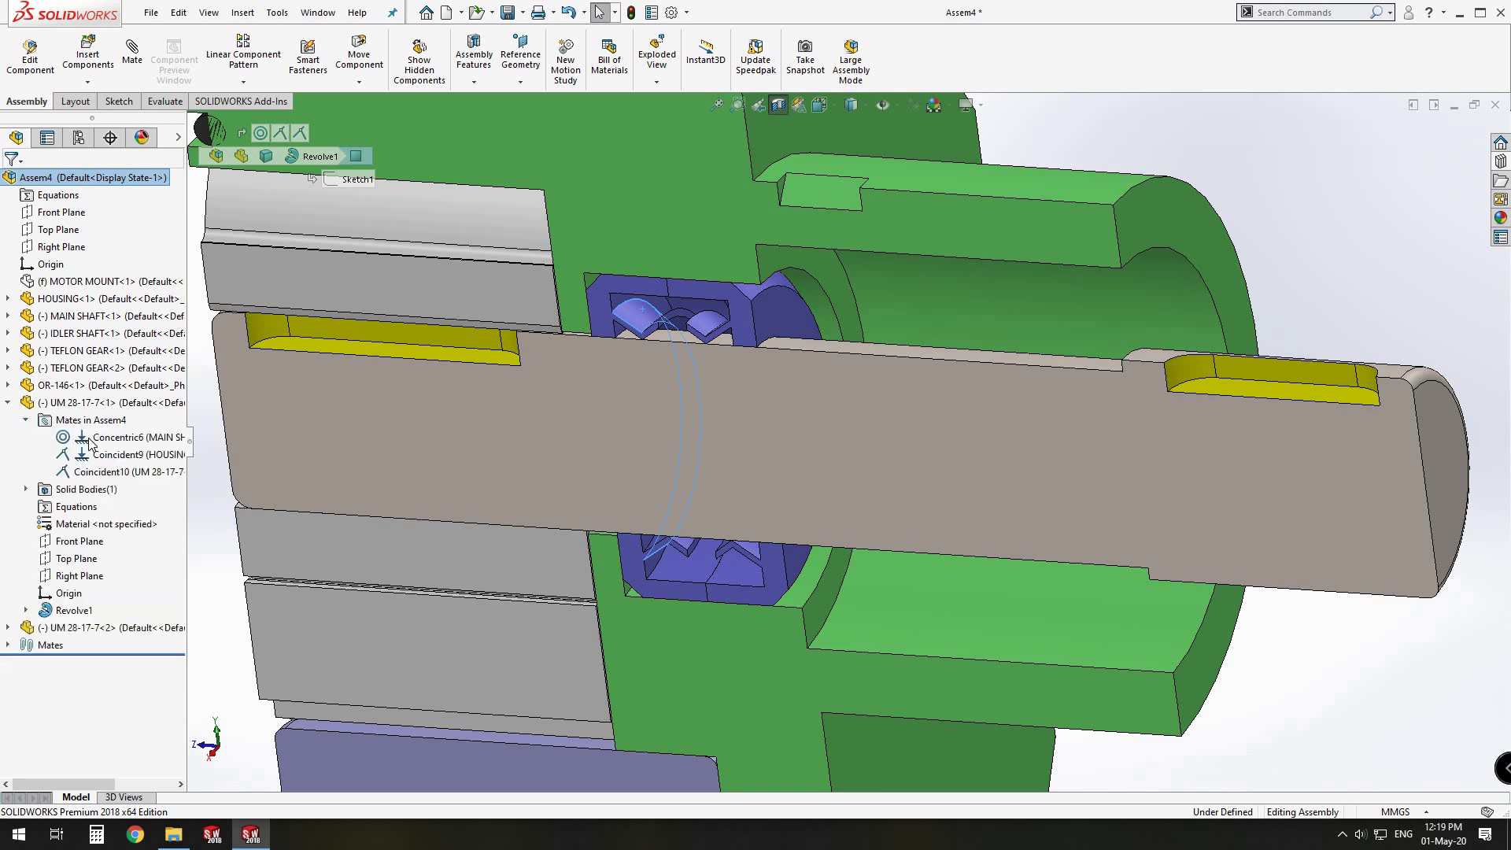
click(115, 437)
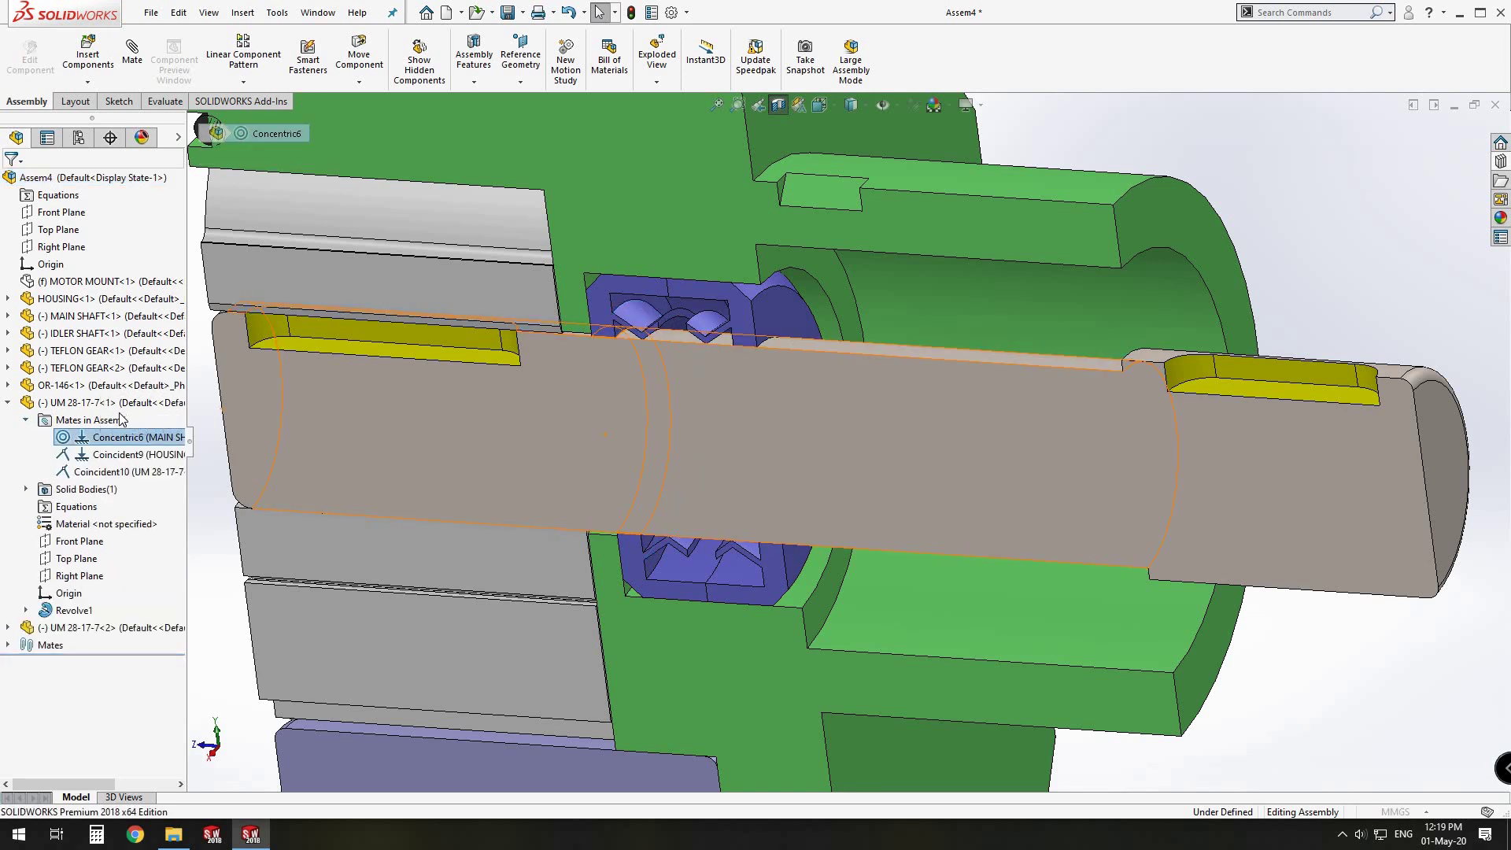
double_click(103, 435)
click(33, 457)
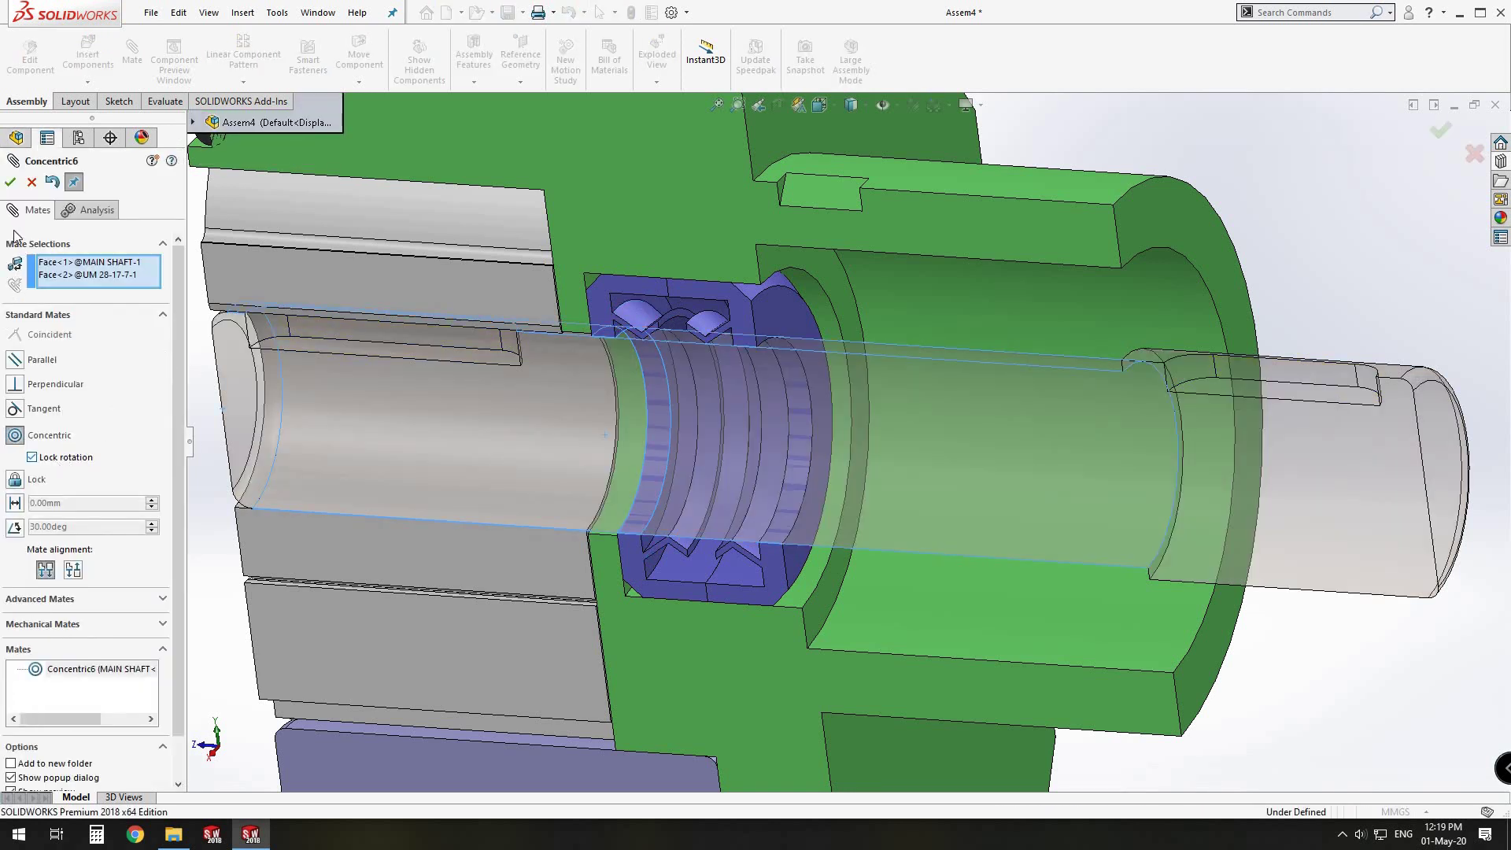
click(10, 183)
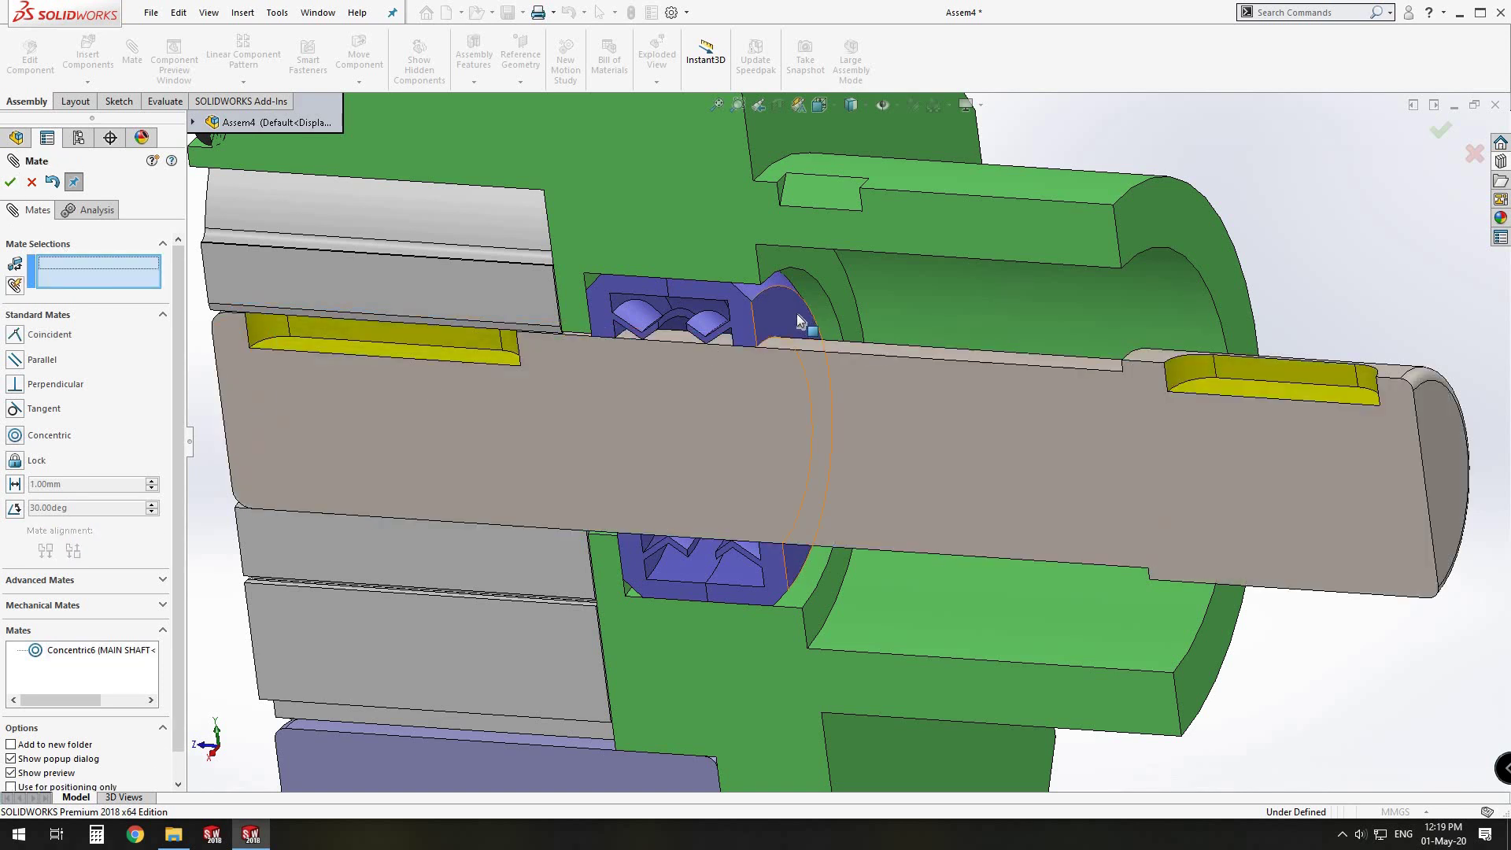
key(Escape)
Step: Lock the rotation in the second, outer seal's concentric mate with the main shaft
click(780, 317)
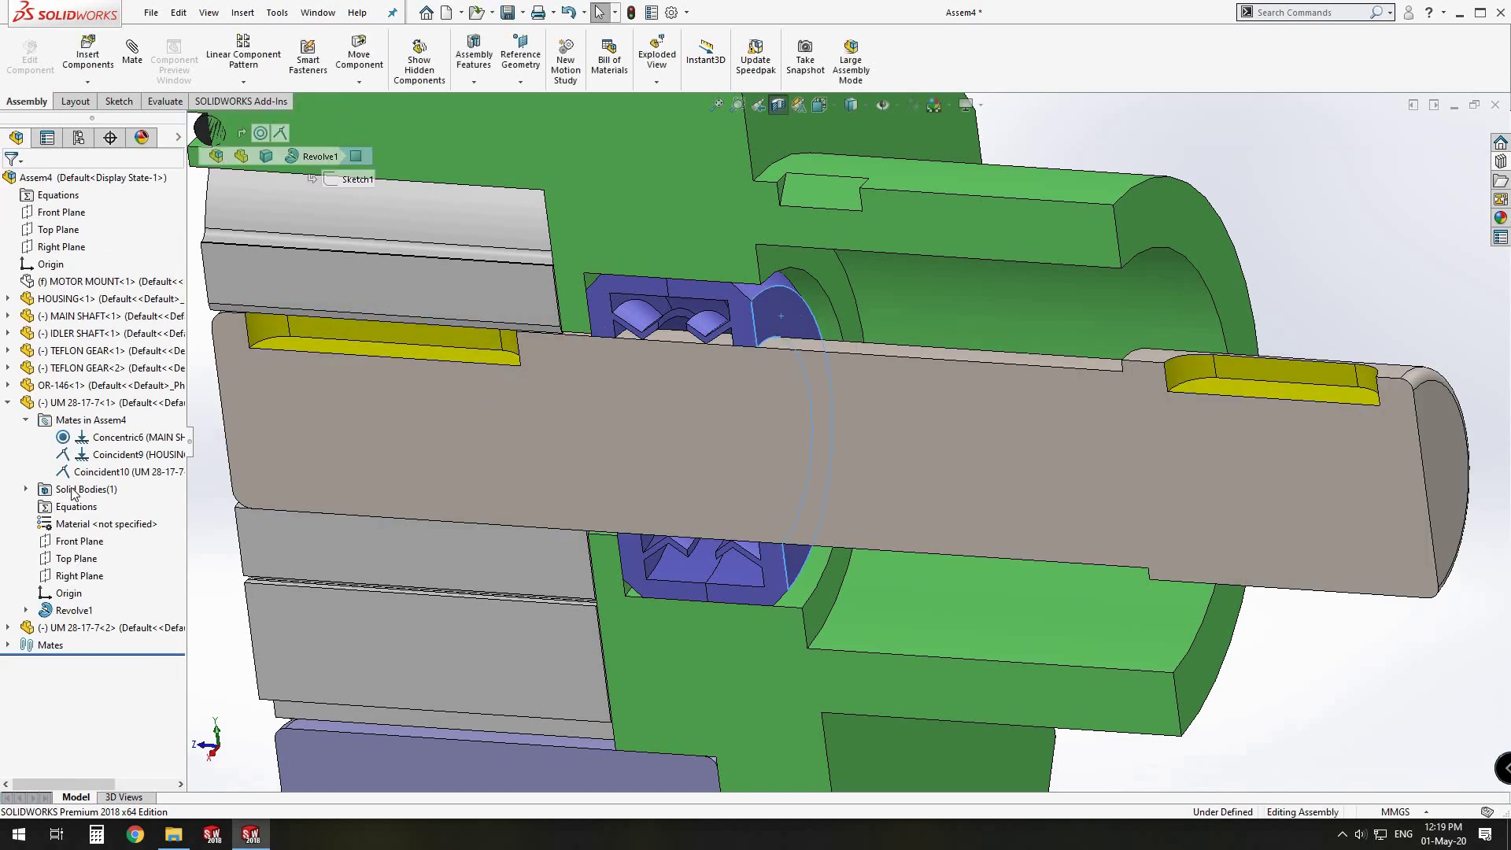
click(9, 627)
click(67, 645)
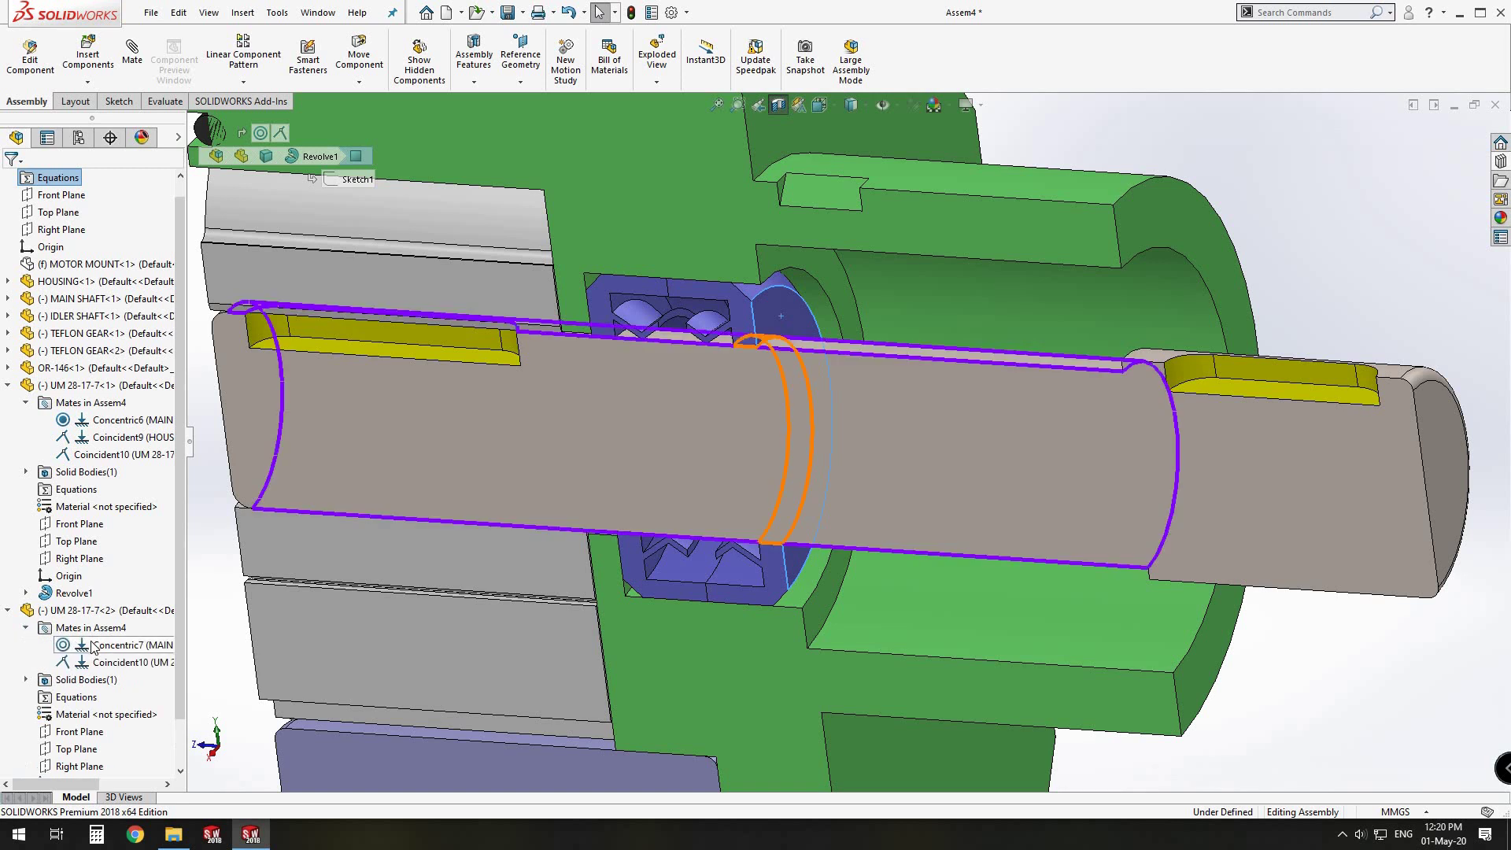
click(105, 595)
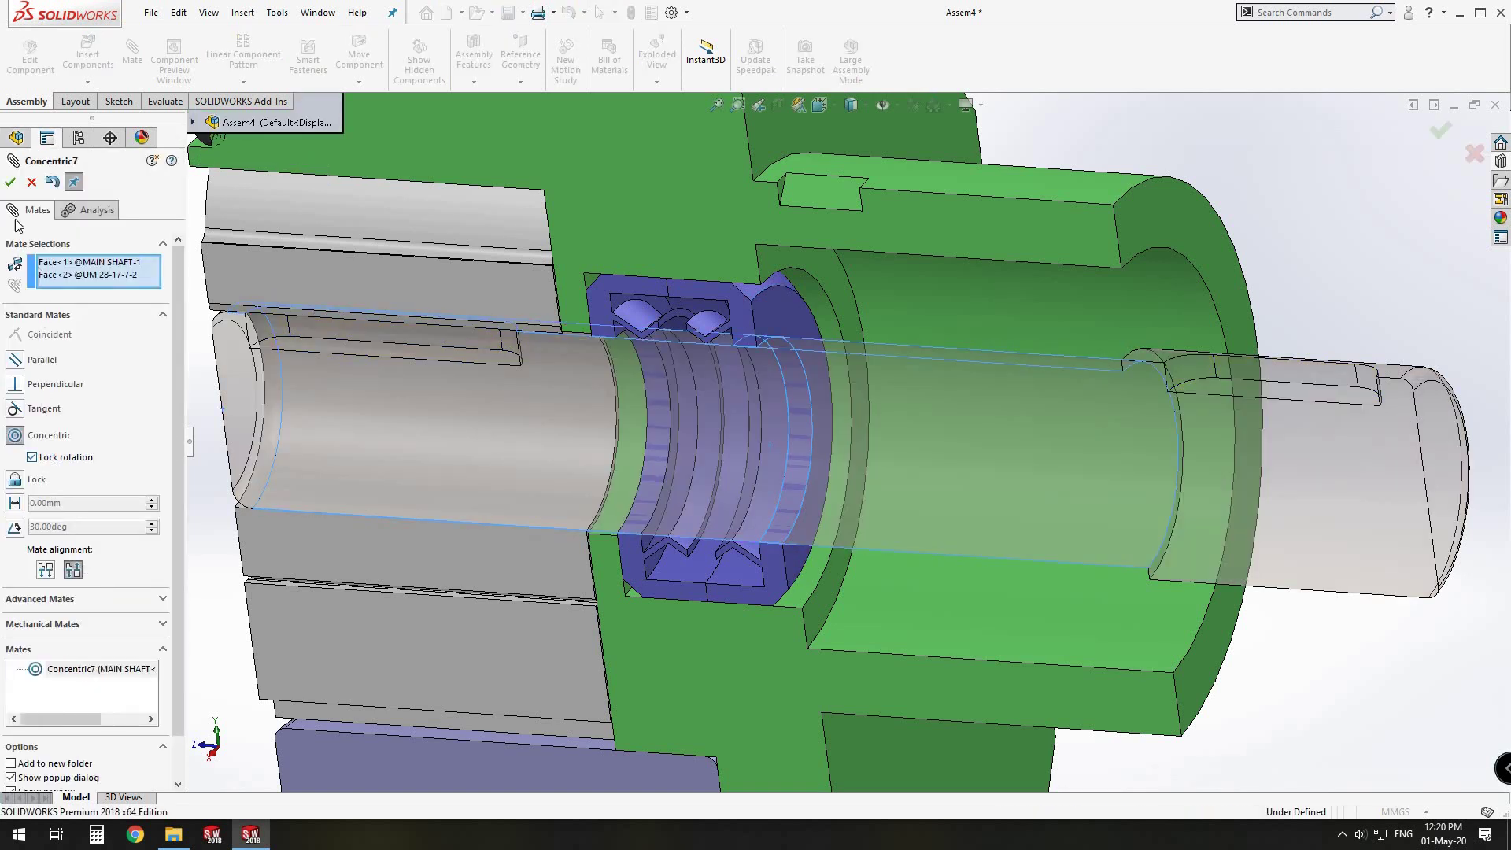
click(10, 182)
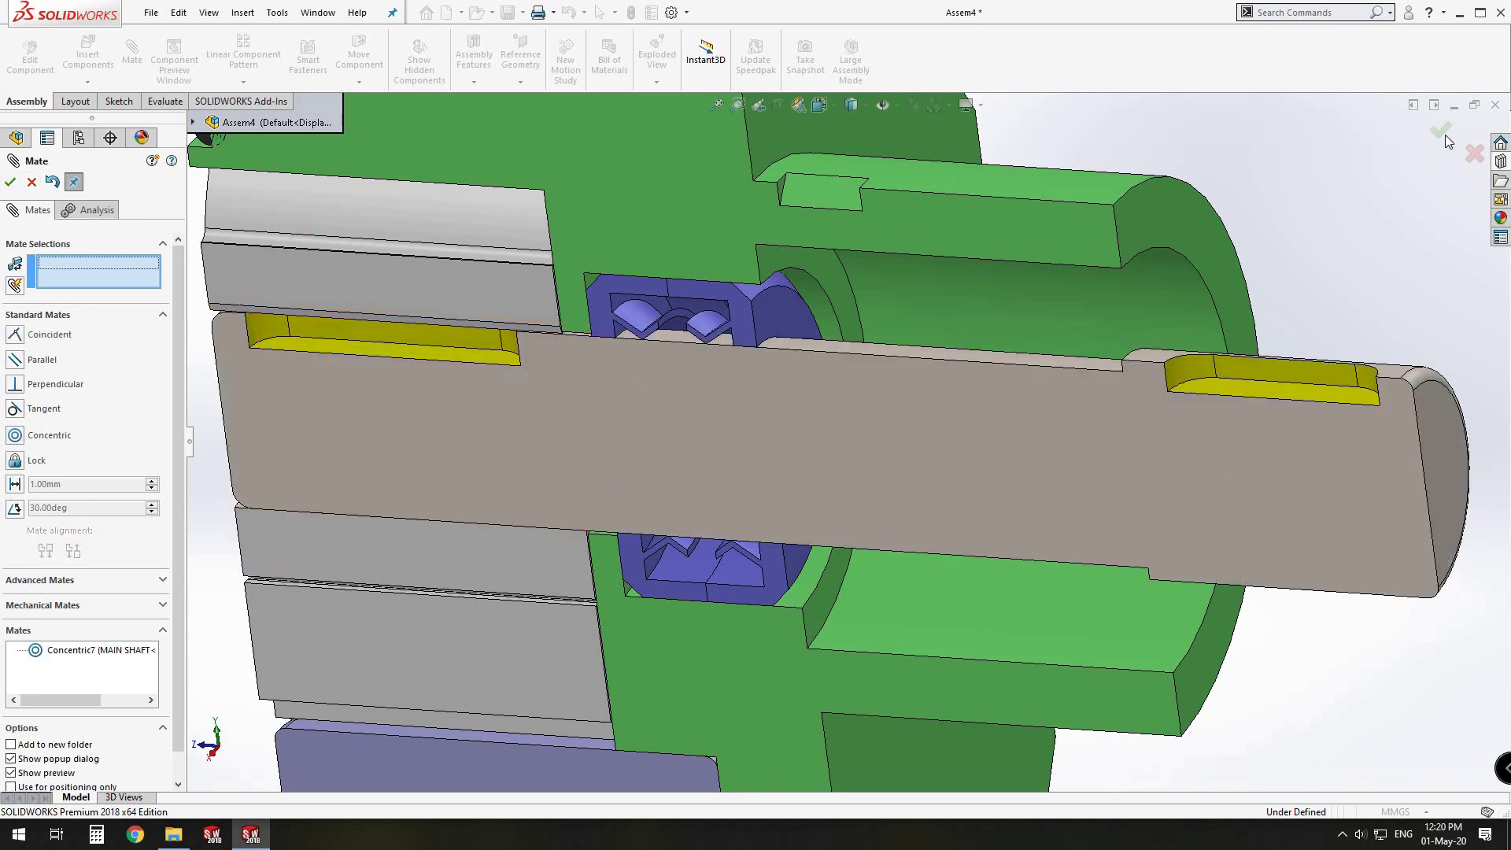
key(Escape)
scroll(993, 537, up, 5)
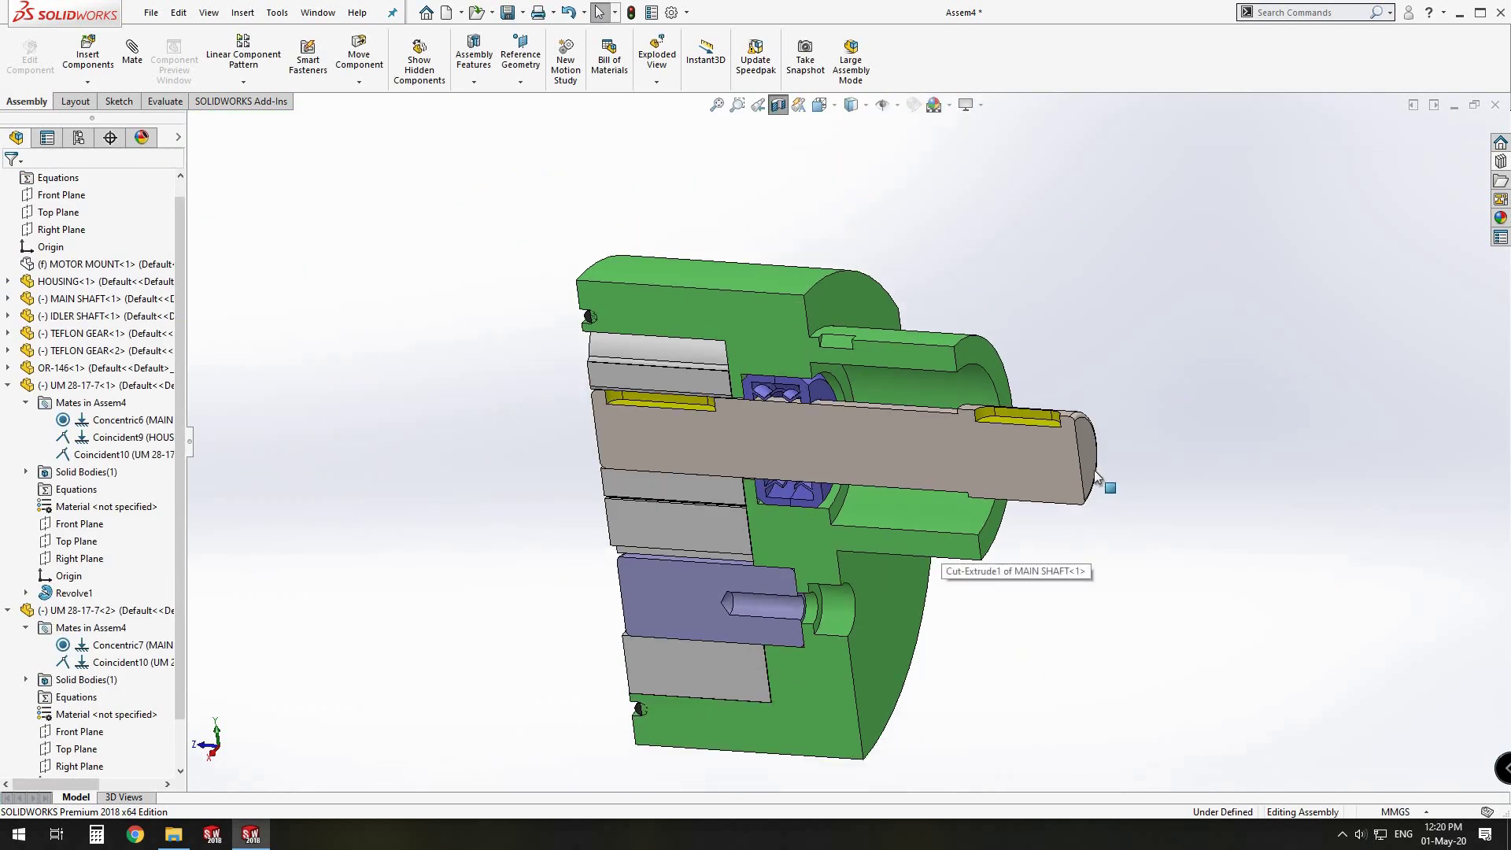
scroll(1161, 476, down, 2)
middle_drag(1104, 447, 1064, 344)
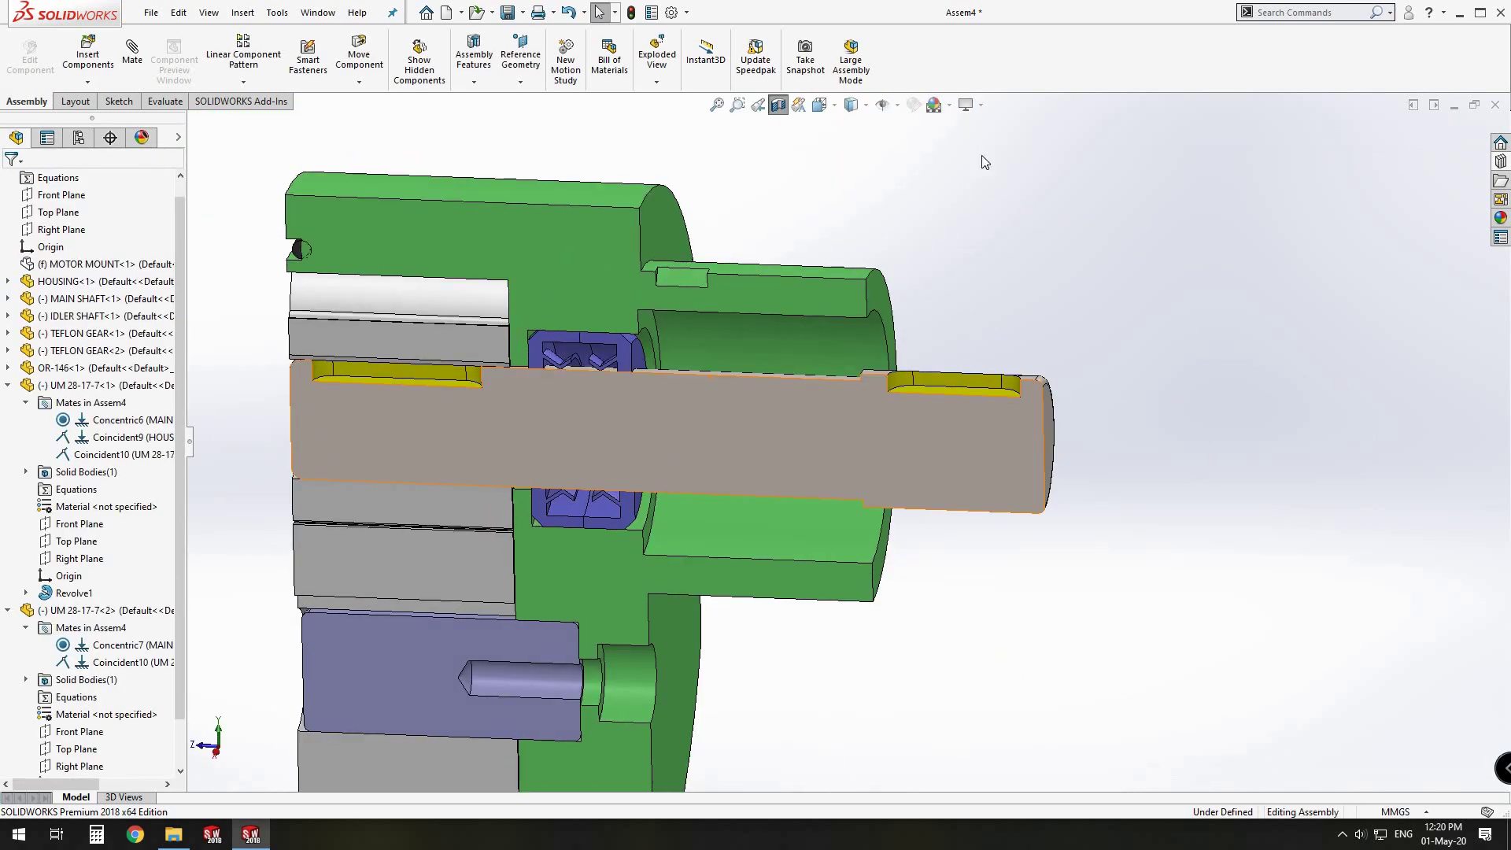
Step: Turn off the section view and insert one Single Row Radial Ball - 6003 bearing from the library's BEARINGS folder beside the main shaft's end
click(778, 105)
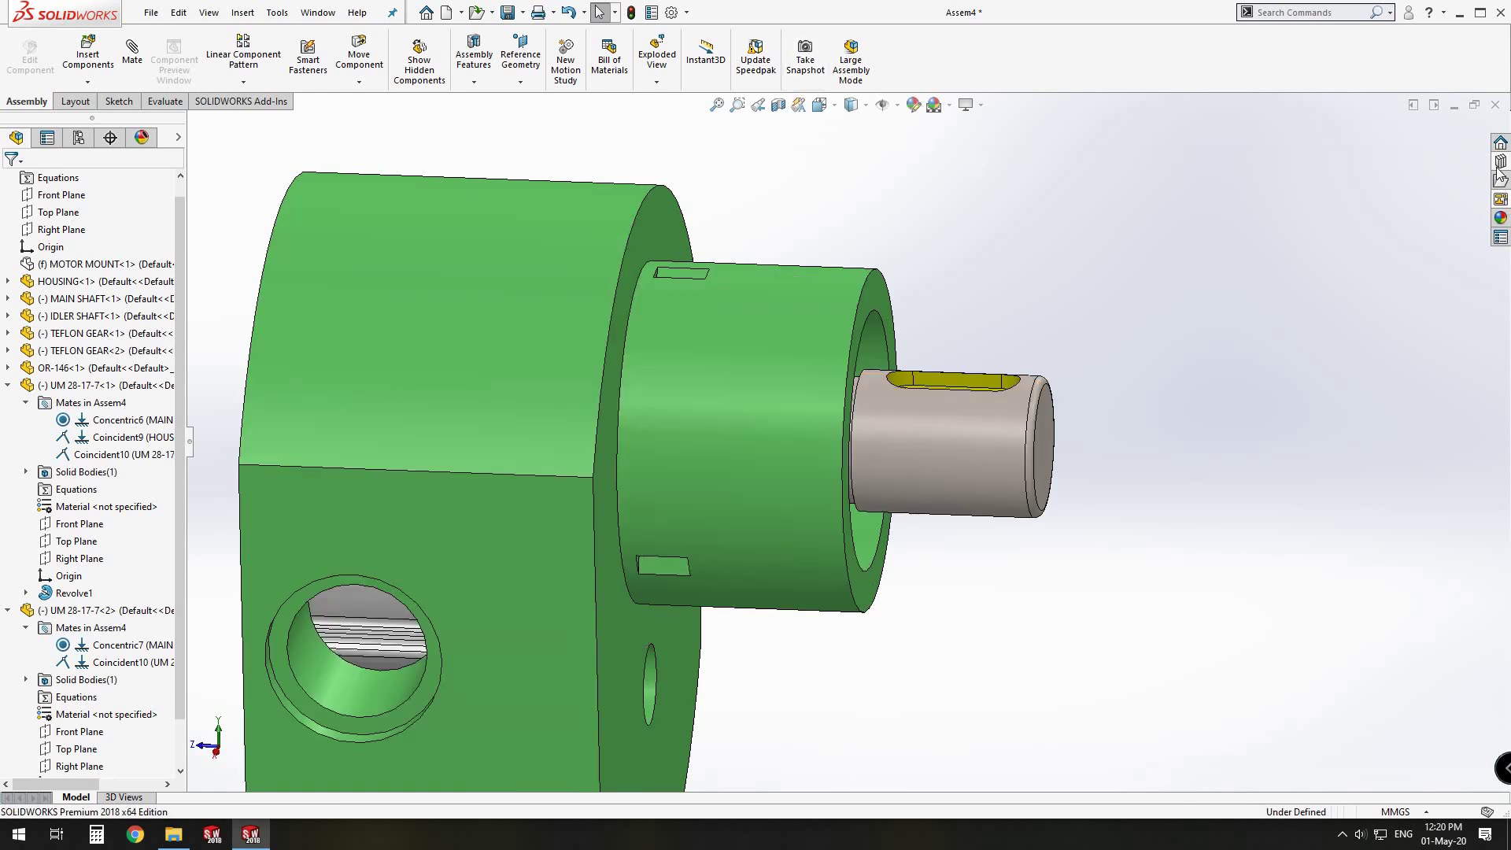
click(1501, 161)
scroll(1378, 227, up, 1)
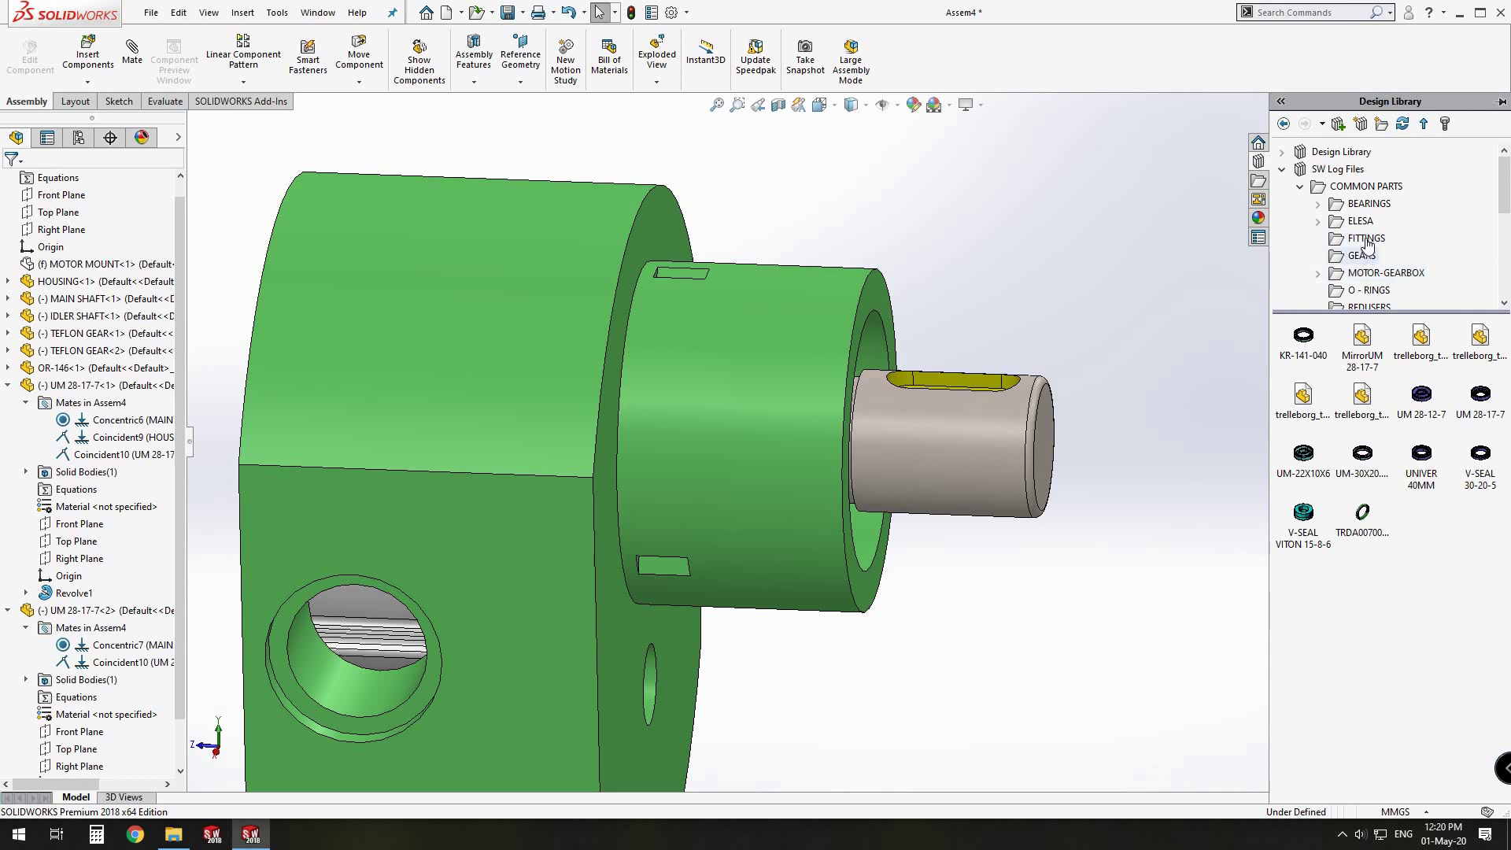
click(1368, 206)
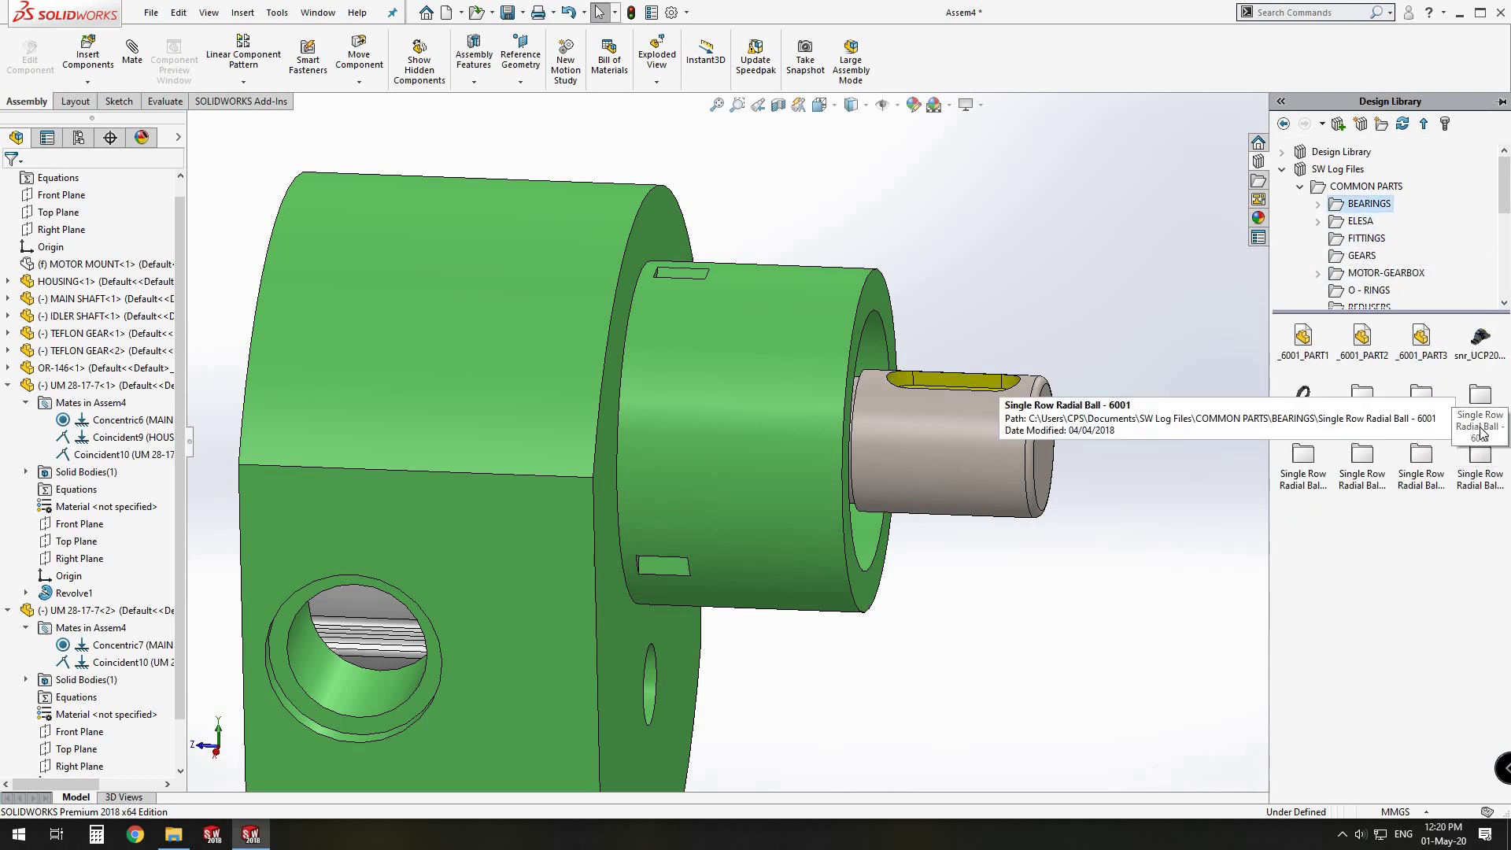
click(1473, 458)
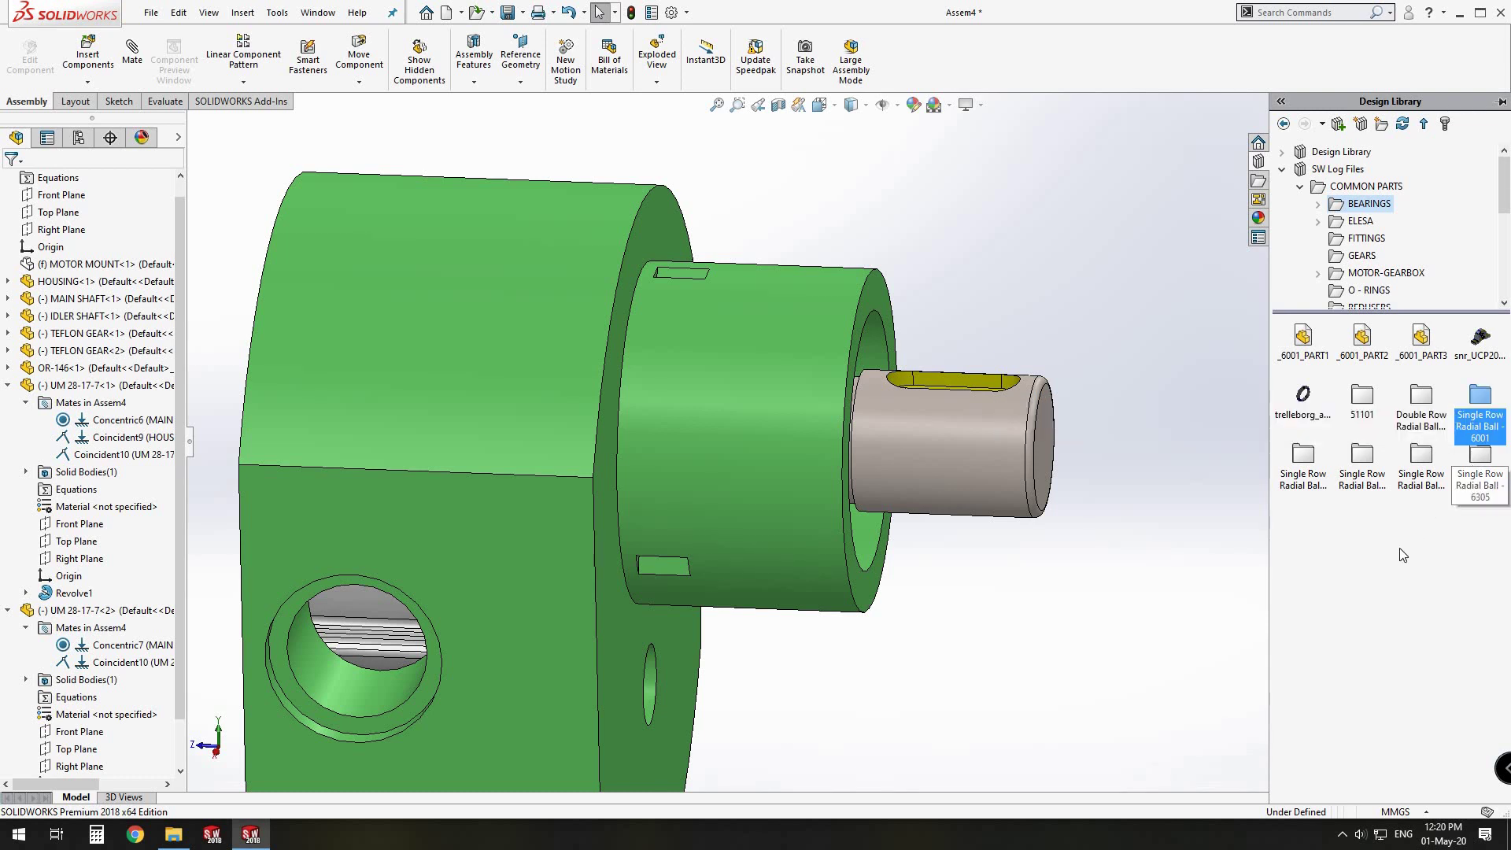
click(1320, 207)
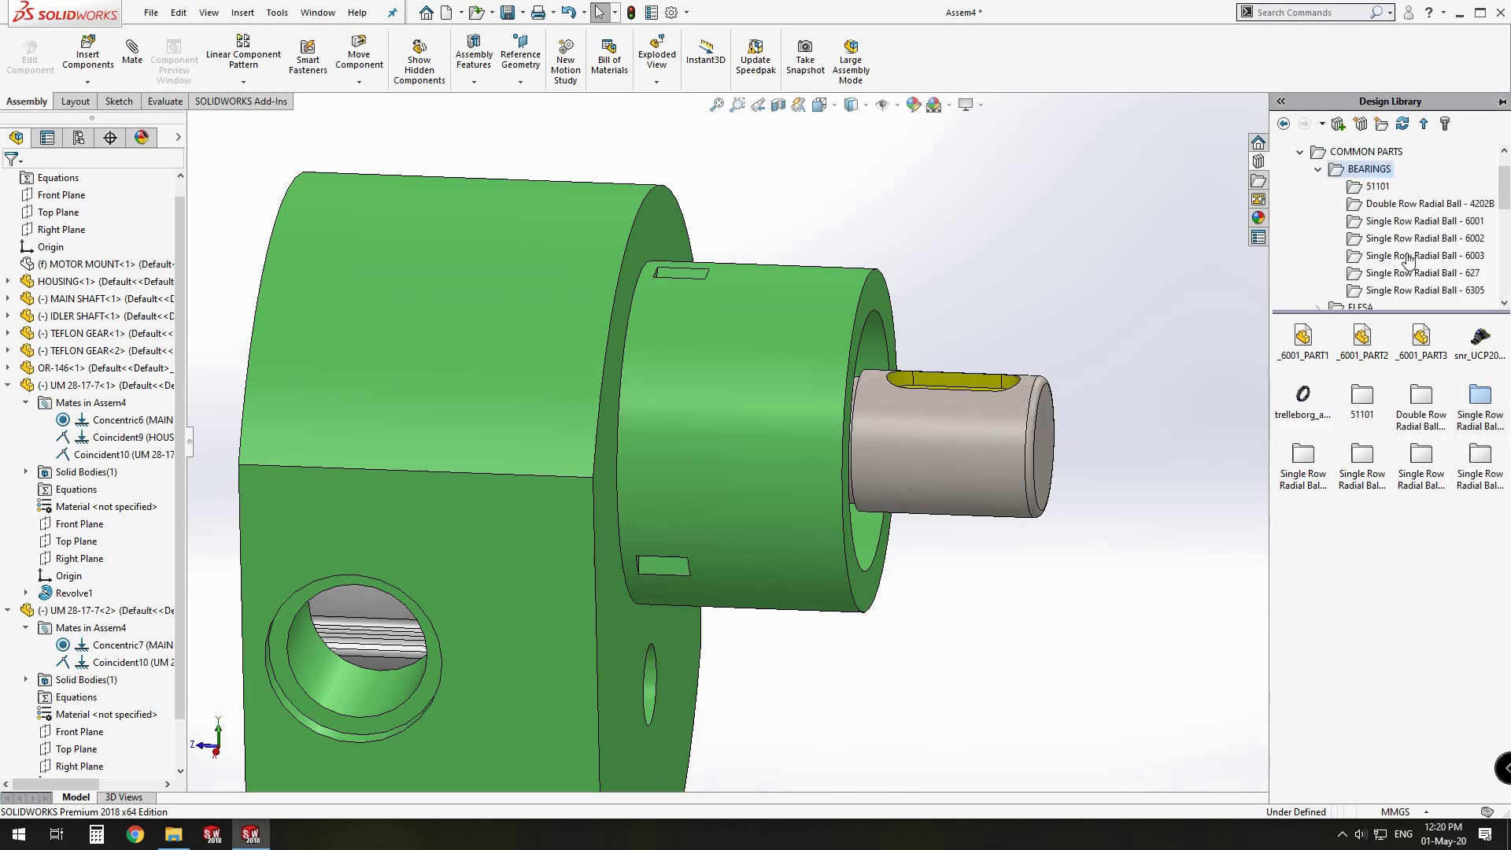
click(1409, 259)
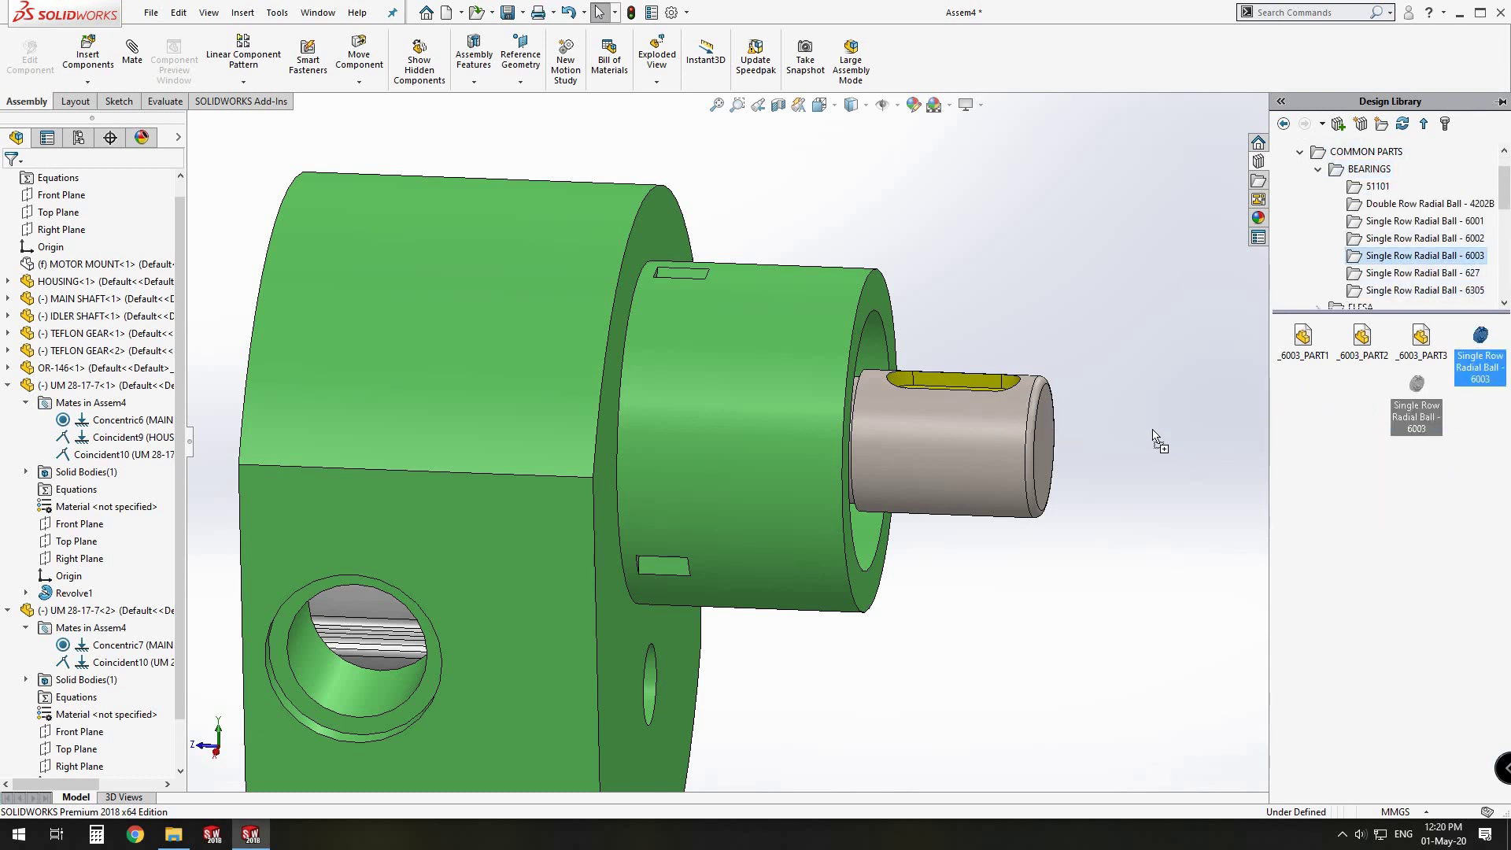
drag(1153, 435, 1259, 403)
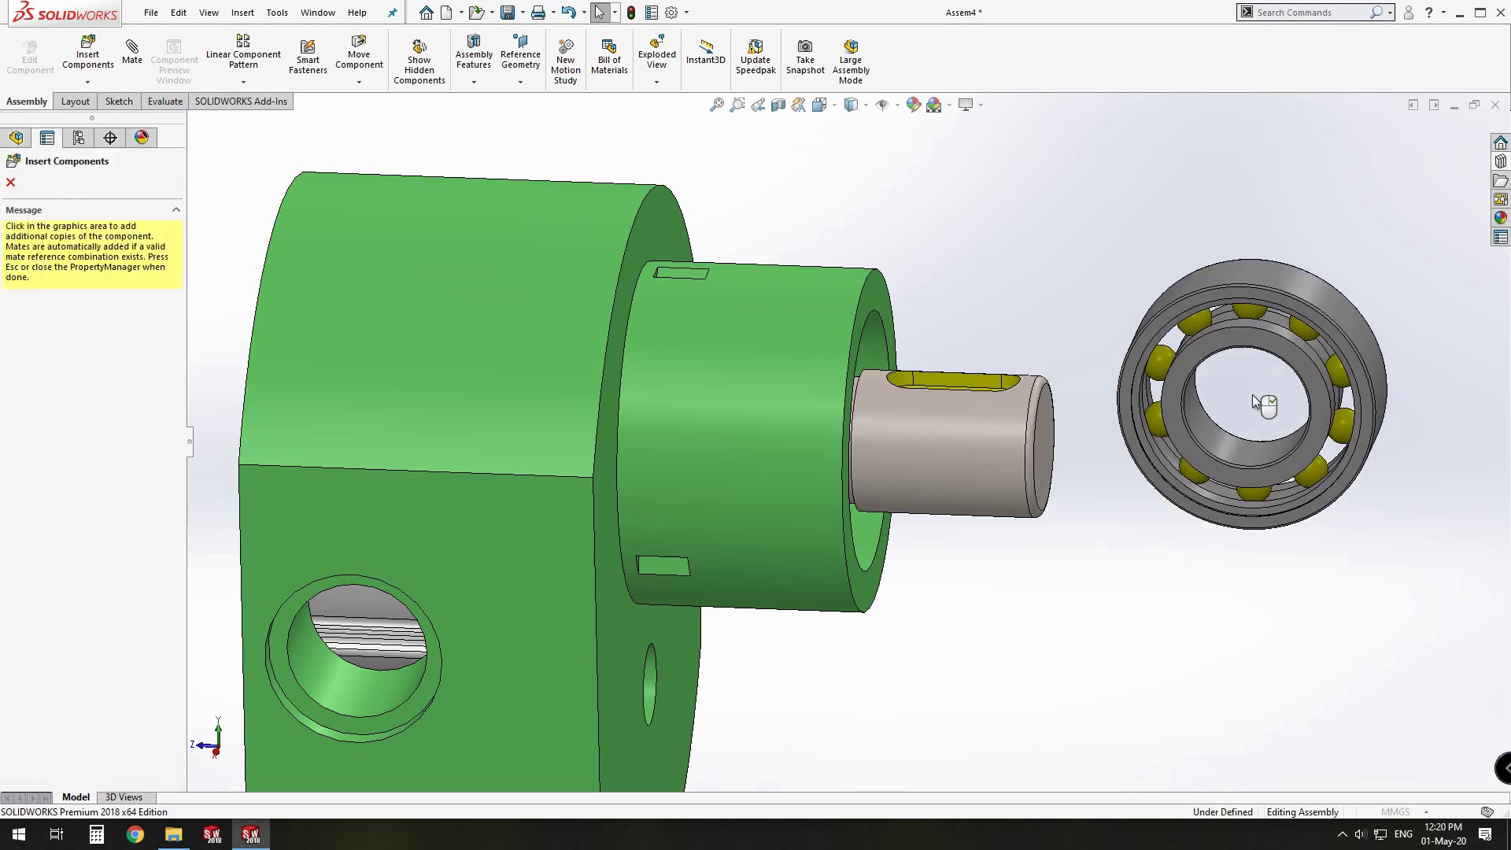
key(Escape)
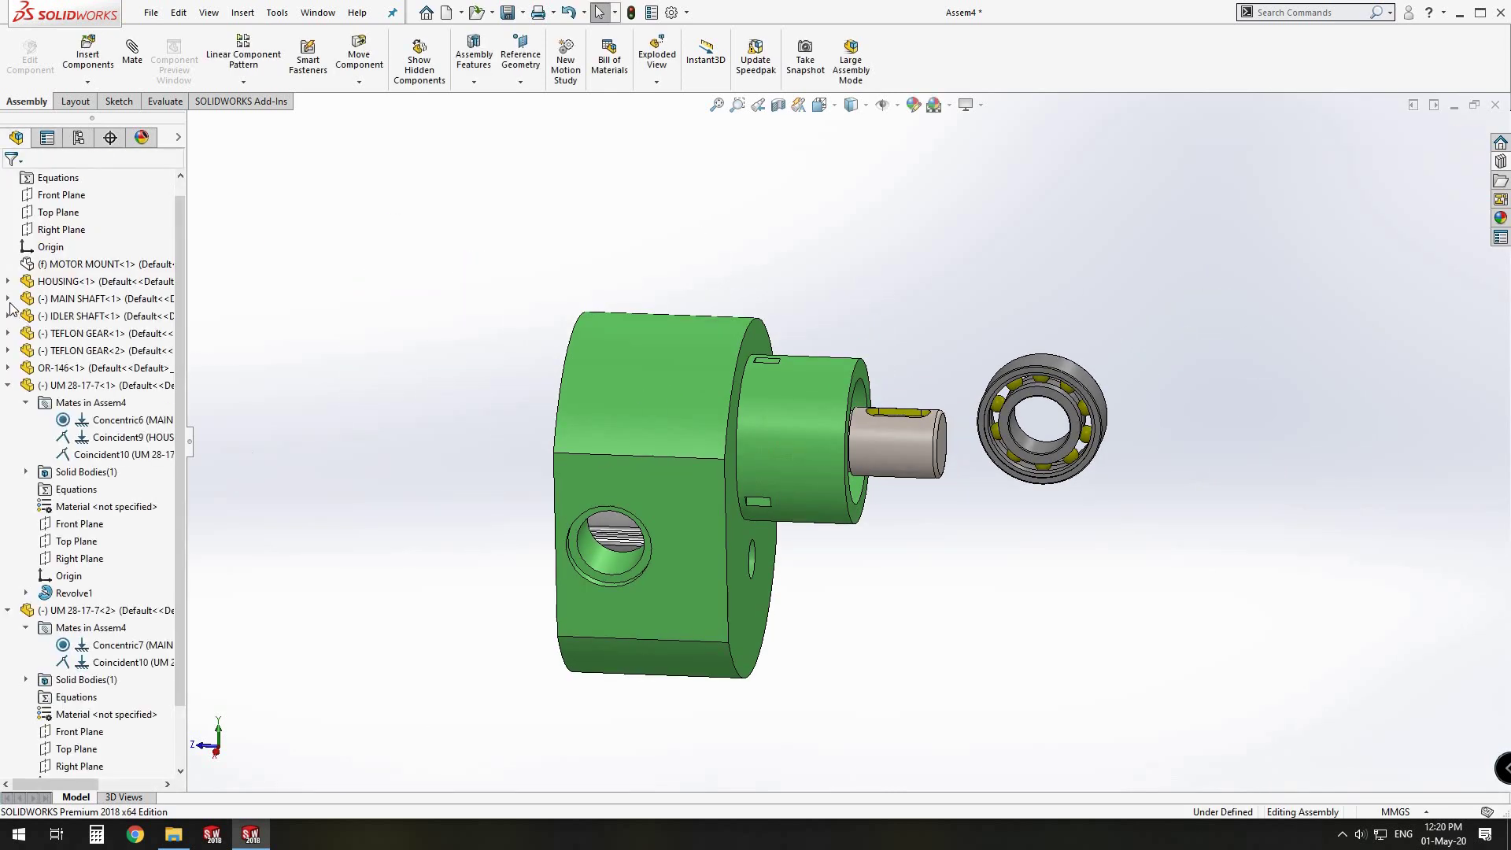
Step: Collapse the expanded component tree and place a second copy of the 6003 bearing beside the first
right_click(30, 457)
click(74, 463)
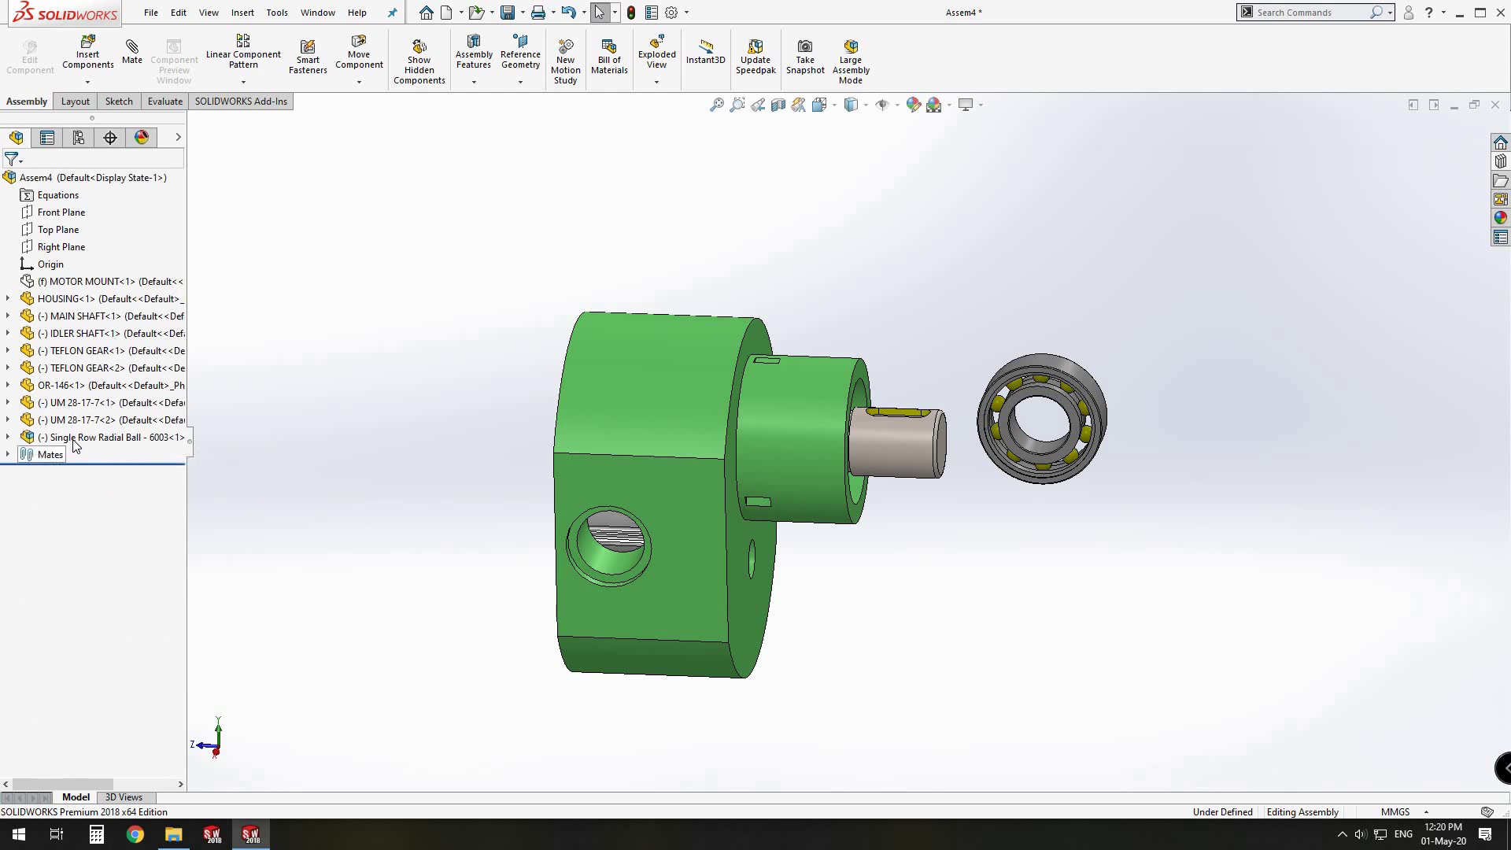
ctrl+drag(1036, 516, 1134, 475)
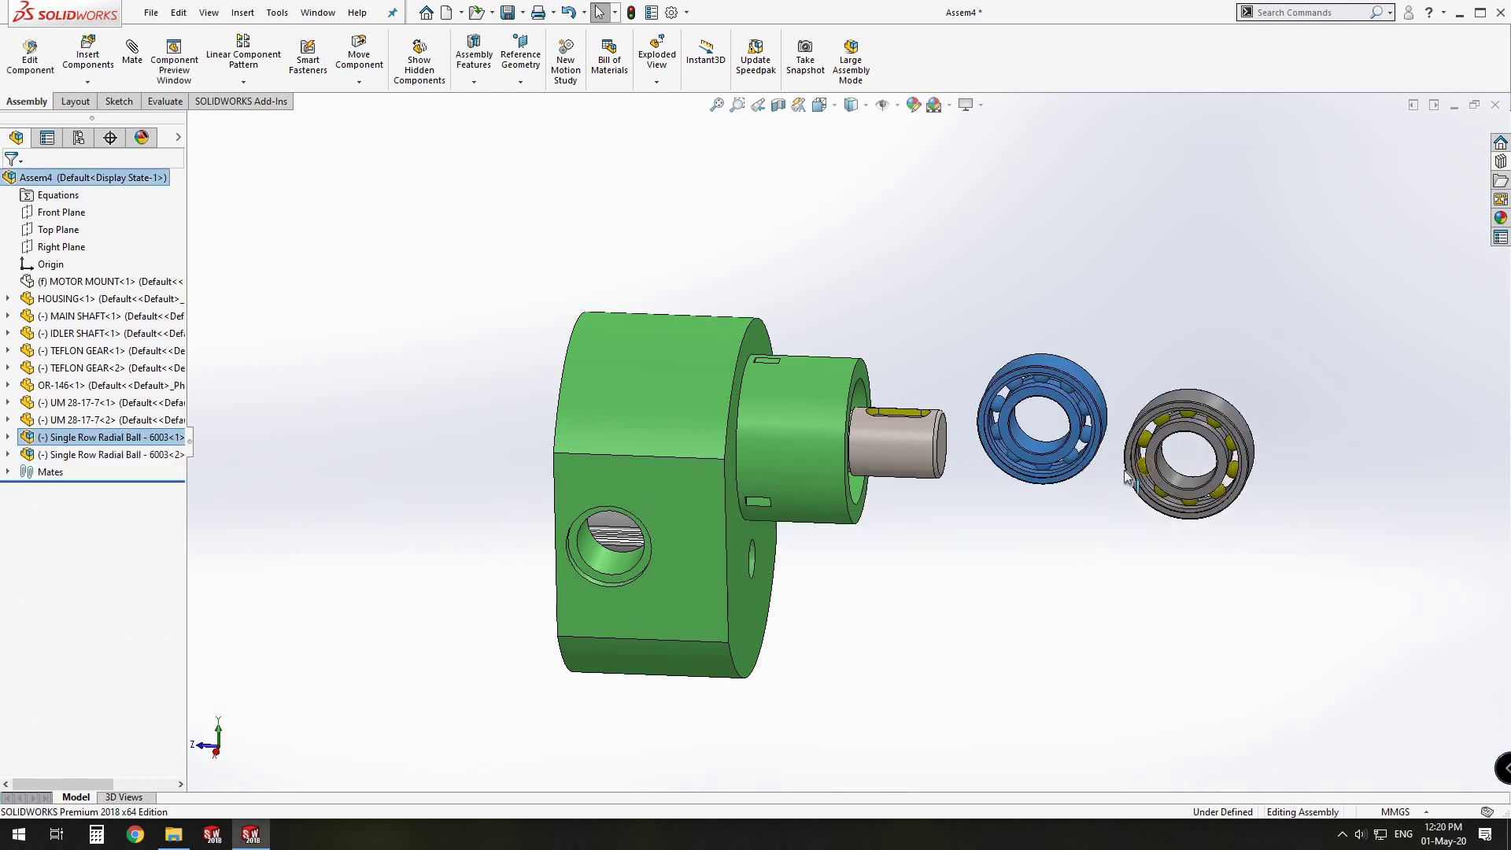
key(Escape)
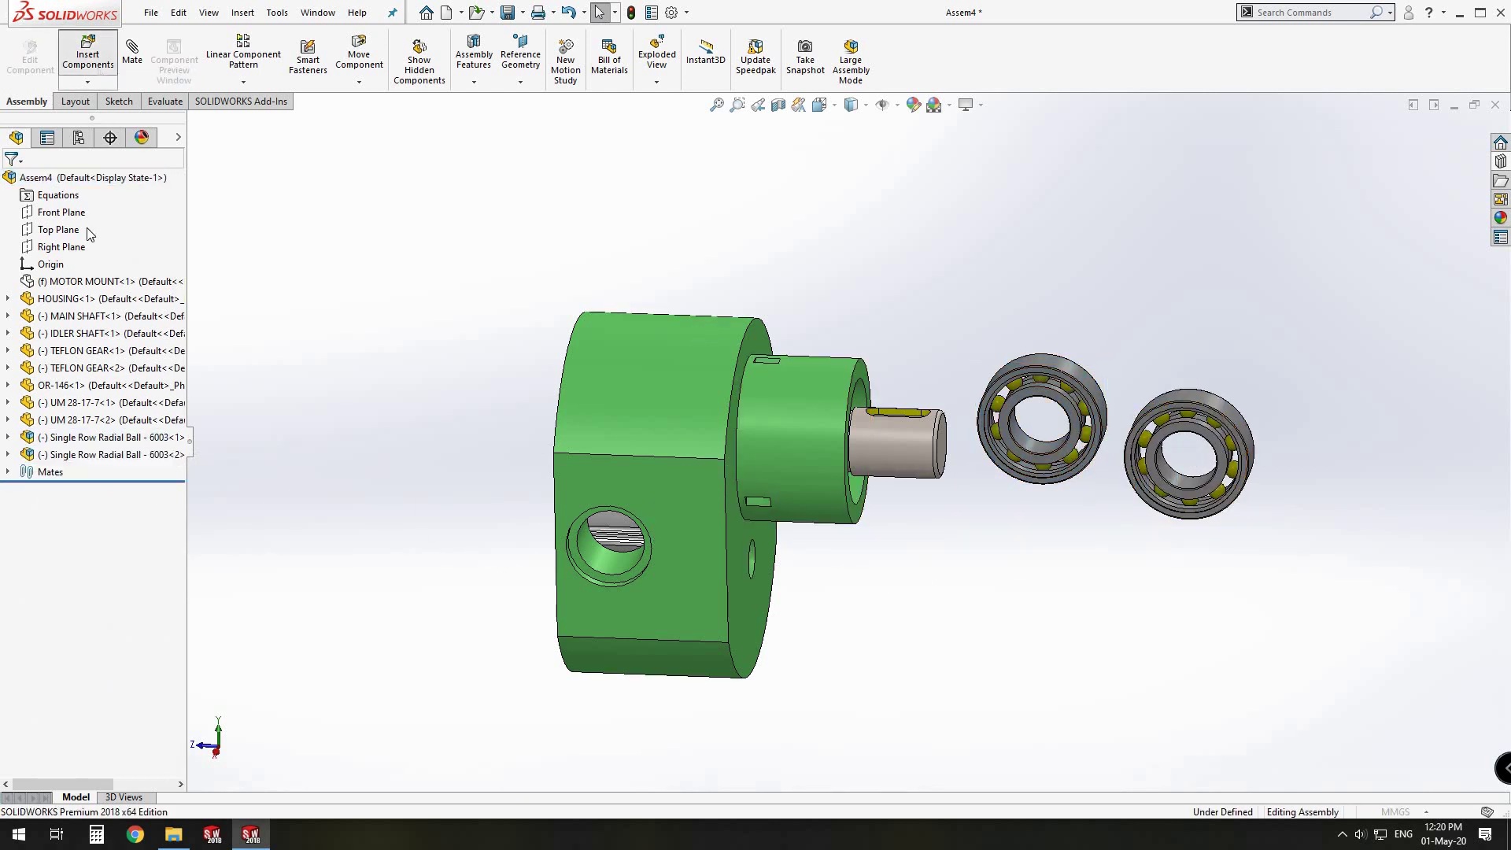
Step: Insert the SPACER part into the assembly below the two bearings
click(87, 55)
double_click(333, 653)
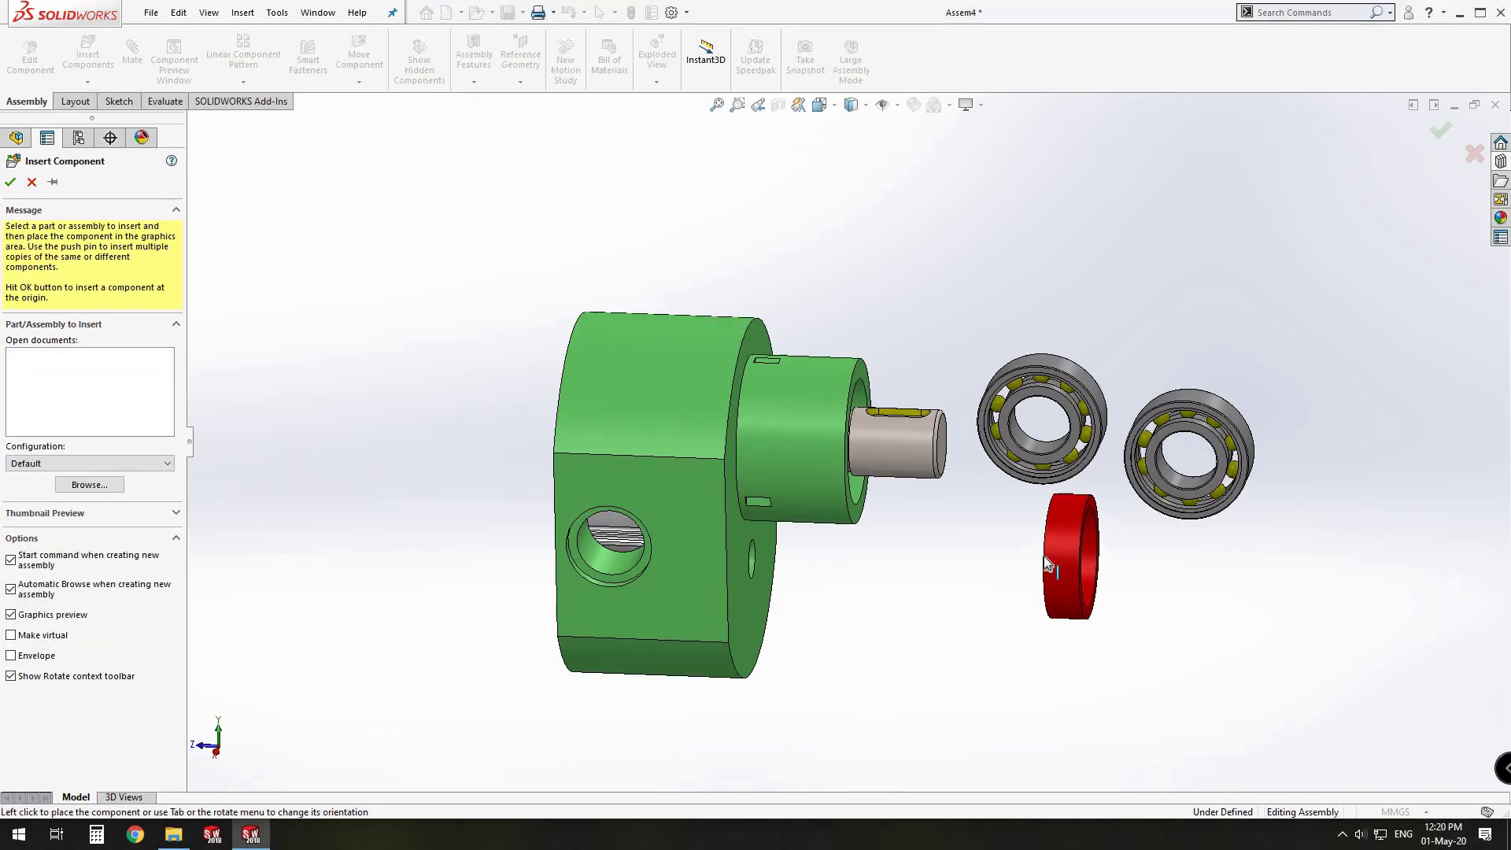
click(1047, 559)
middle_drag(919, 525, 874, 551)
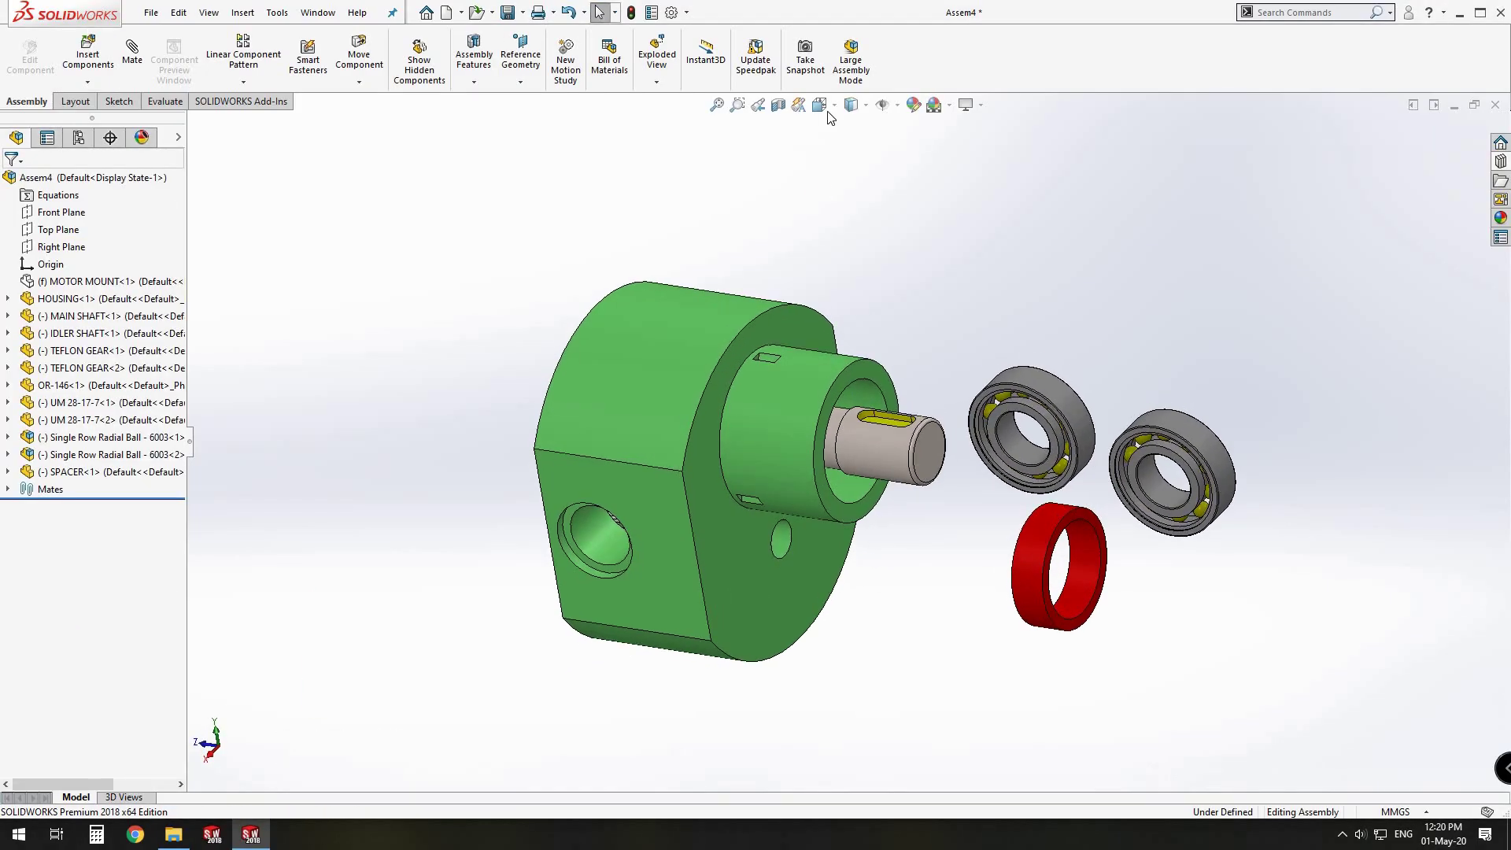
Step: Move the first bearing slightly and section the assembly along the Right Plane with a 0.00 mm offset
drag(1079, 393, 1060, 349)
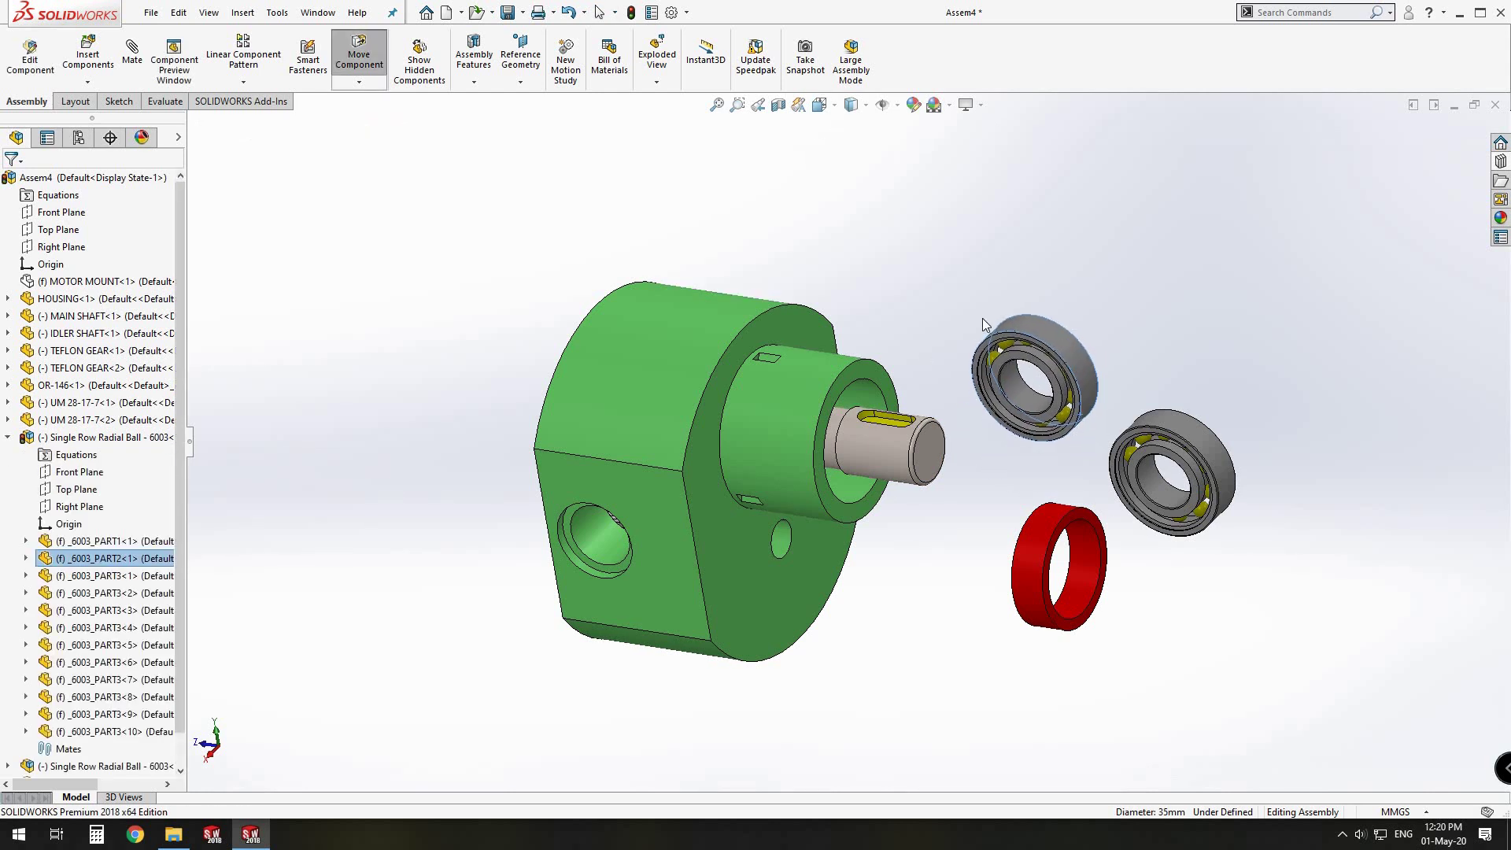
click(778, 105)
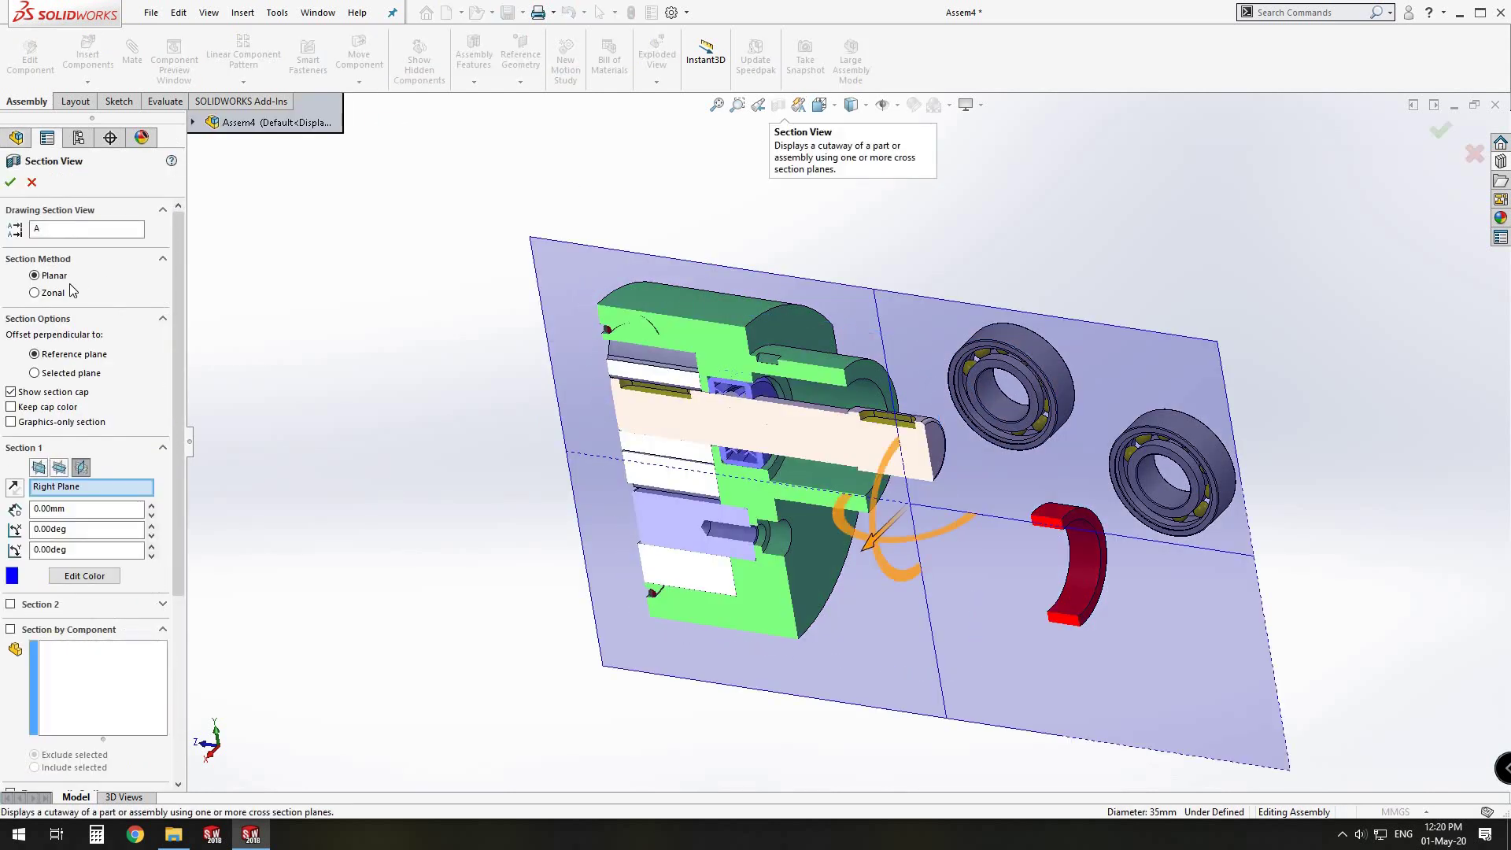
key(Return)
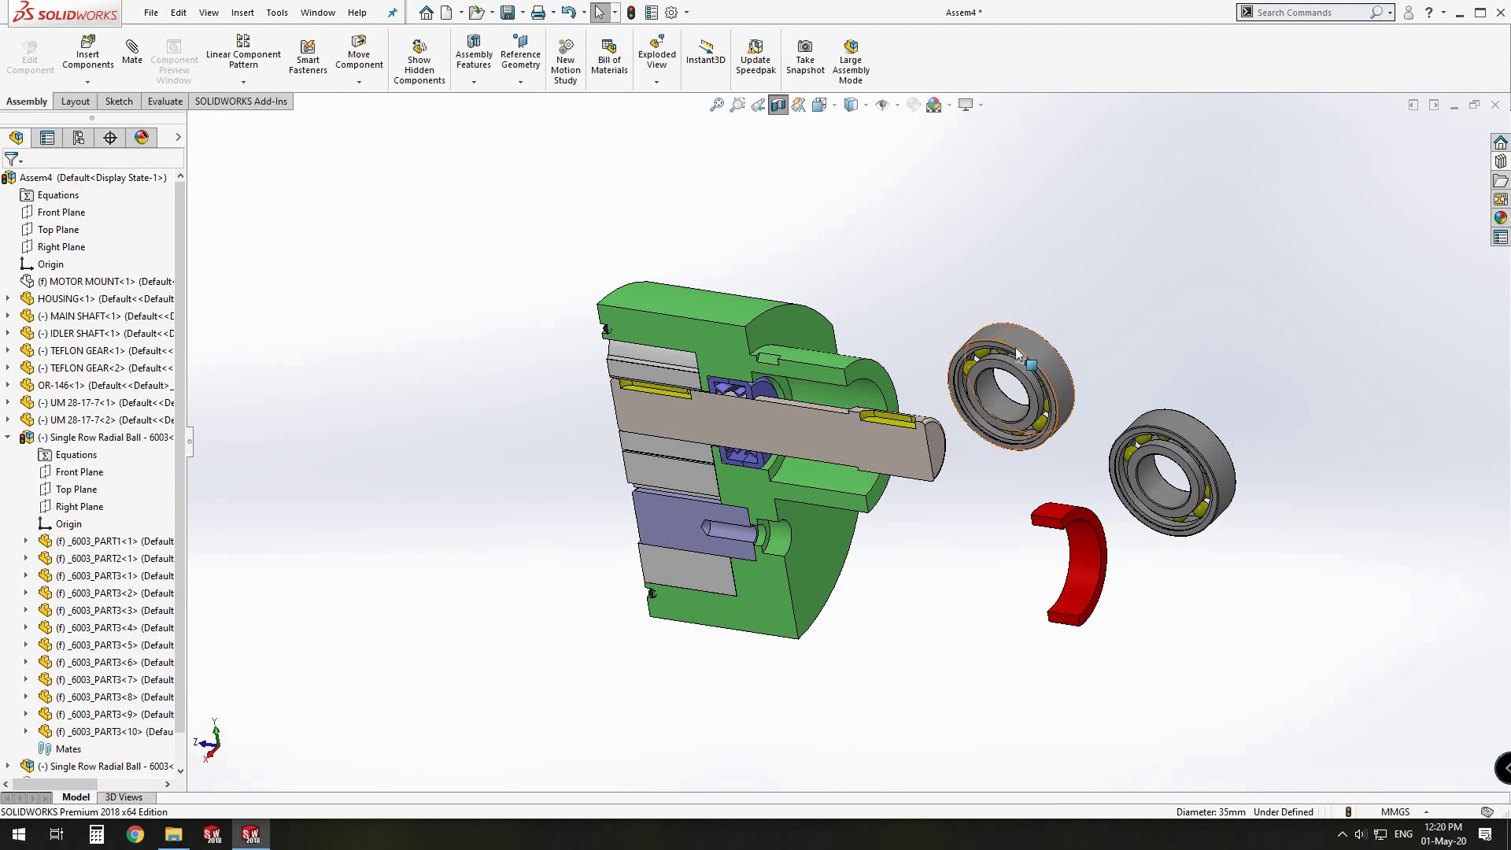
Step: Rotate the first 6003 bearing and mate its bore concentric with the main shaft
right_drag(913, 474, 916, 473)
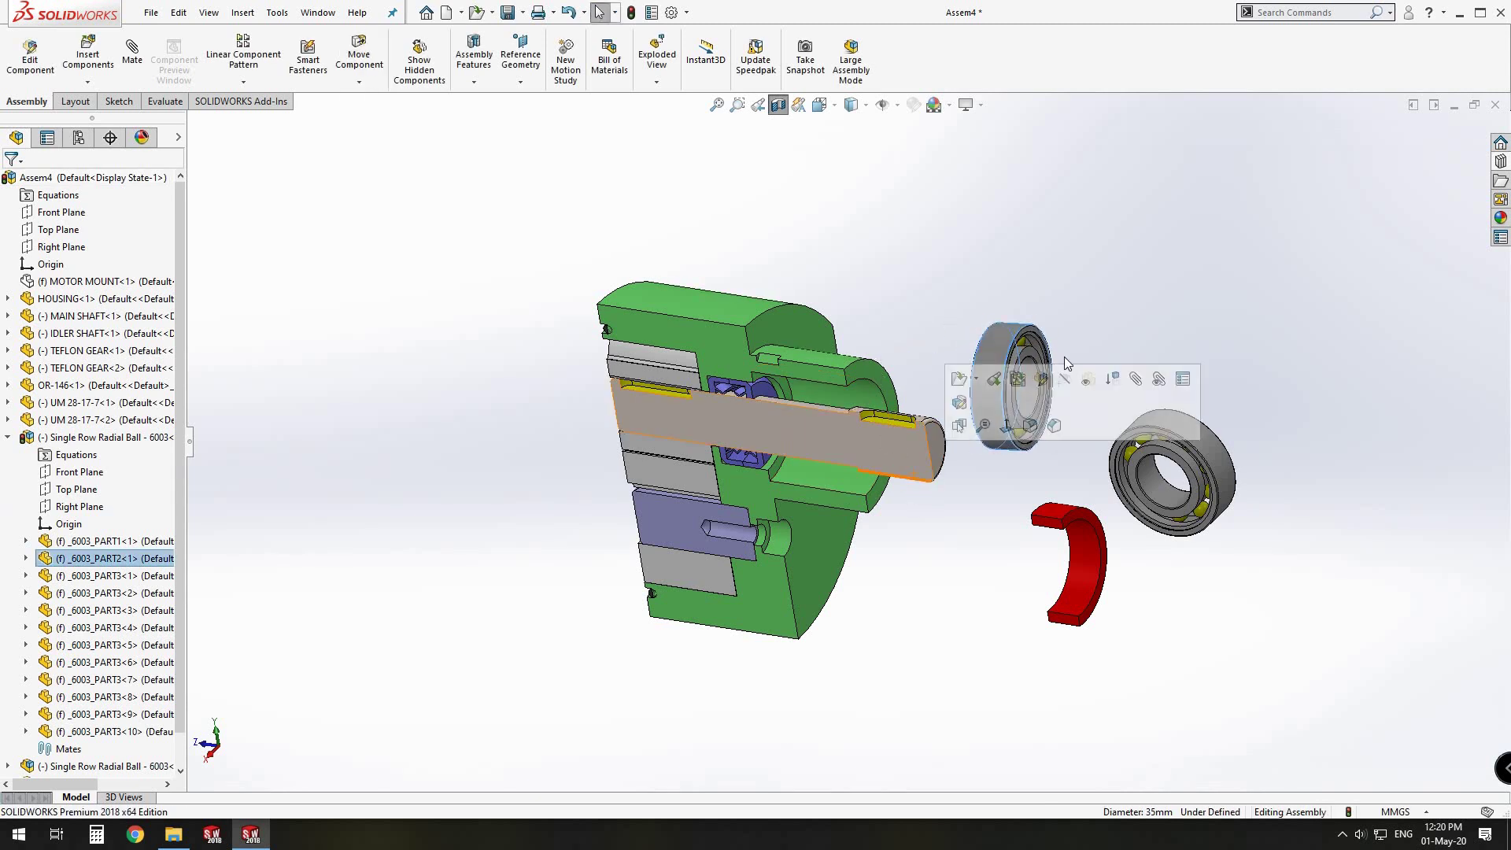
scroll(1064, 357, down, 4)
click(1127, 293)
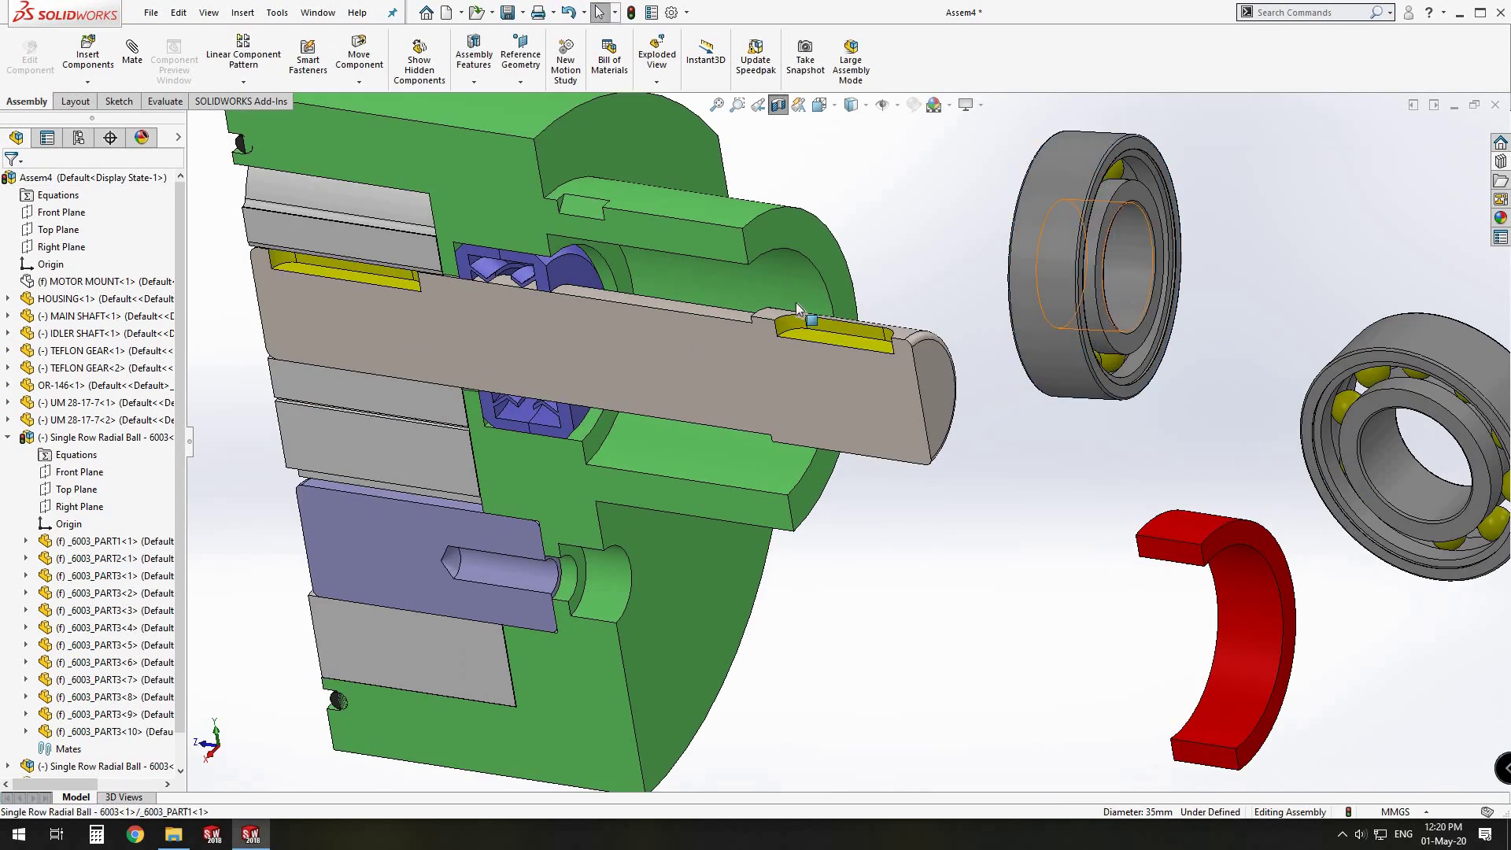
ctrl+click(740, 323)
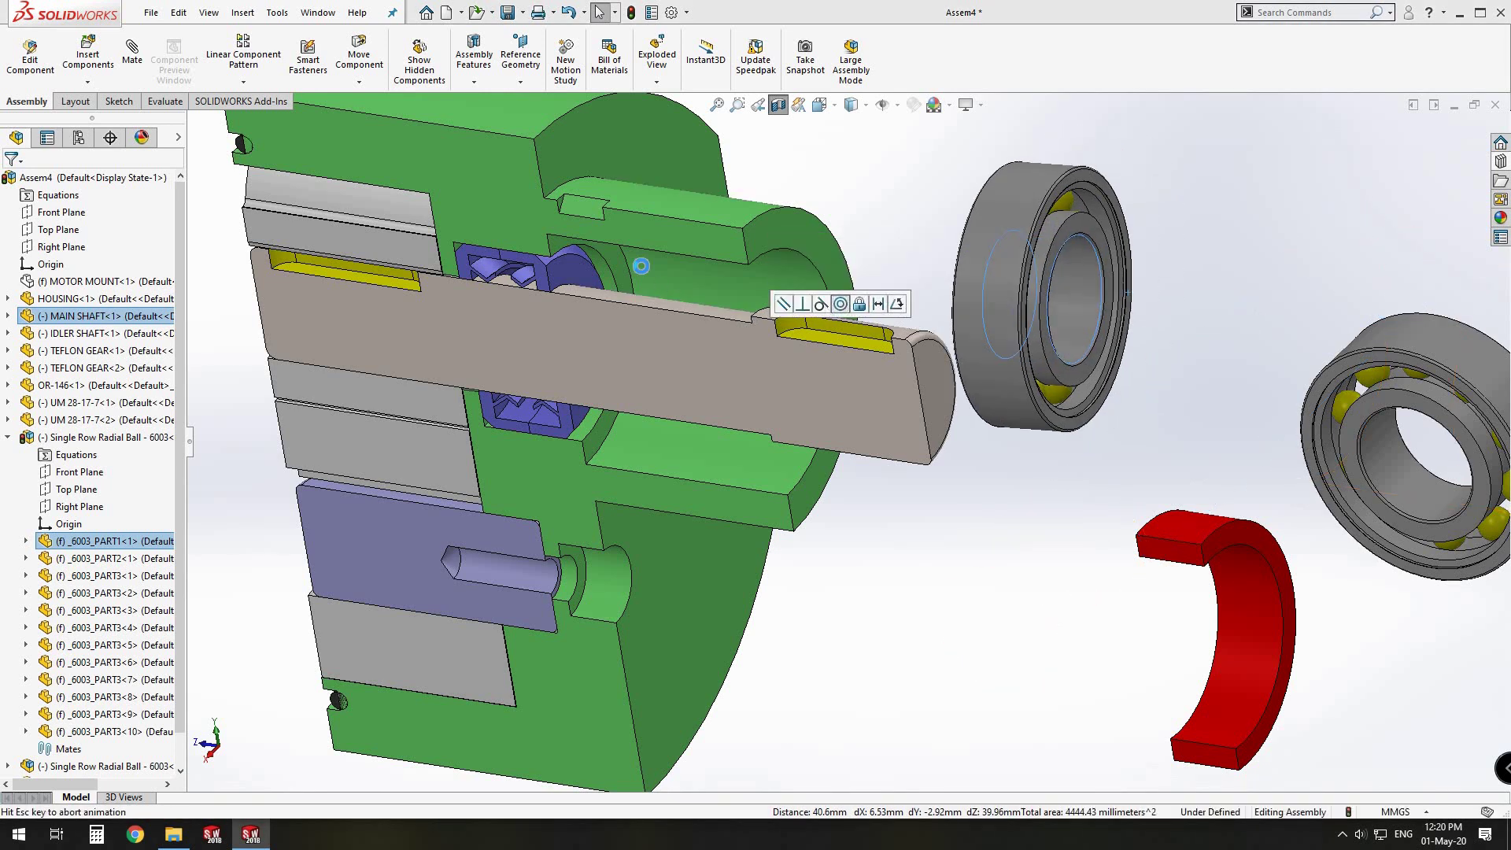
Step: Mate the first bearing's outer ring face coincident with the shoulder face inside the housing bore
click(561, 243)
middle_drag(846, 324, 917, 258)
ctrl+click(928, 261)
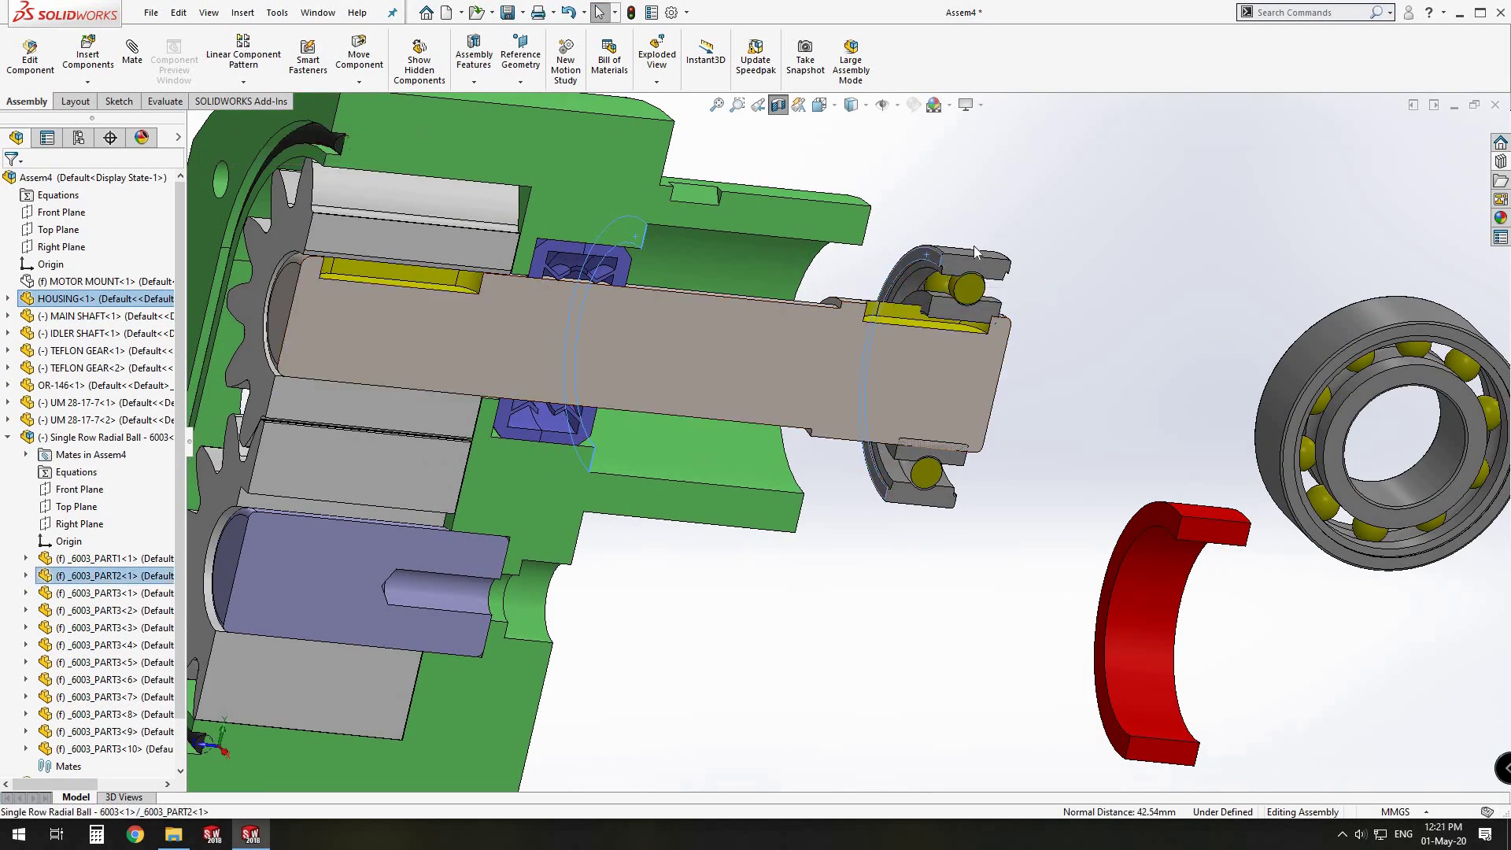
click(1057, 445)
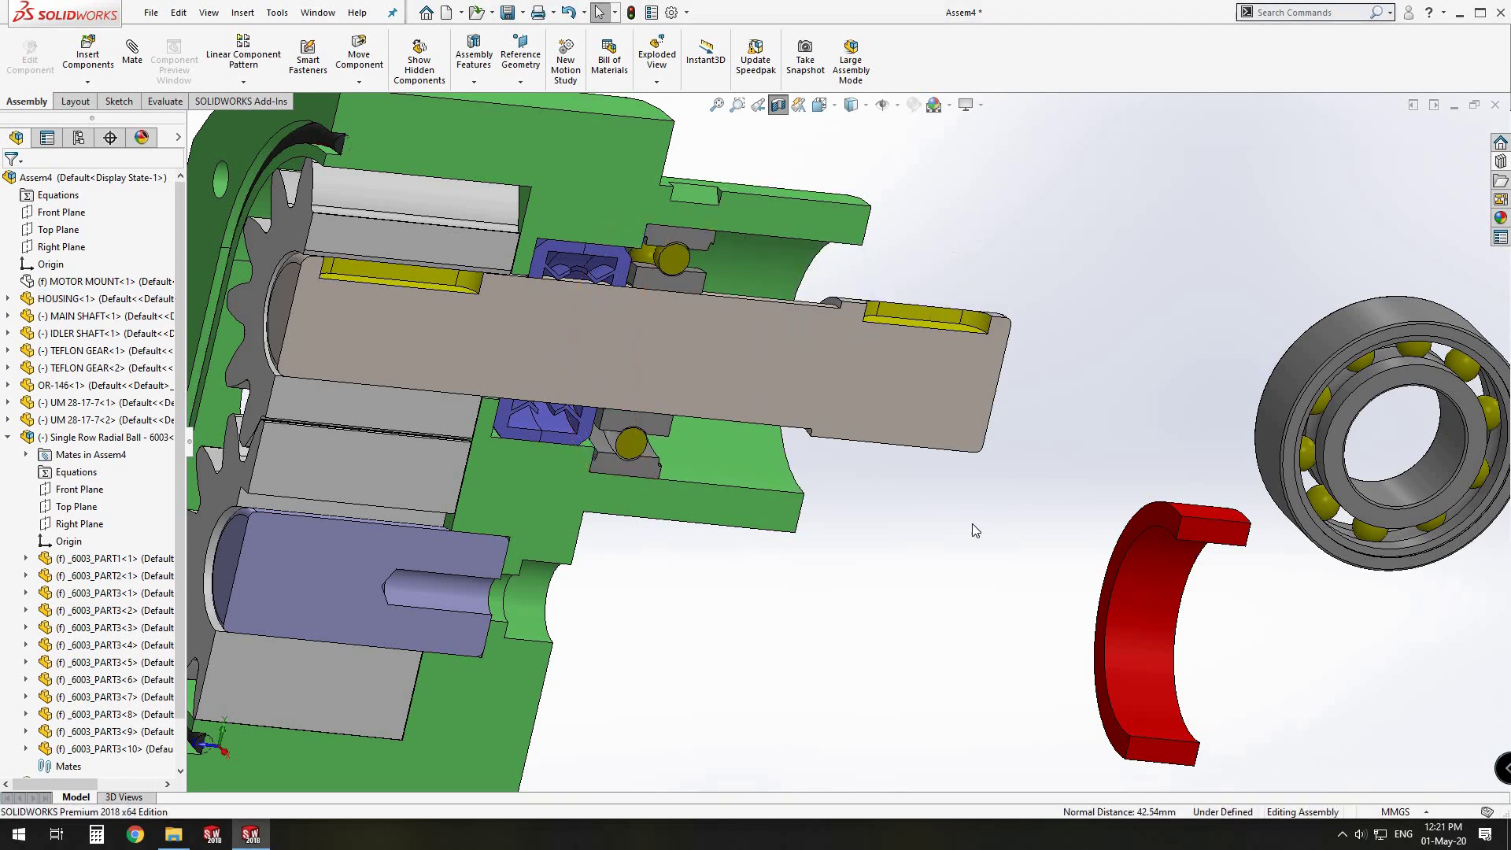
Step: Mate the red spacer's inner cylindrical face concentric with the main shaft
click(1149, 555)
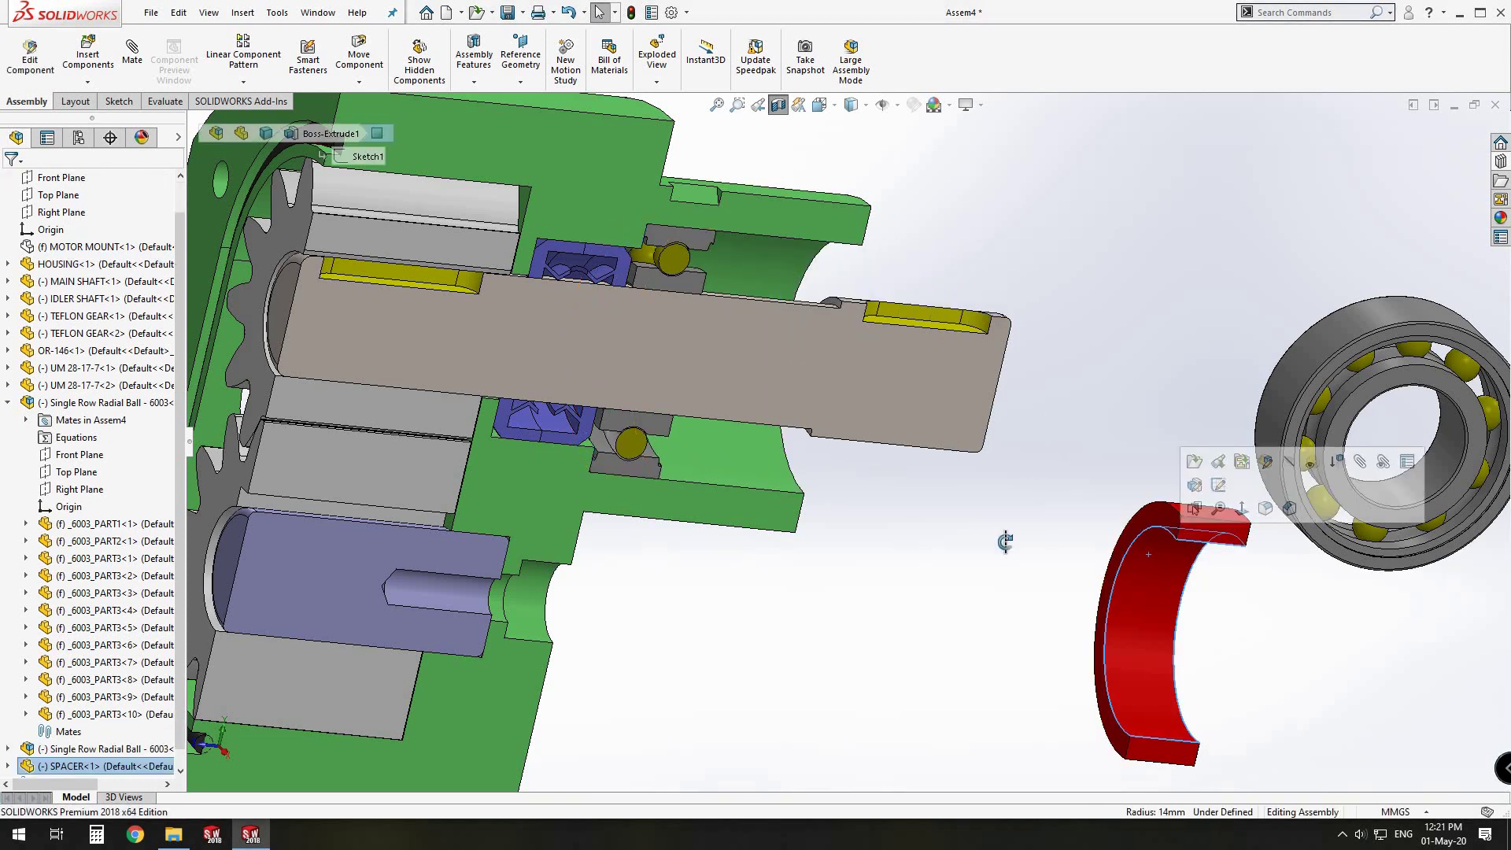
middle_drag(1150, 555, 793, 174)
ctrl+click(801, 168)
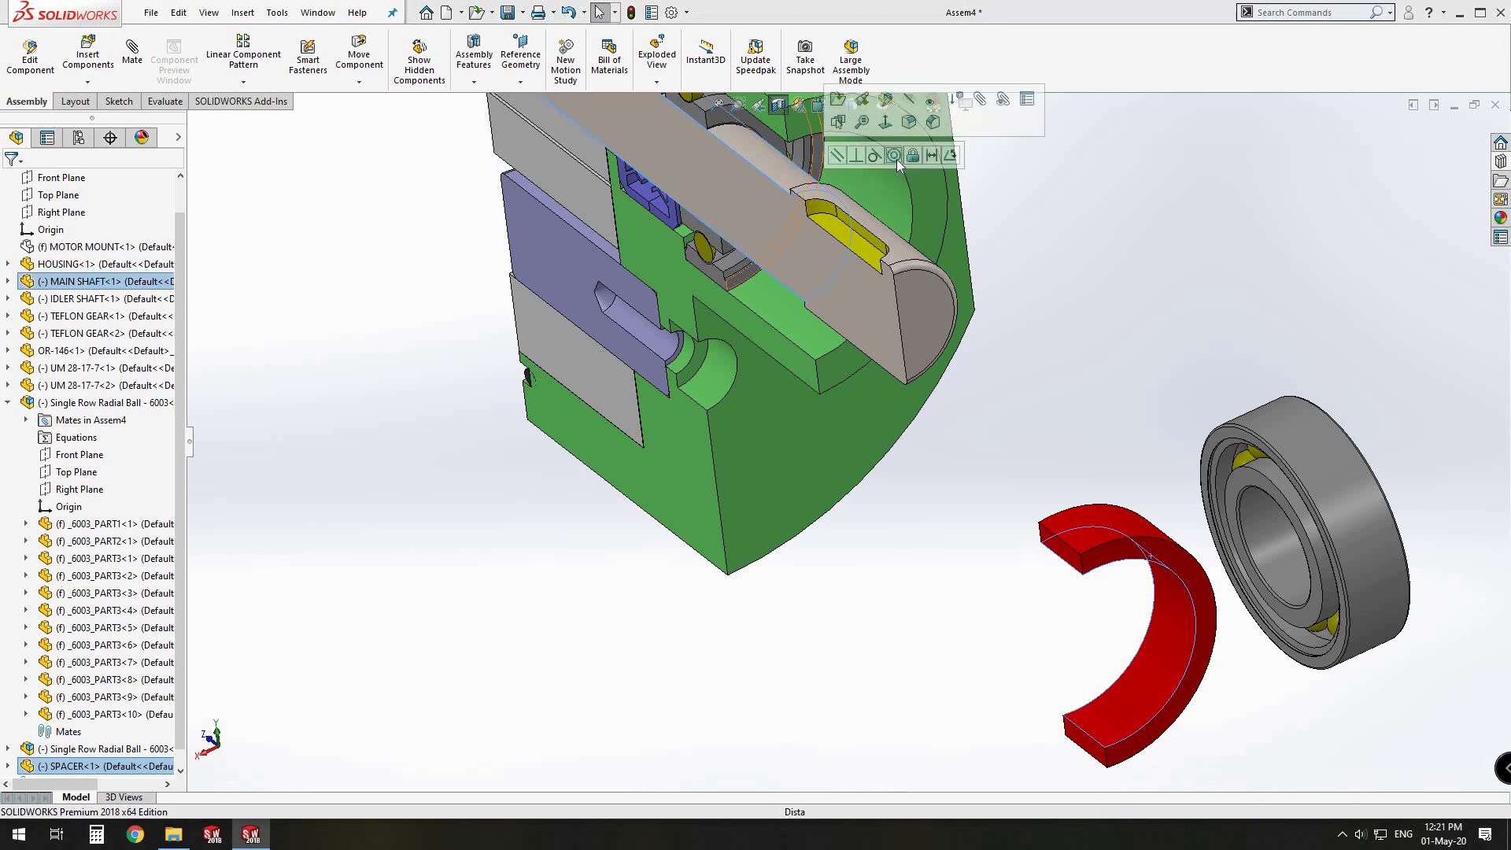
click(1021, 462)
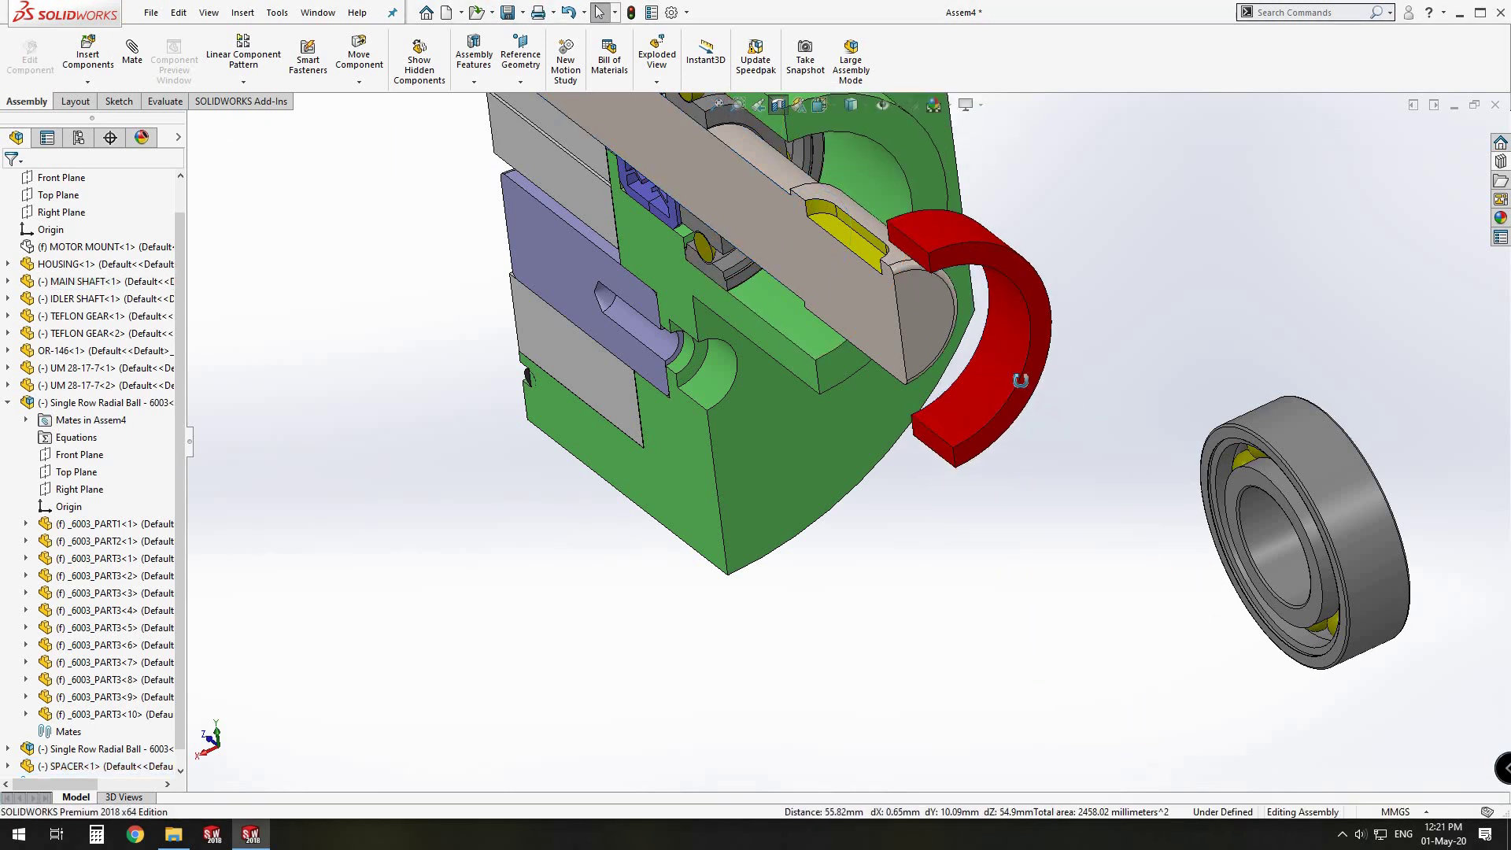
Step: Mate the spacer's end face coincident with the outer ring face of the first bearing inside the housing
middle_drag(1046, 281, 590, 179)
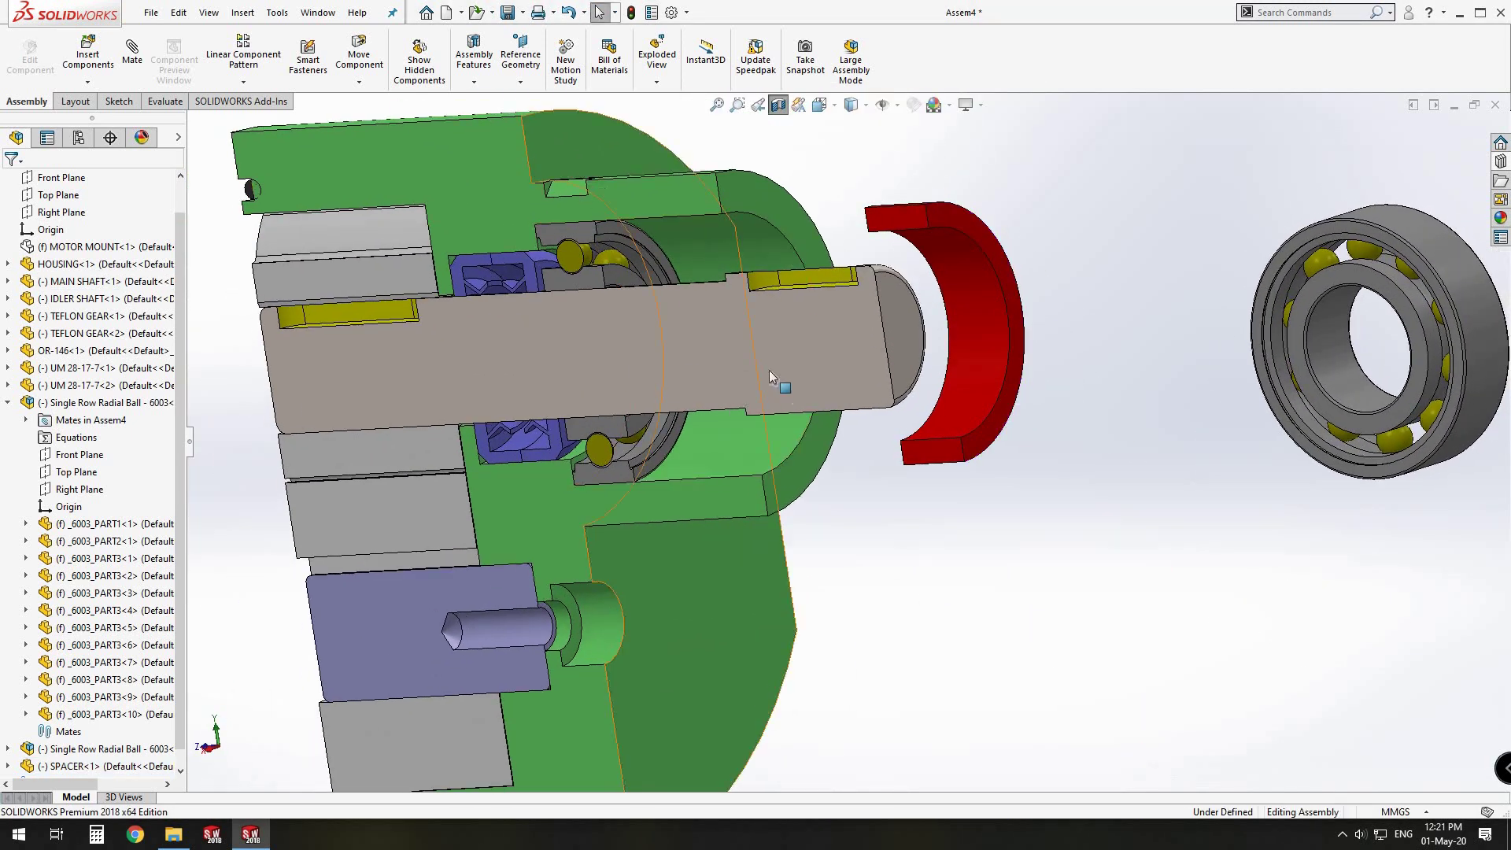
scroll(768, 370, down, 3)
click(776, 393)
scroll(776, 393, up, 2)
scroll(1041, 455, up, 3)
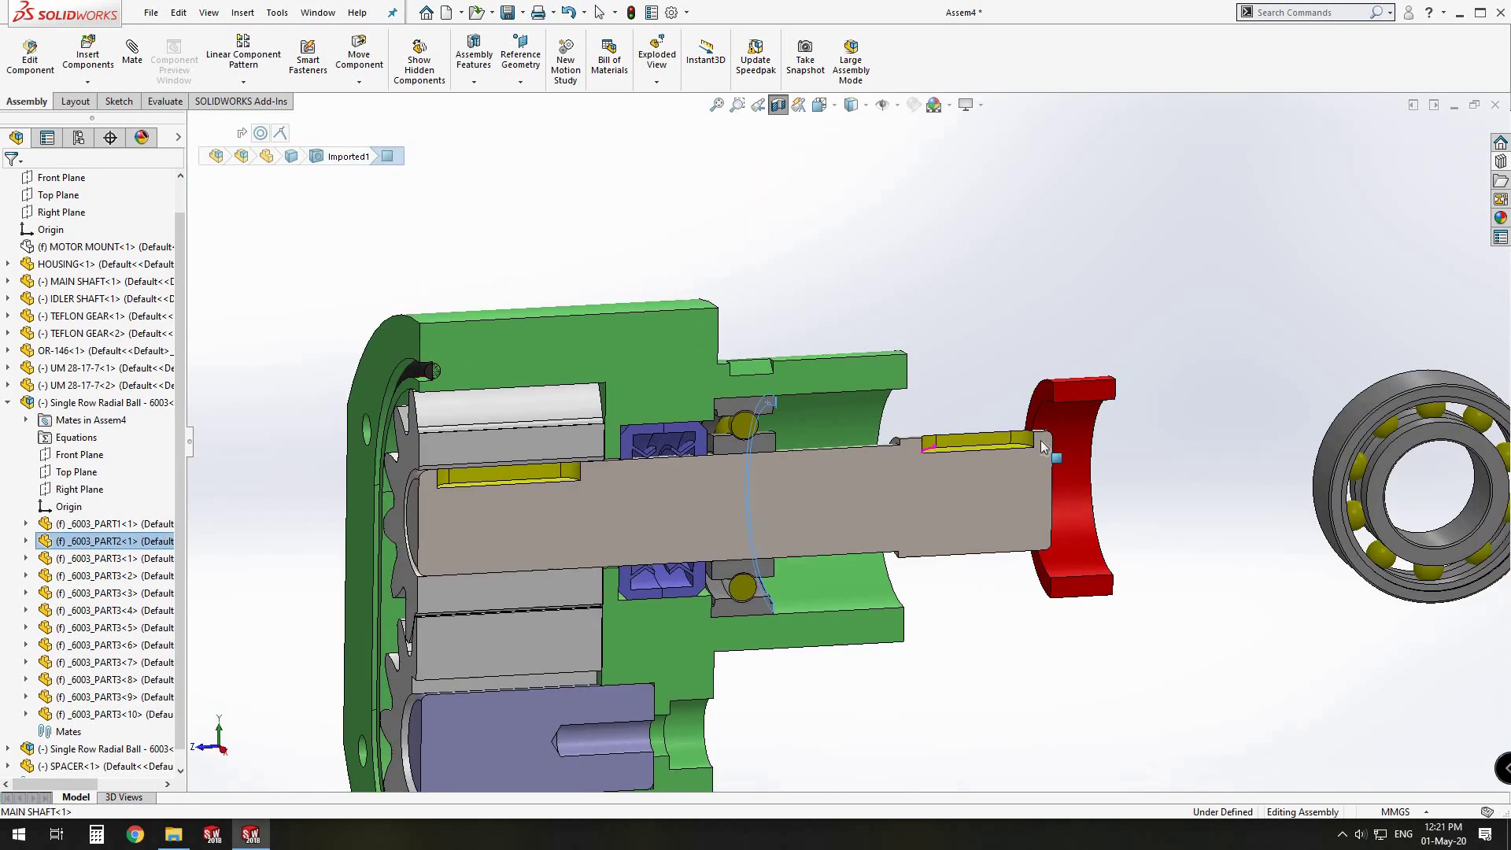
ctrl+click(1033, 394)
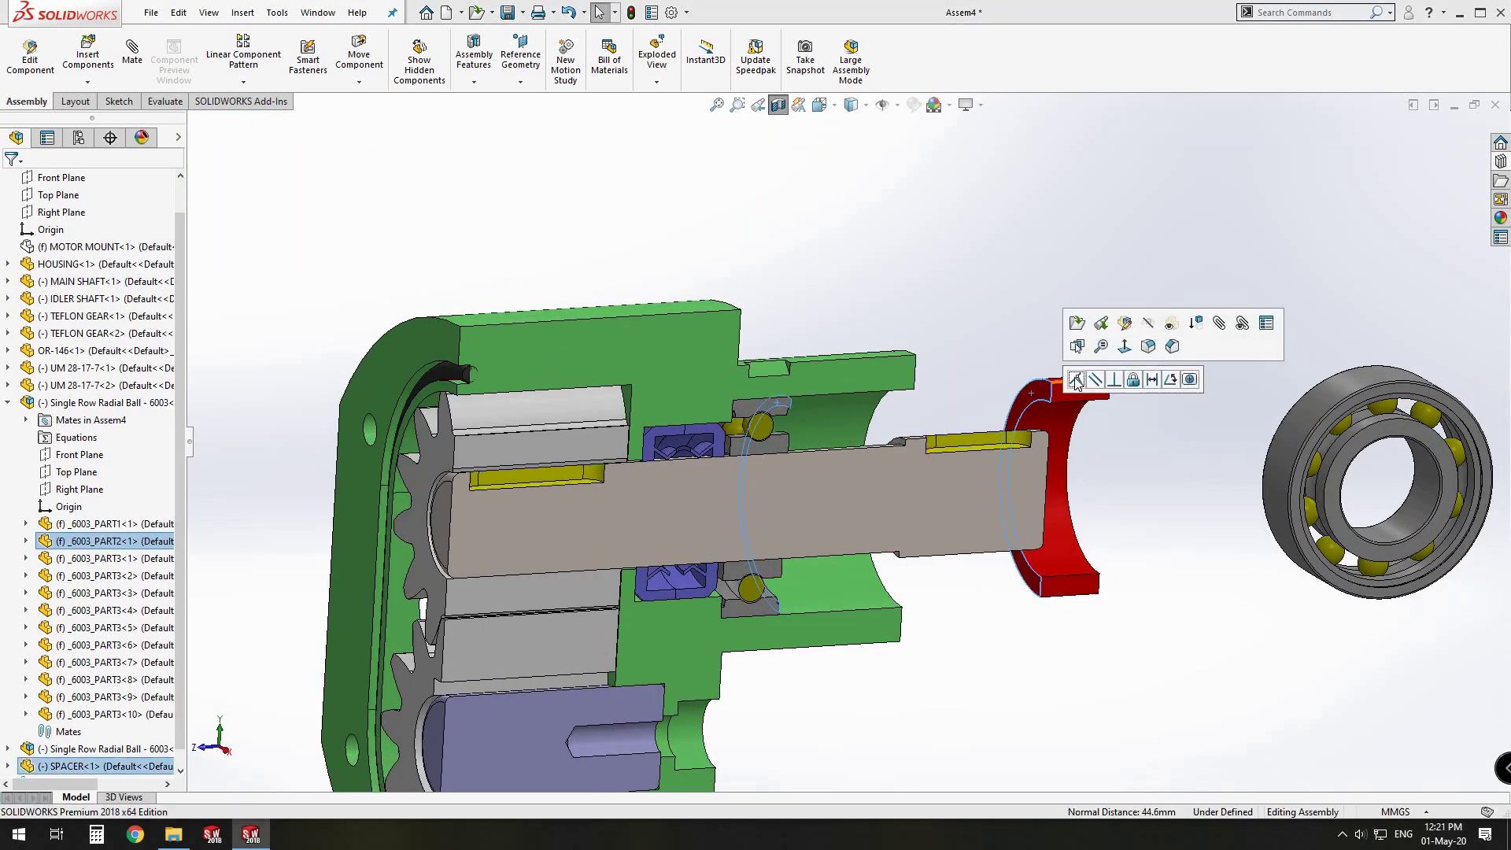
click(1074, 381)
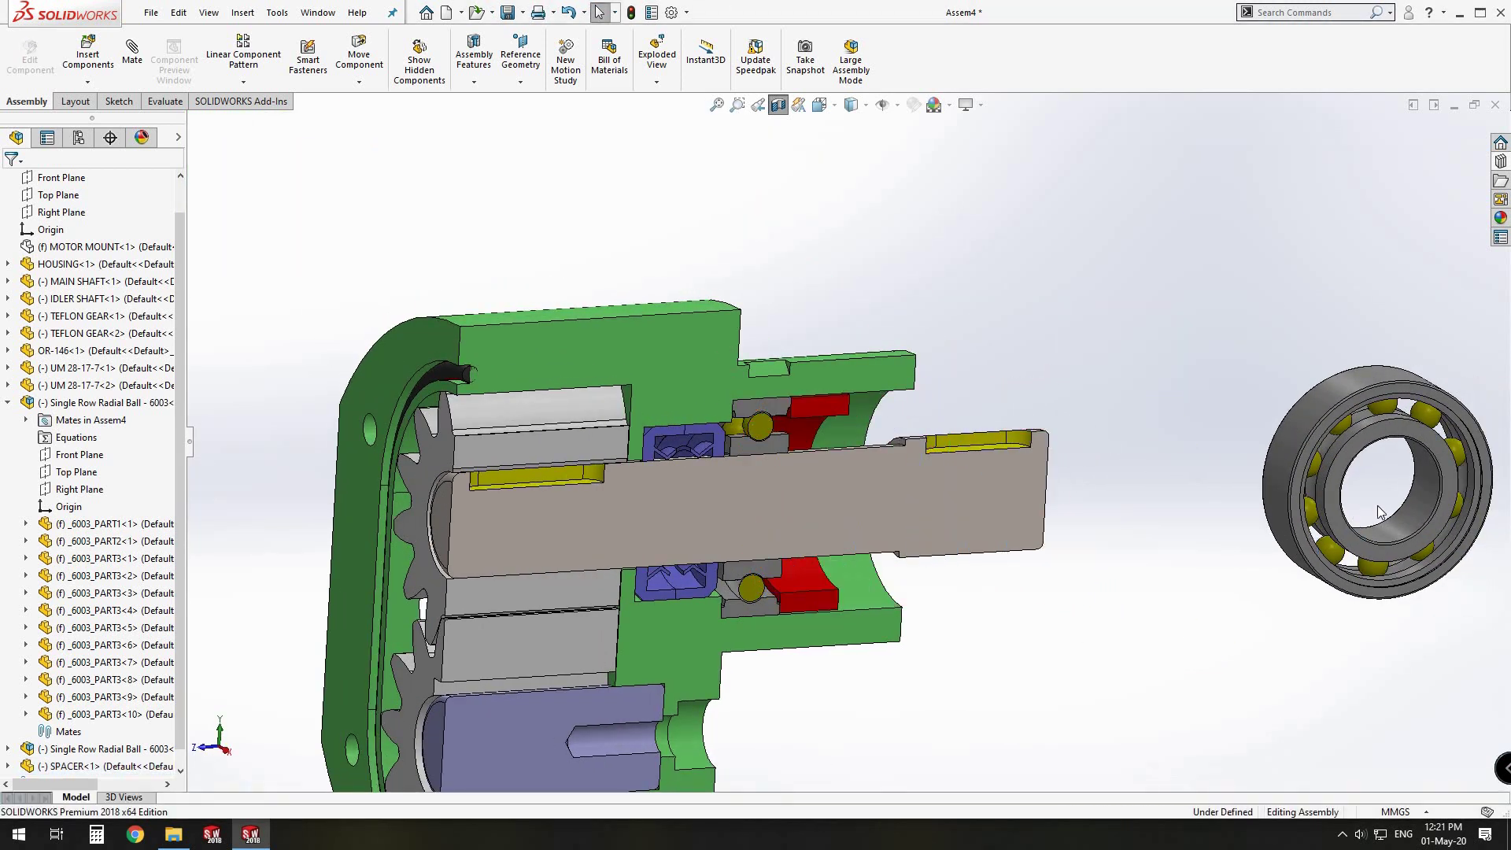
Step: Rotate the second 6003 bearing and mate its bore concentric with the main shaft
right_drag(1304, 513, 1268, 532)
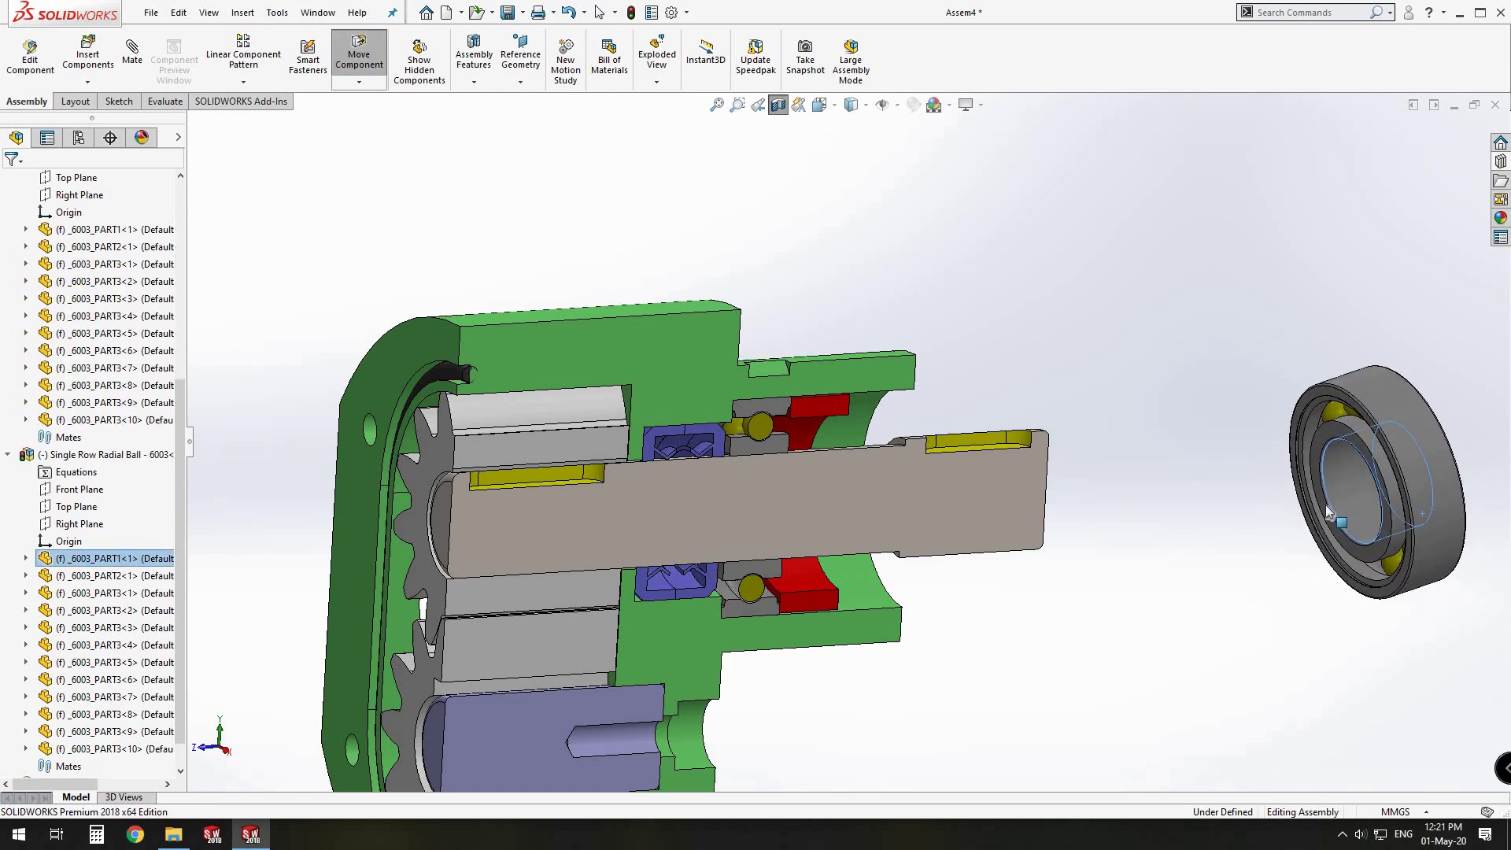
click(1341, 513)
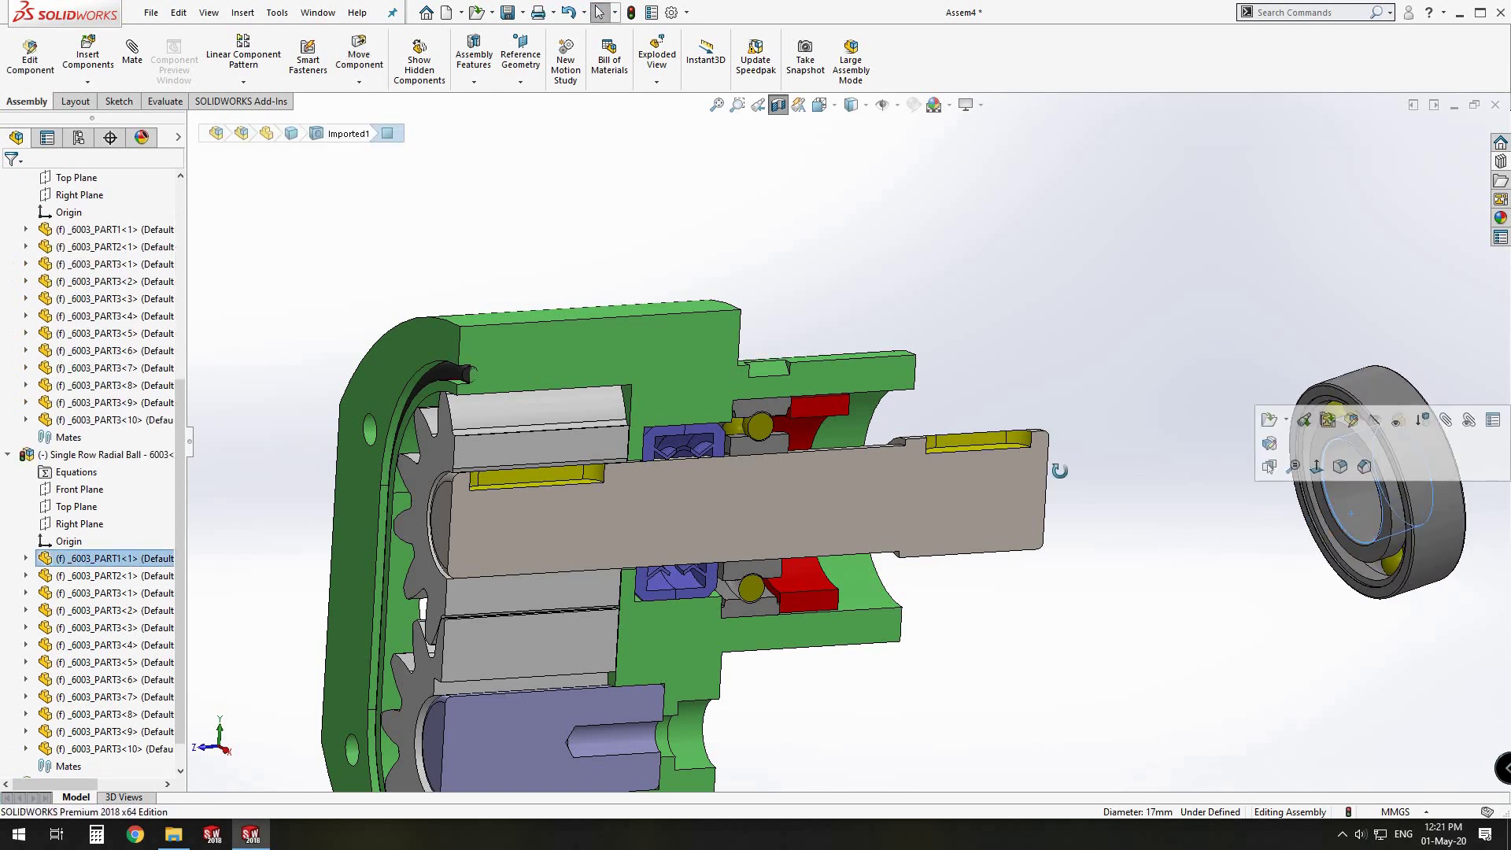
middle_drag(1054, 466, 862, 456)
ctrl+click(861, 447)
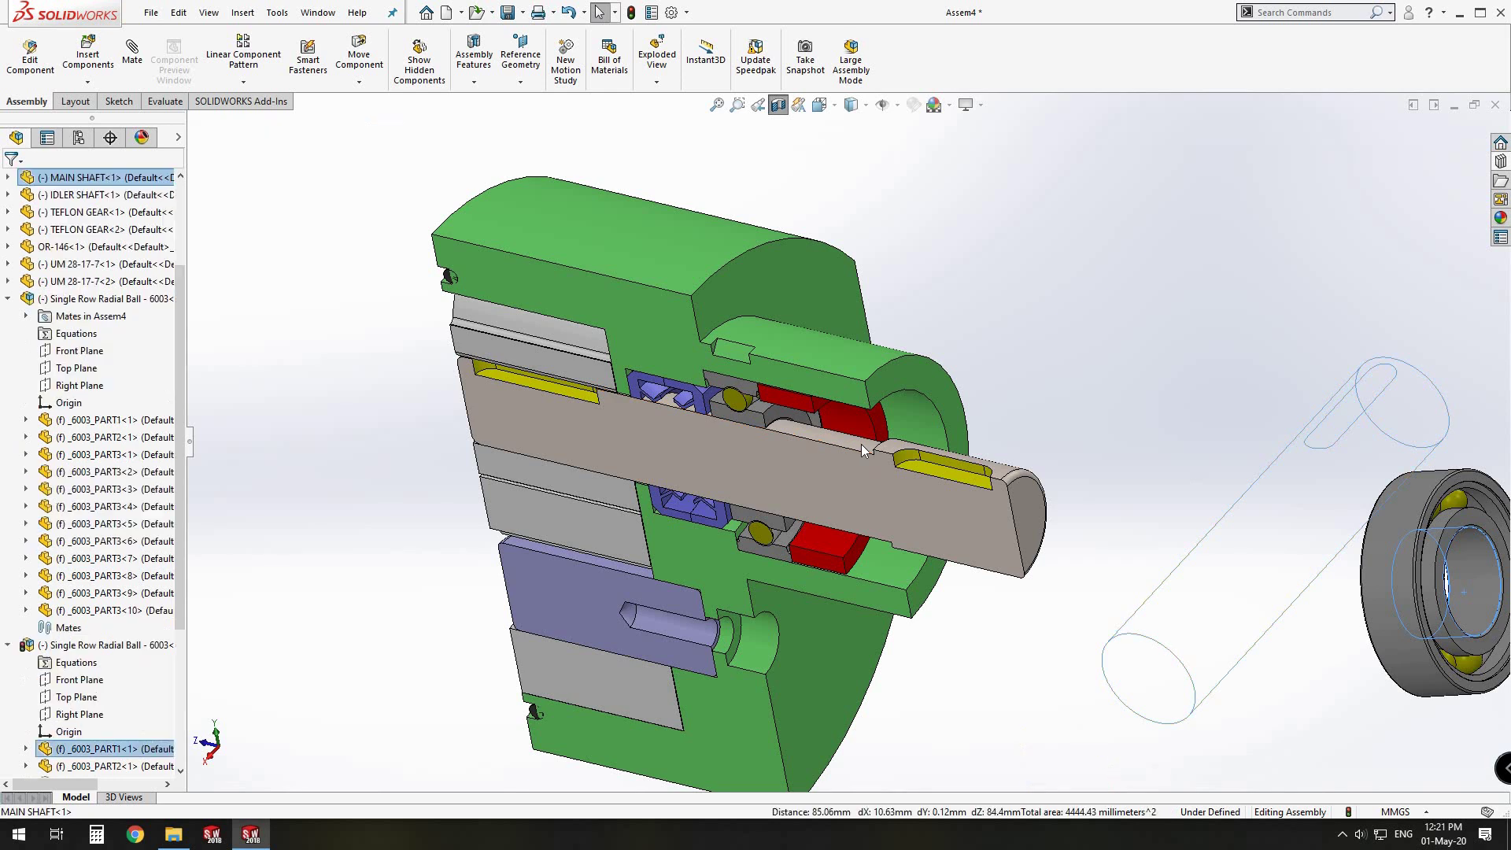
click(958, 431)
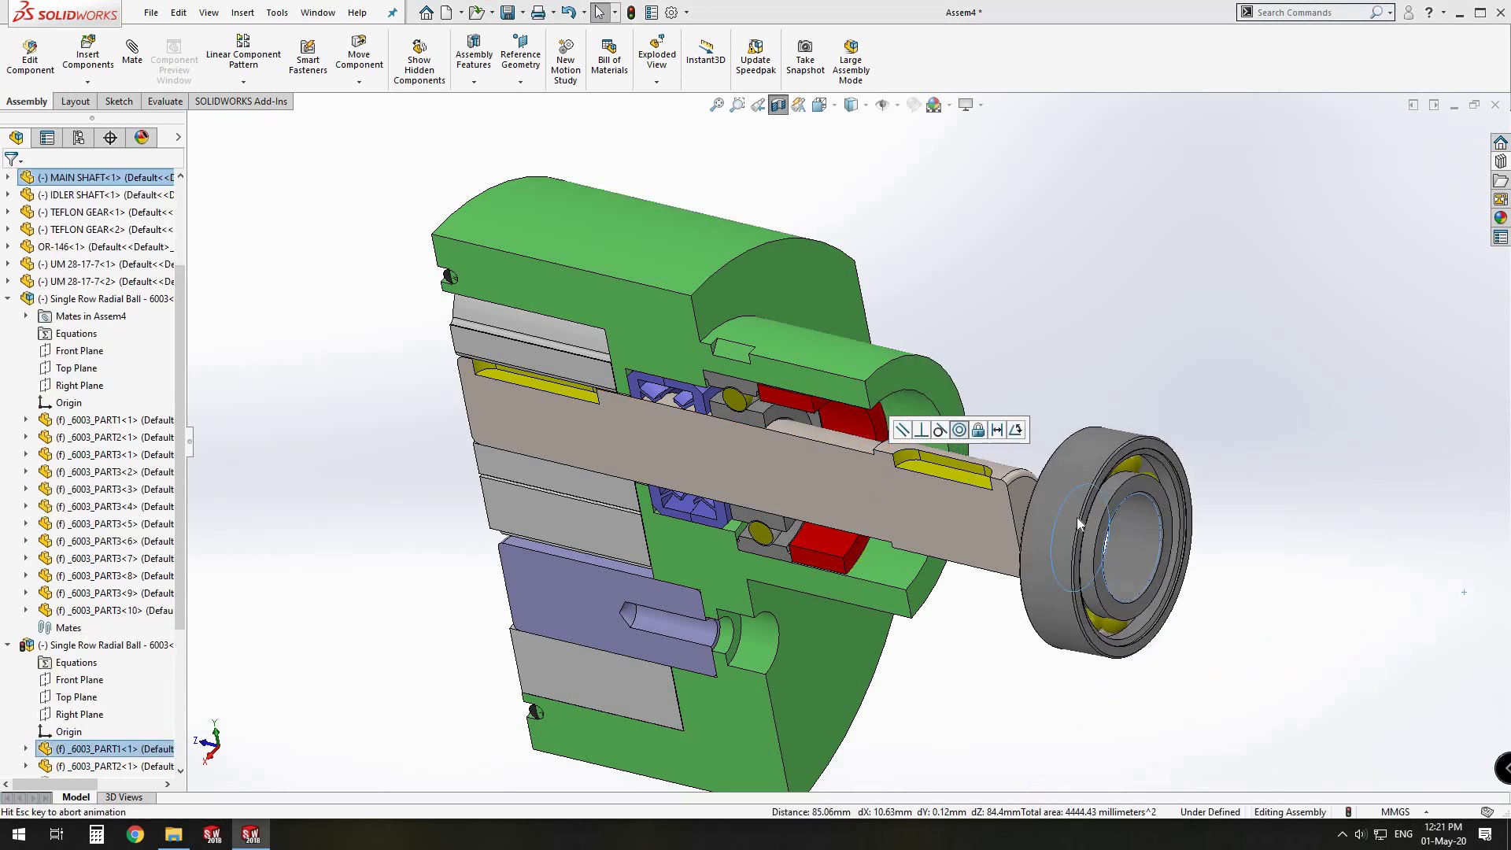
click(1196, 516)
Step: Mate the second bearing's outer ring face coincident with the spacer's free end face inside the housing bore
middle_drag(1206, 391, 848, 434)
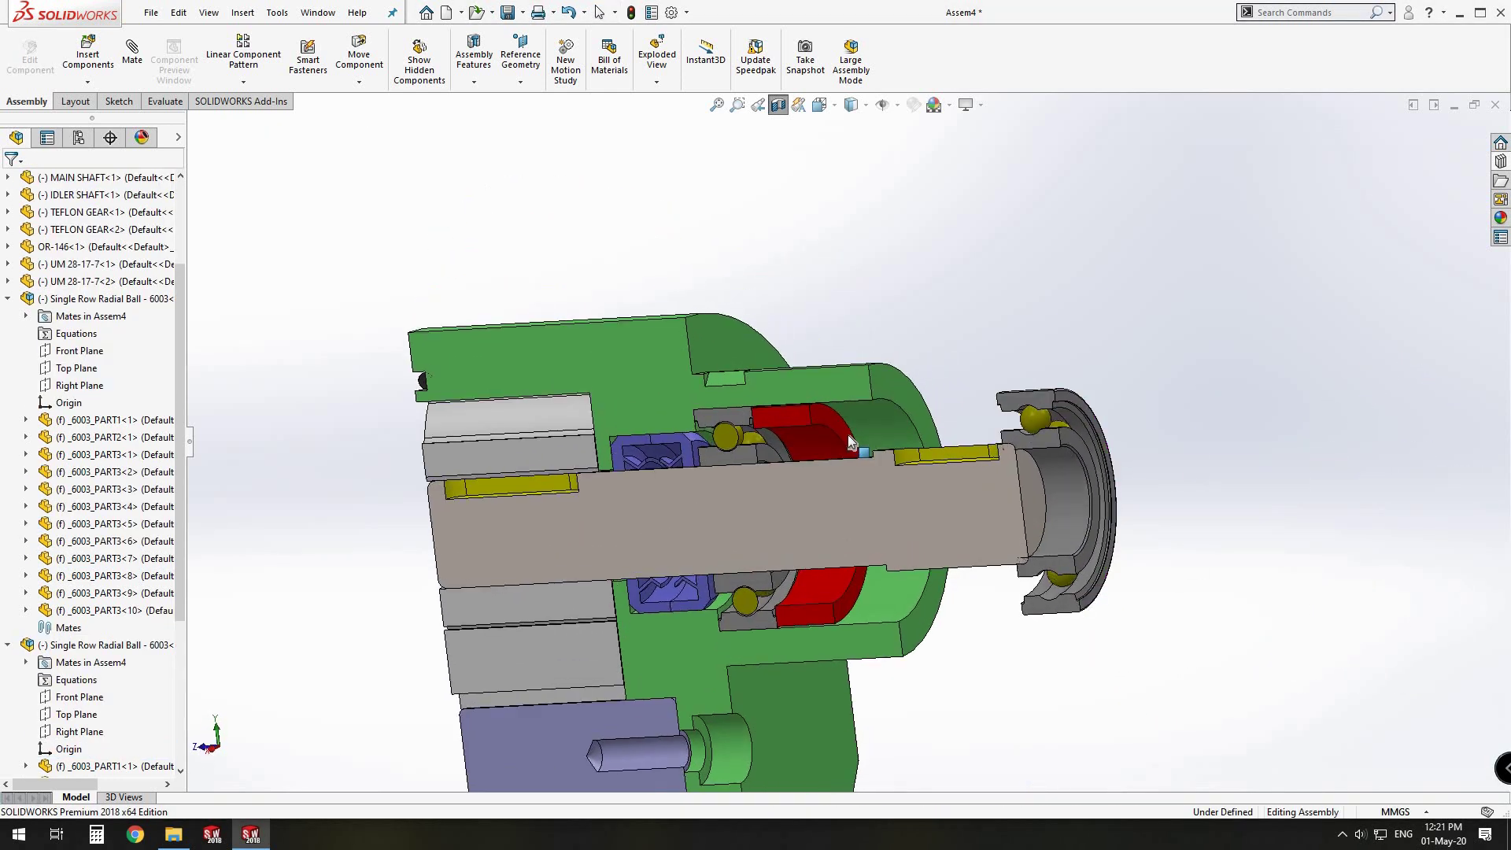
click(894, 450)
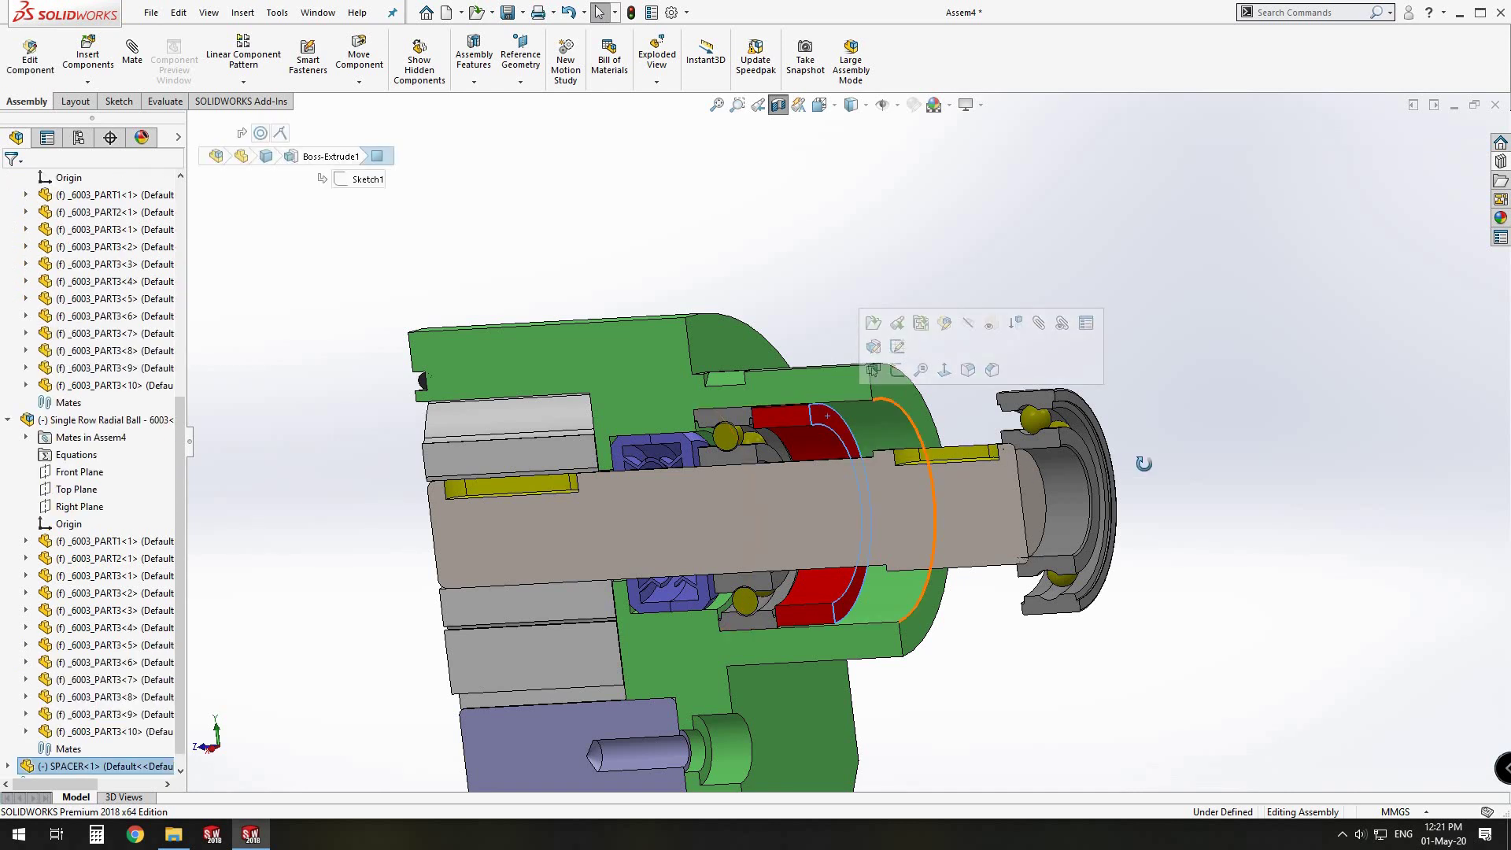
middle_drag(1164, 455, 1094, 405)
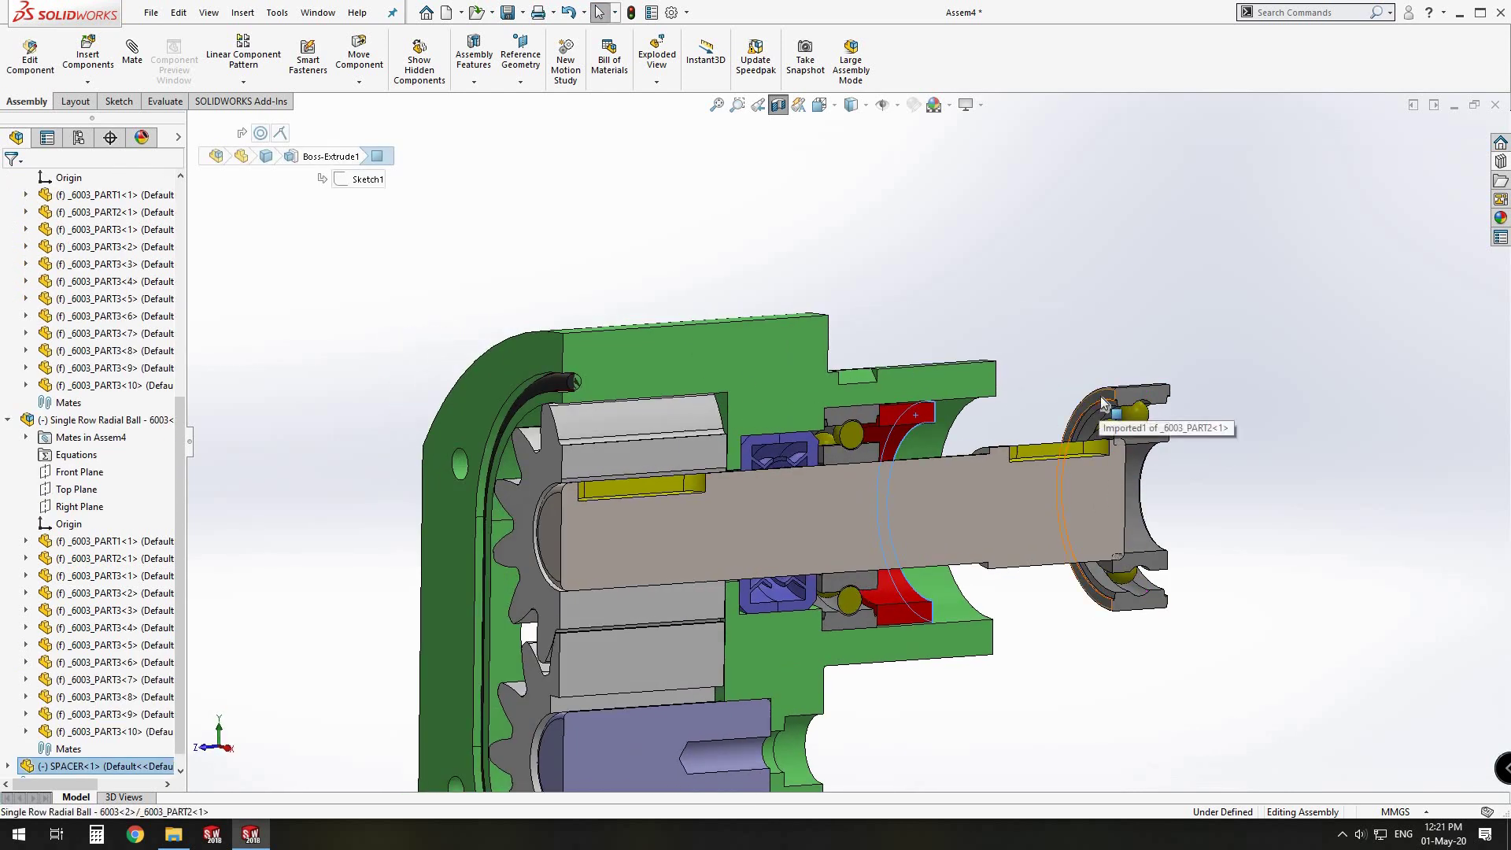
click(1102, 398)
click(1145, 384)
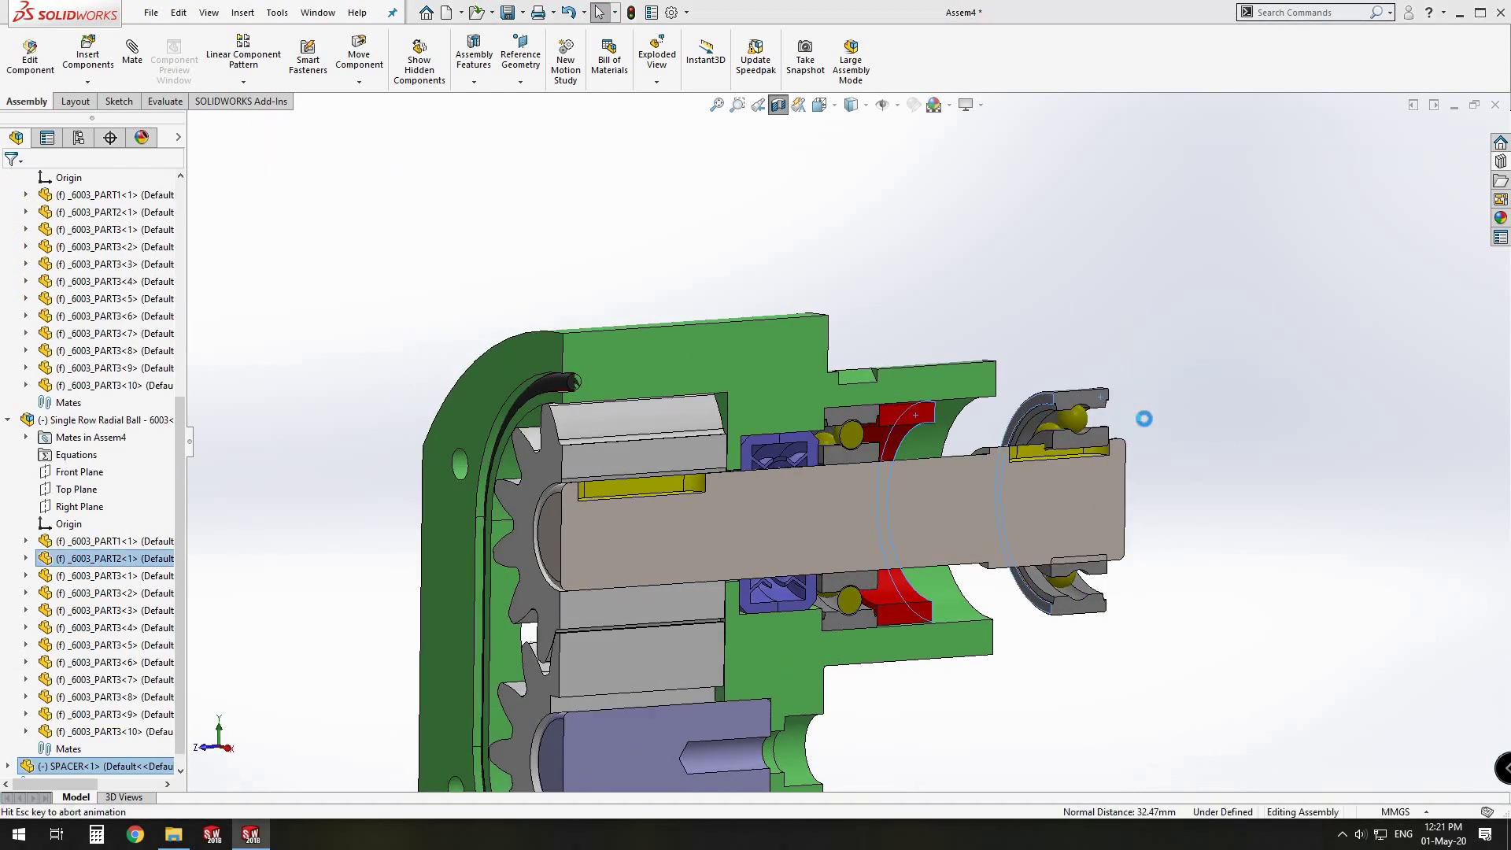
Step: Examine the seating of both bearings and the spacer against the shaft and housing in a view normal to the section
scroll(979, 470, down, 10)
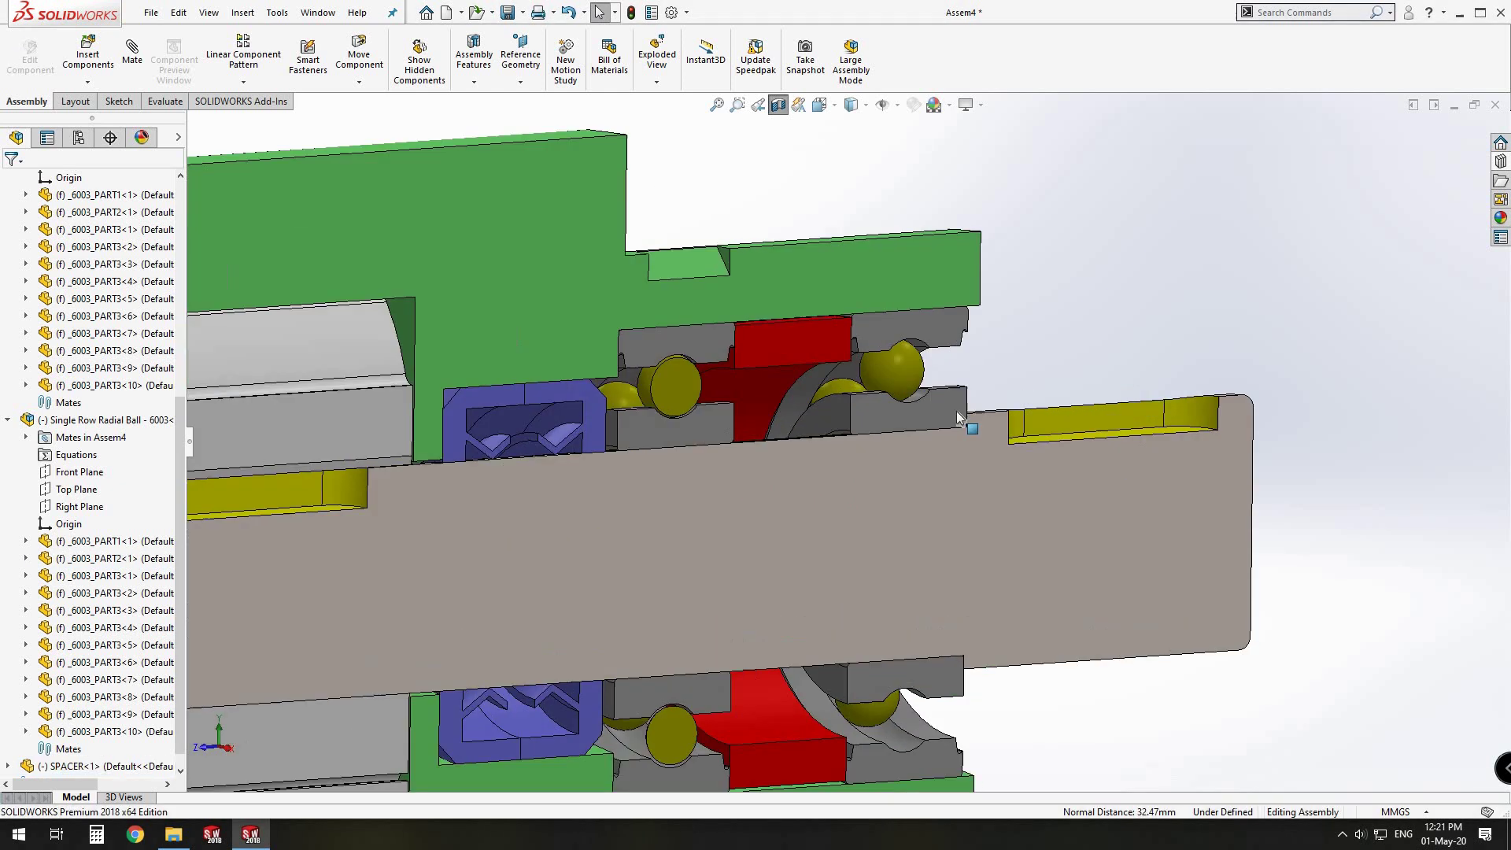
scroll(833, 395, up, 8)
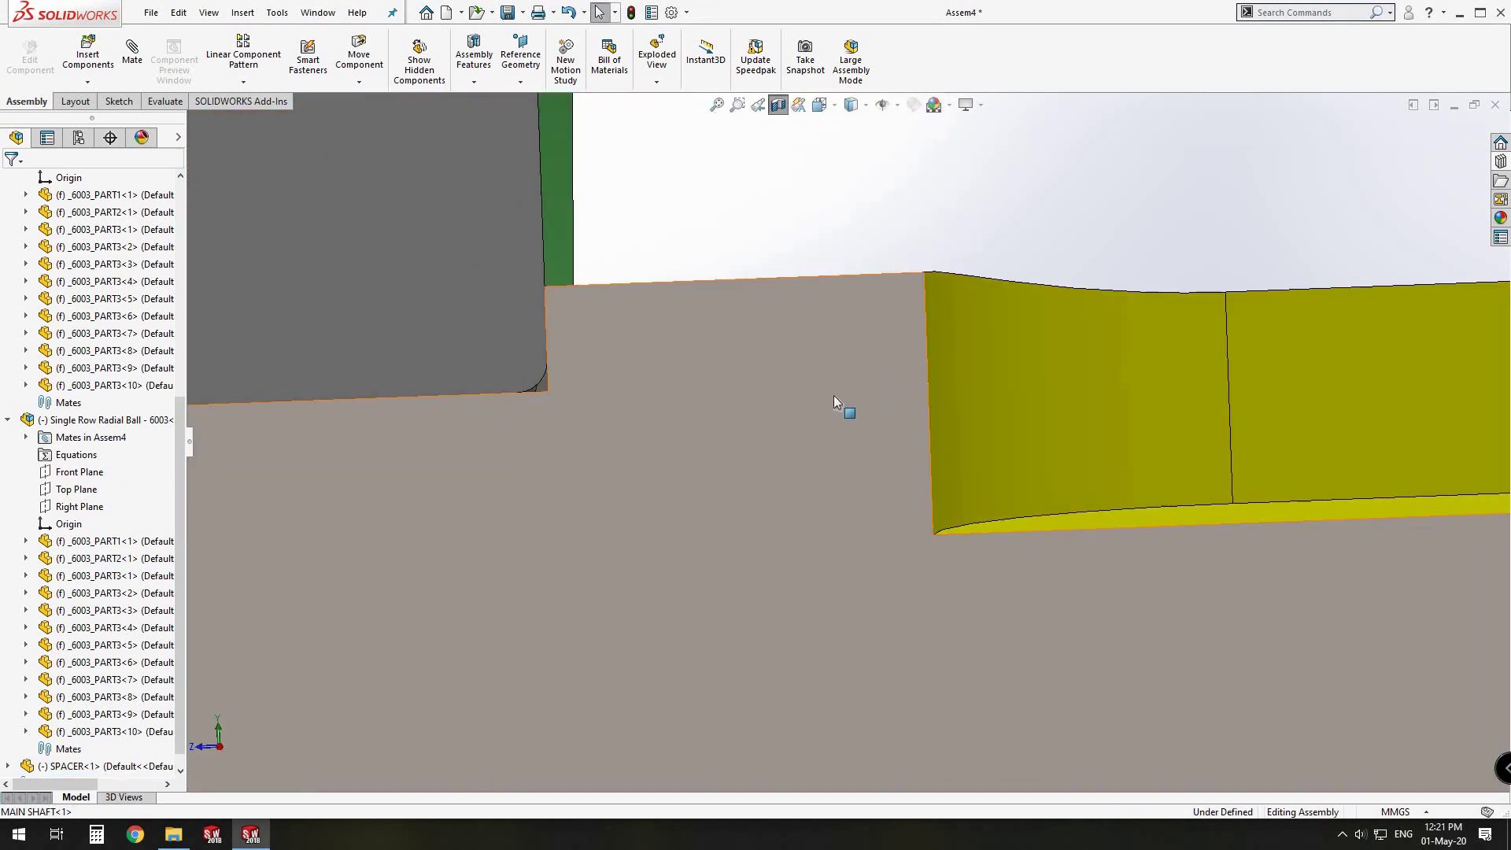
scroll(779, 444, up, 3)
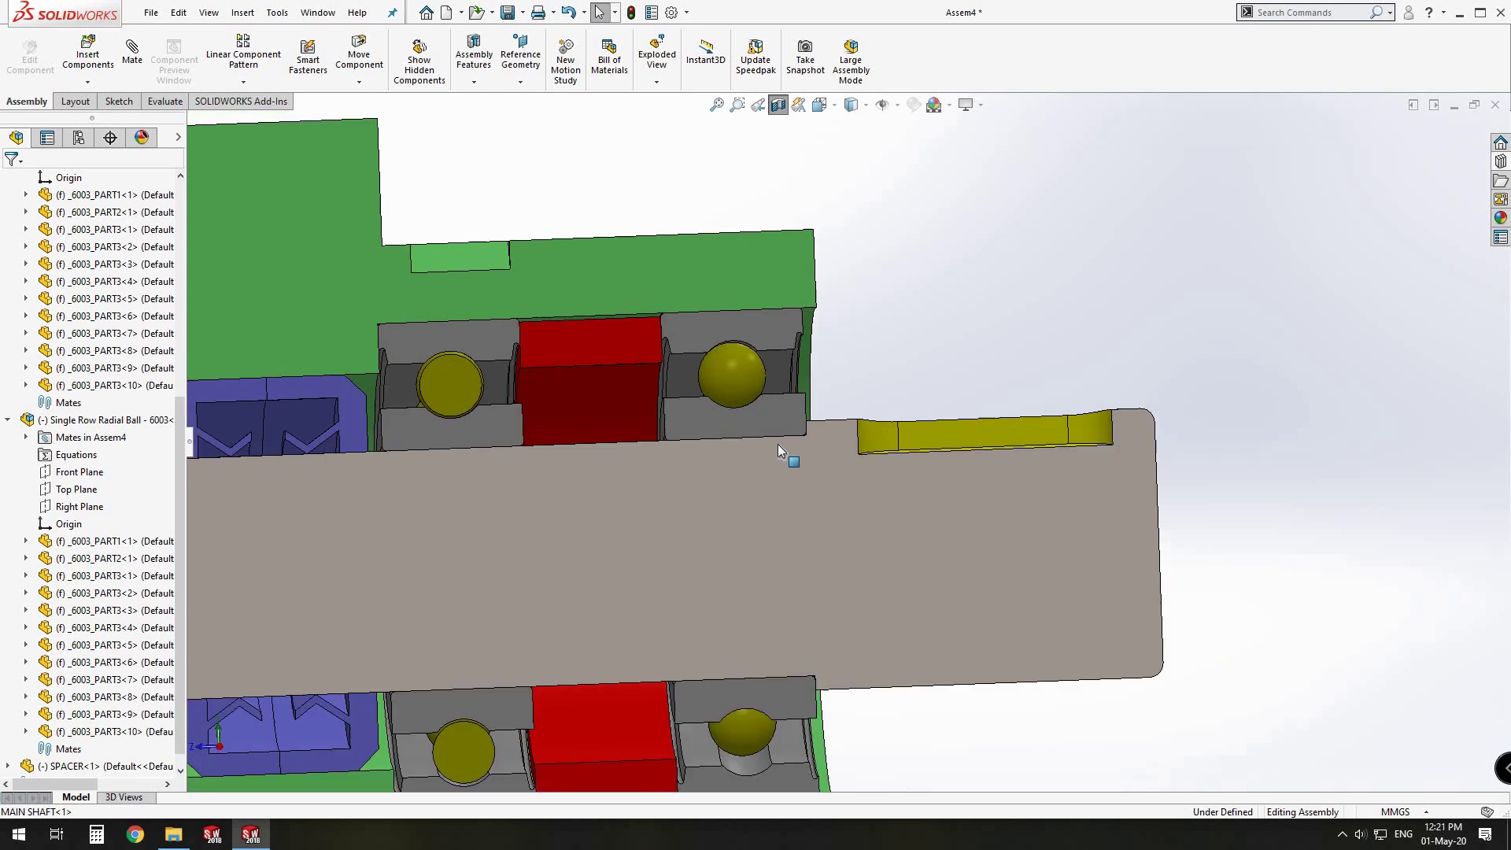
key(space)
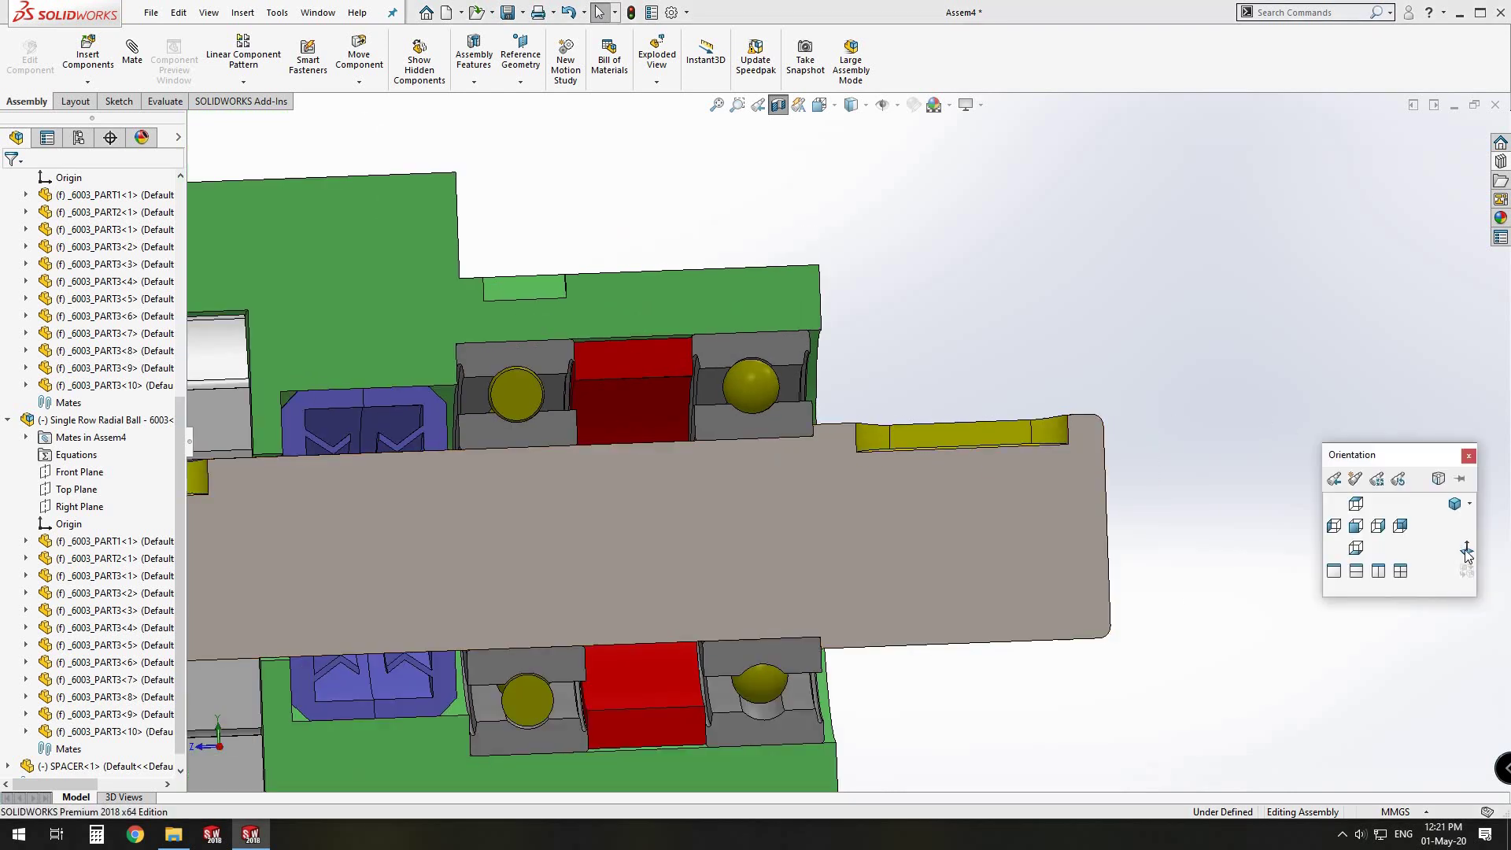
click(1465, 551)
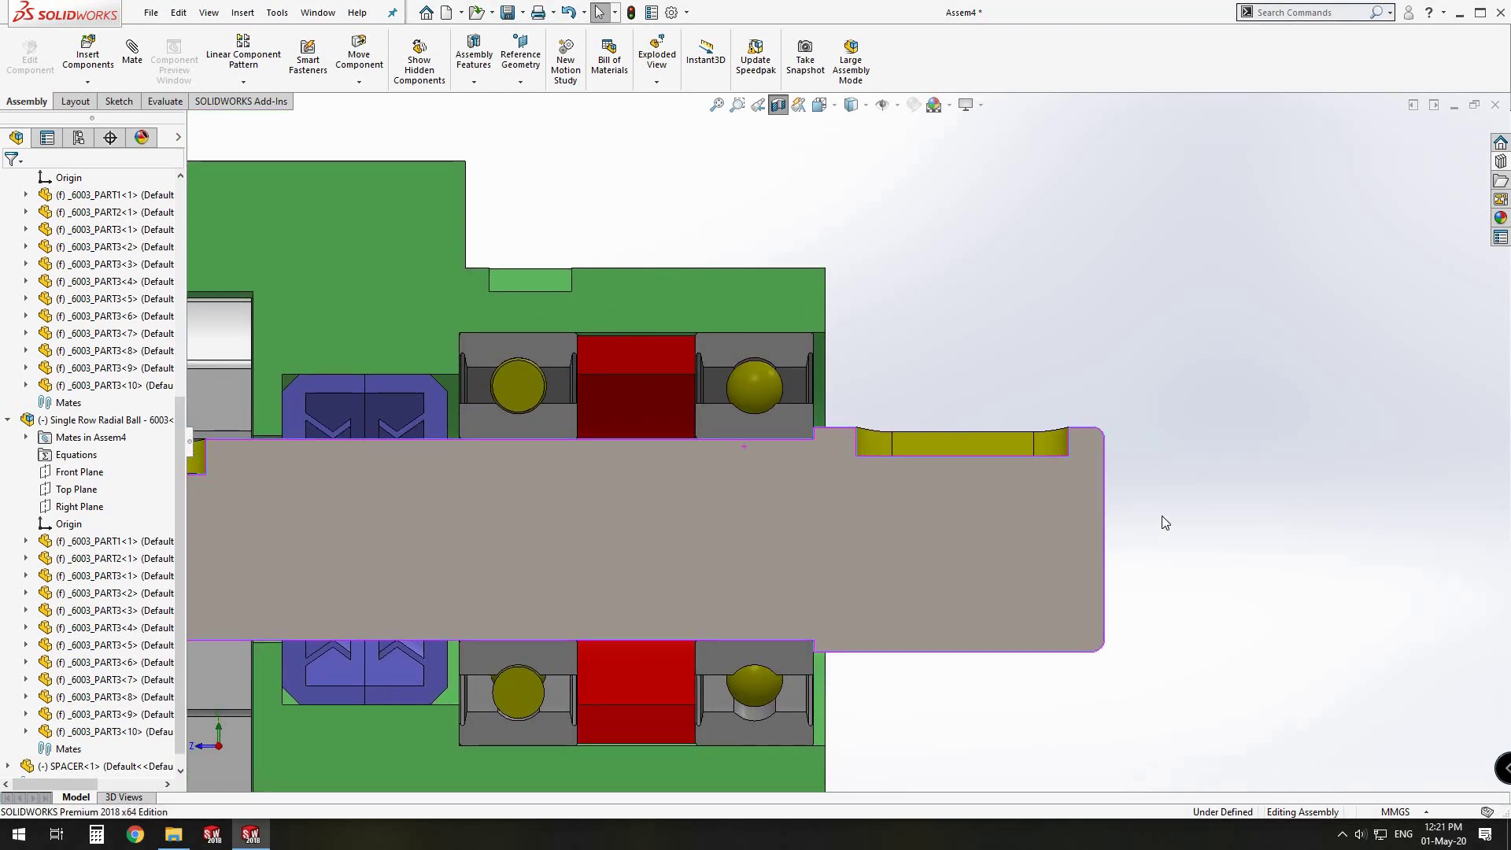
scroll(905, 567, up, 6)
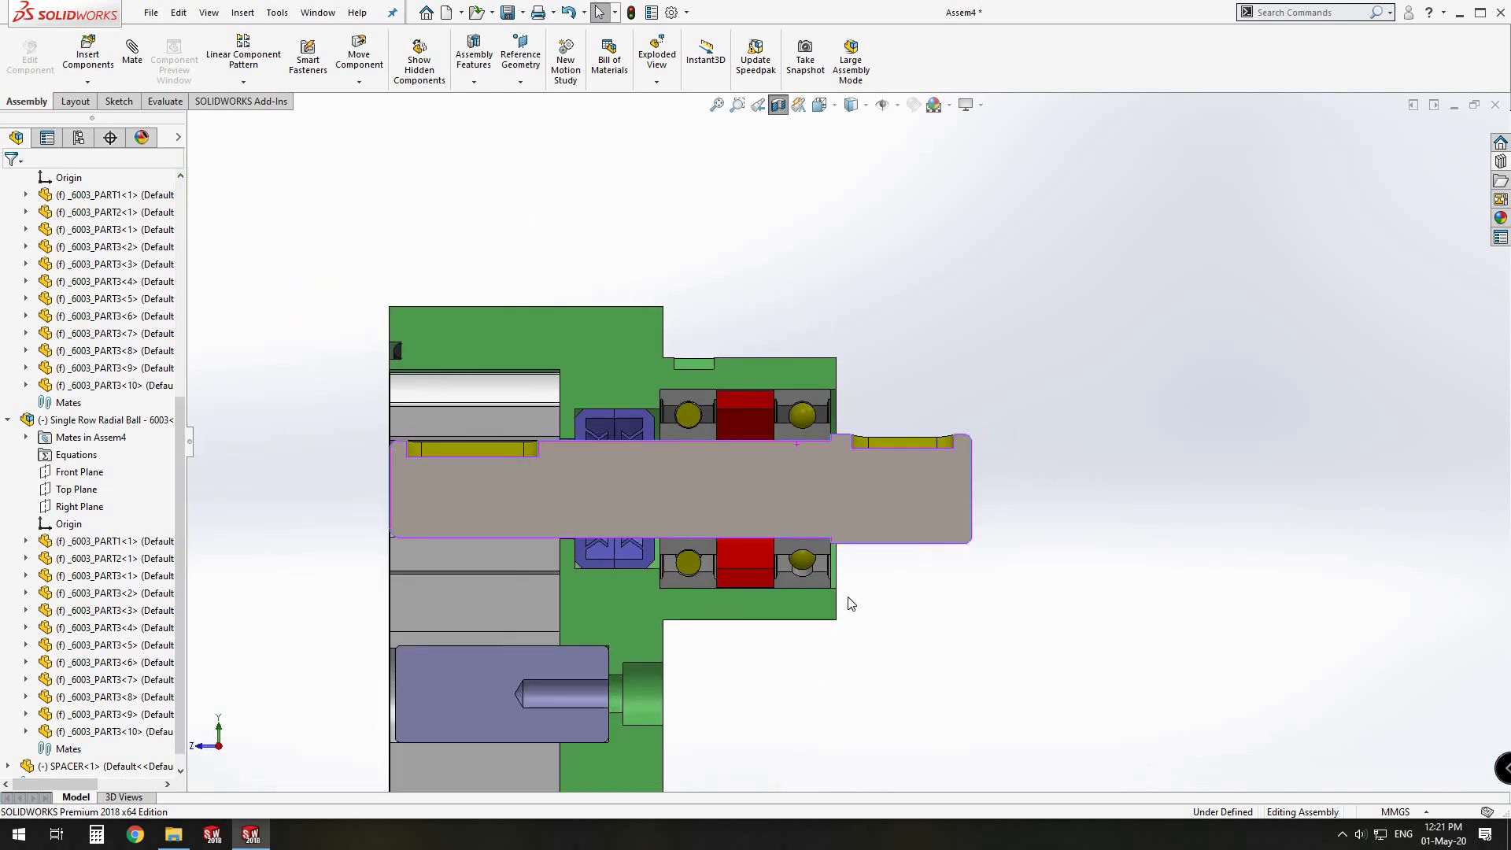
middle_drag(785, 556, 858, 630)
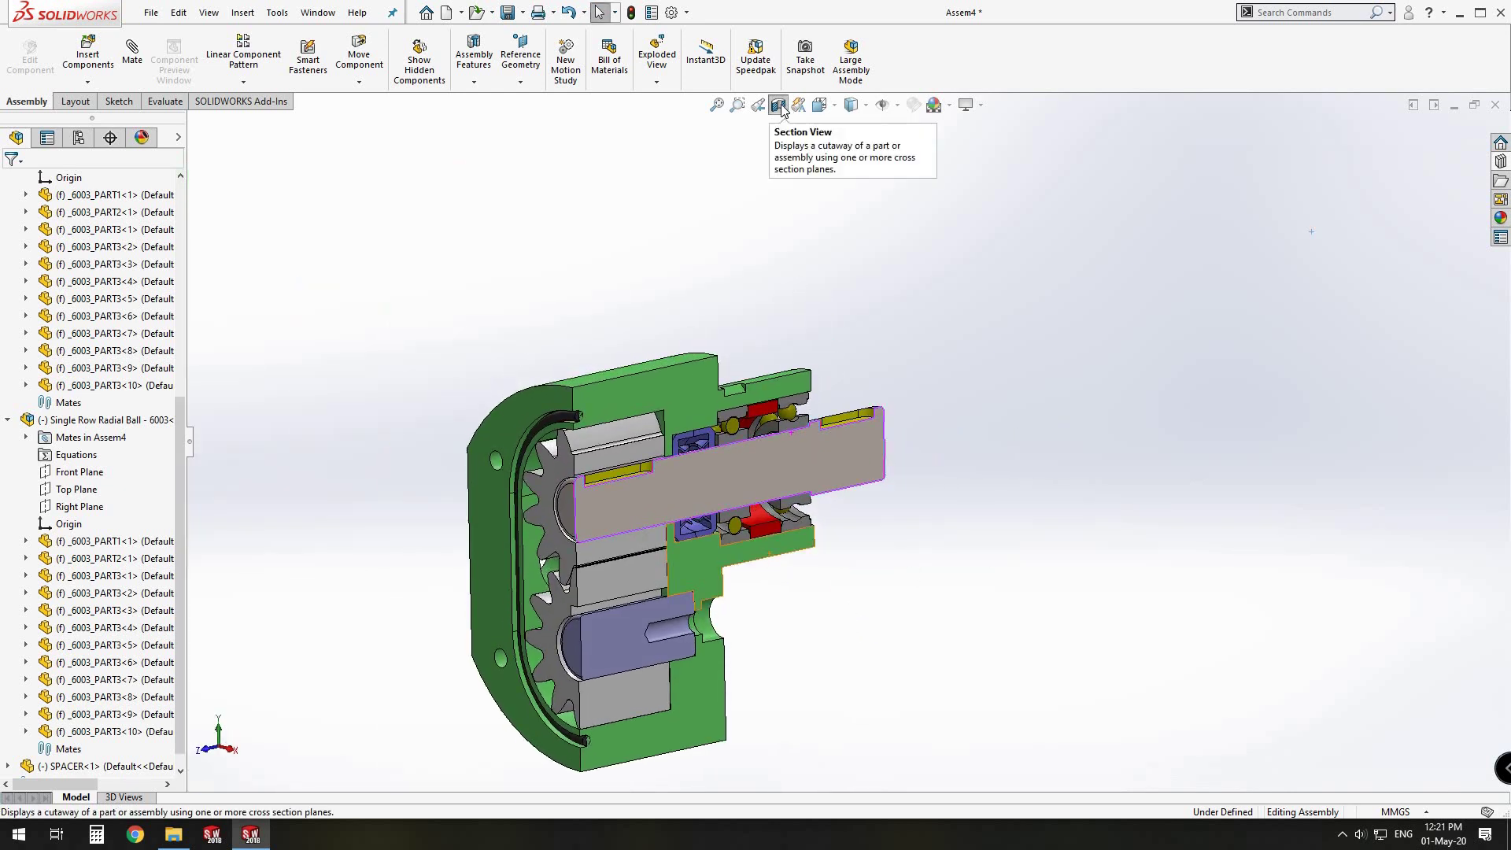
Step: Turn off the section view and collapse all expanded items in the assembly's component tree
click(778, 106)
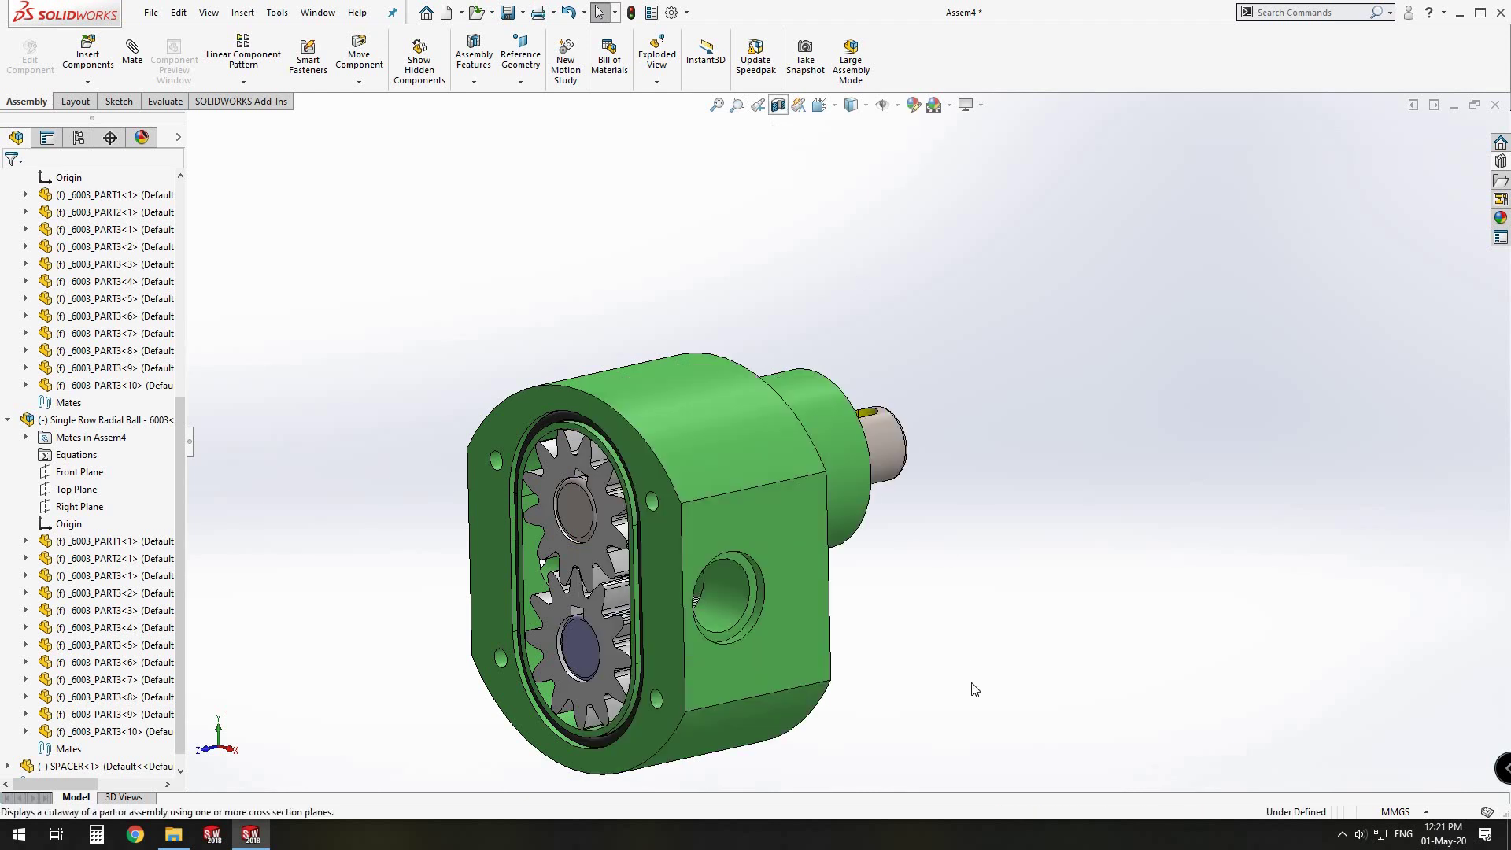
right_click(14, 381)
click(41, 384)
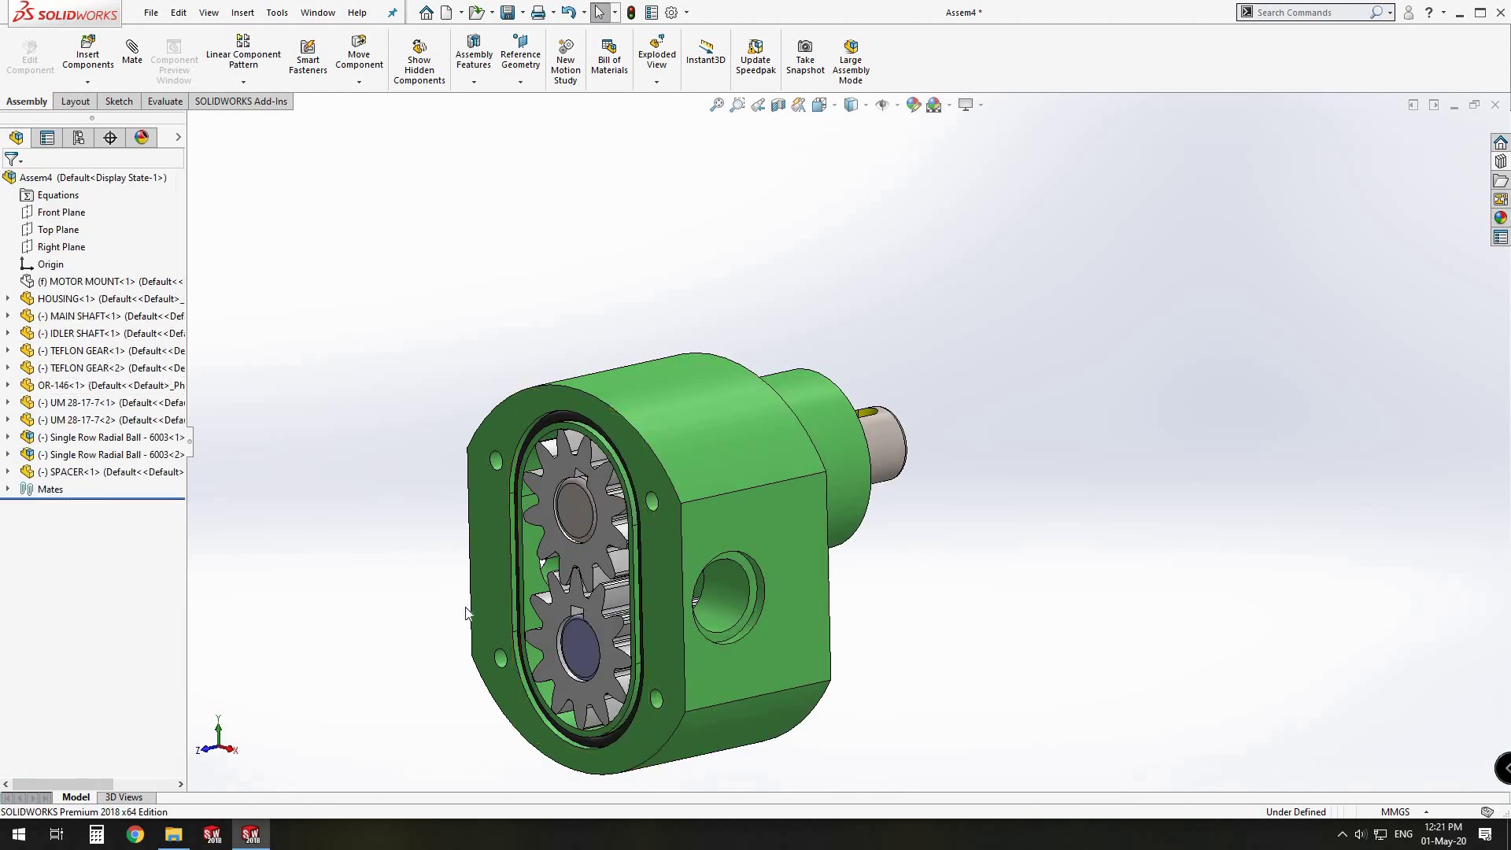
Step: Insert the FRONT COVER part and place it in front of the housing's open gear chamber
scroll(779, 563, up, 2)
scroll(777, 557, down, 1)
click(87, 53)
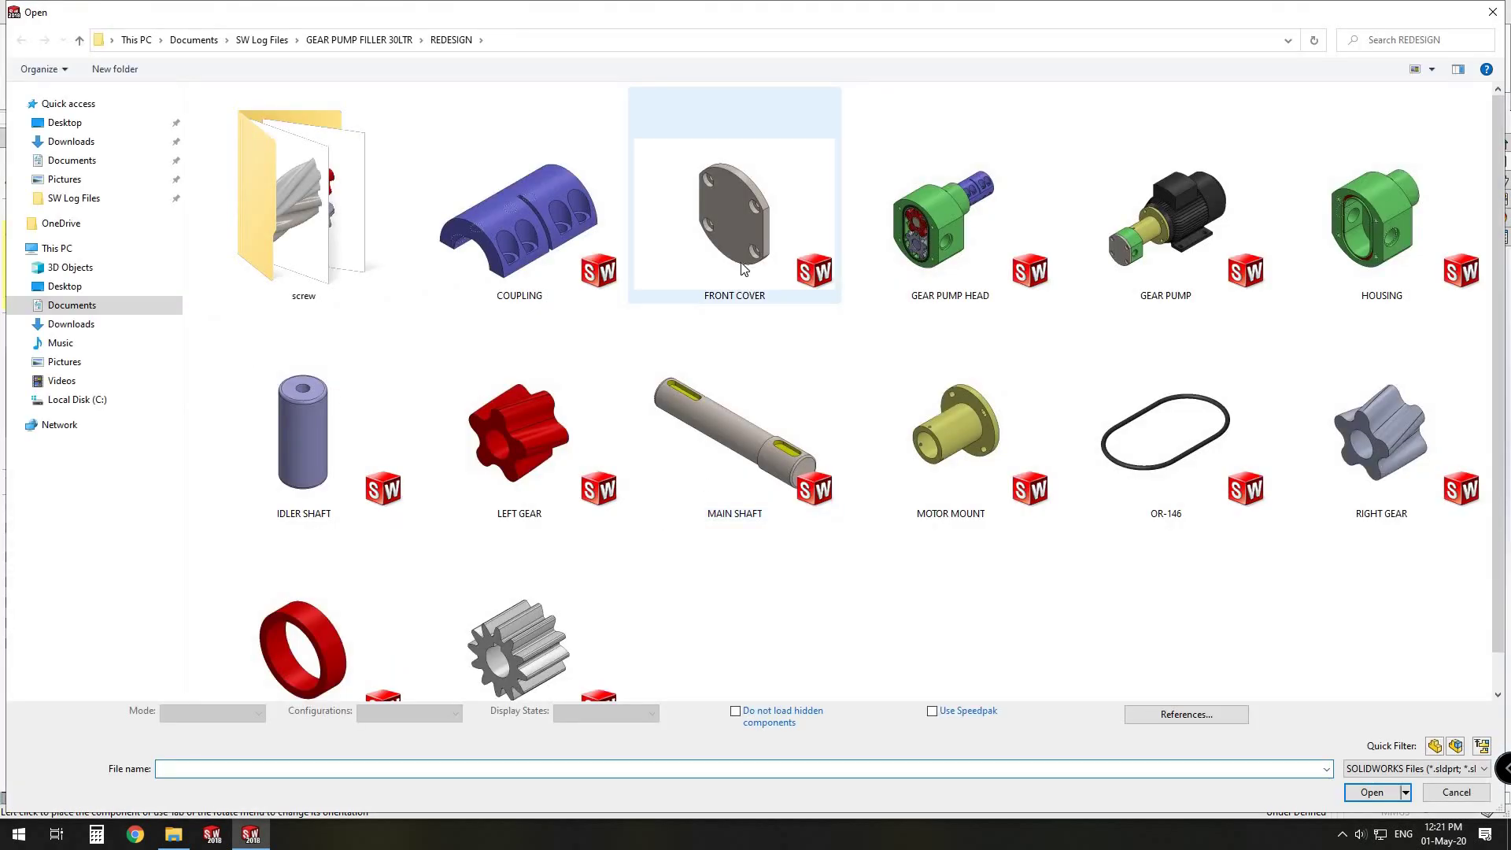
double_click(739, 236)
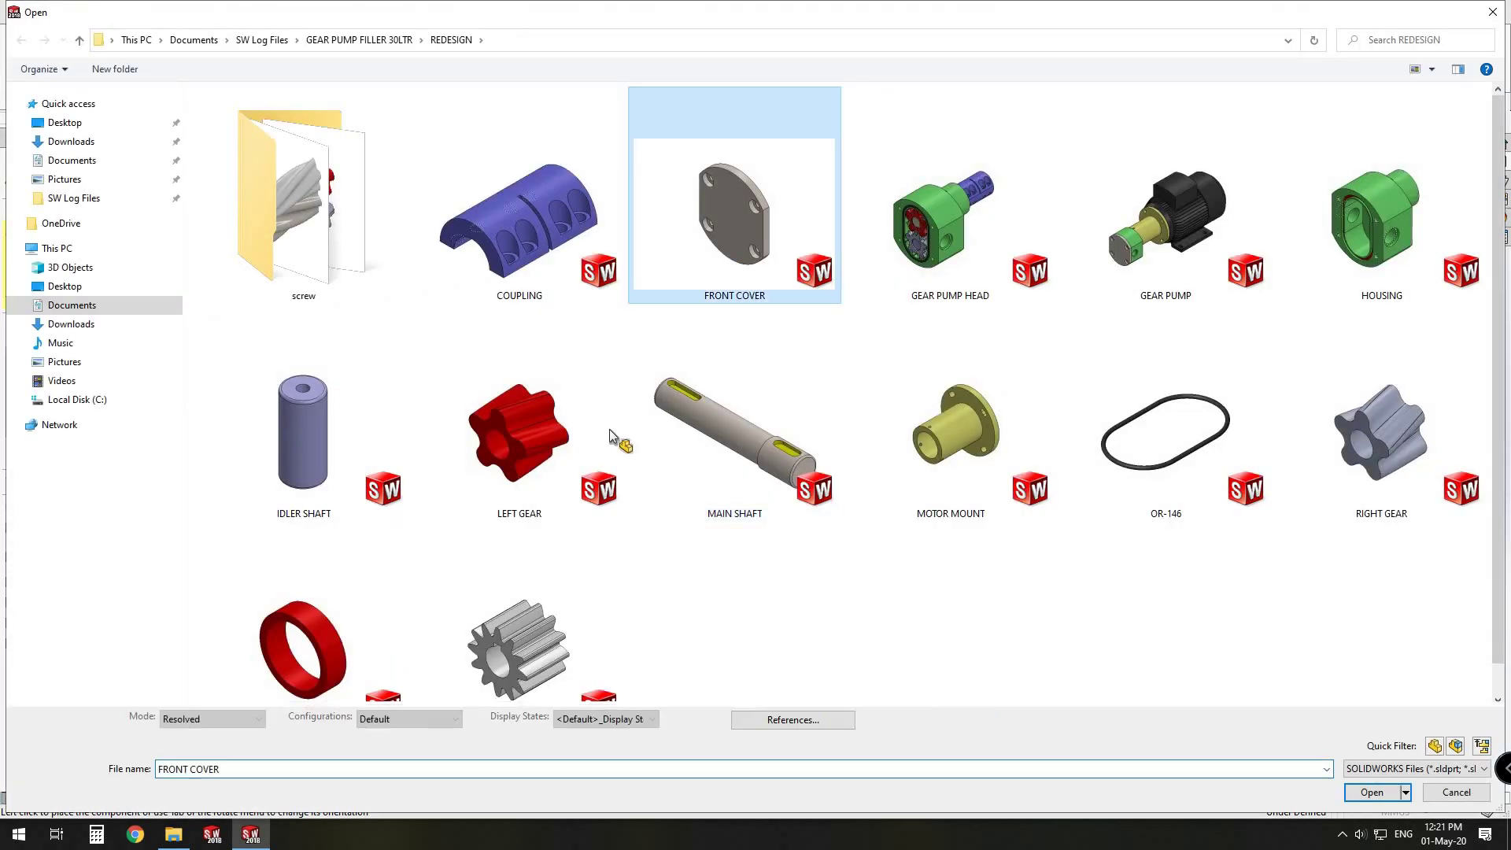
click(510, 532)
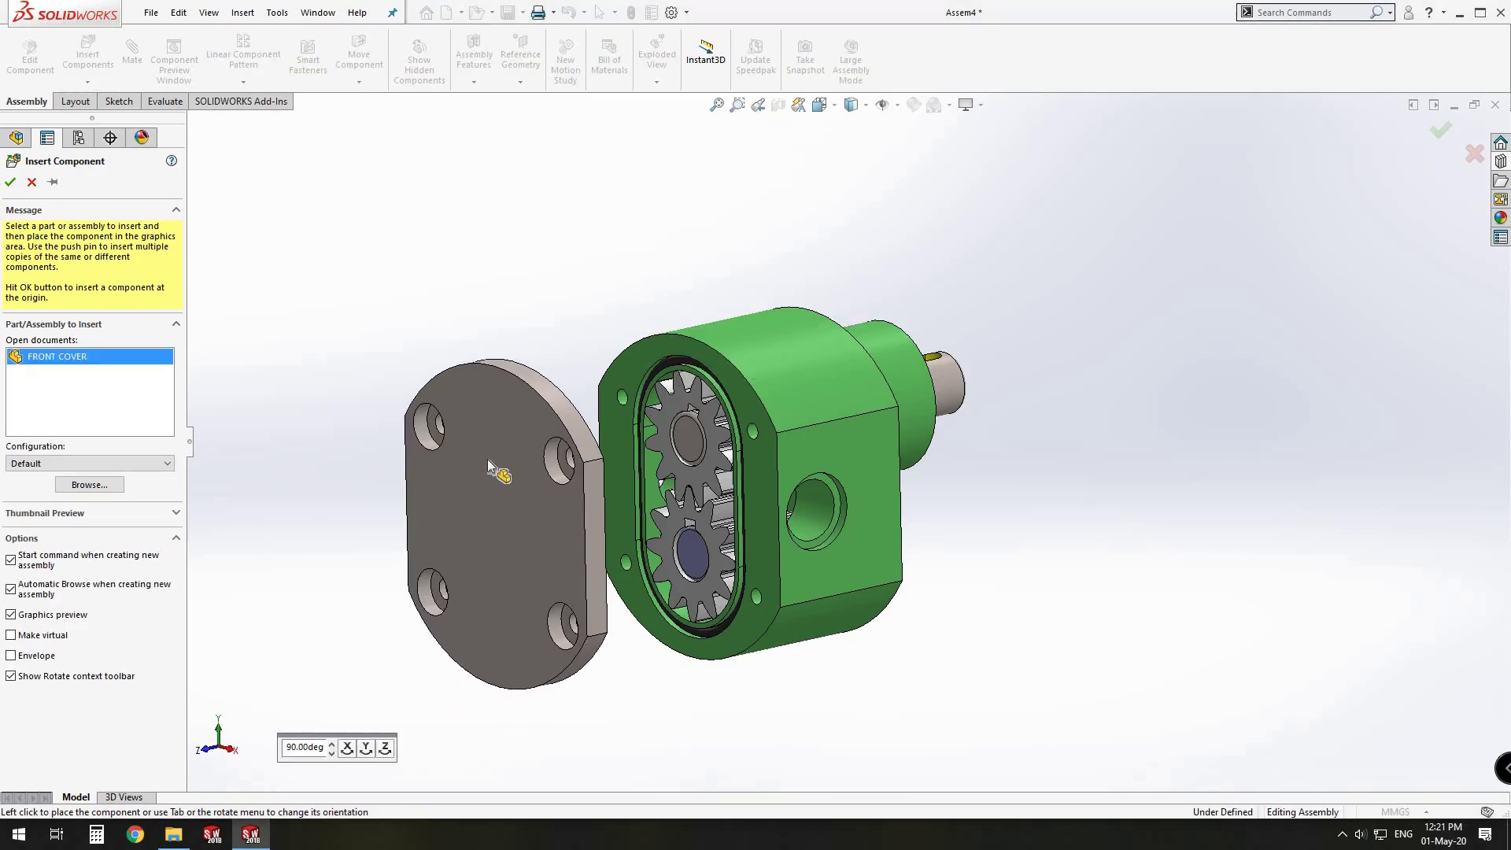
Step: Mate the front cover's upper bolt hole nearest the side port concentric with the matching tapped hole in the housing
middle_drag(580, 498, 650, 425)
scroll(669, 425, down, 3)
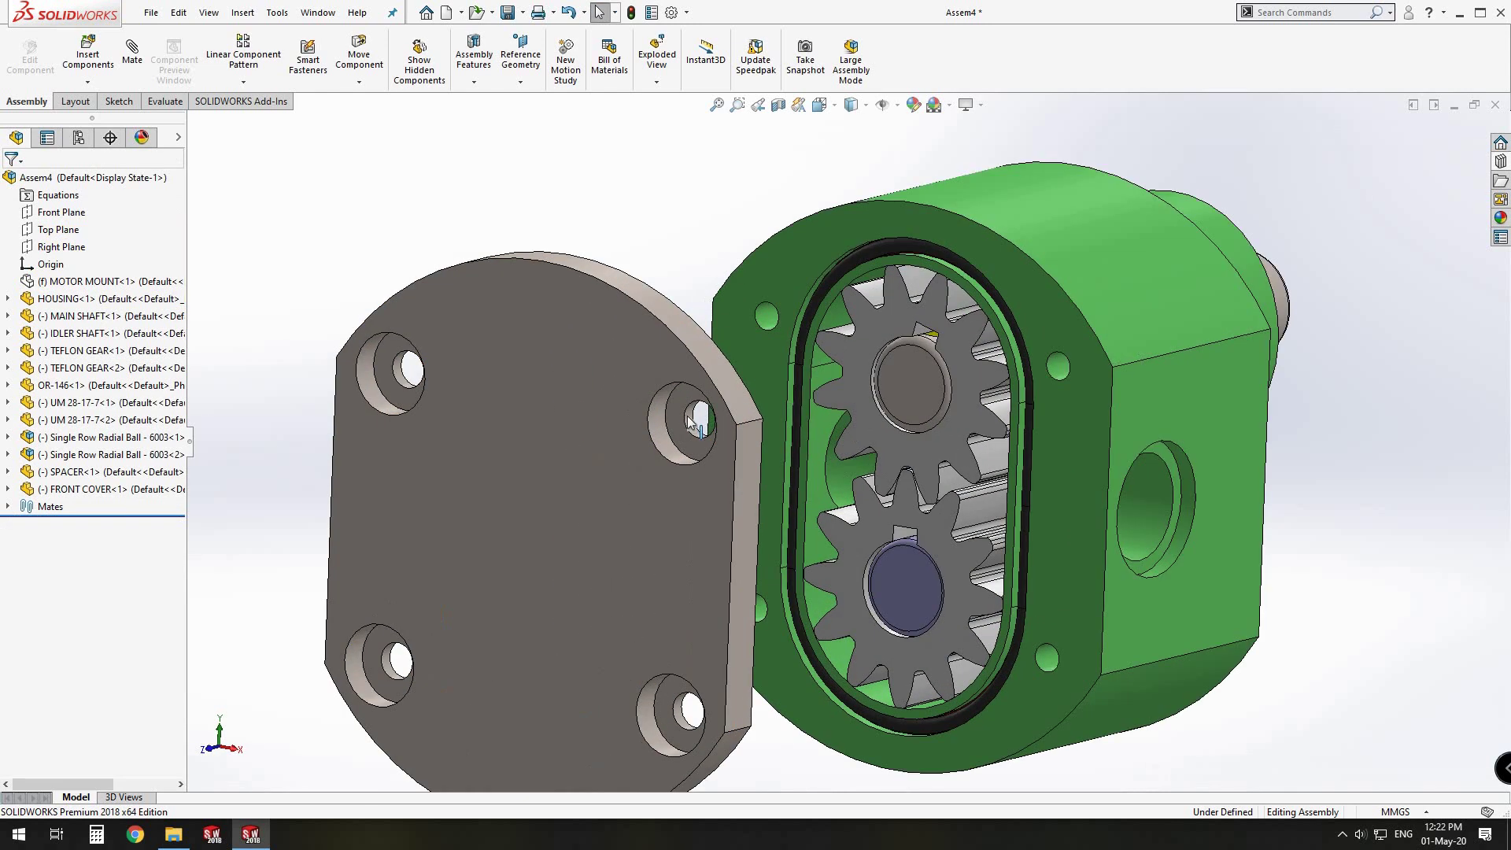
click(691, 425)
scroll(1070, 358, up, 3)
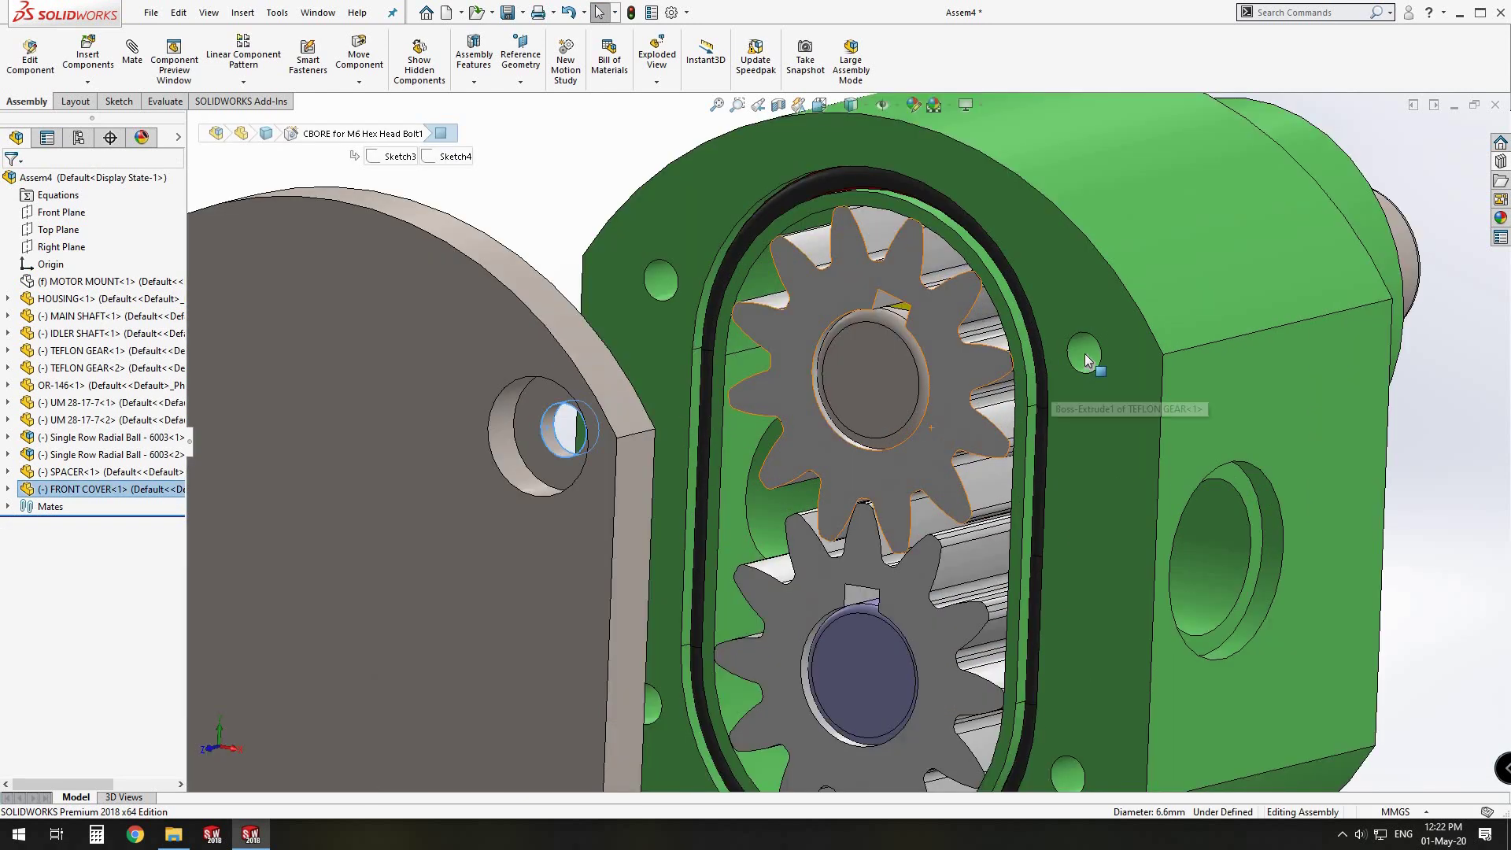
ctrl+click(1090, 358)
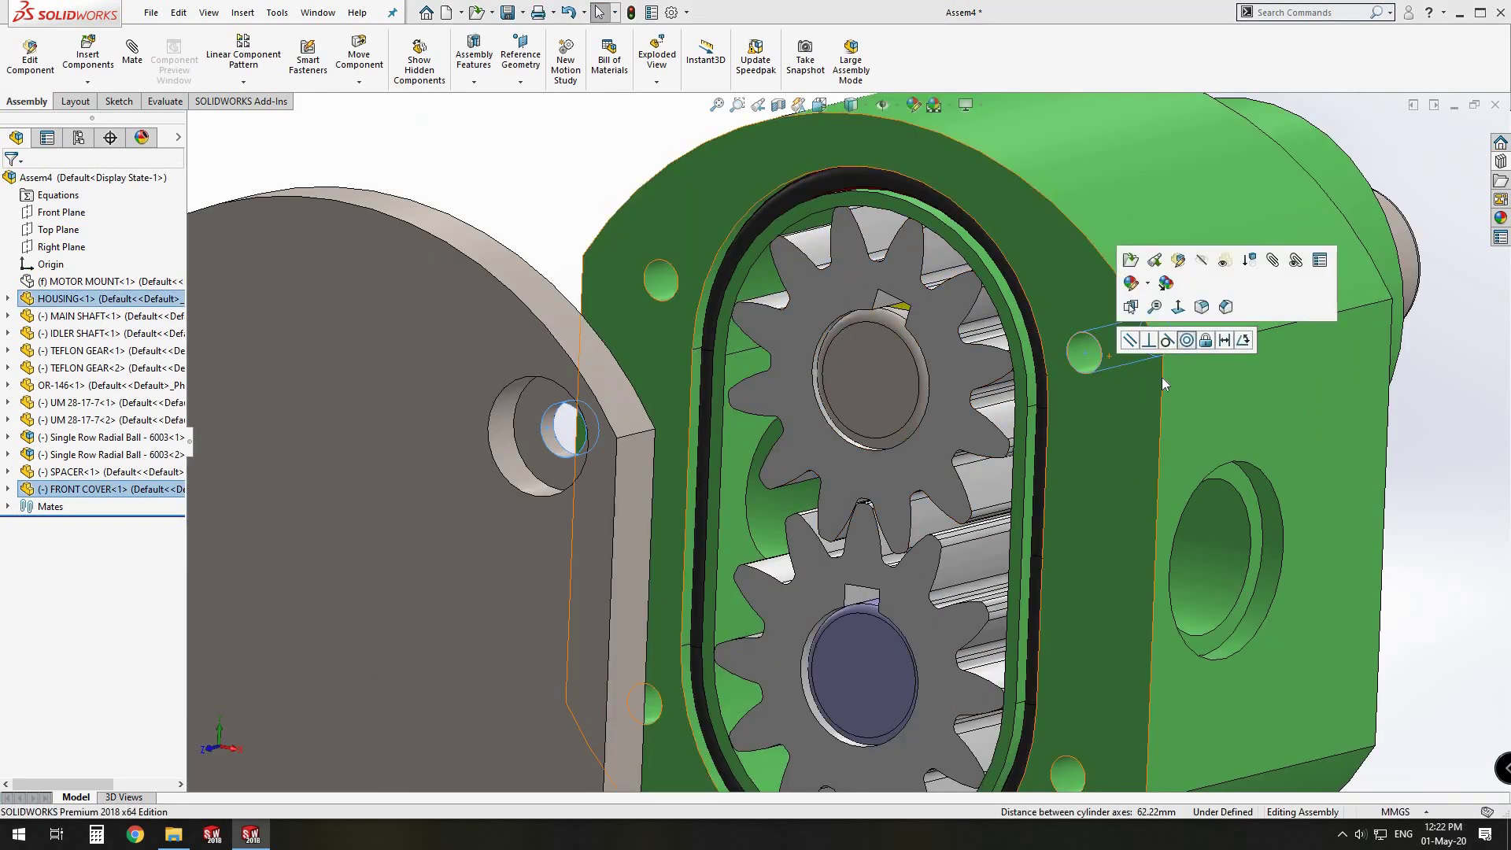
click(1186, 340)
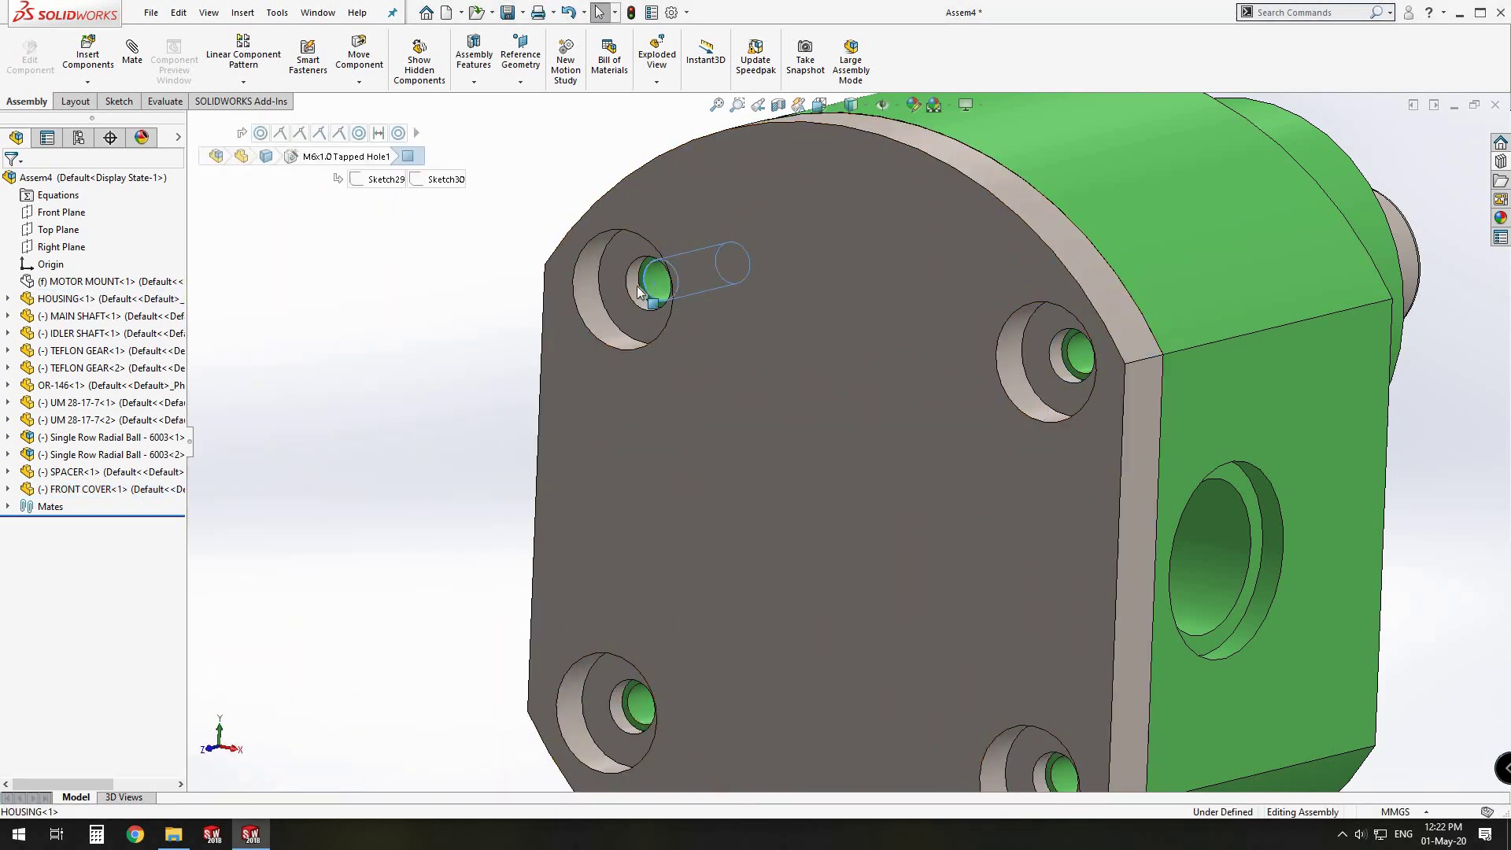
Step: Mate the front cover's other upper bolt hole concentric with its matching tapped hole in the housing
click(639, 293)
ctrl+click(682, 288)
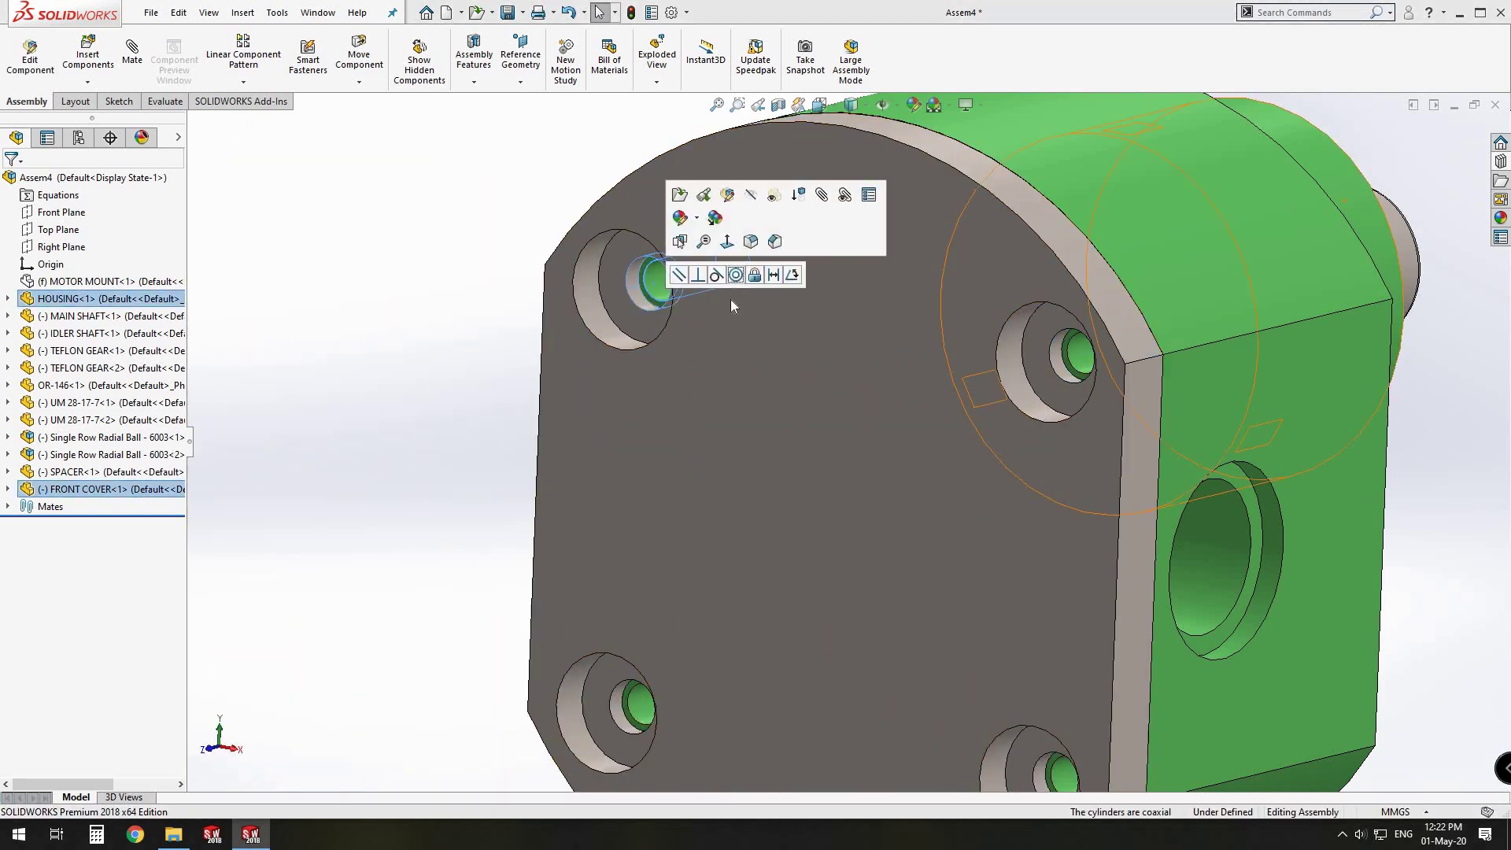
click(736, 275)
Step: Pull the front cover away from the housing and mate its inner face coincident with the housing's front face
scroll(744, 454, up, 3)
drag(782, 469, 645, 499)
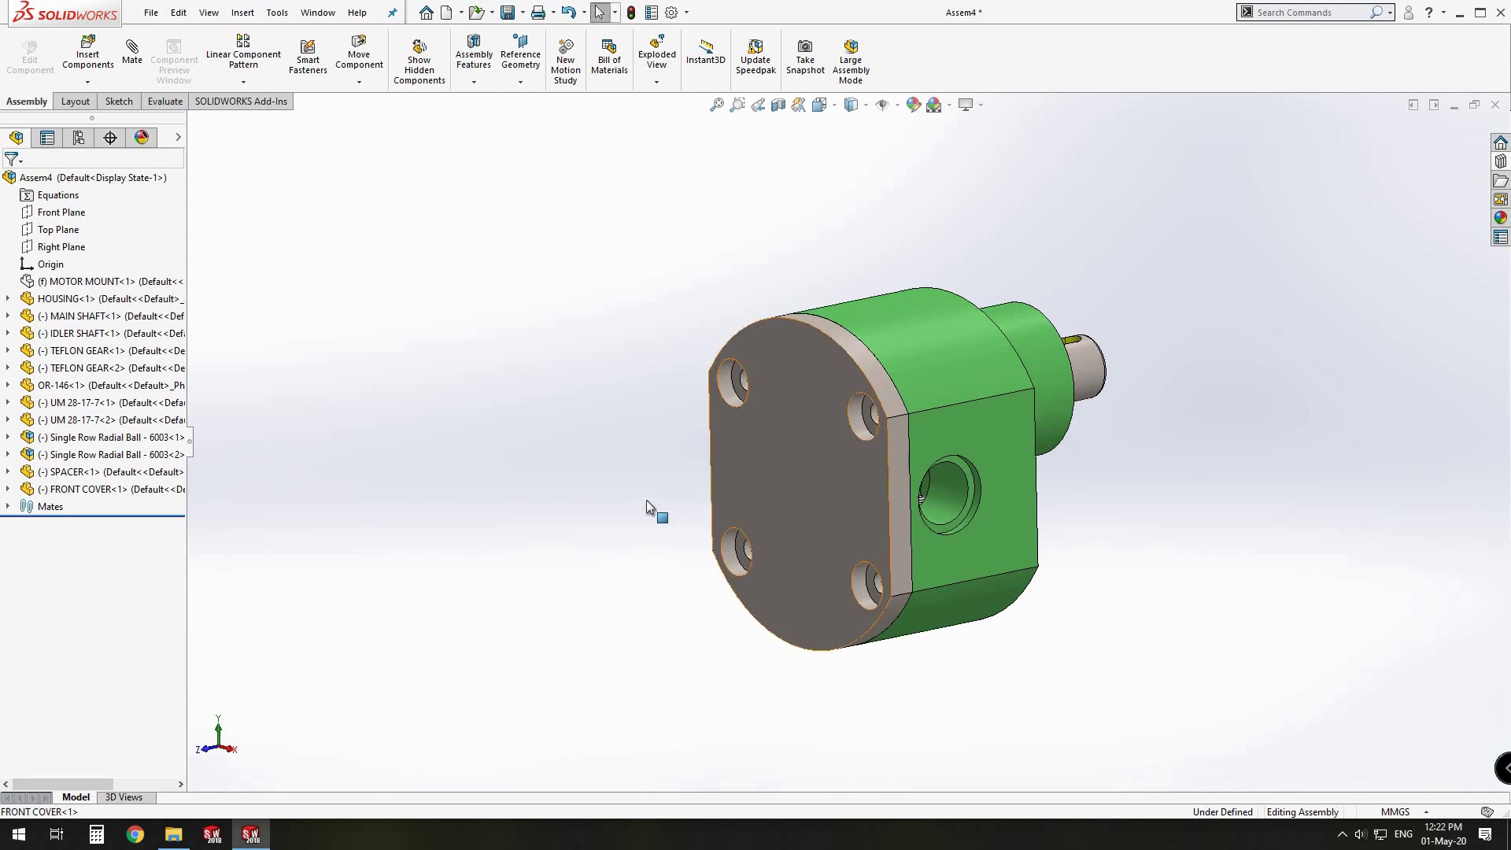
click(888, 463)
middle_drag(888, 464, 641, 530)
ctrl+click(669, 521)
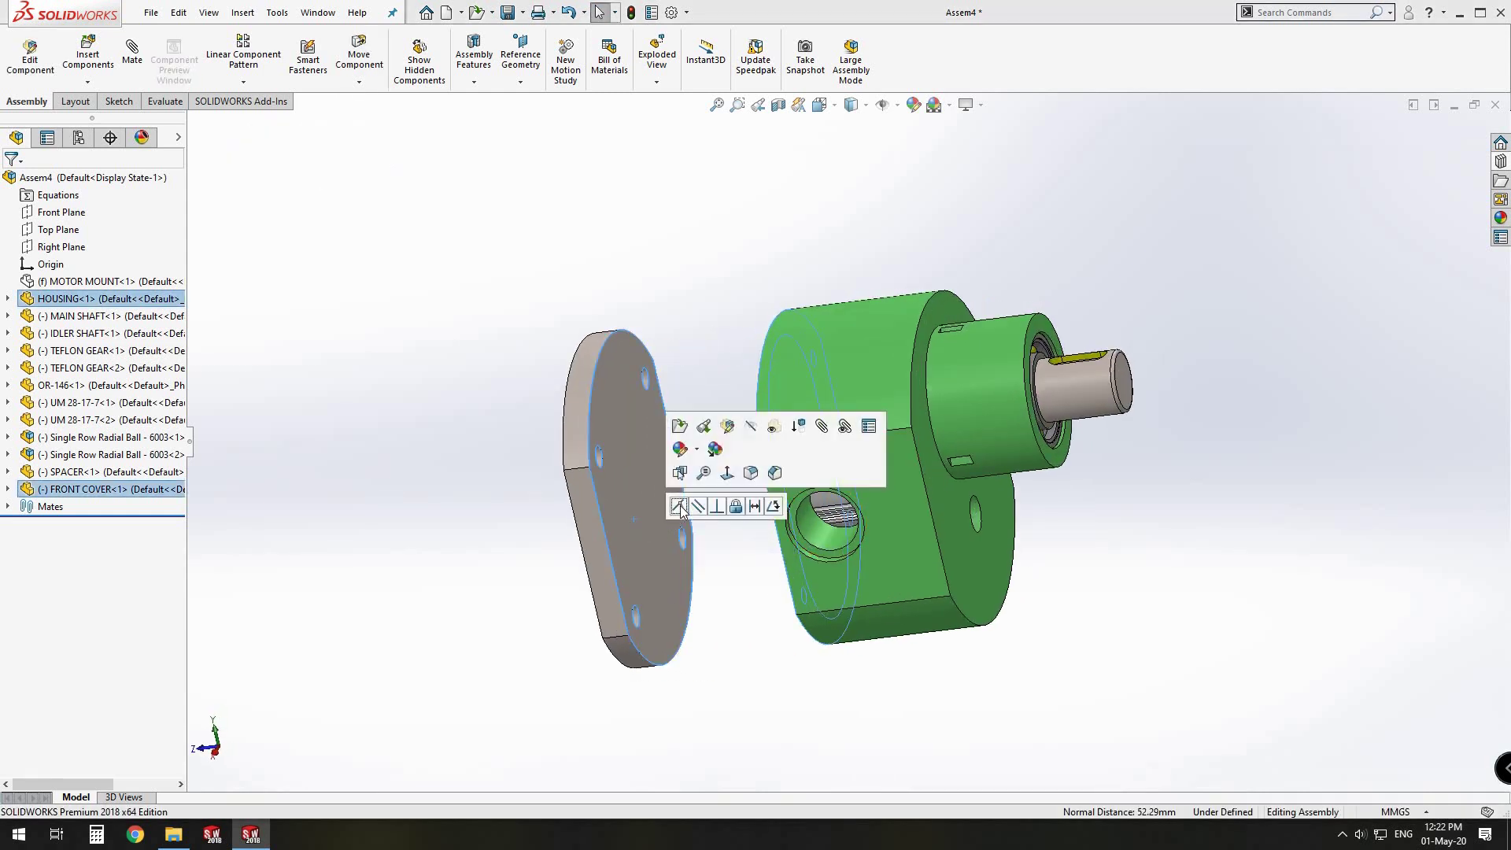
click(679, 506)
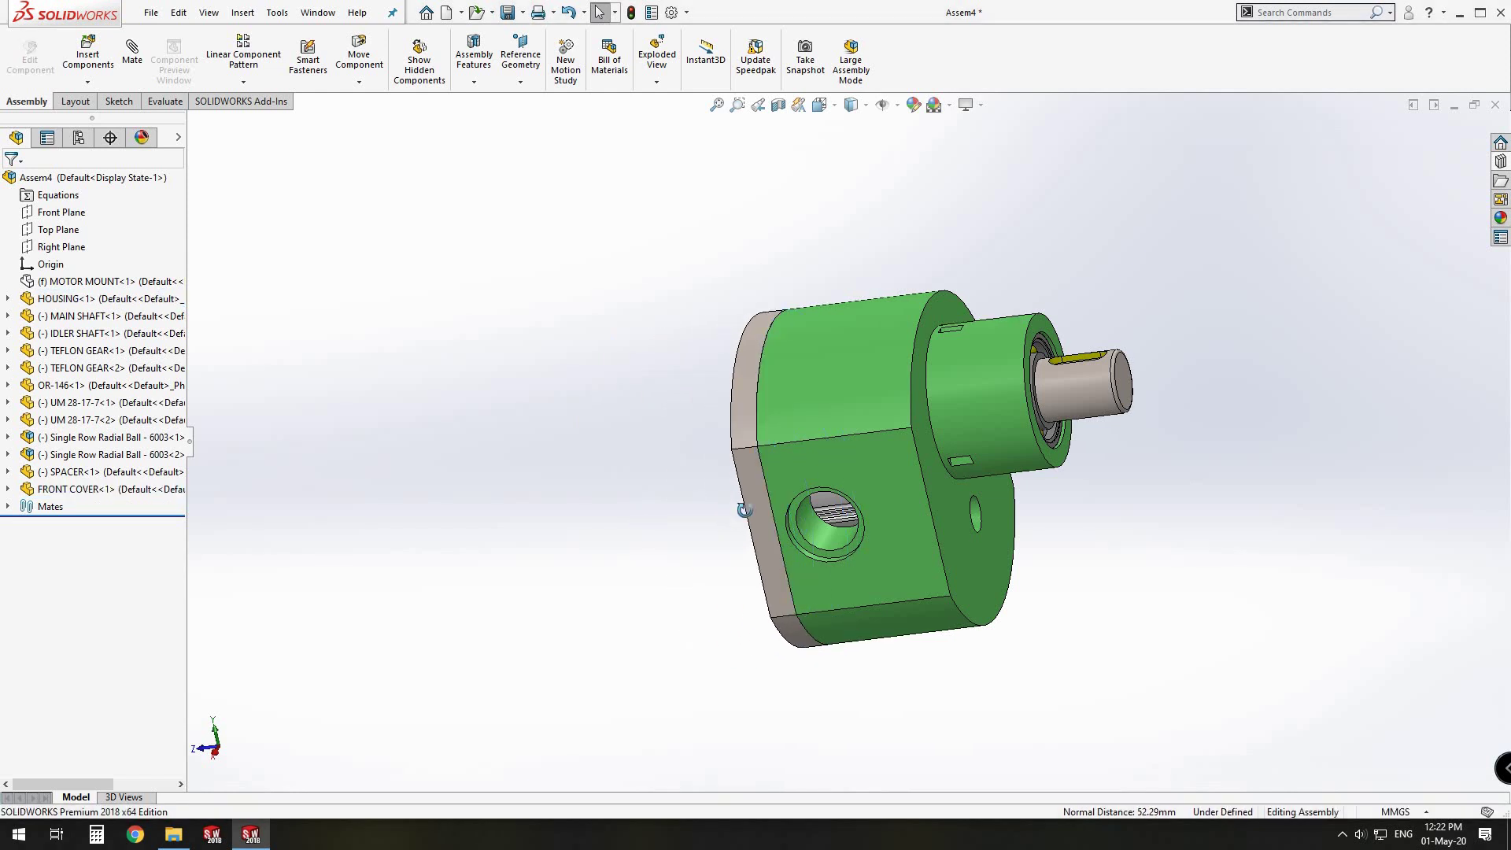
Step: Hide the front cover to expose the two gears in the housing
middle_drag(821, 457, 900, 508)
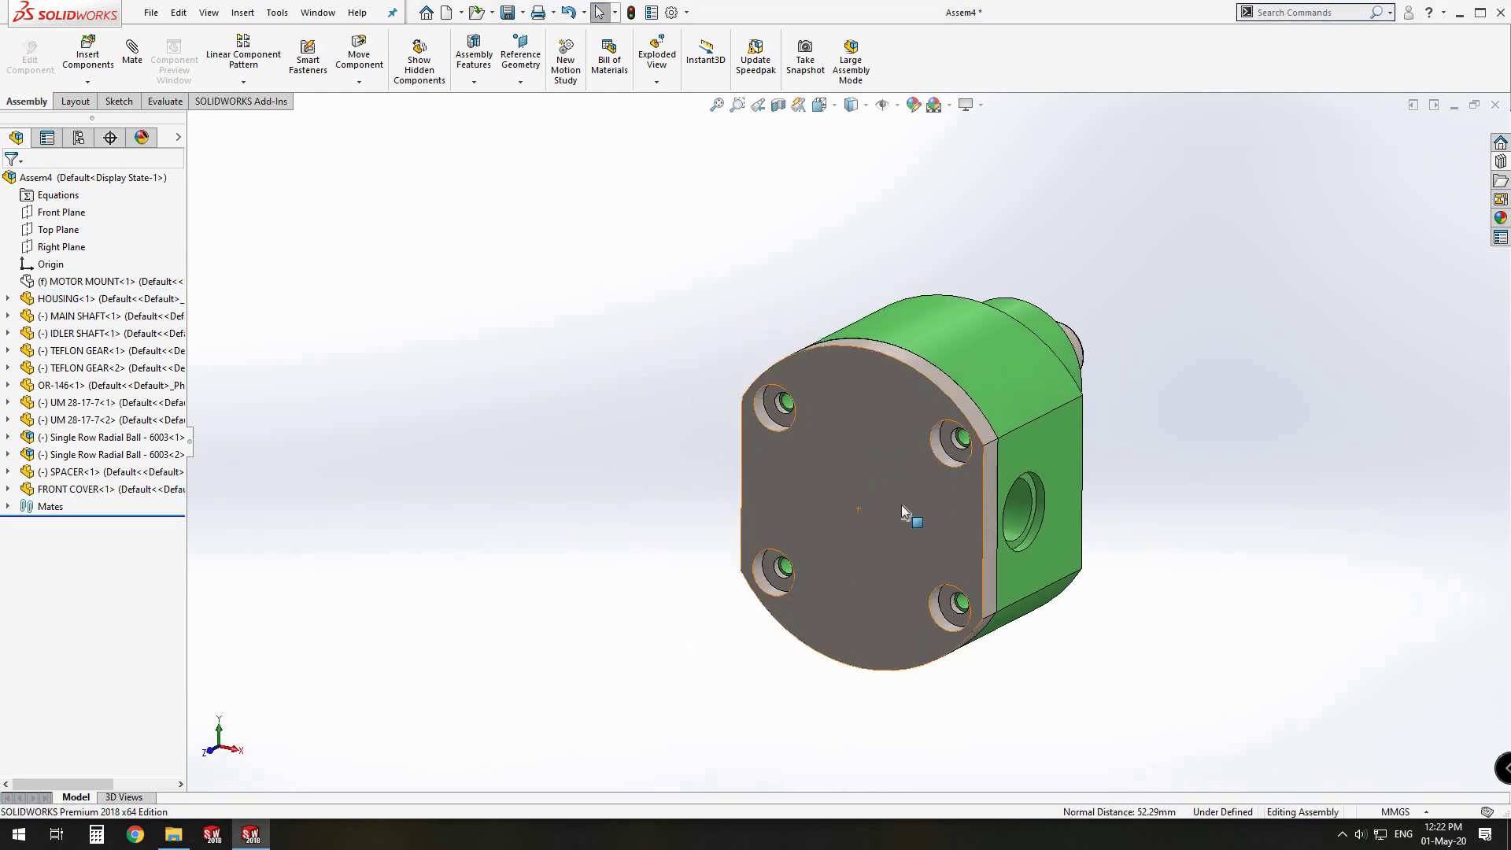
scroll(887, 485, down, 4)
click(886, 481)
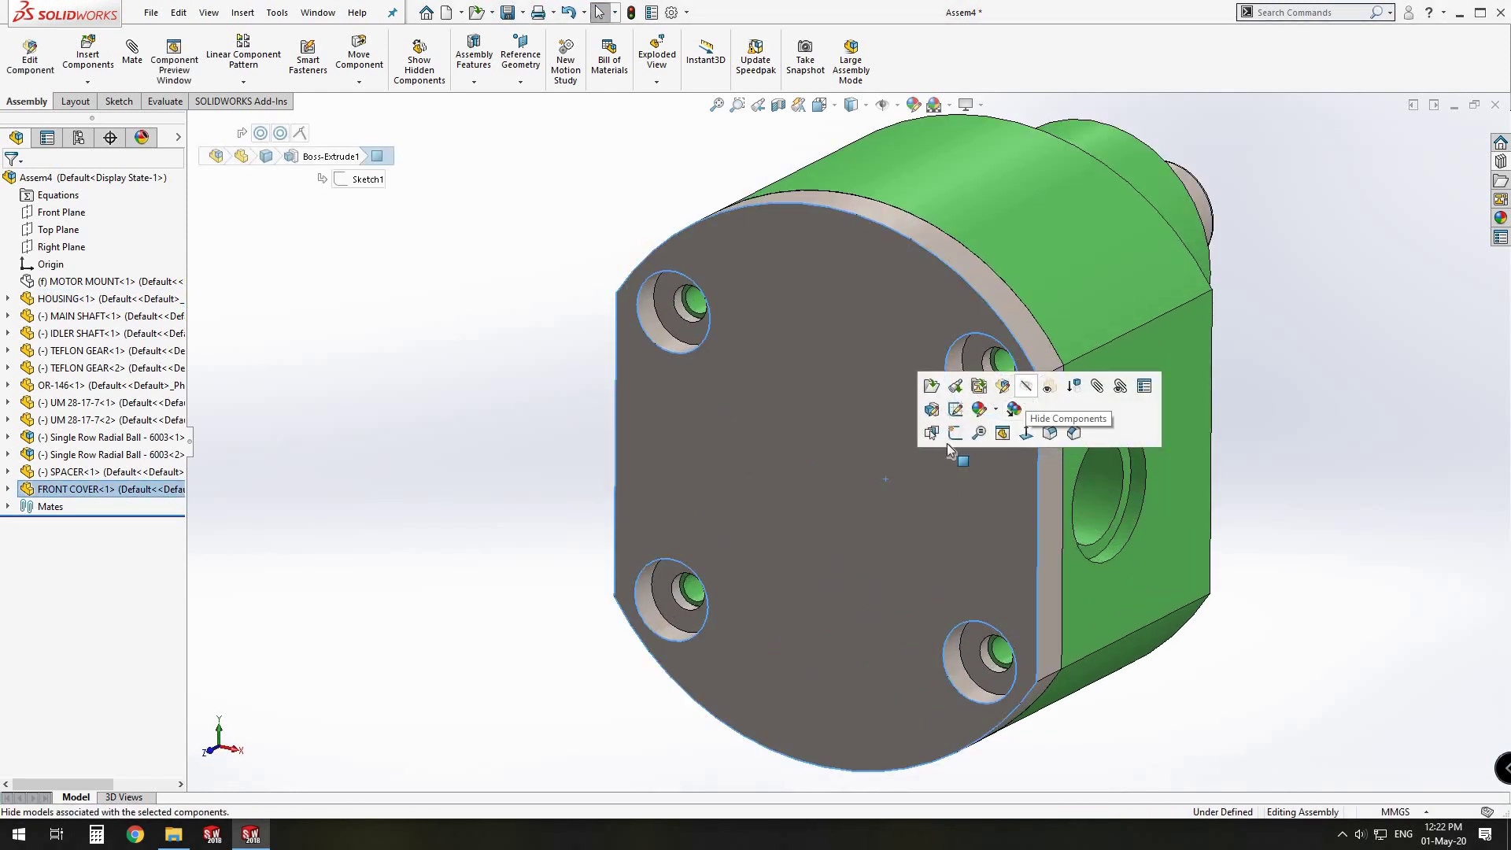
middle_drag(986, 441, 1190, 609)
Step: View the gears face-on and rotate the upper gear slightly so its teeth mesh with the lower gear without overlapping
key(space)
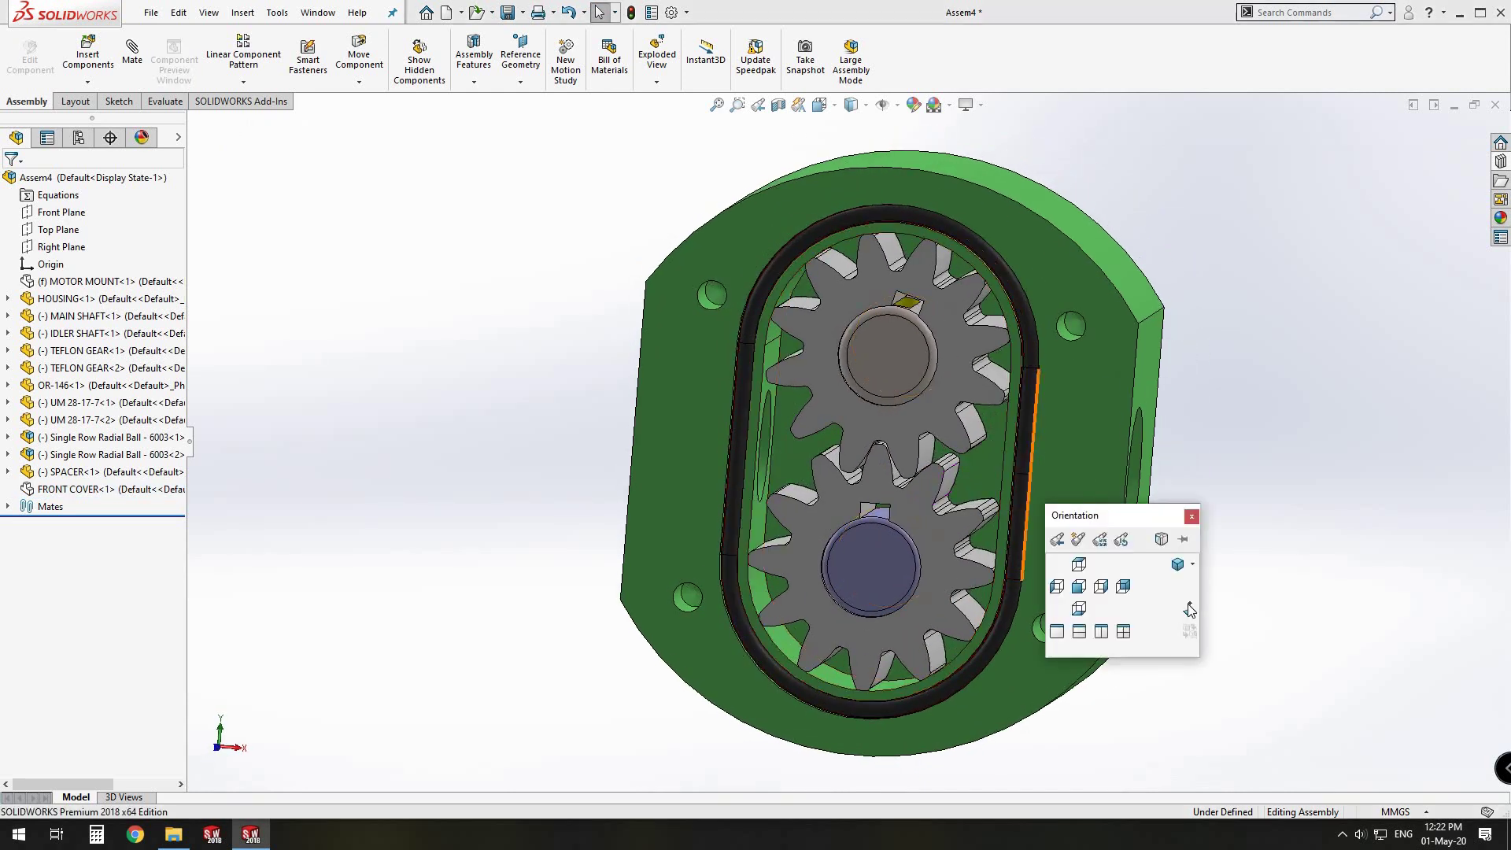
click(1184, 608)
scroll(865, 401, down, 10)
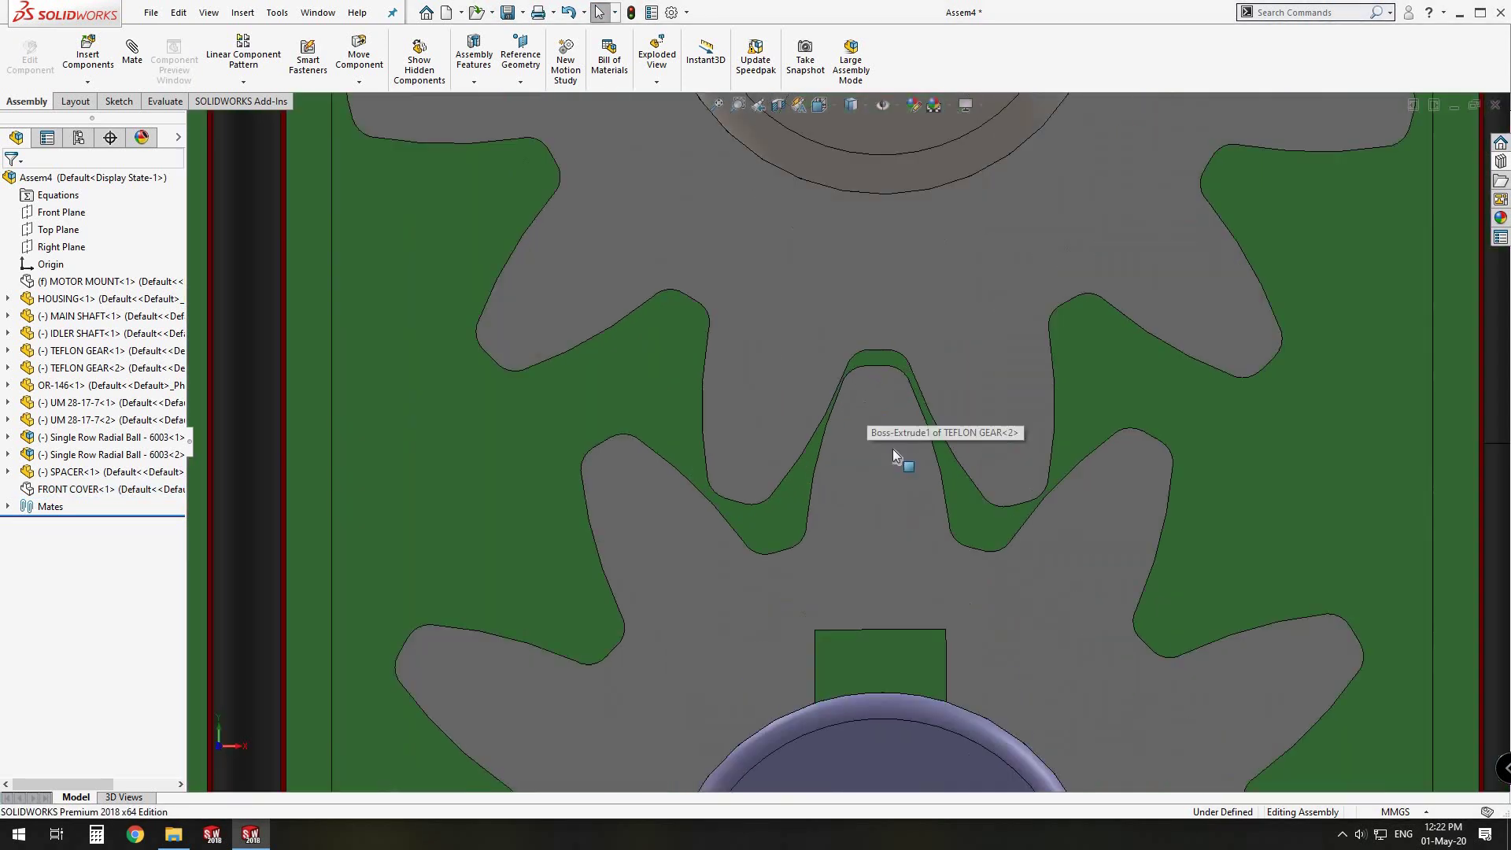
click(1004, 455)
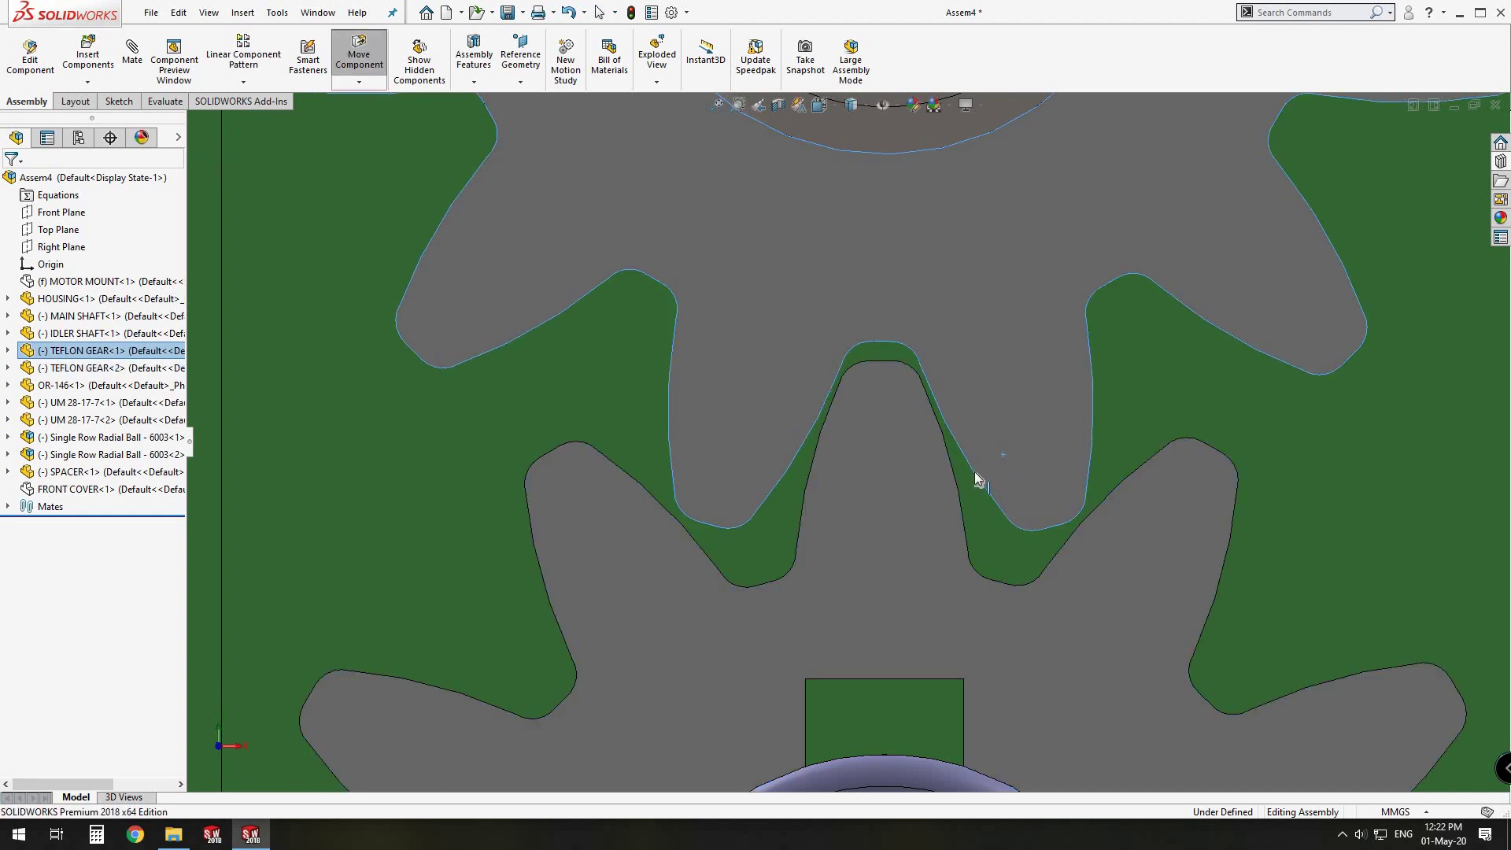
click(974, 471)
scroll(973, 471, up, 9)
middle_drag(911, 456, 669, 595)
scroll(669, 596, down, 3)
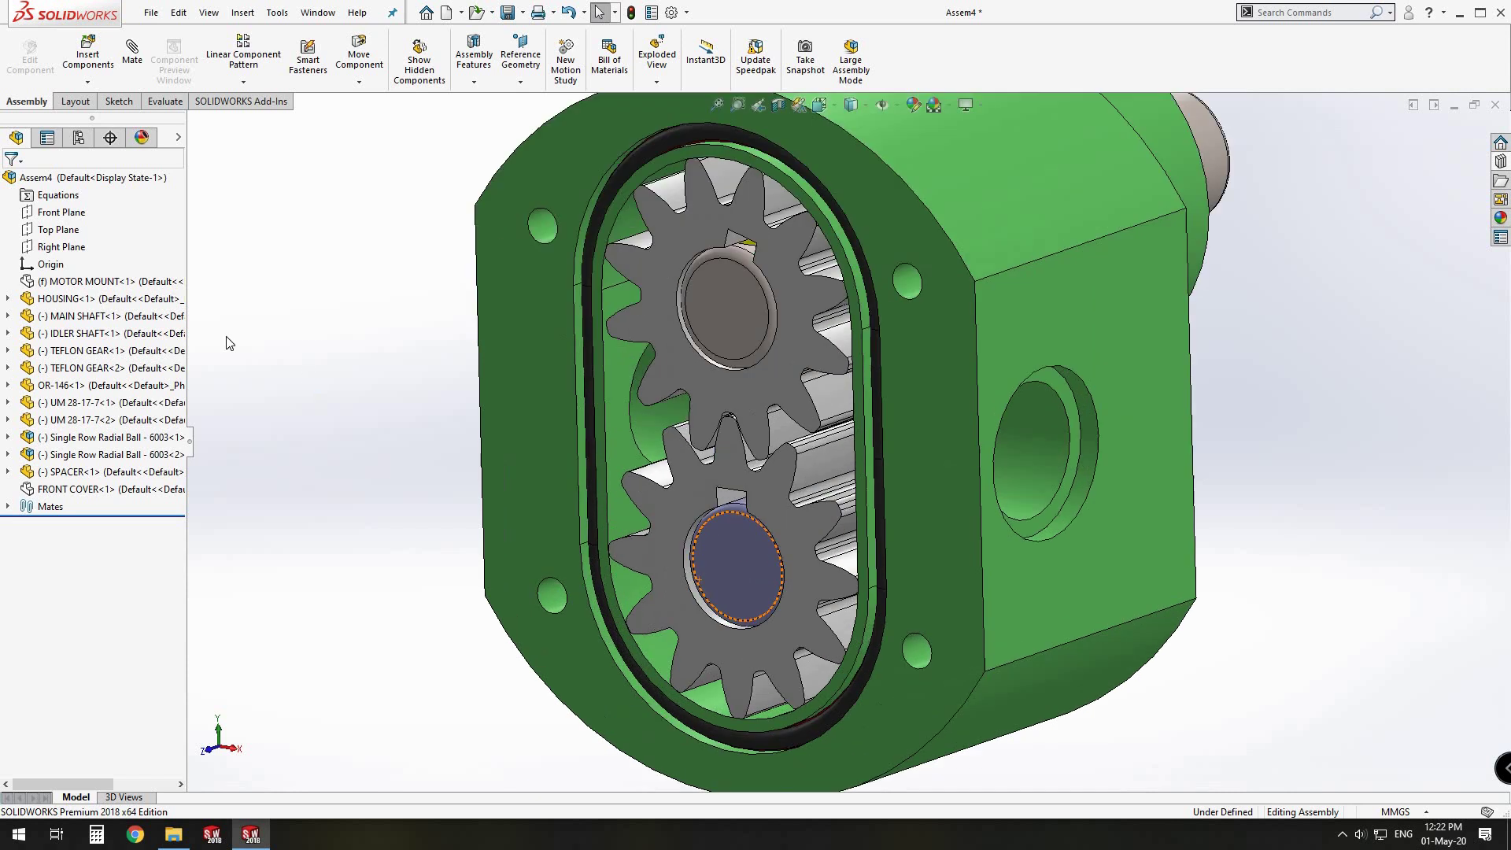
click(103, 73)
key(Escape)
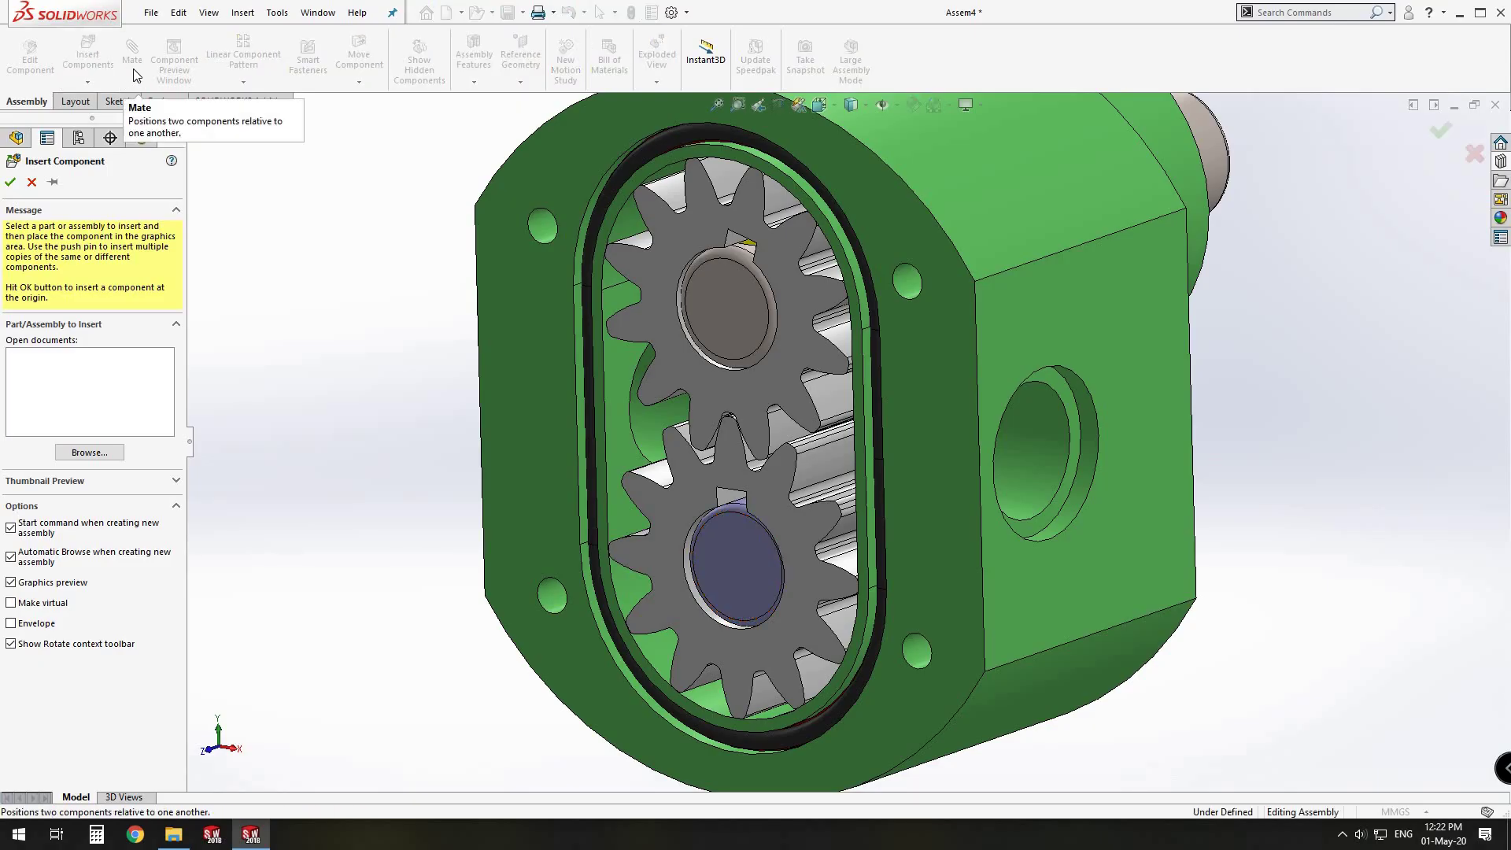
click(31, 184)
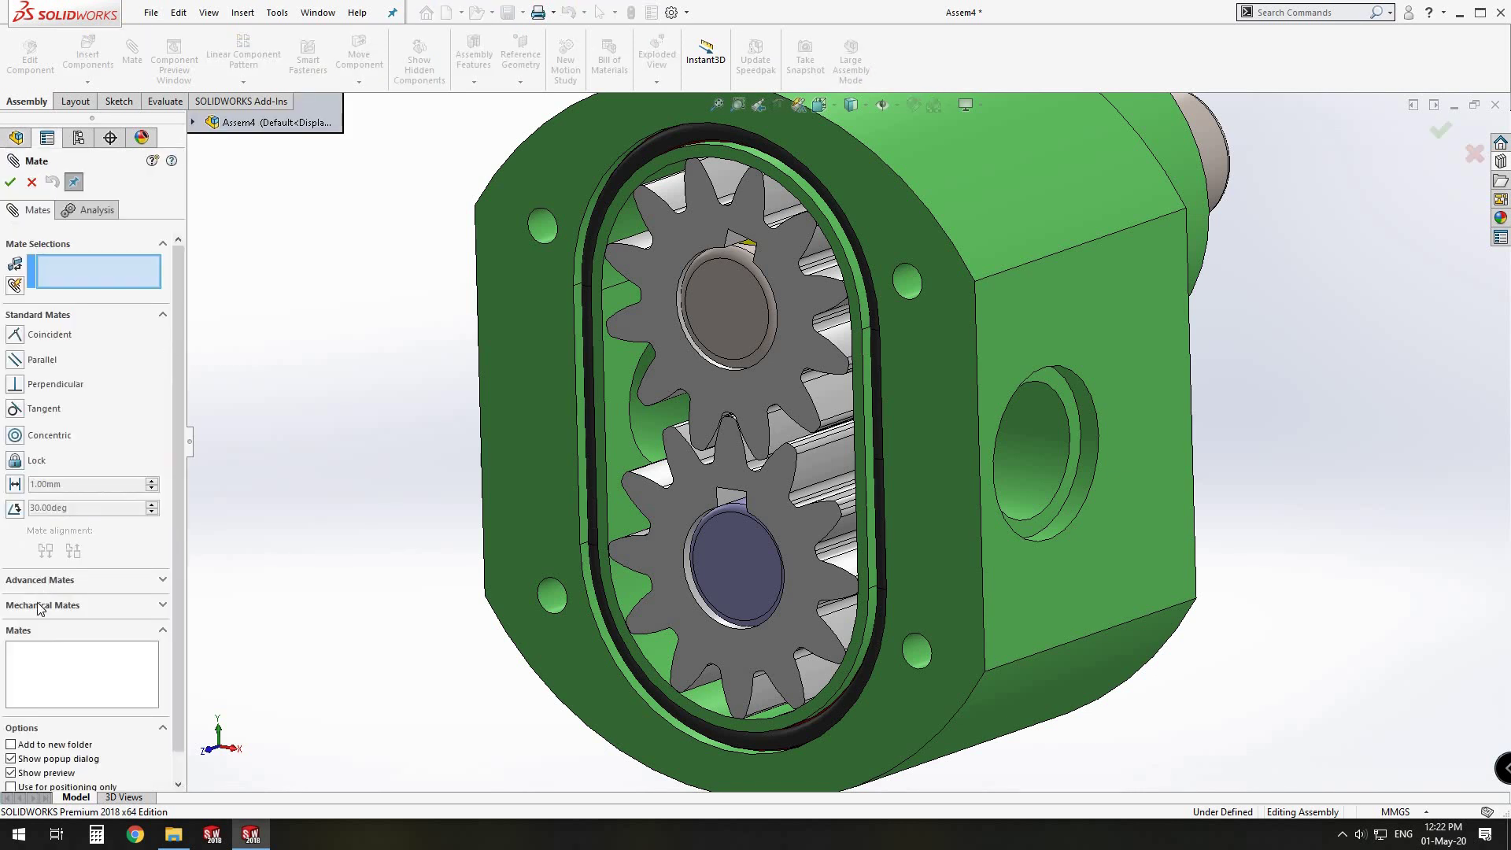
Step: Add a mechanical gear mate between the bore faces of the upper and lower Teflon gears
click(42, 604)
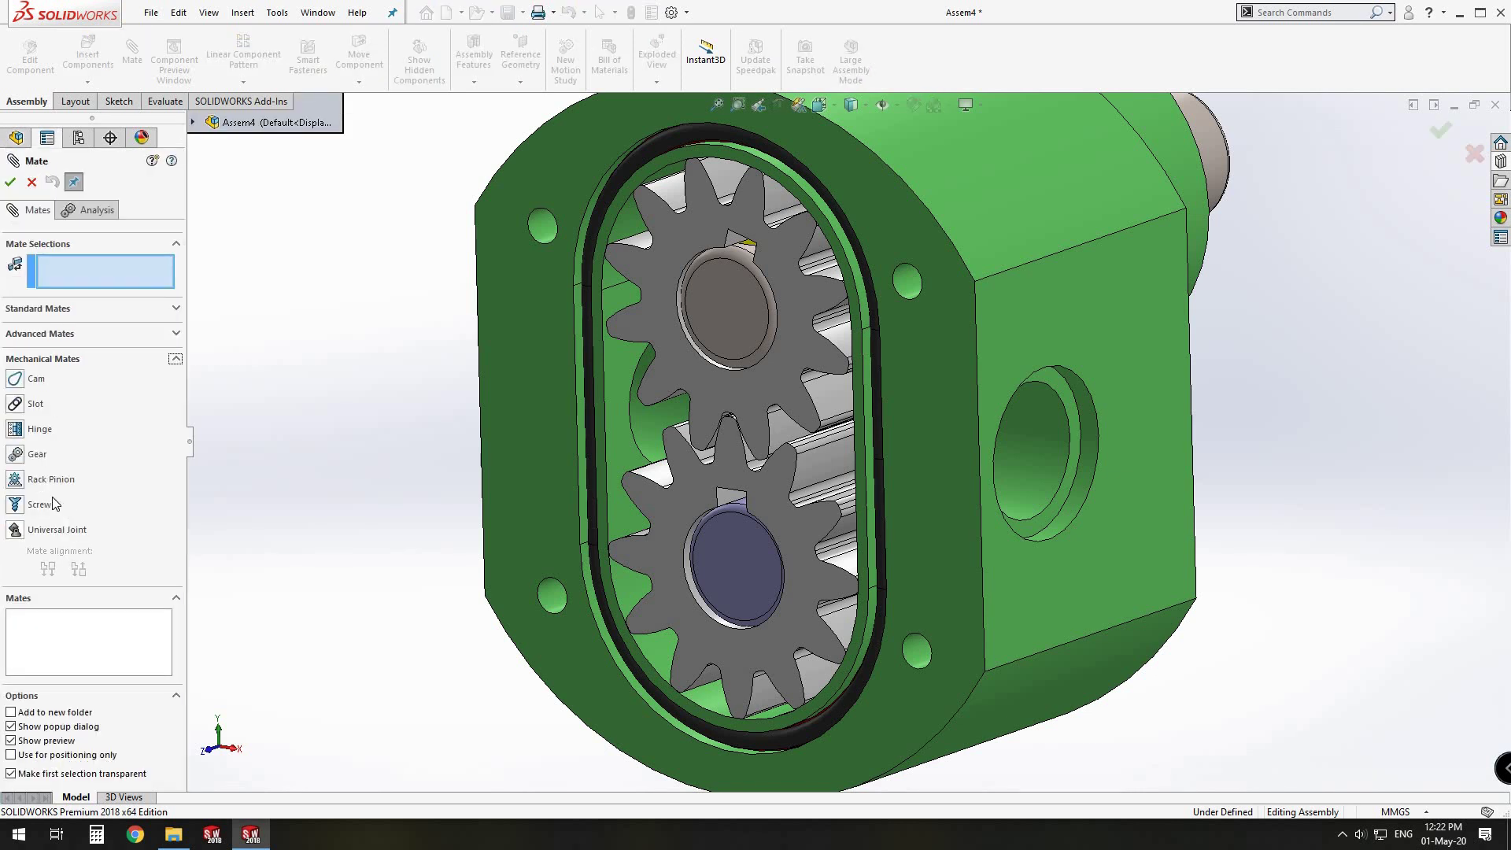
click(19, 455)
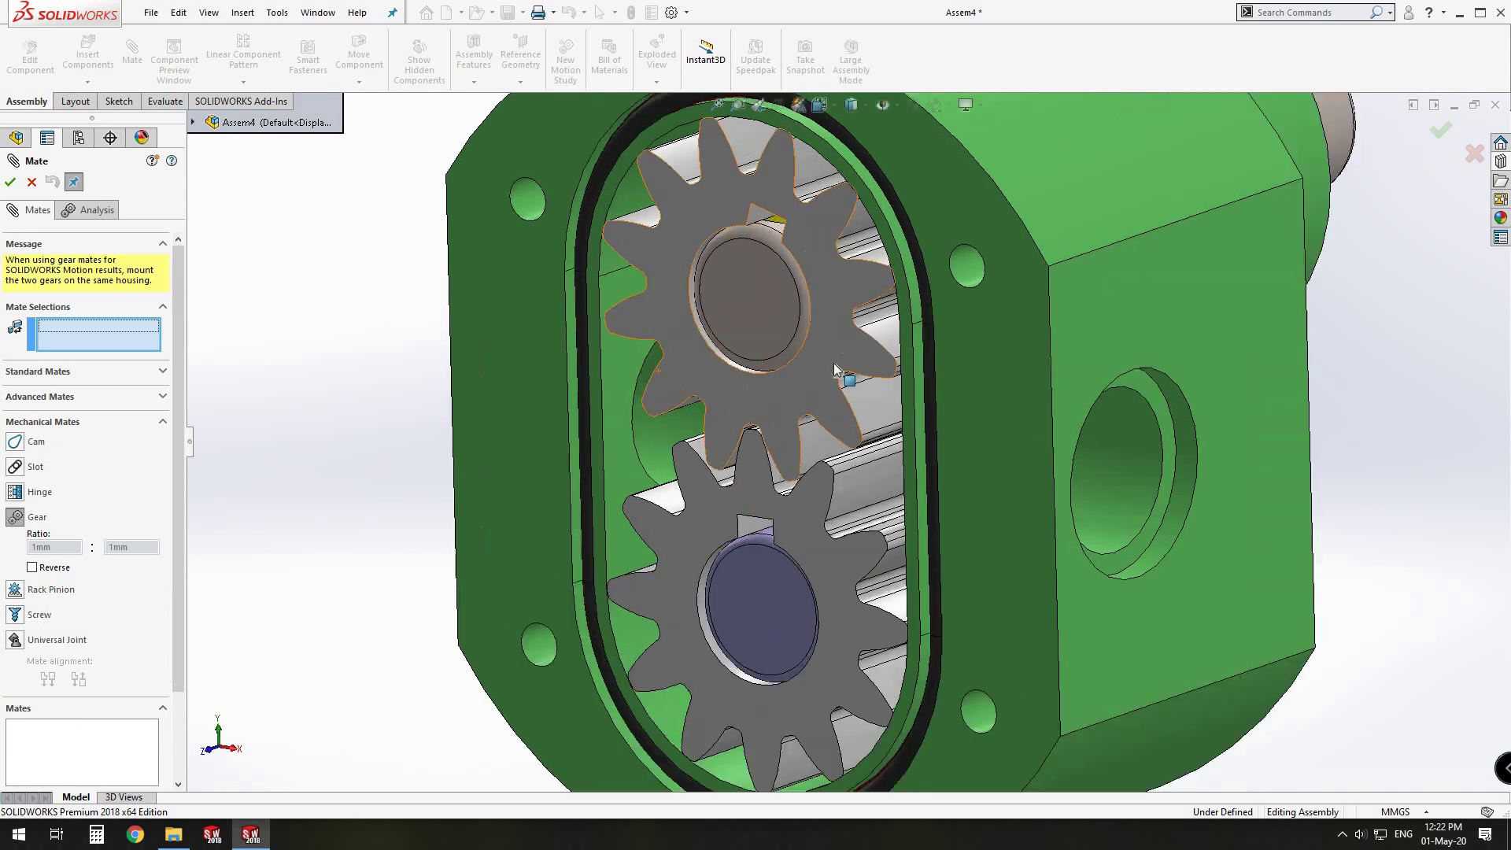
scroll(779, 401, down, 8)
click(778, 399)
scroll(777, 394, up, 8)
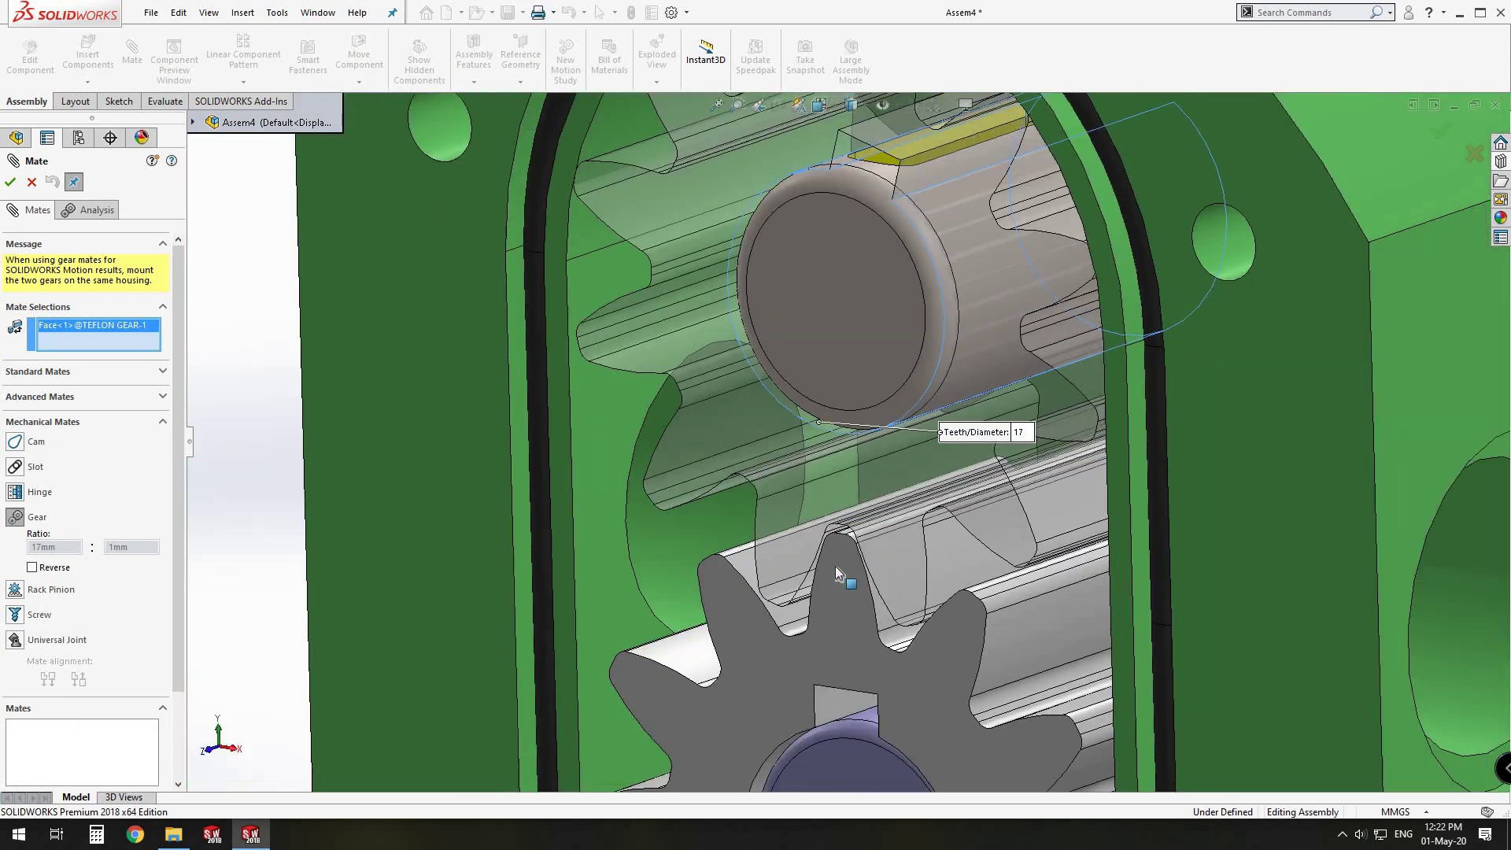
scroll(834, 565, down, 6)
scroll(782, 540, down, 2)
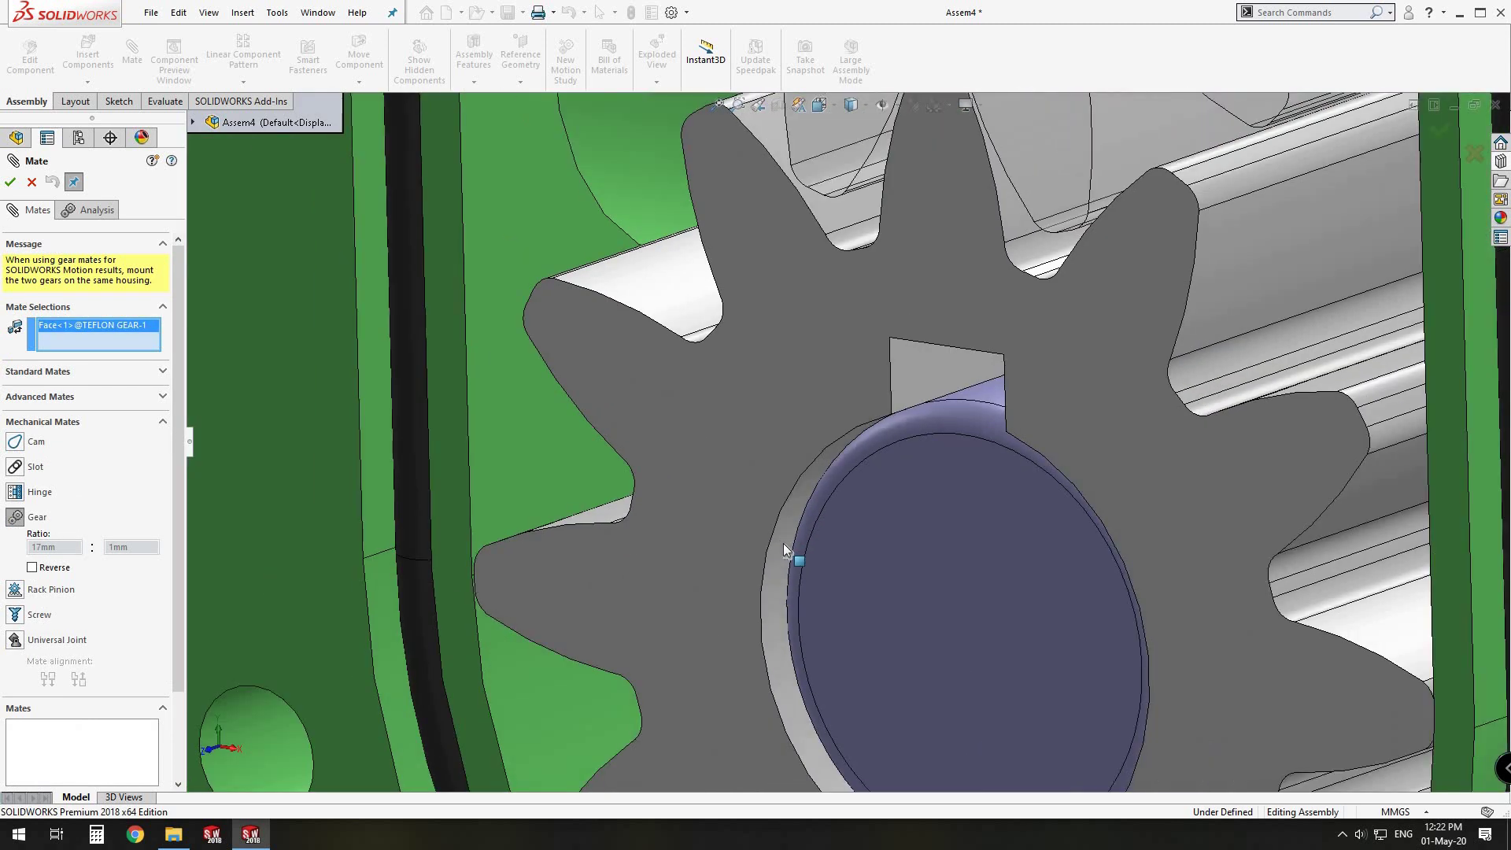
click(784, 549)
key(Return)
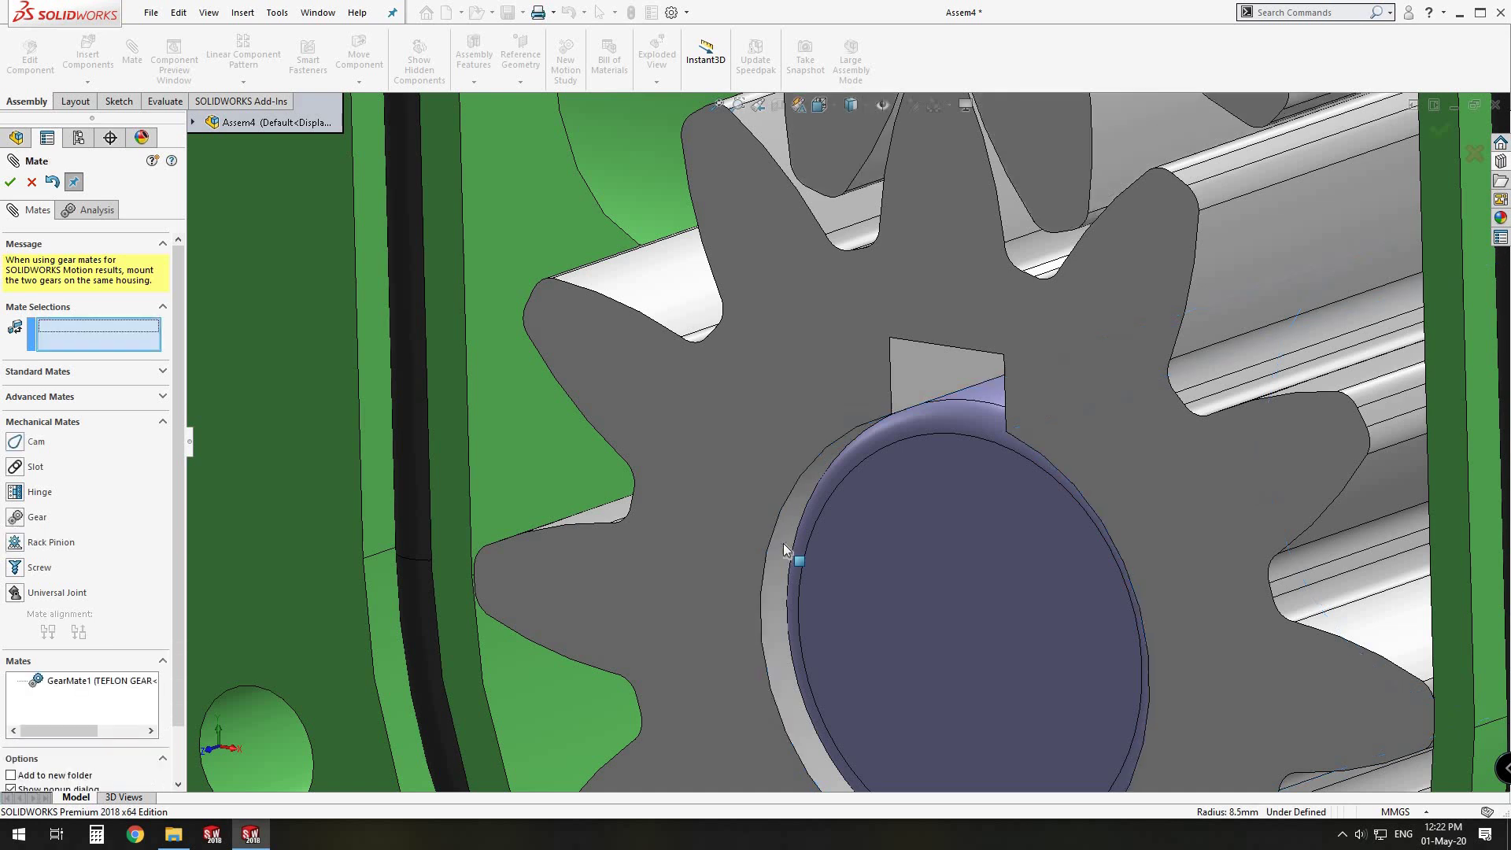
scroll(2, 136, up, 5)
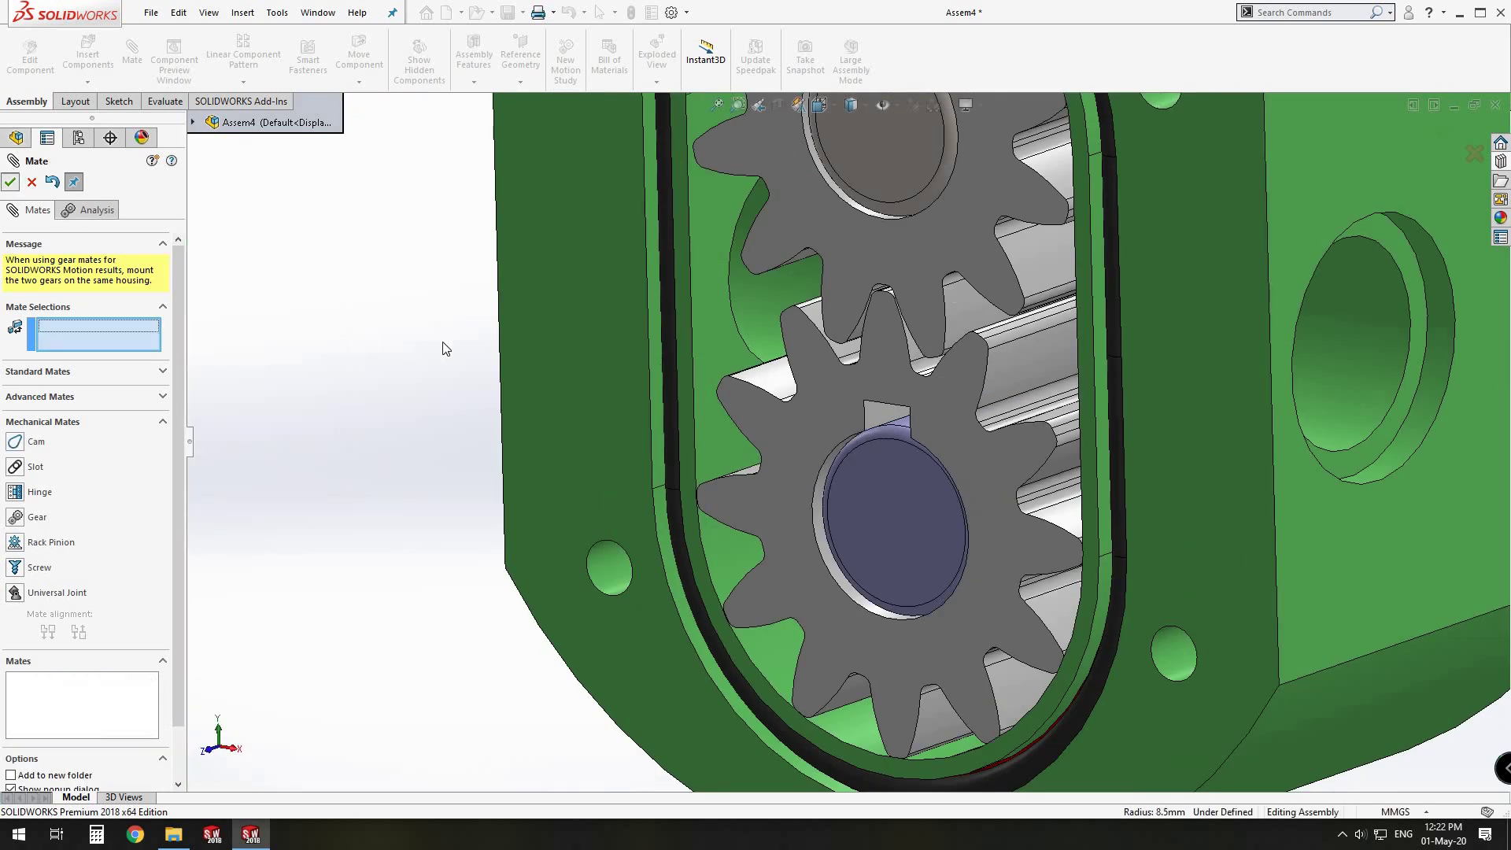
scroll(894, 333, up, 5)
Step: Turn the upper gear in a face-on view to test that both gears rotate together in mesh
scroll(957, 366, down, 1)
middle_drag(961, 371, 1144, 535)
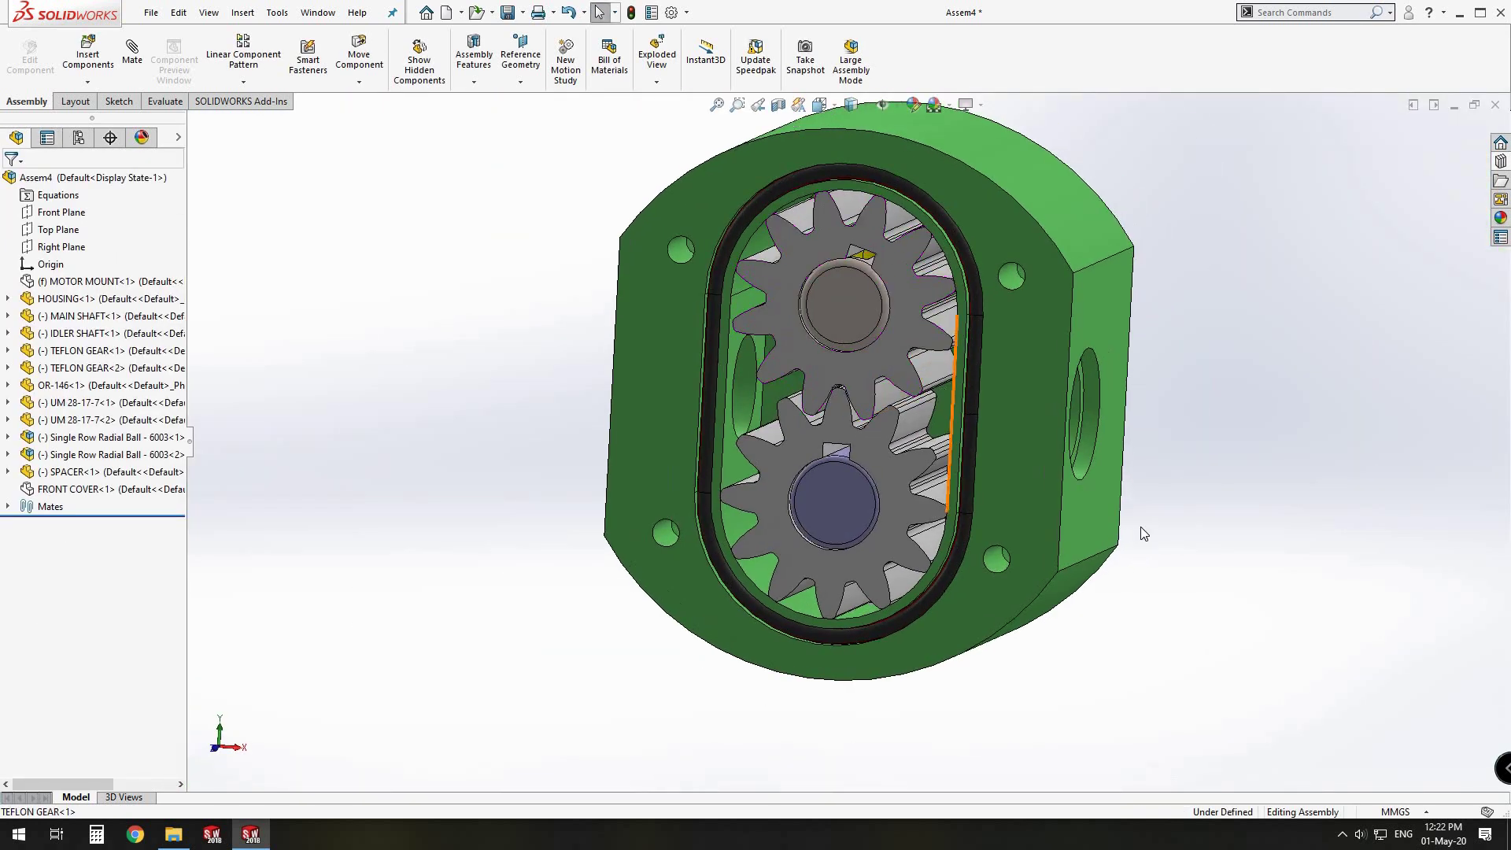
key(space)
click(1031, 480)
click(915, 364)
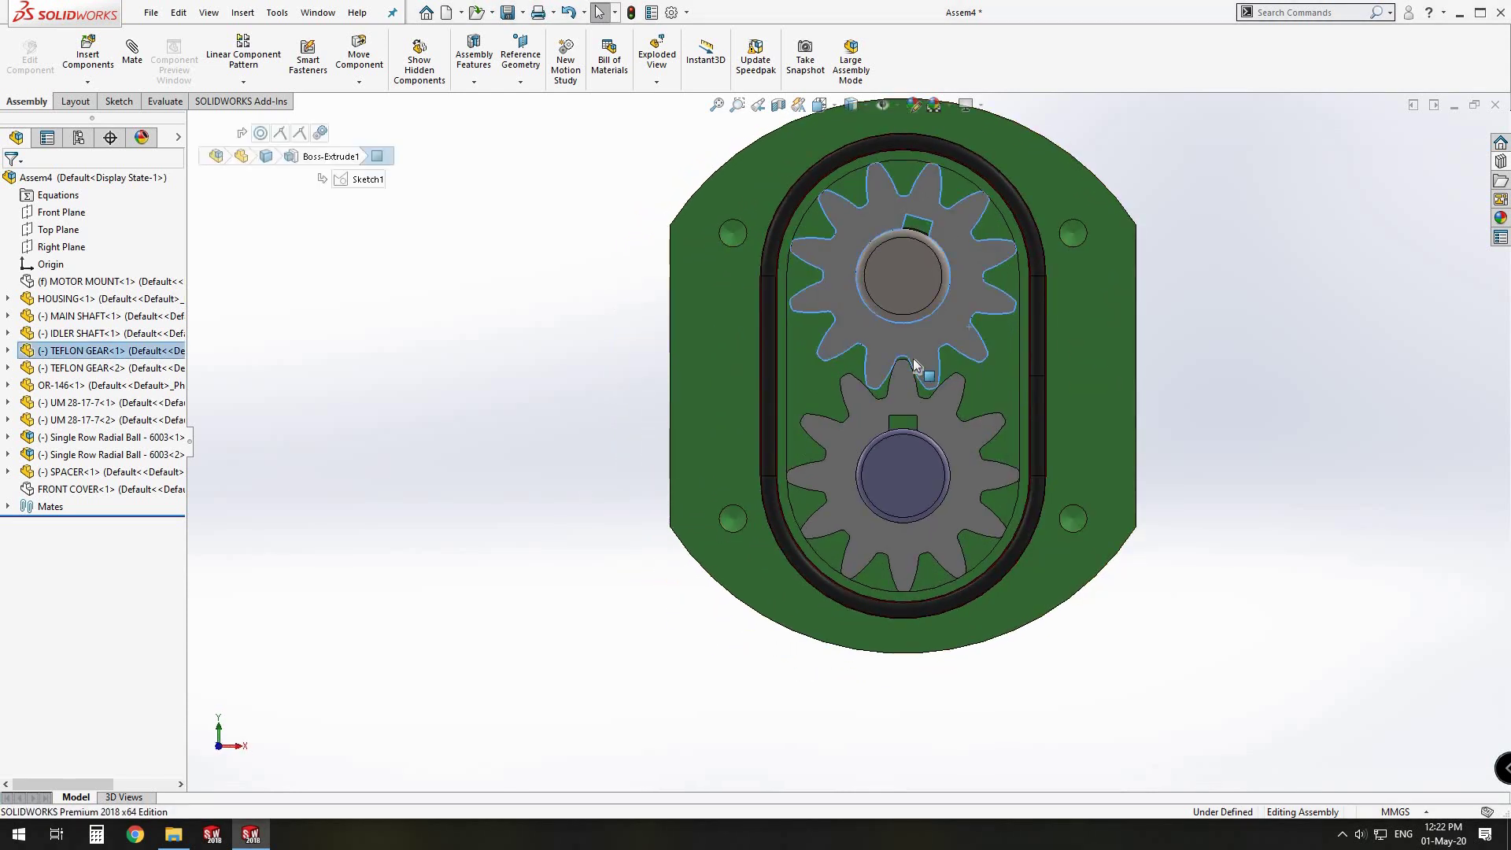
drag(915, 364, 875, 354)
middle_drag(874, 356, 406, 474)
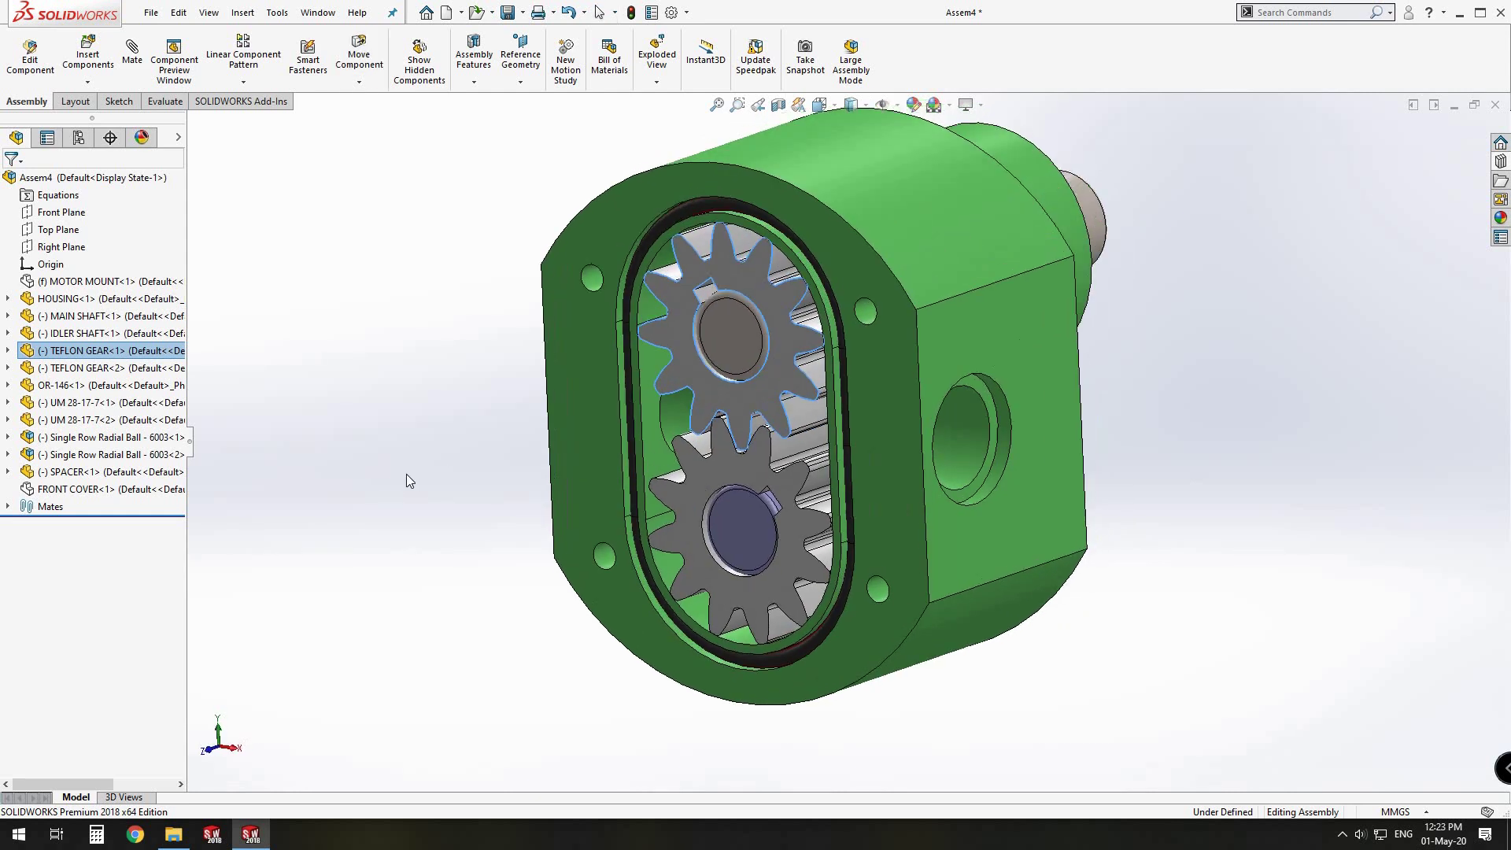
click(406, 476)
Step: Show the hidden motor mount and section the pump assembly along the Right Plane
right_drag(454, 442, 559, 354)
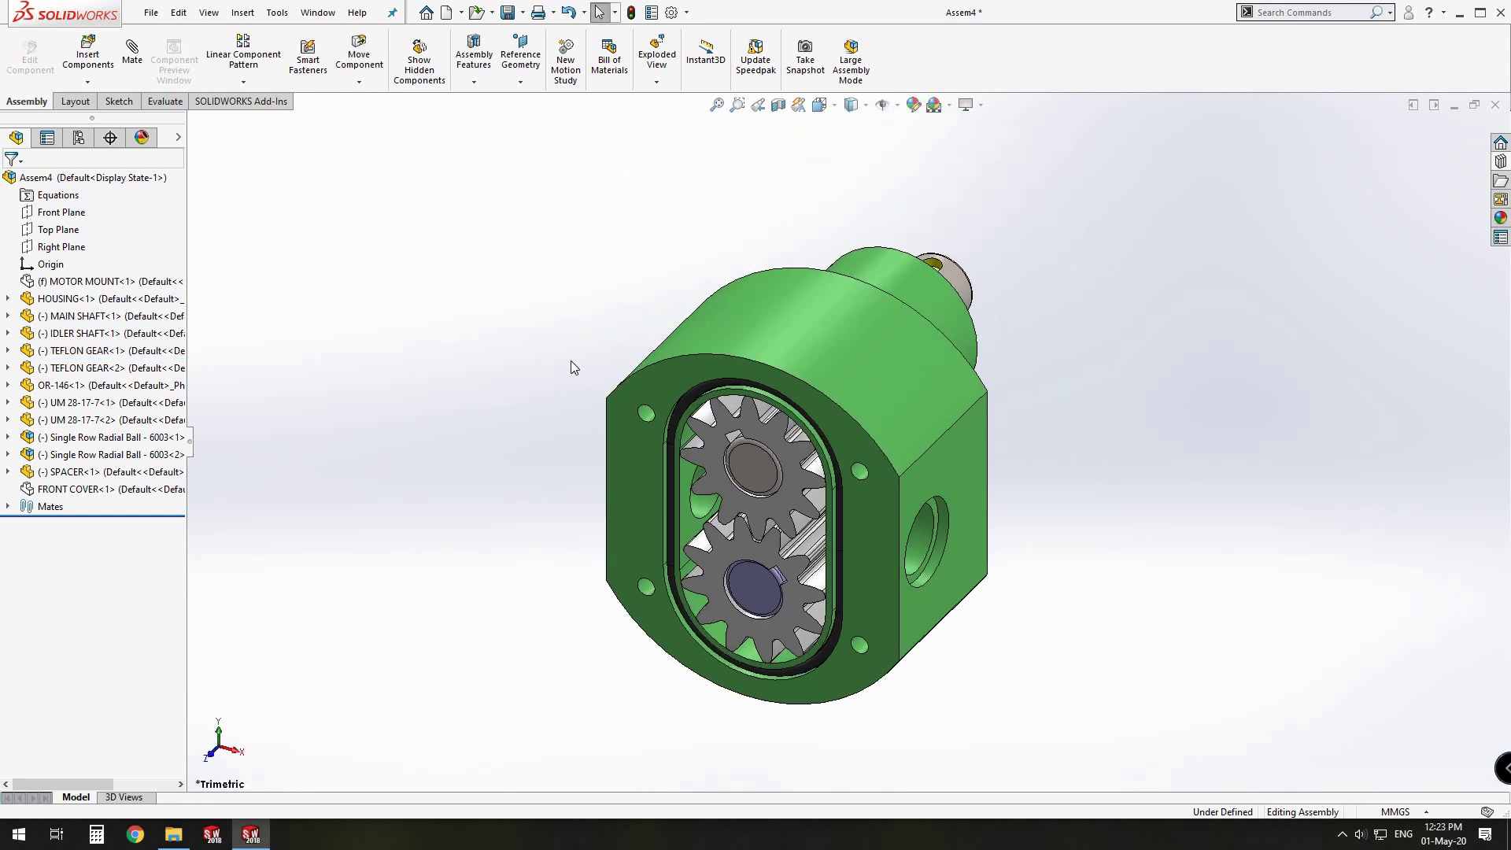
click(57, 283)
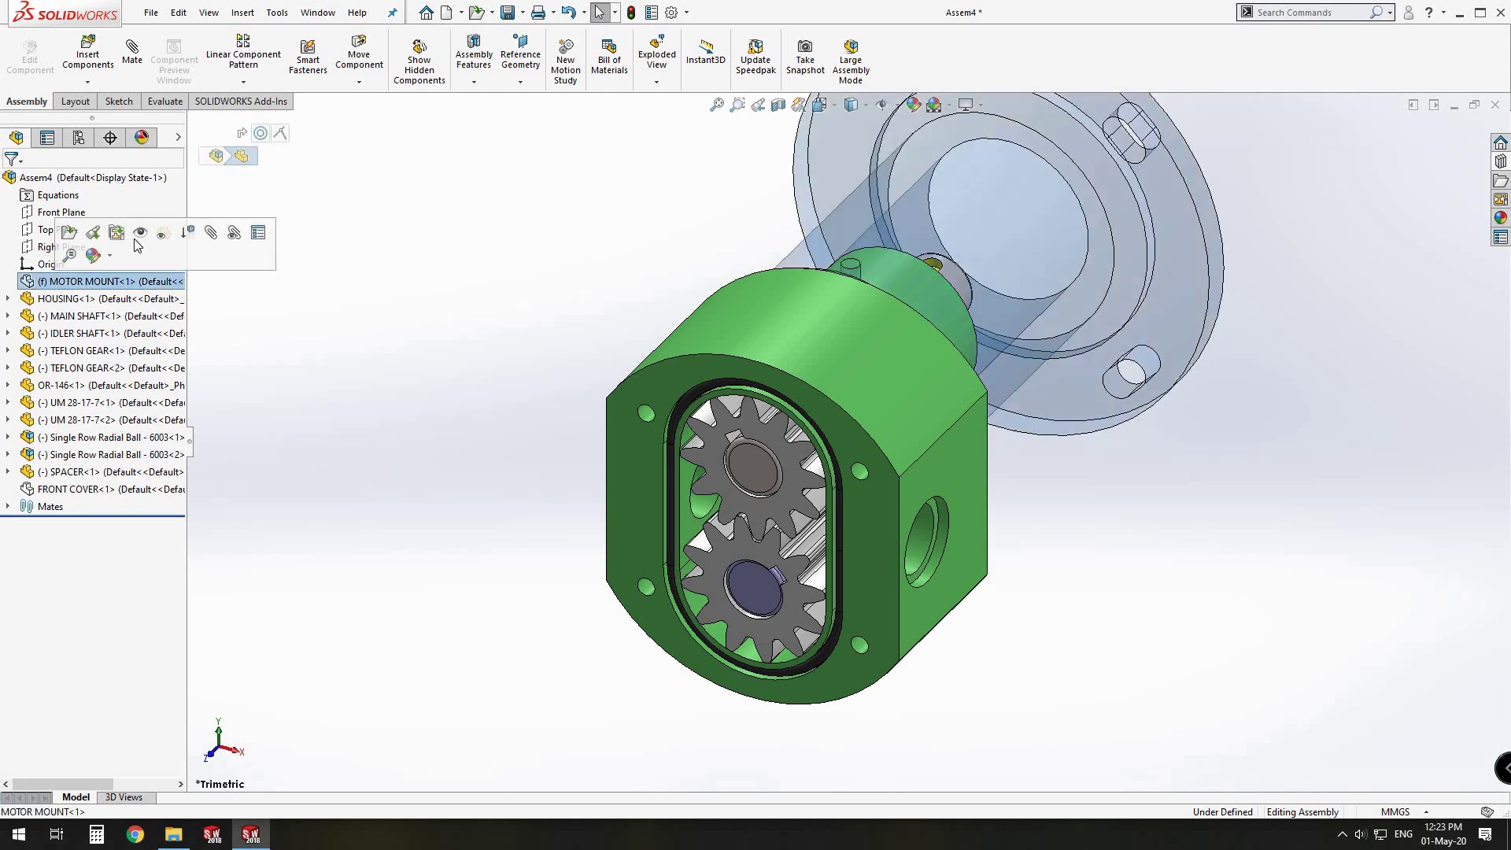
click(716, 205)
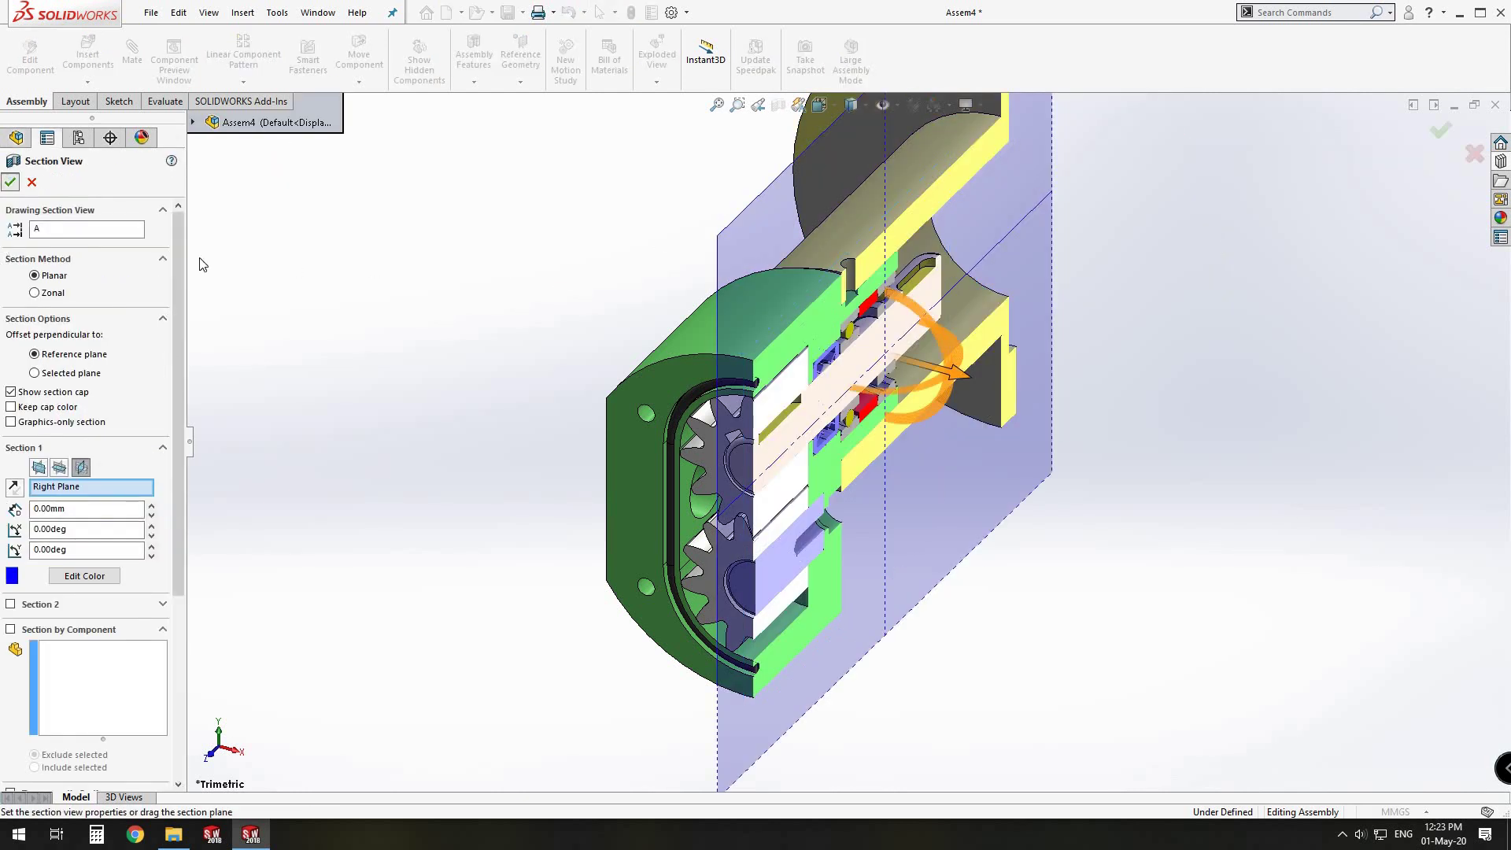
Step: Examine the sectioned pump side-on, checking how the seals, bearings and spacer sit along the main shaft
middle_drag(965, 418, 1143, 565)
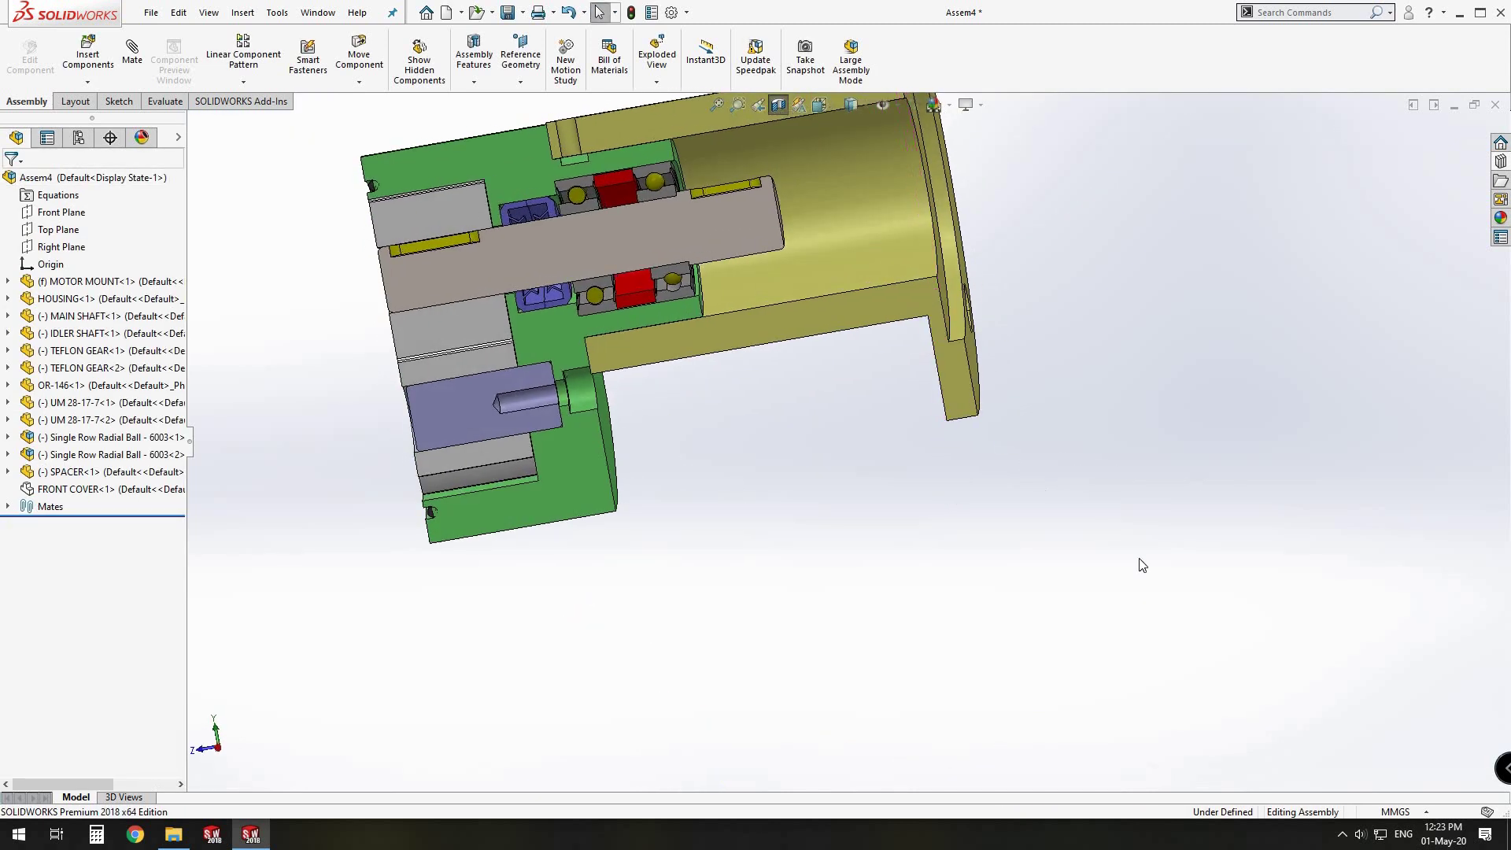
key(space)
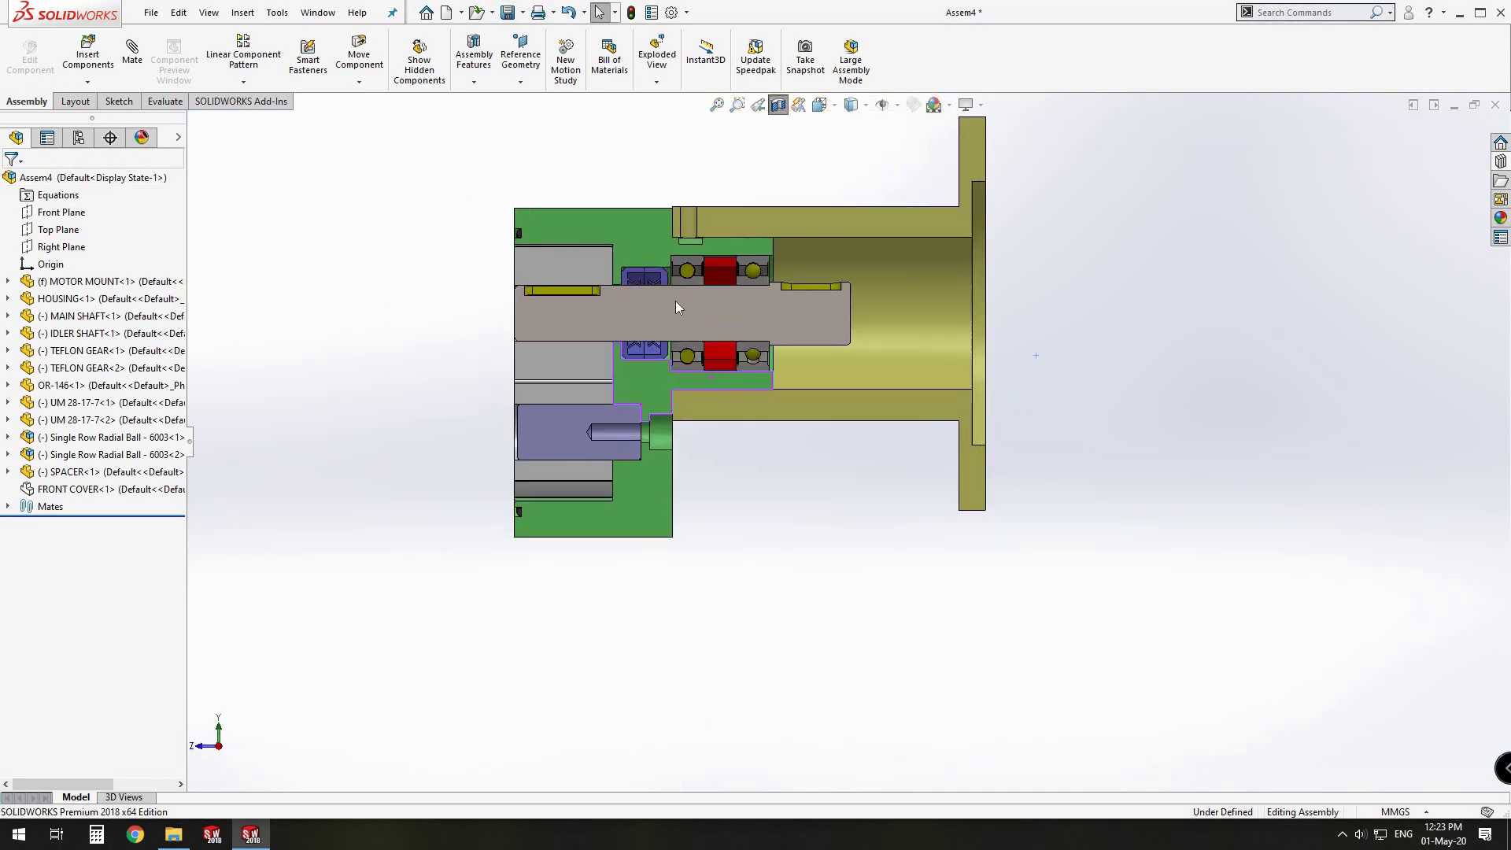
scroll(748, 303, down, 10)
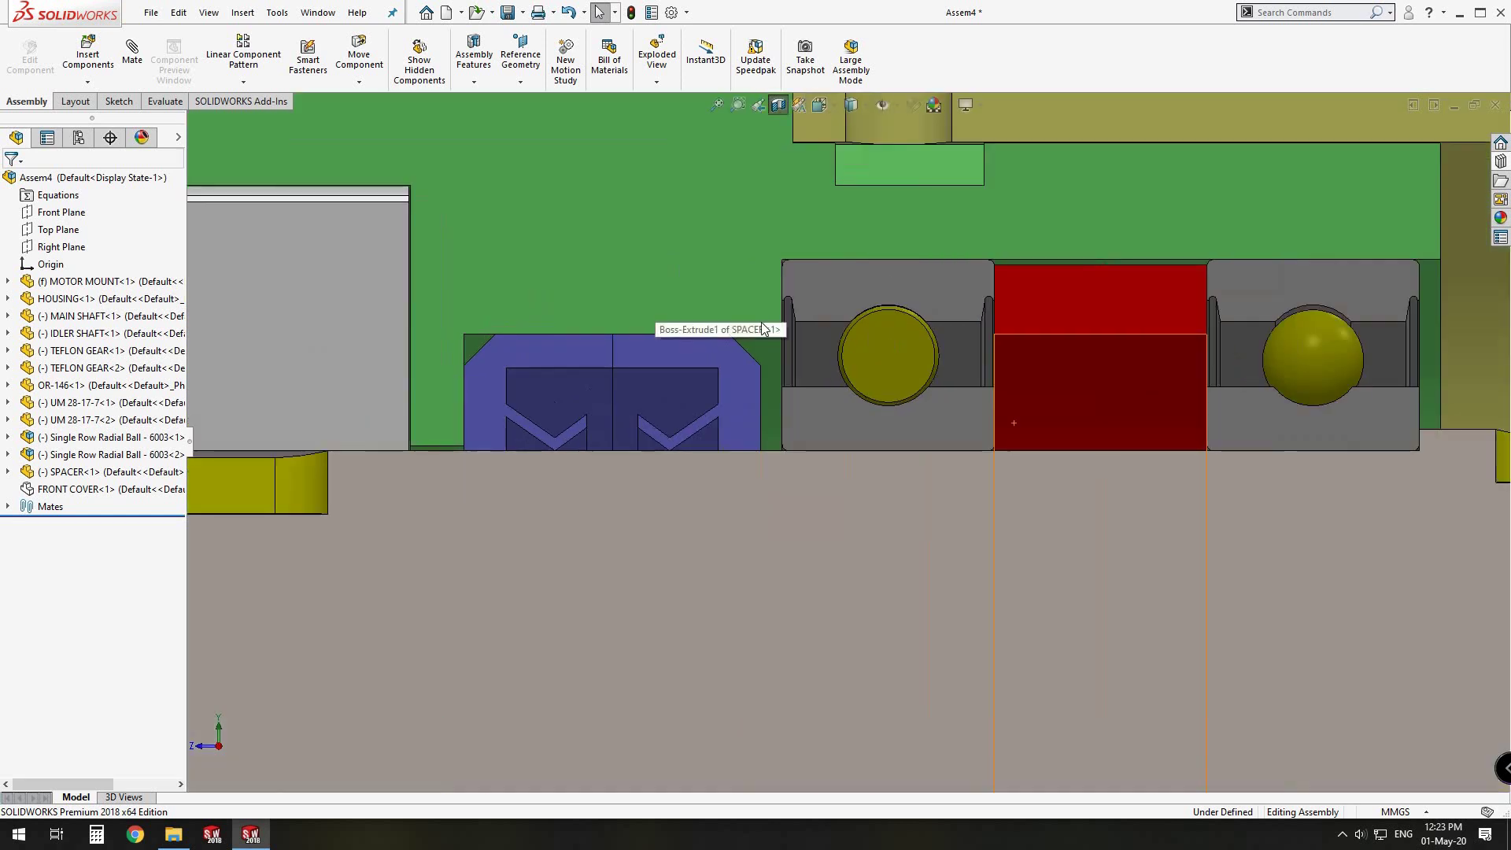
scroll(724, 574, up, 4)
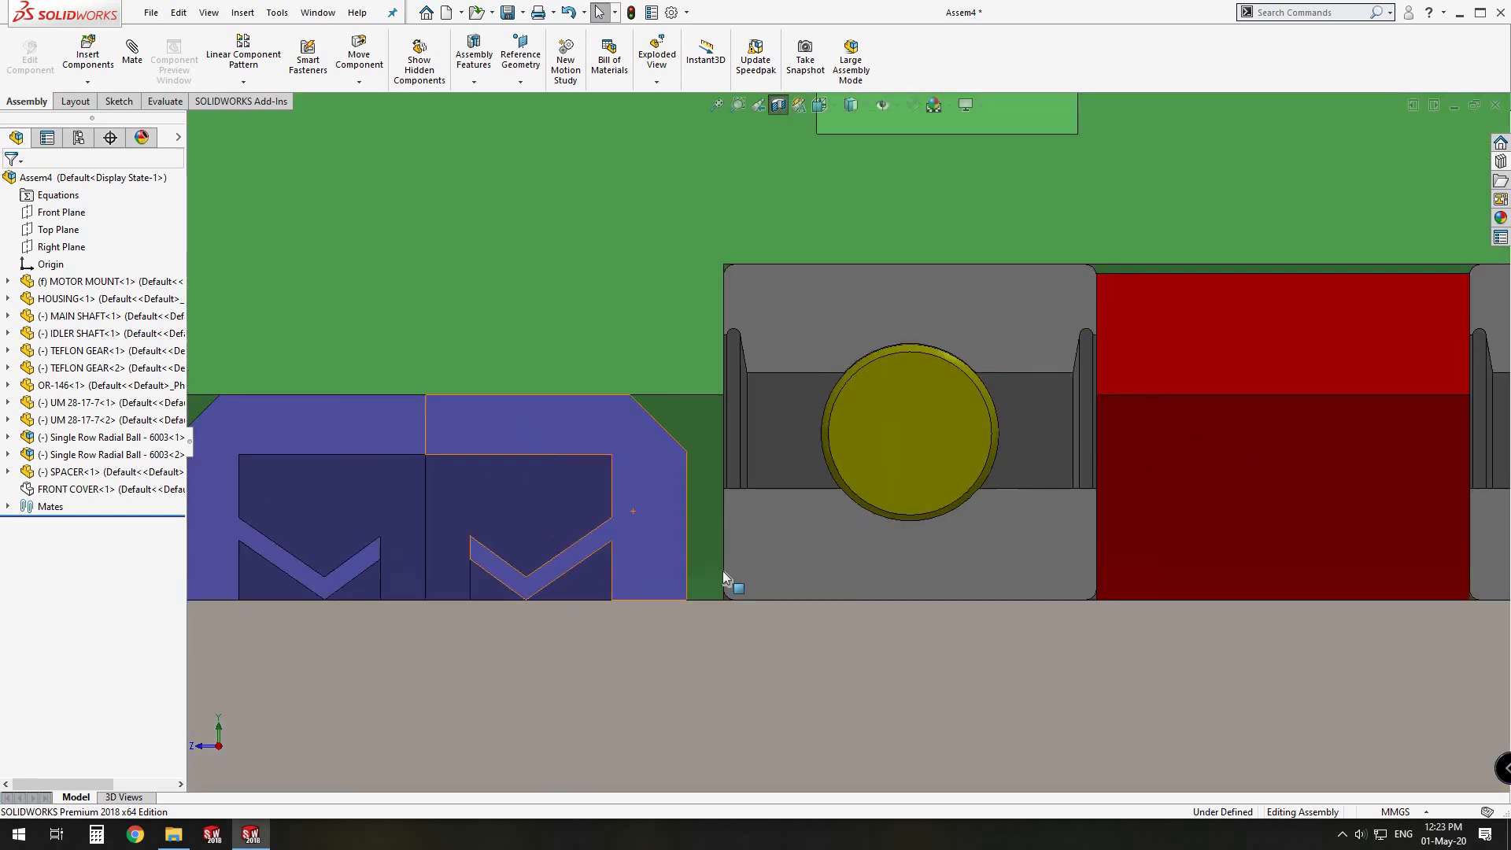
scroll(1065, 532, up, 3)
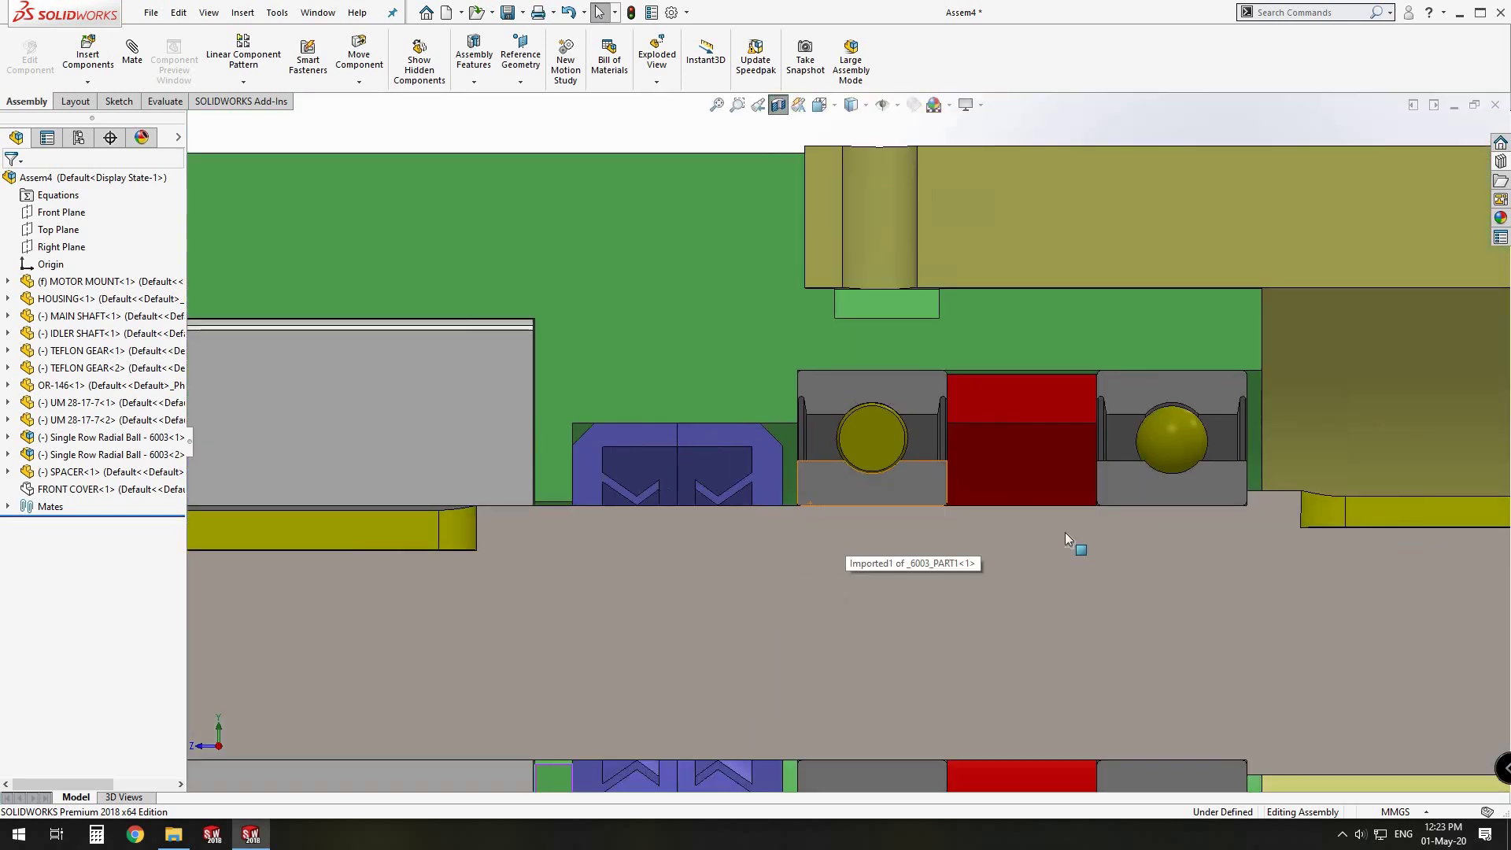
scroll(1065, 532, up, 2)
scroll(1063, 536, up, 5)
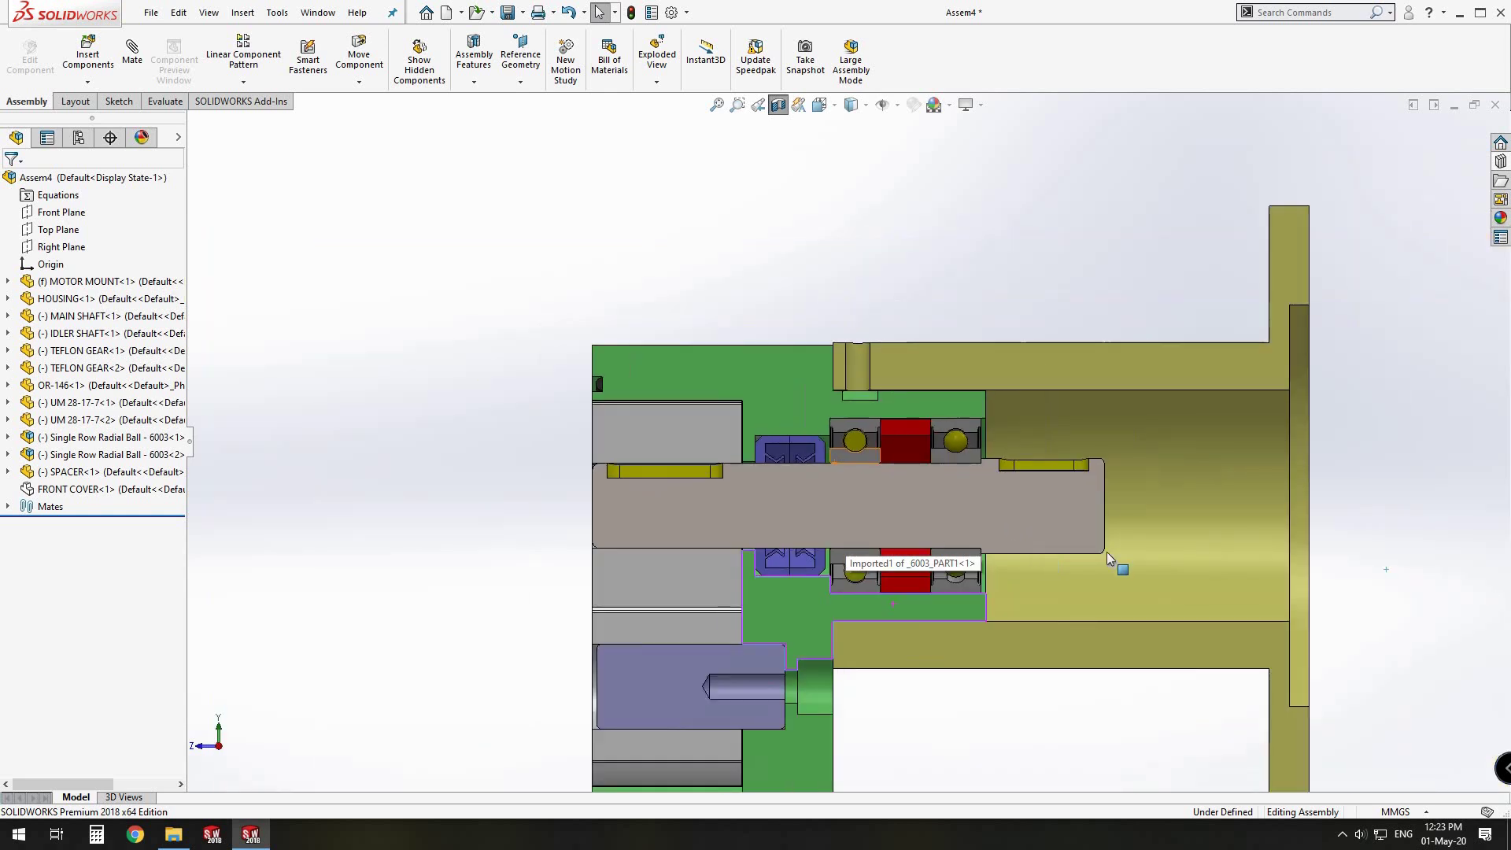
Step: Turn off the section view and save the assembly together with its modified O-ring part
right_drag(1306, 472, 1338, 397)
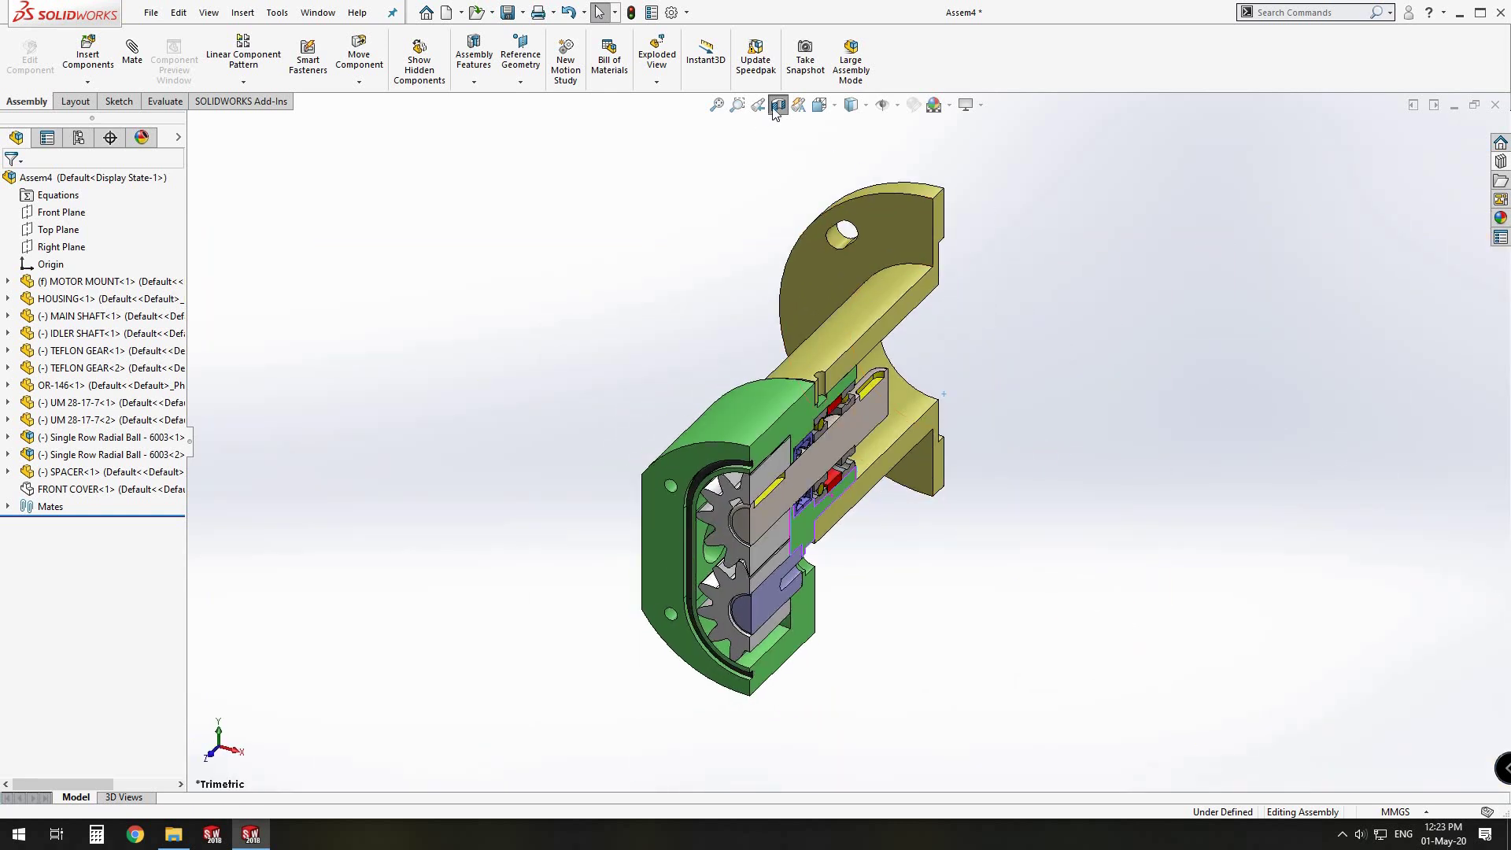
click(508, 13)
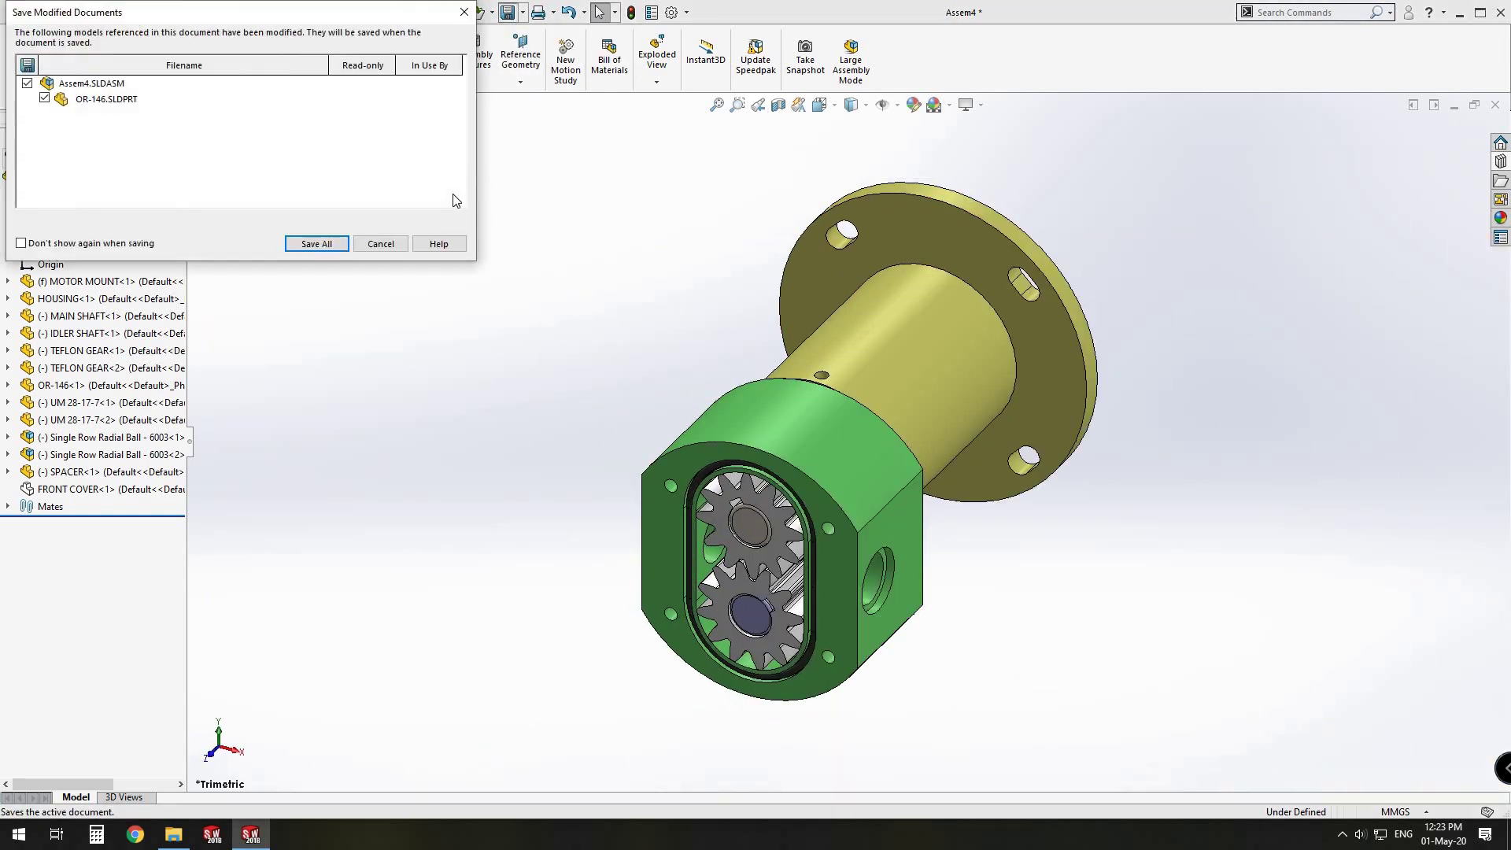
click(337, 245)
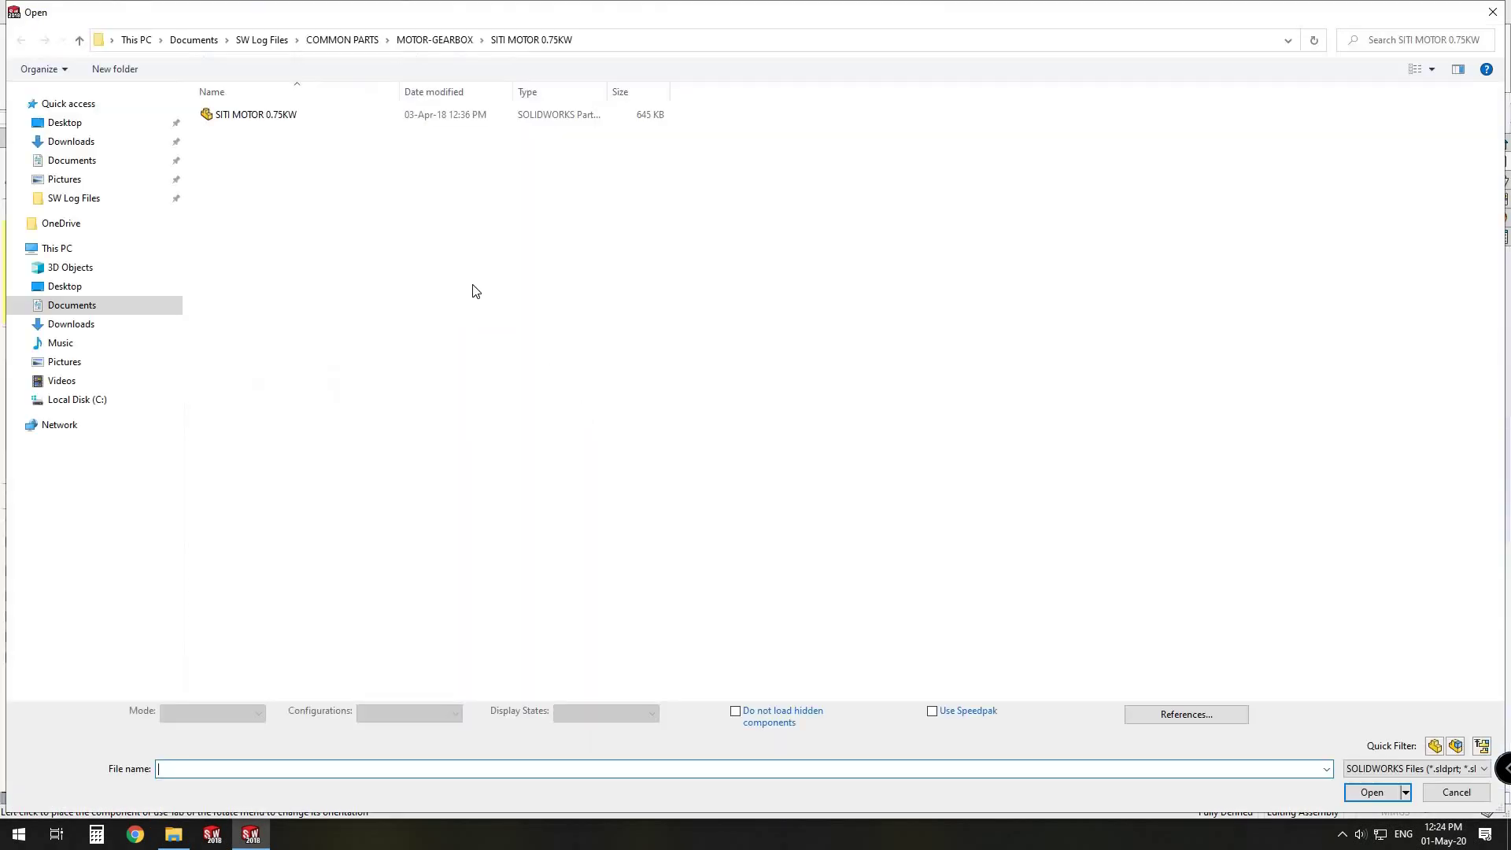
Step: Place SITI MOTOR 0.75KW at the origin of a new assembly and insert the GEAR PUMP HEAD assembly
double_click(254, 115)
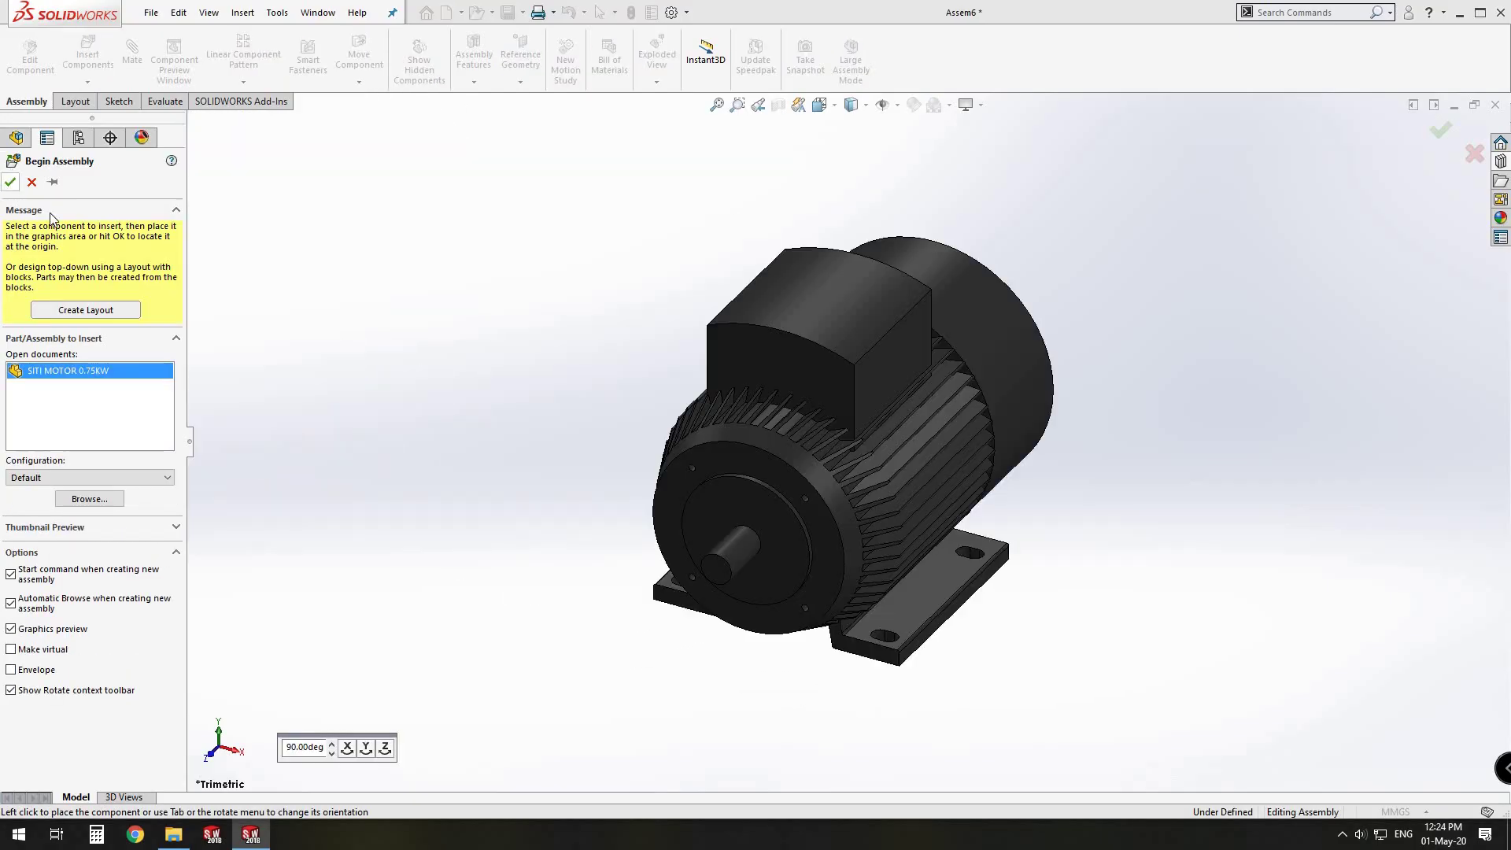
click(11, 181)
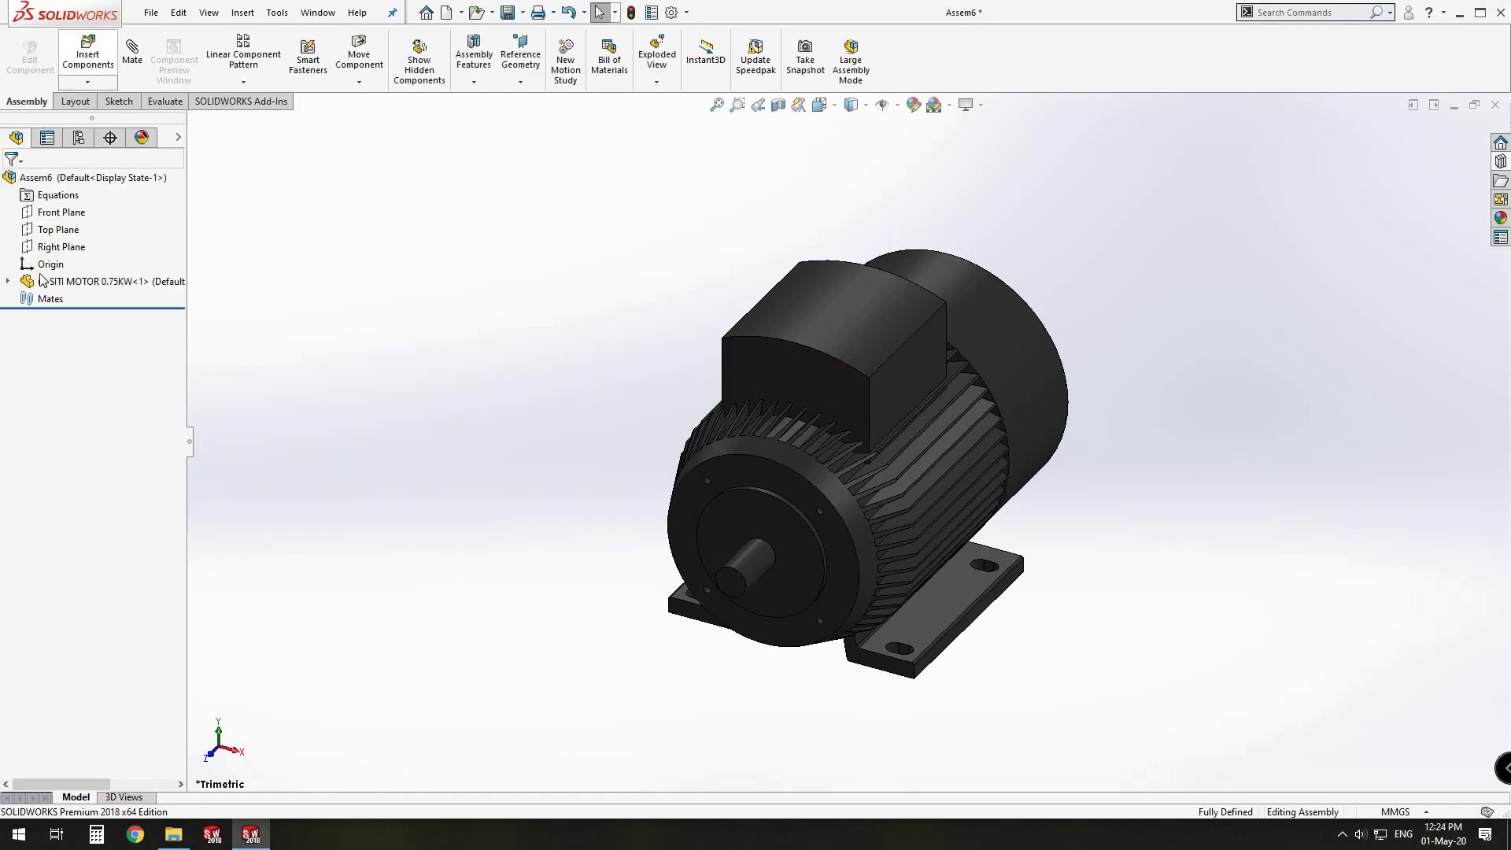
click(70, 447)
click(76, 127)
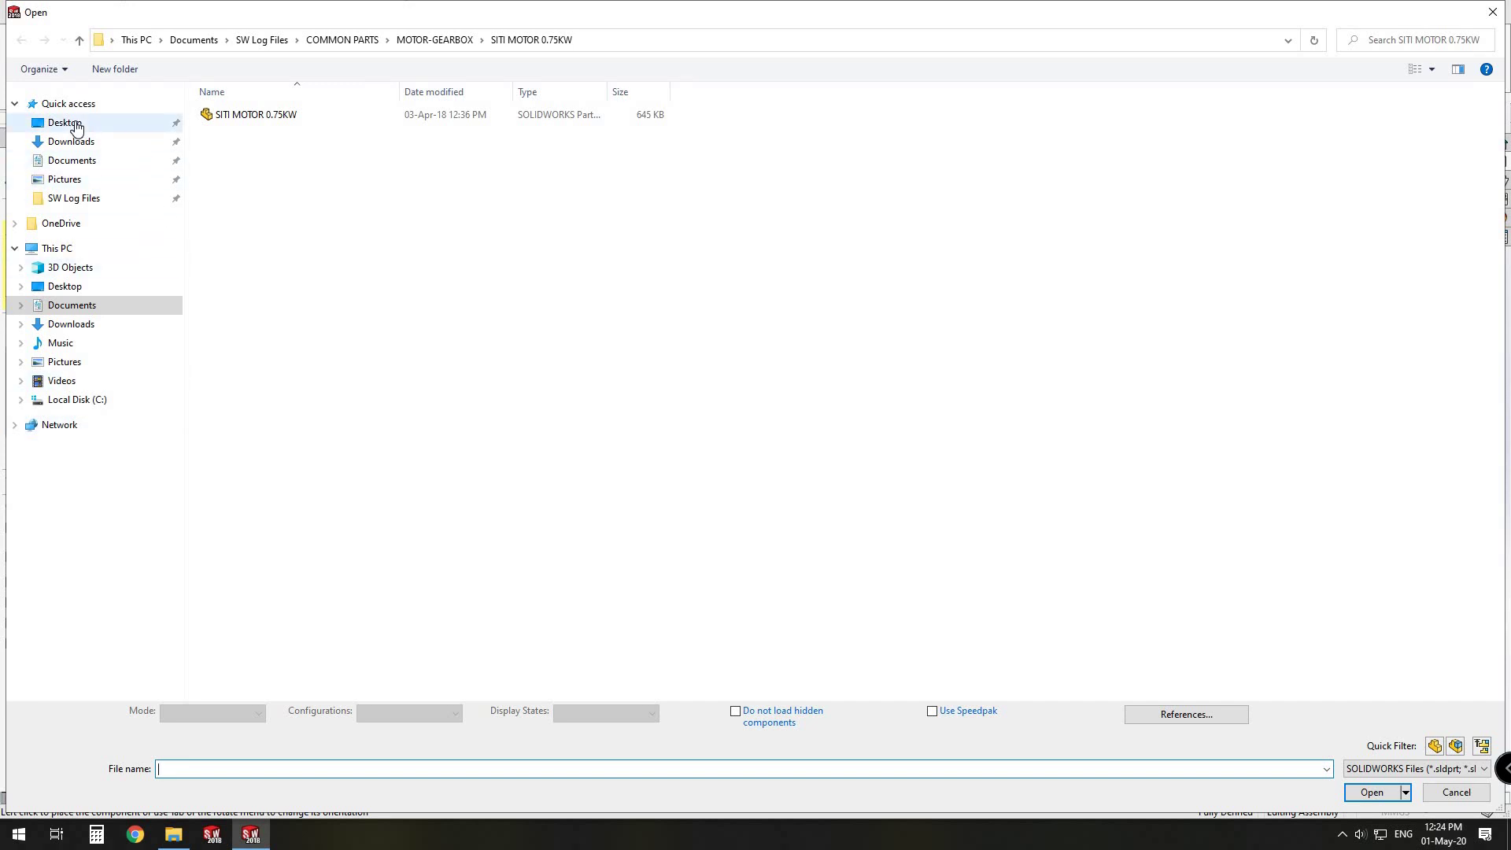
double_click(745, 238)
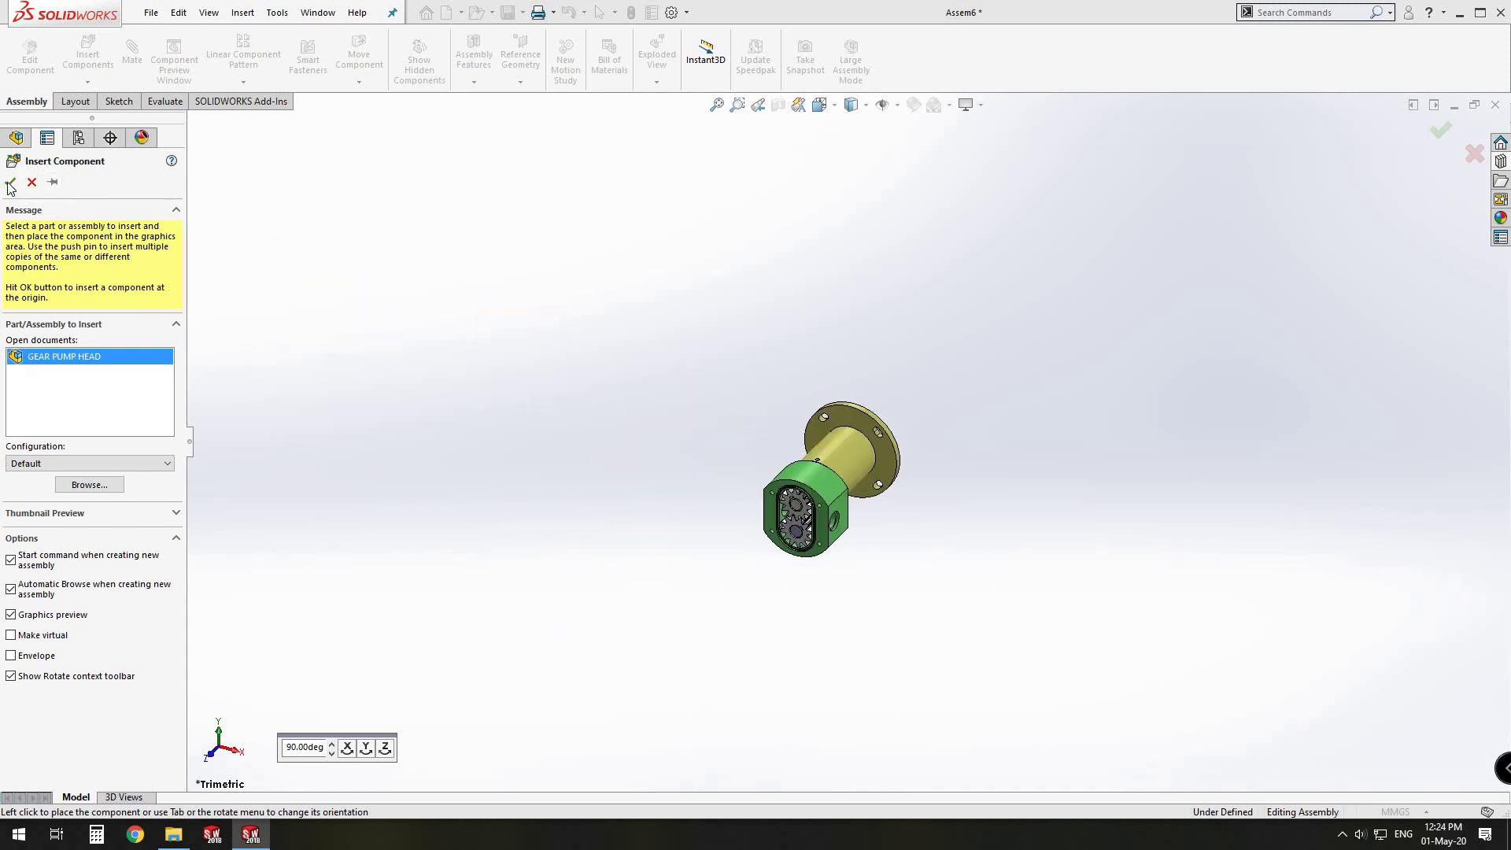
click(393, 392)
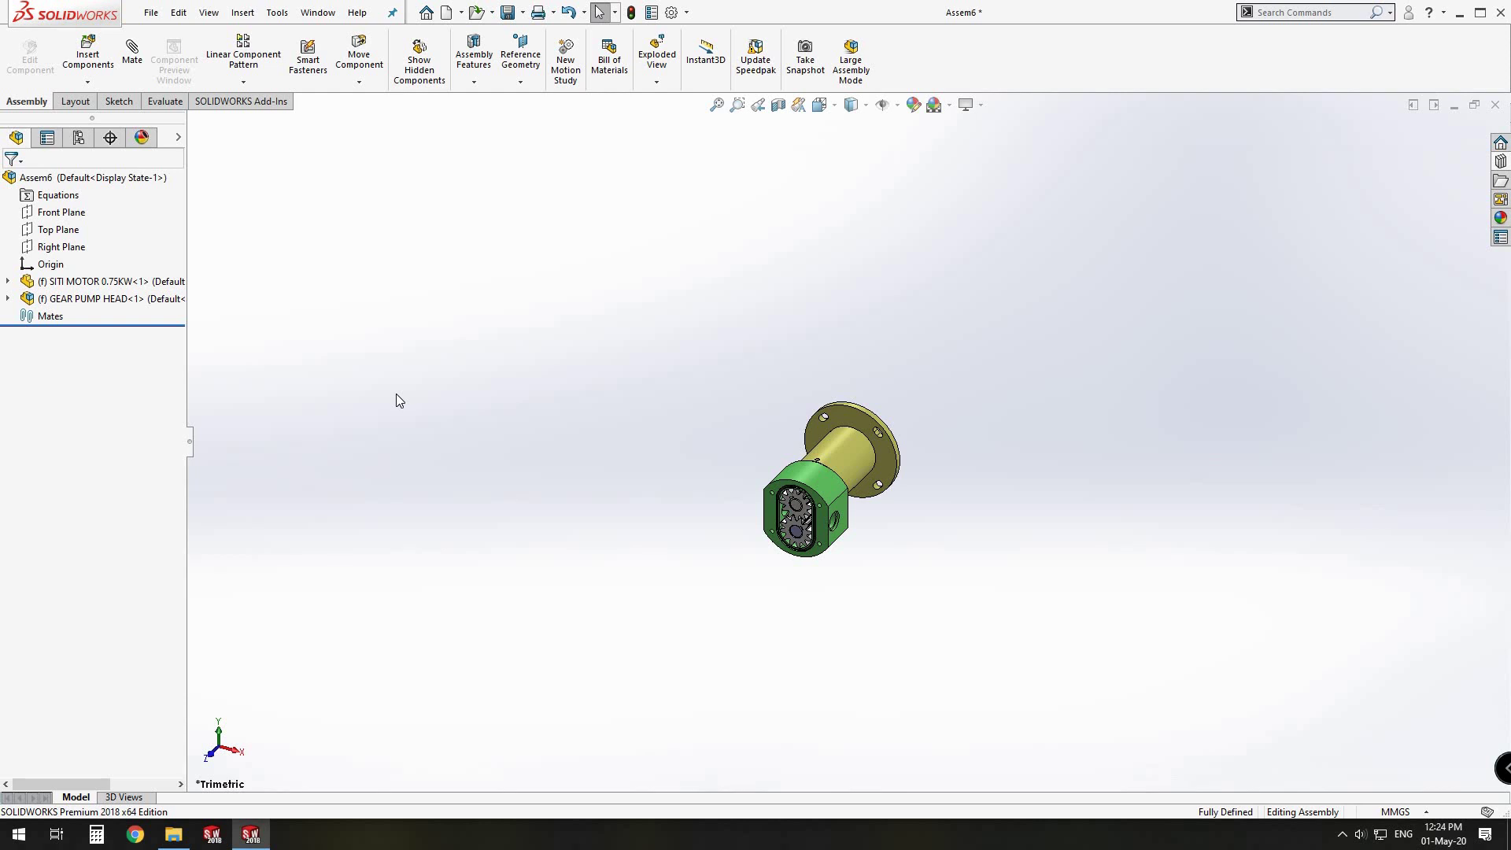
Step: Look through the motor's features and undo the last change to bring the motor back into view
click(89, 282)
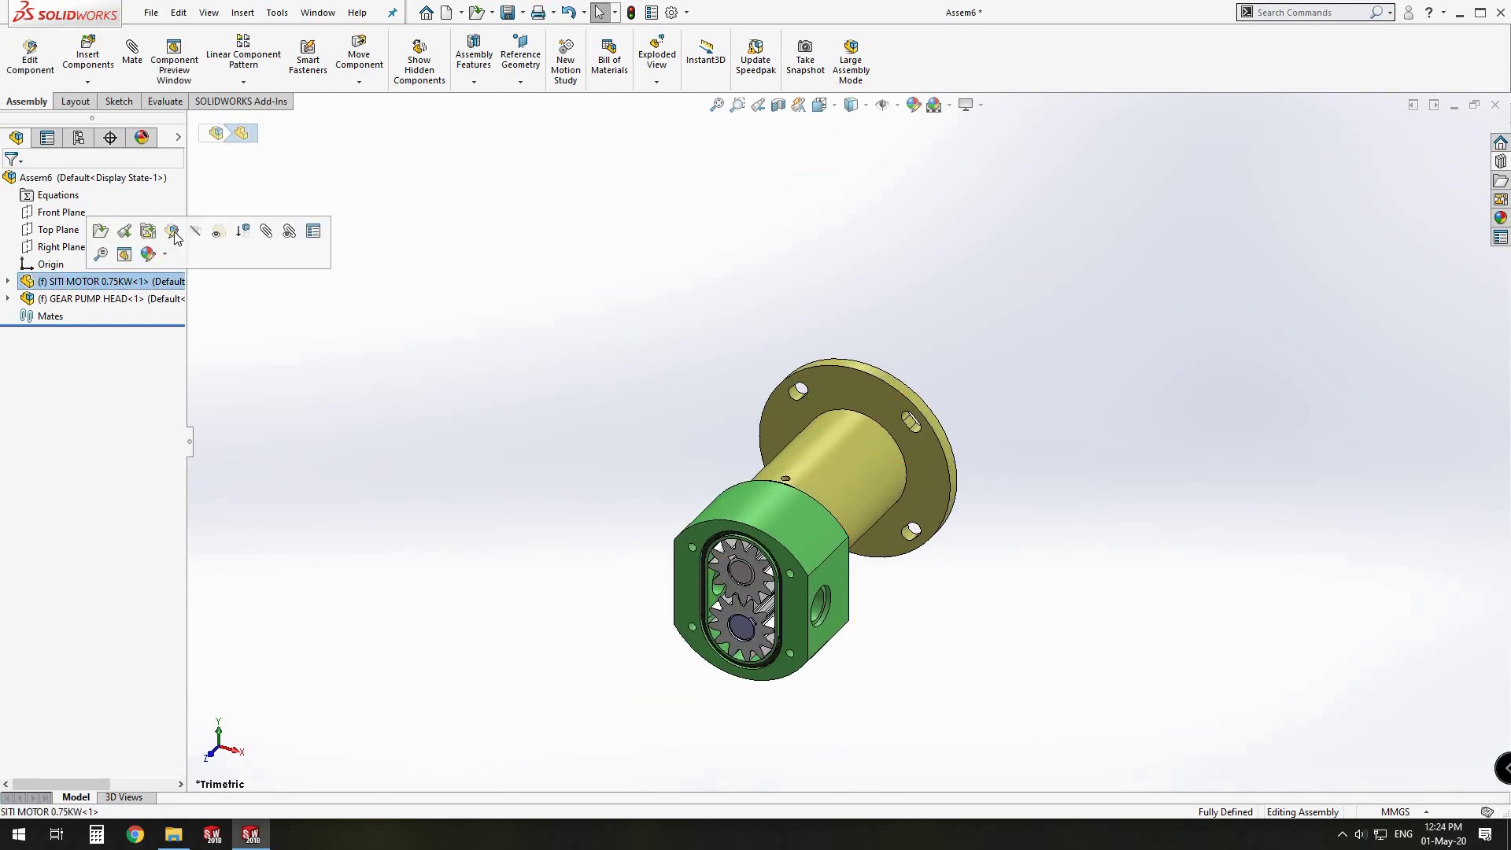
click(9, 281)
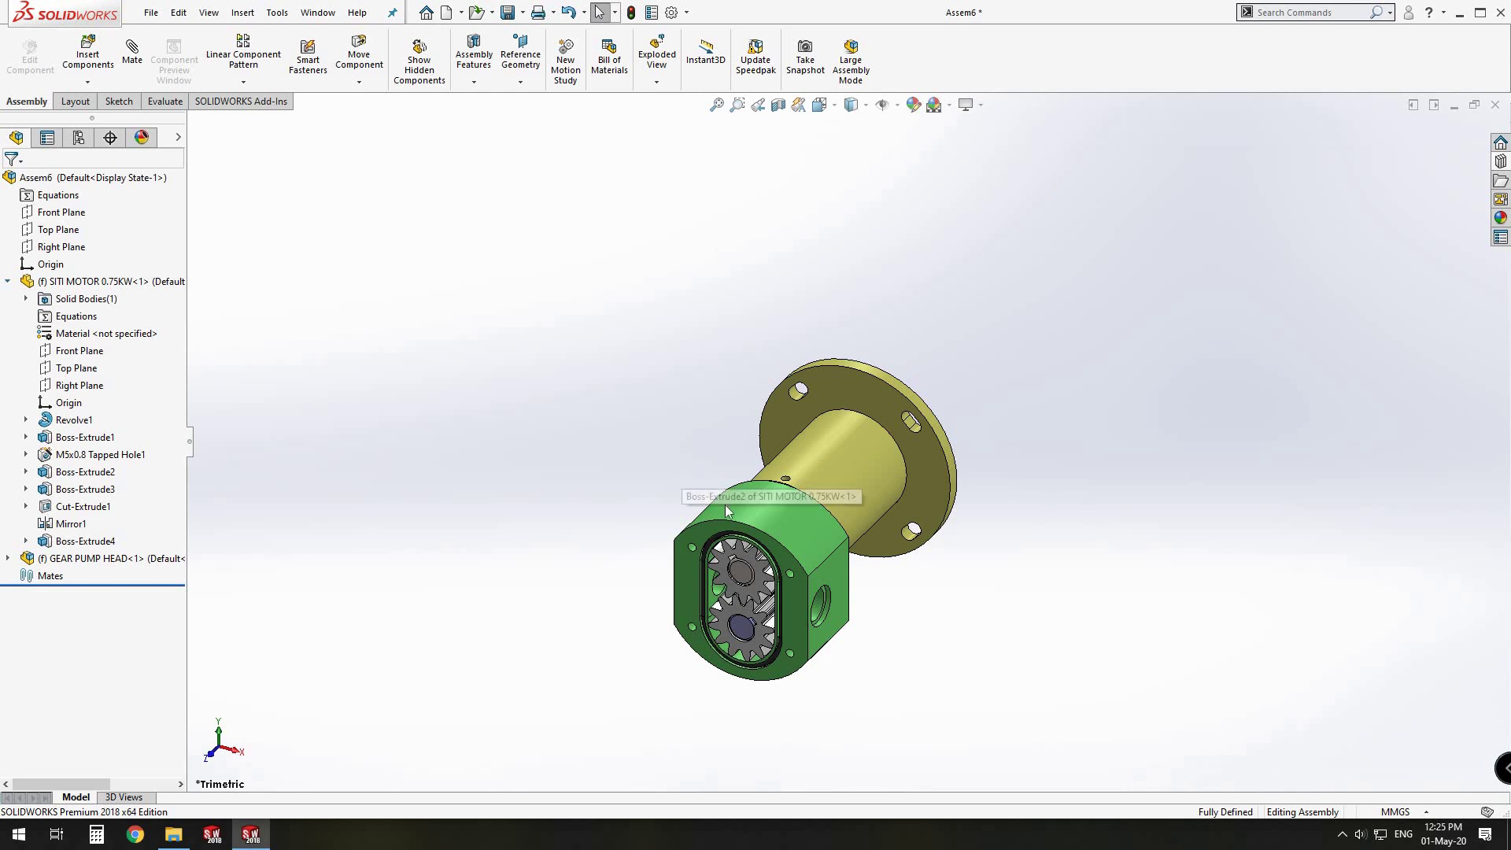
key(ctrl+z)
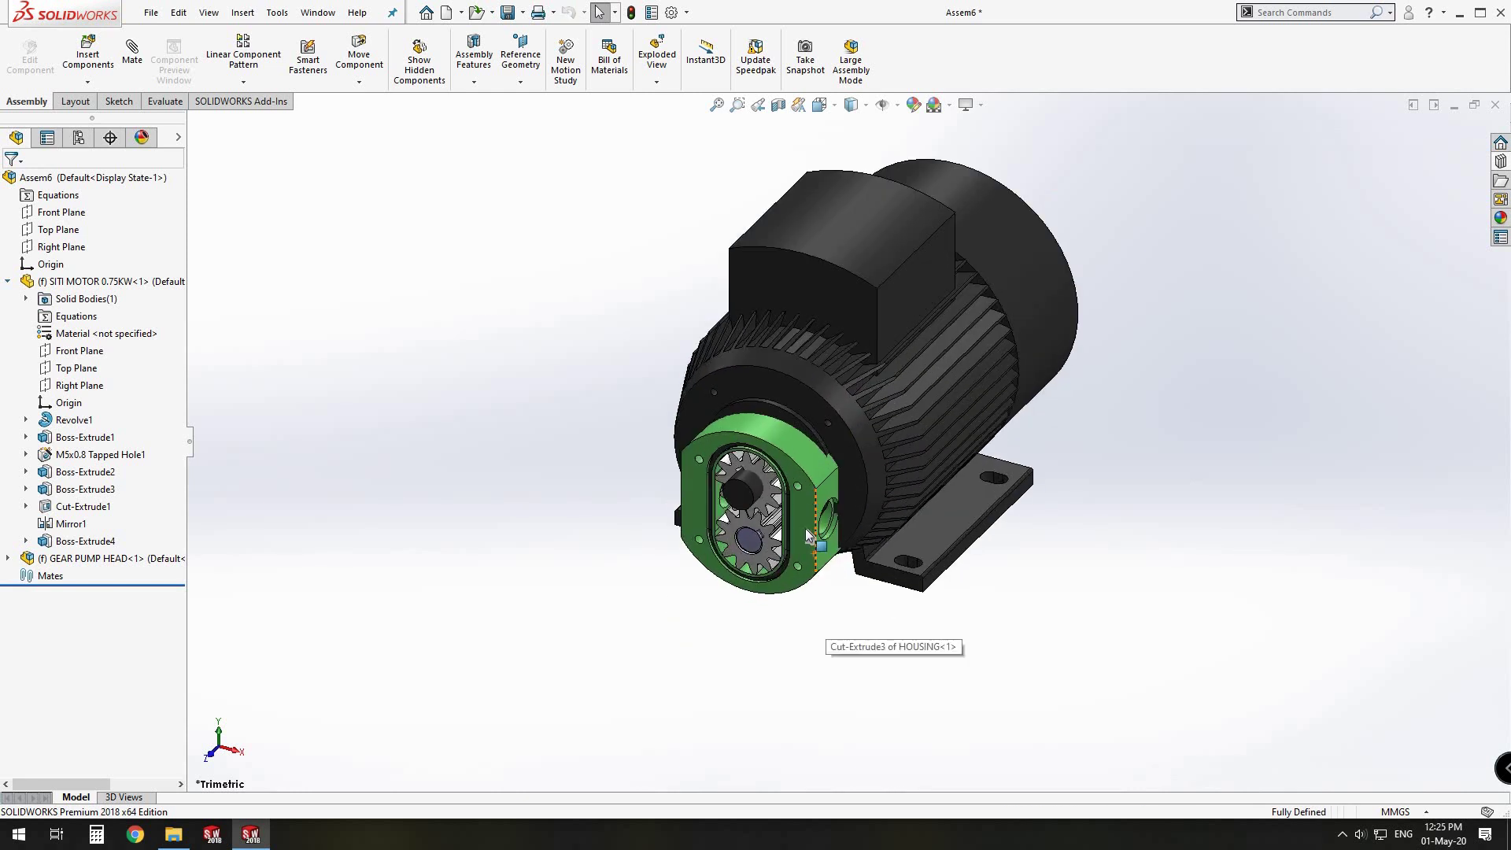
click(834, 504)
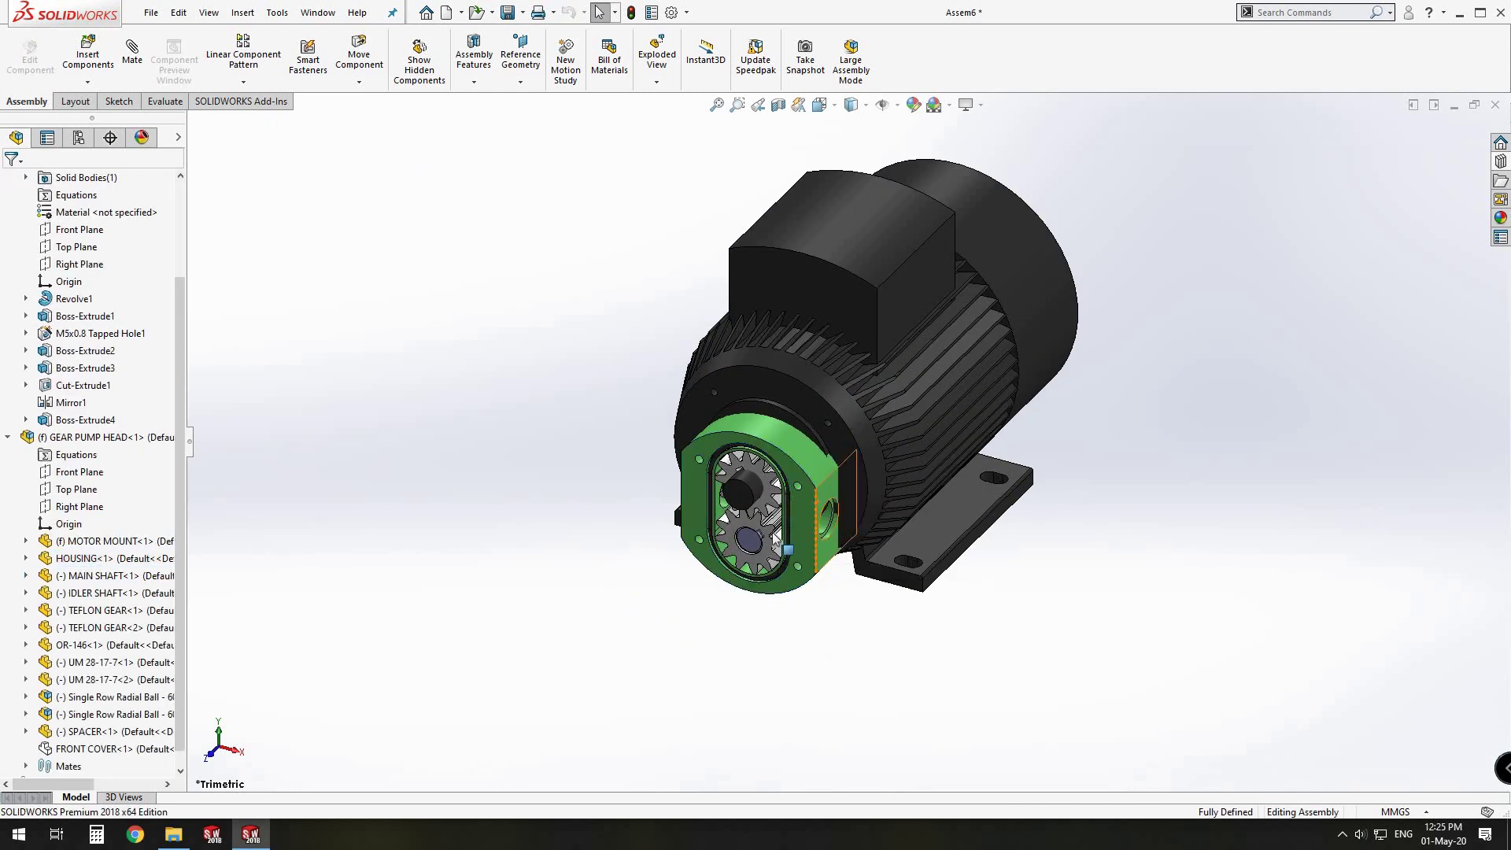
key(Escape)
Step: Float the GEAR PUMP HEAD subassembly and move it away from the motor so its mounting flange faces the shaft
right_click(84, 440)
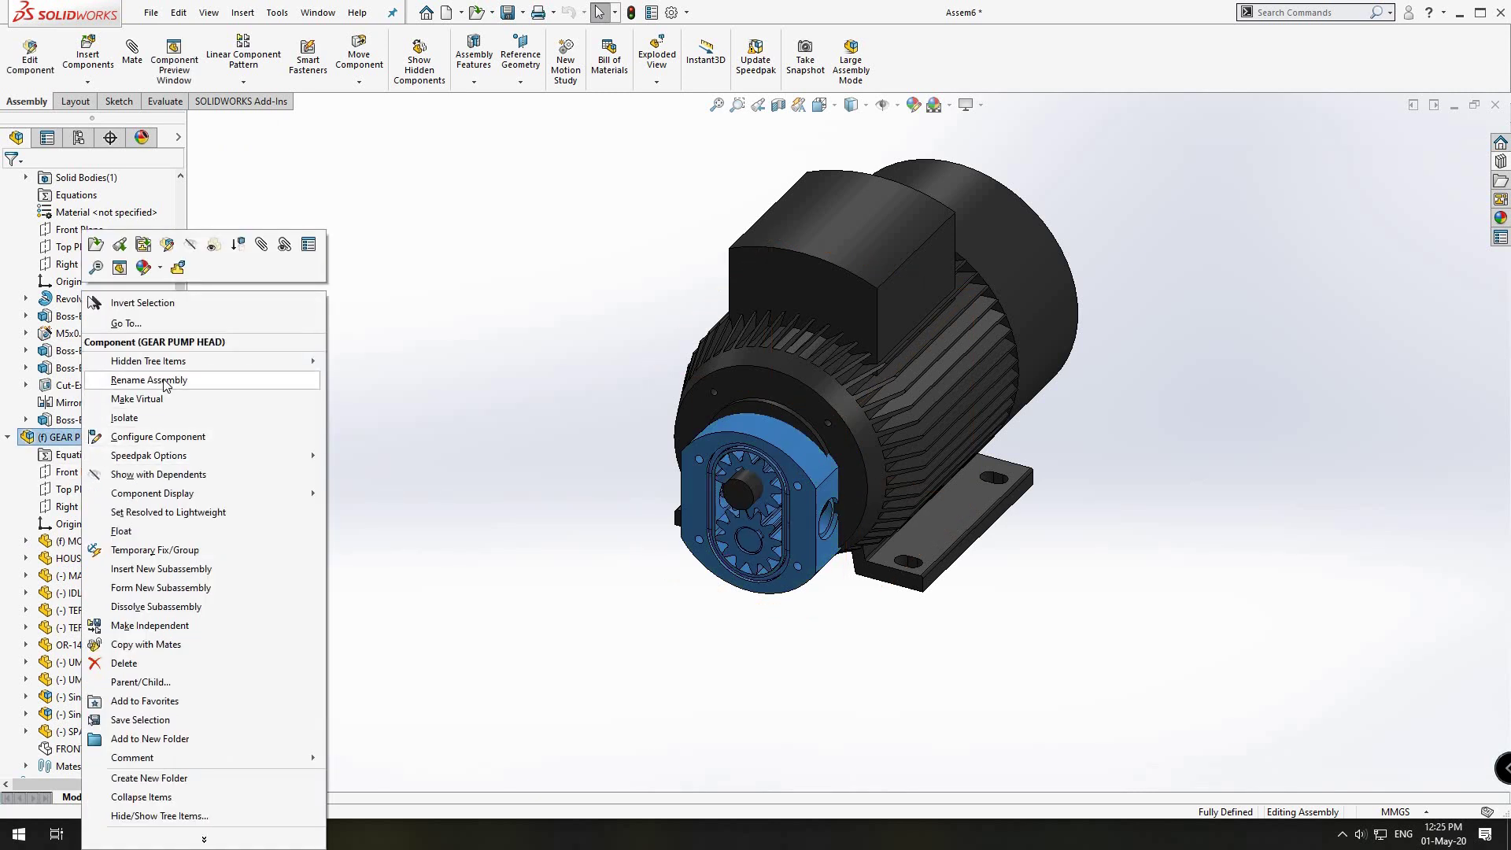
click(121, 531)
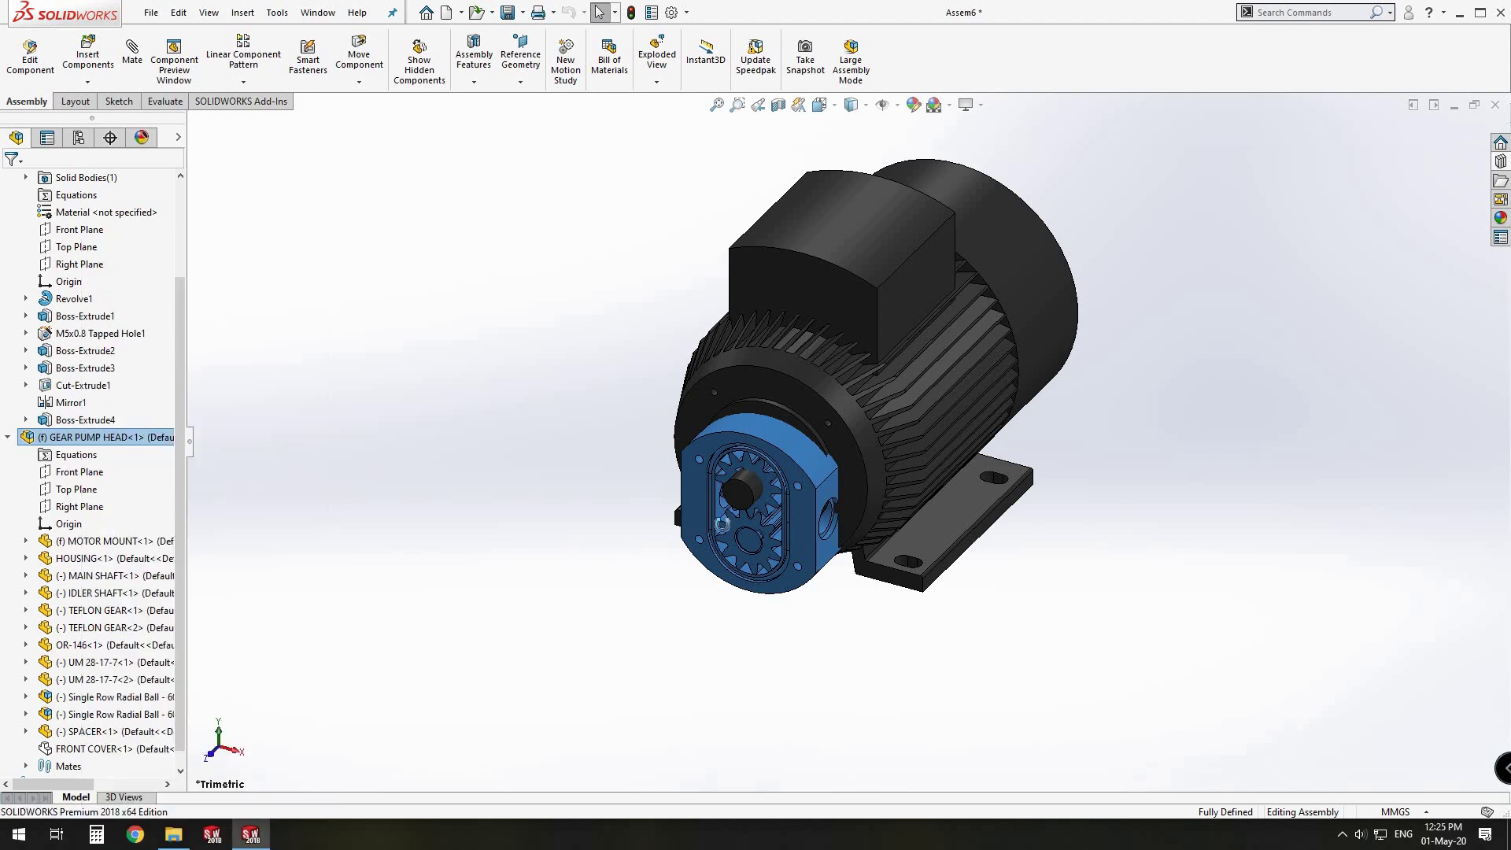
middle_drag(732, 629, 677, 535)
drag(675, 532, 370, 630)
middle_drag(568, 511, 616, 463)
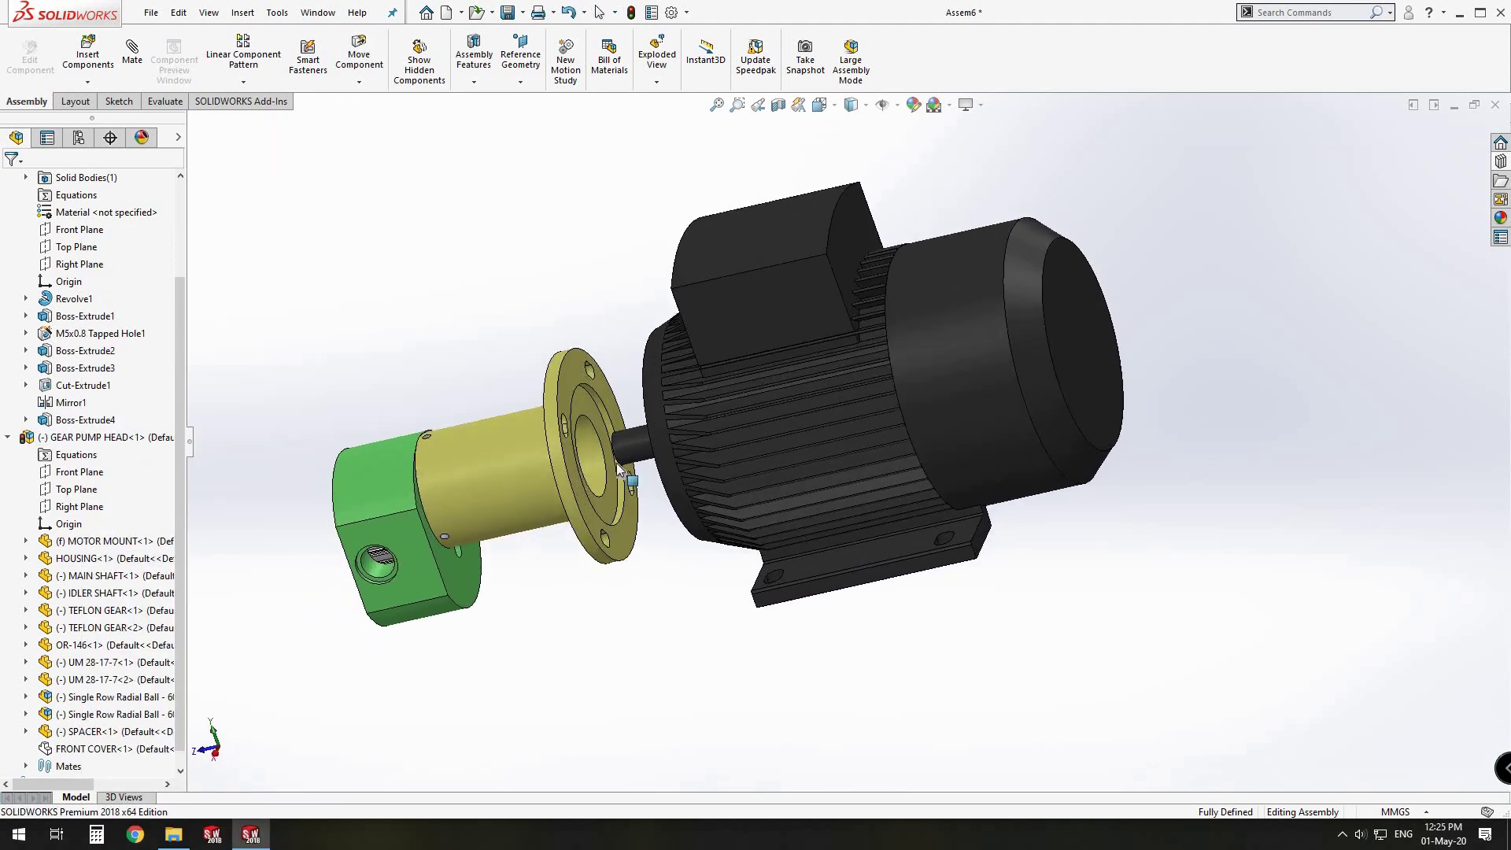
Step: Mate the motor mount's round bore concentric with the motor shaft
scroll(626, 442, down, 3)
click(664, 427)
ctrl+click(664, 427)
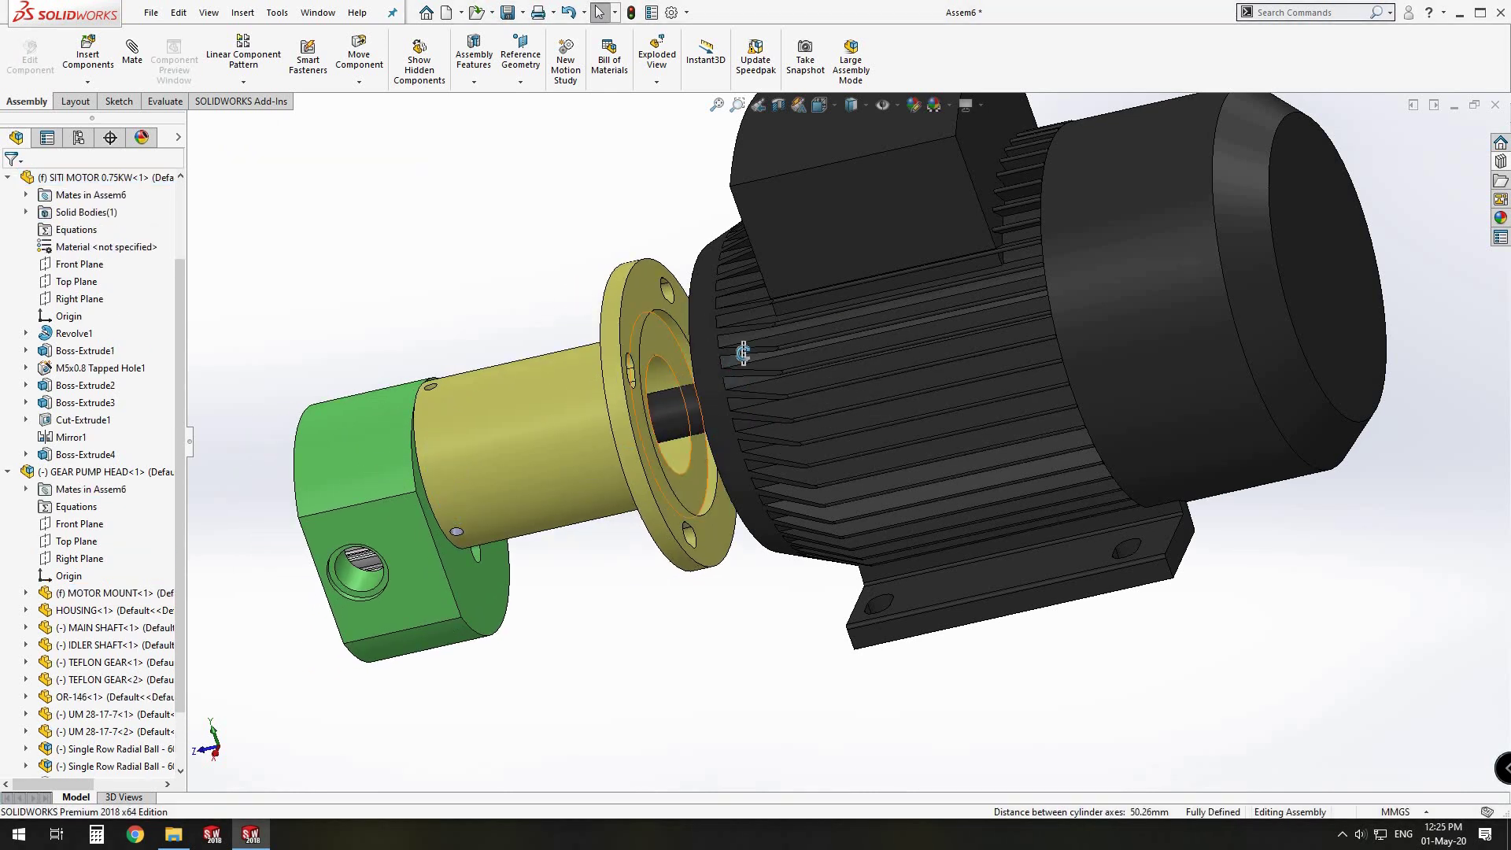
middle_drag(653, 417, 711, 378)
scroll(686, 461, down, 4)
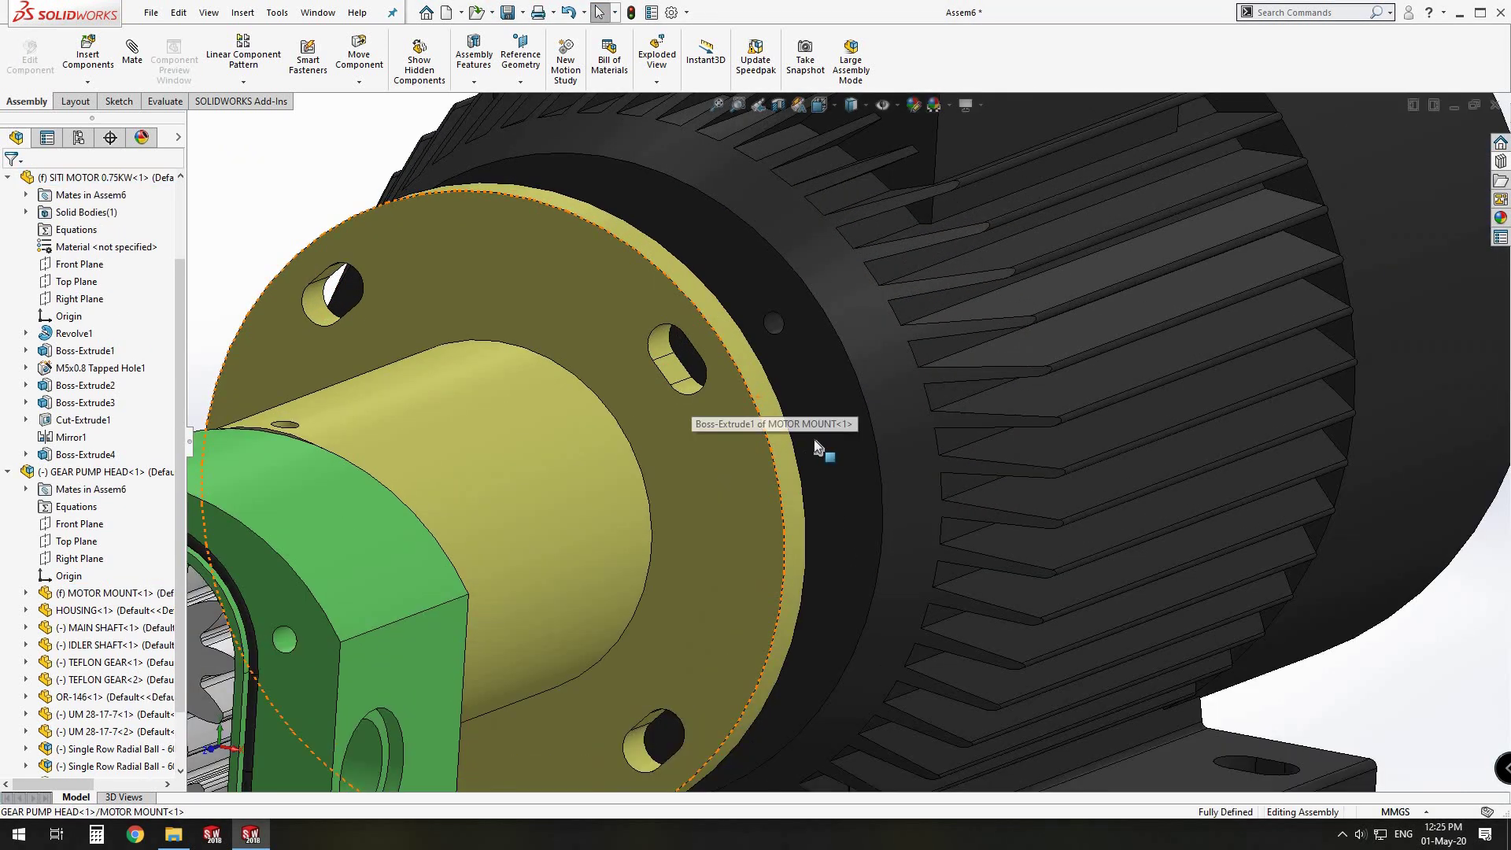
Step: Mate the motor mount's flange face coincident with the motor's front flange face
click(813, 439)
middle_drag(742, 438, 758, 507)
ctrl+click(668, 483)
scroll(677, 498, down, 3)
scroll(733, 539, up, 4)
Step: Mate the GEAR PUMP HEAD's Right Plane coincident with the top-level assembly's Right Plane
drag(691, 610, 10, 527)
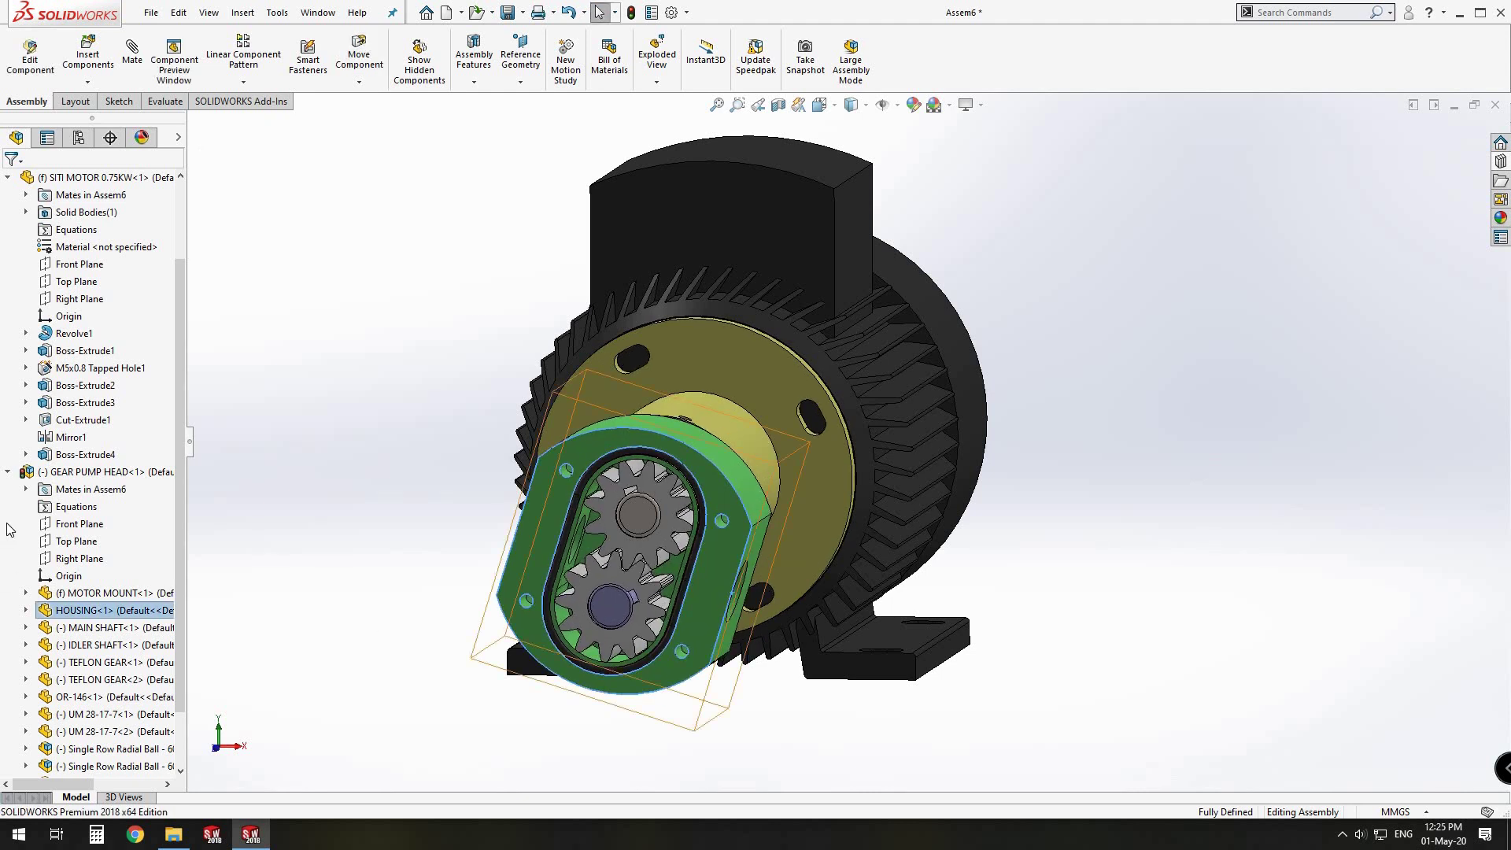
click(79, 558)
scroll(75, 314, up, 2)
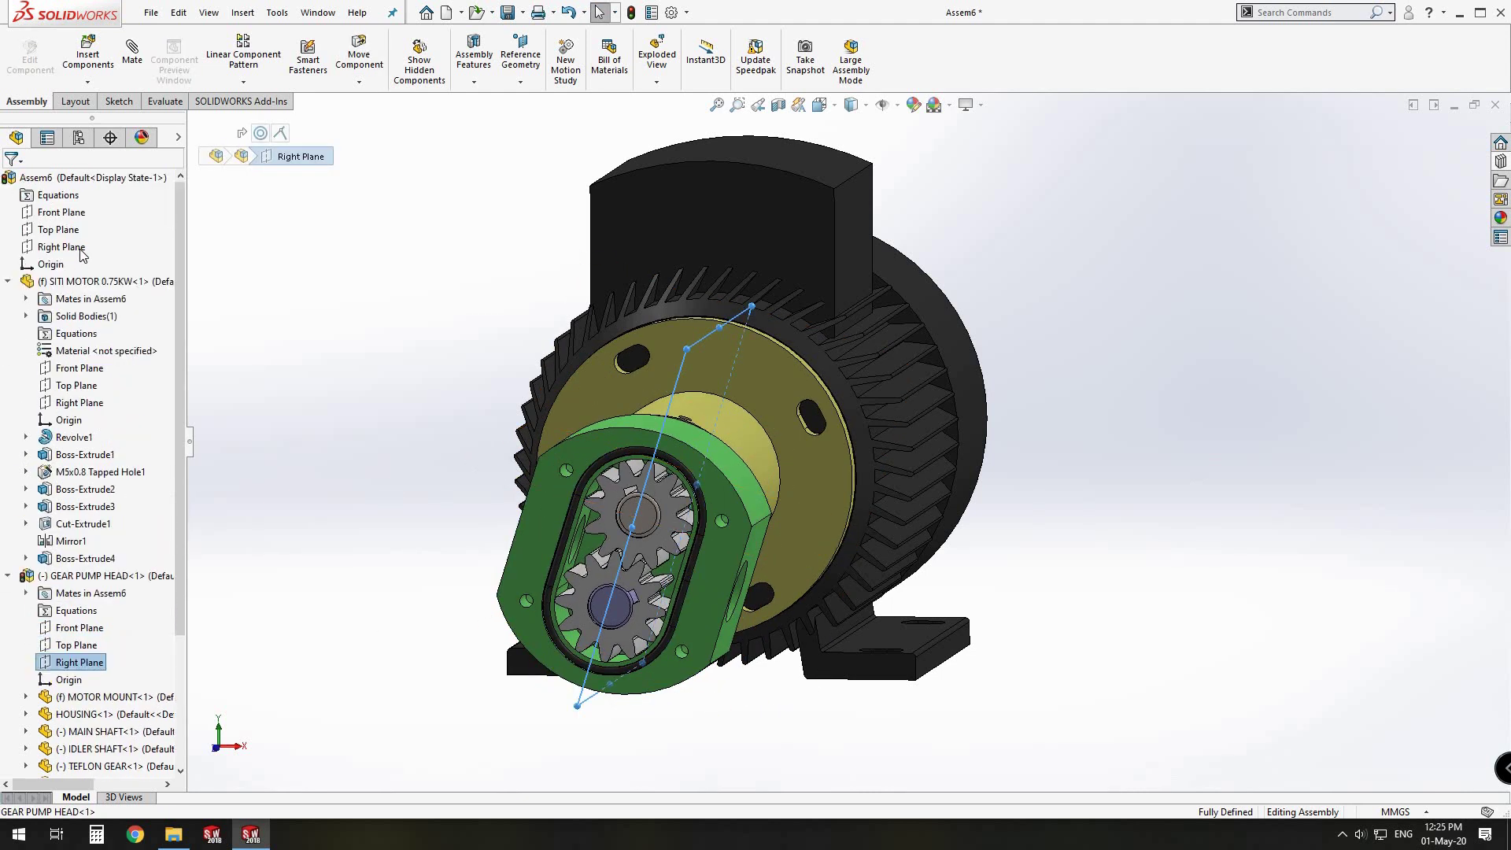
ctrl+click(92, 255)
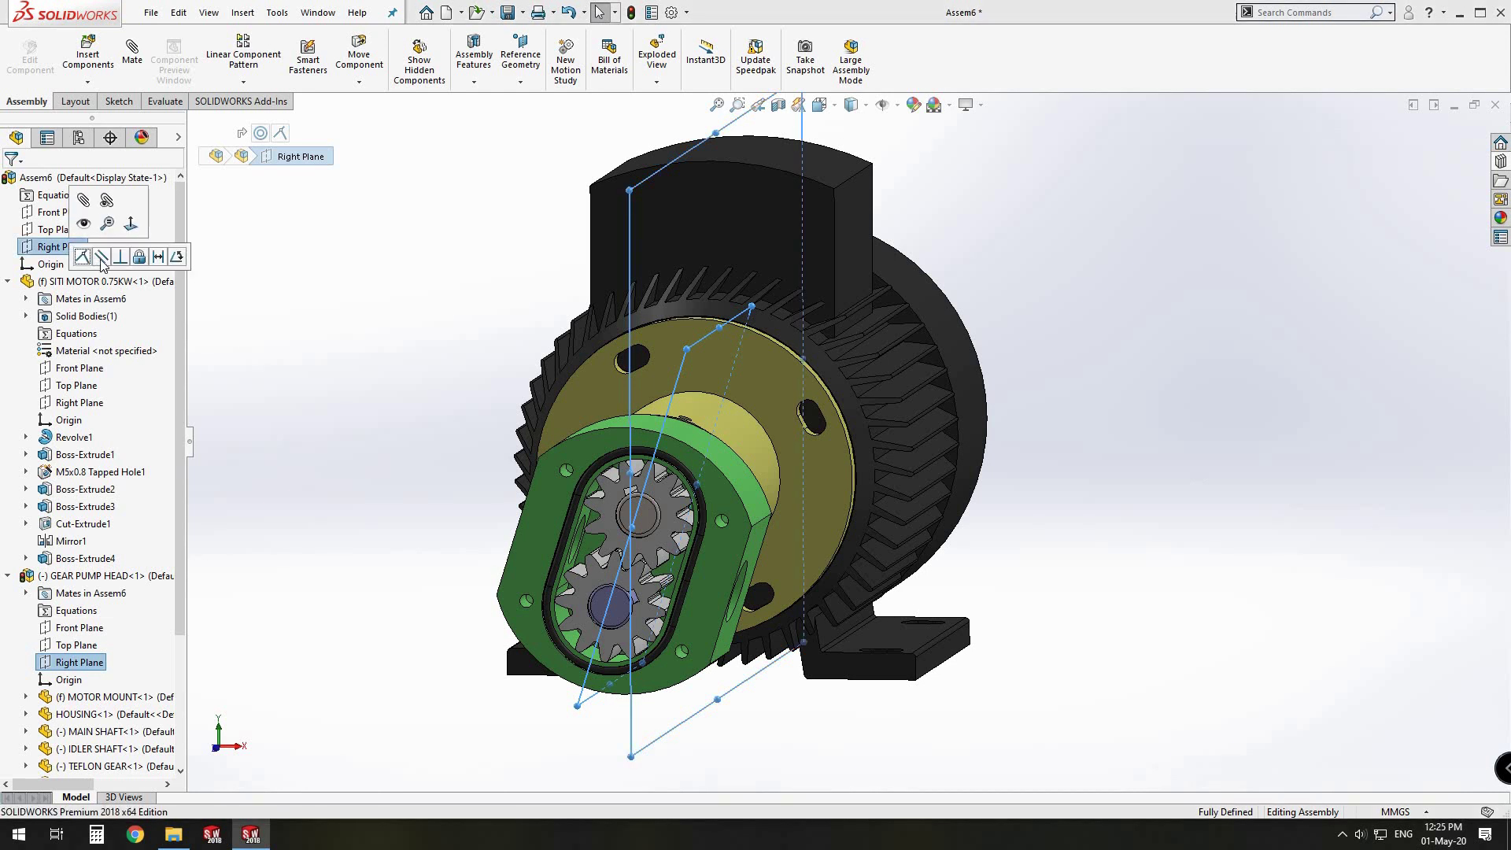
click(82, 256)
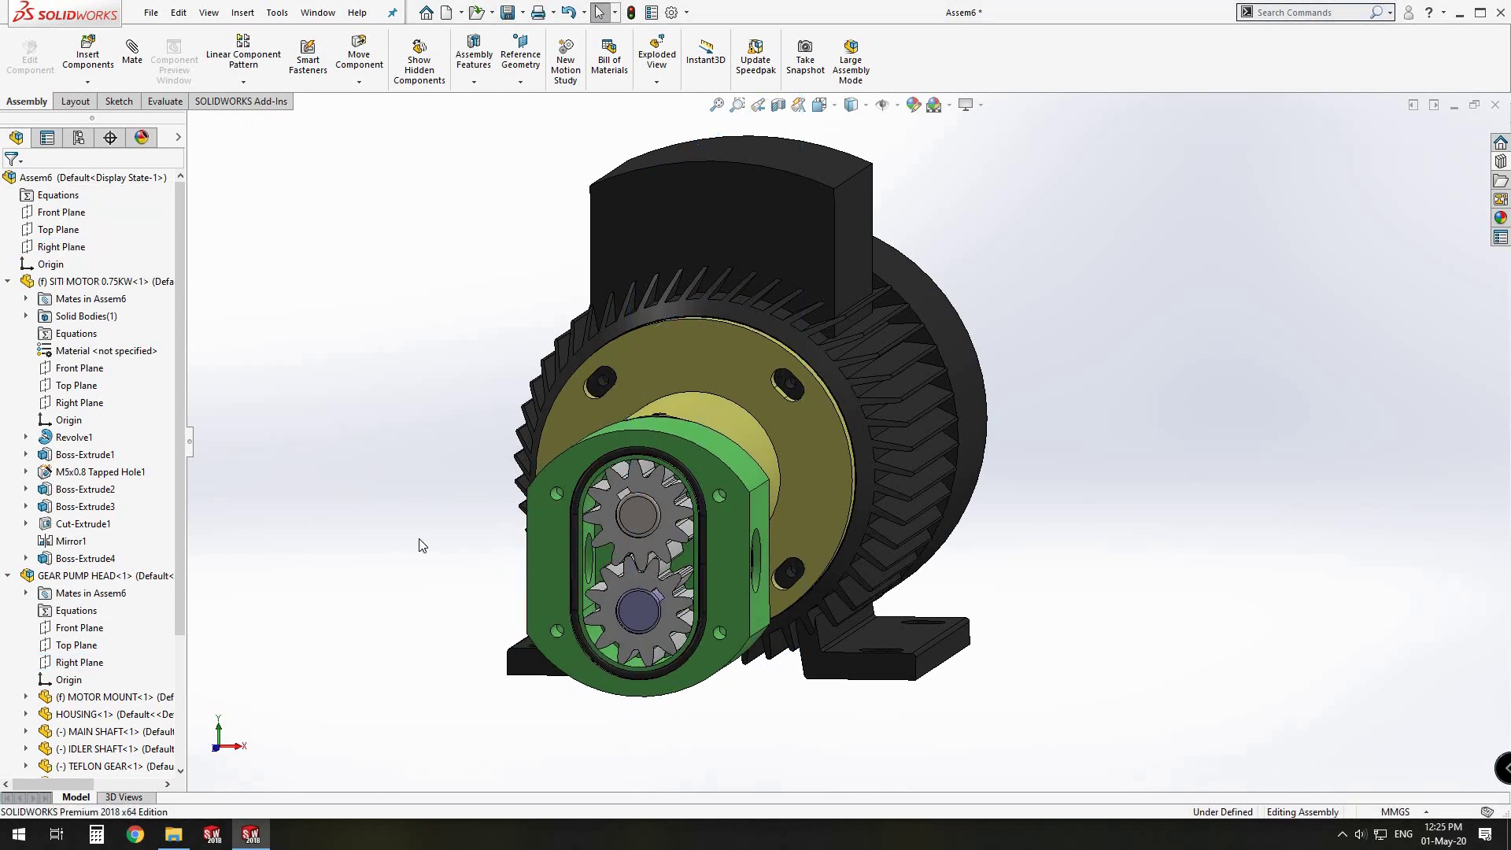
Step: Collapse the expanded motor entries in the feature tree and show the hidden FRONT COVER of the GEAR PUMP HEAD
right_click(21, 443)
click(47, 435)
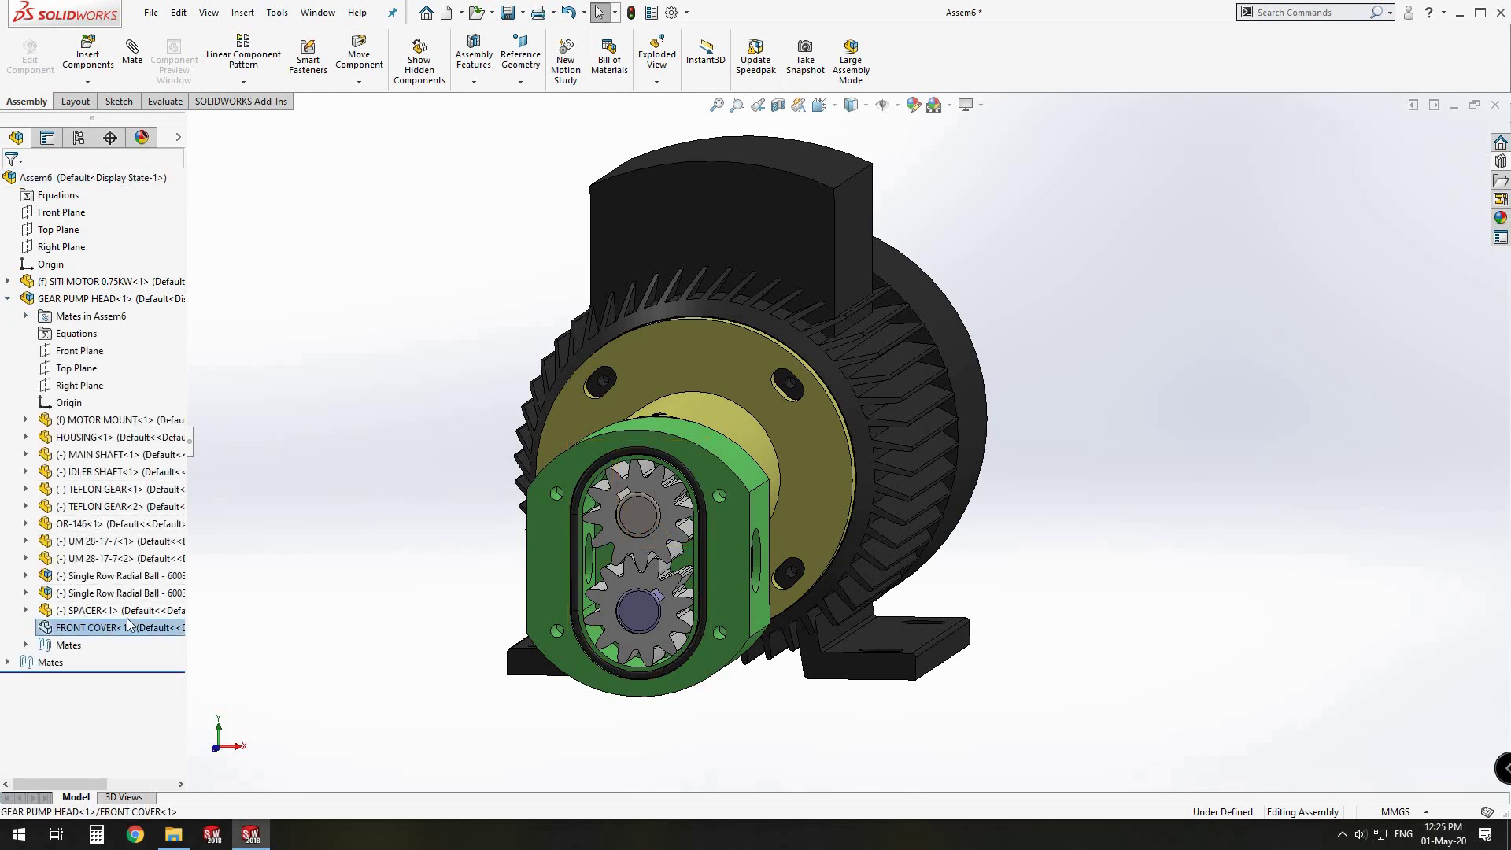
click(129, 623)
click(180, 584)
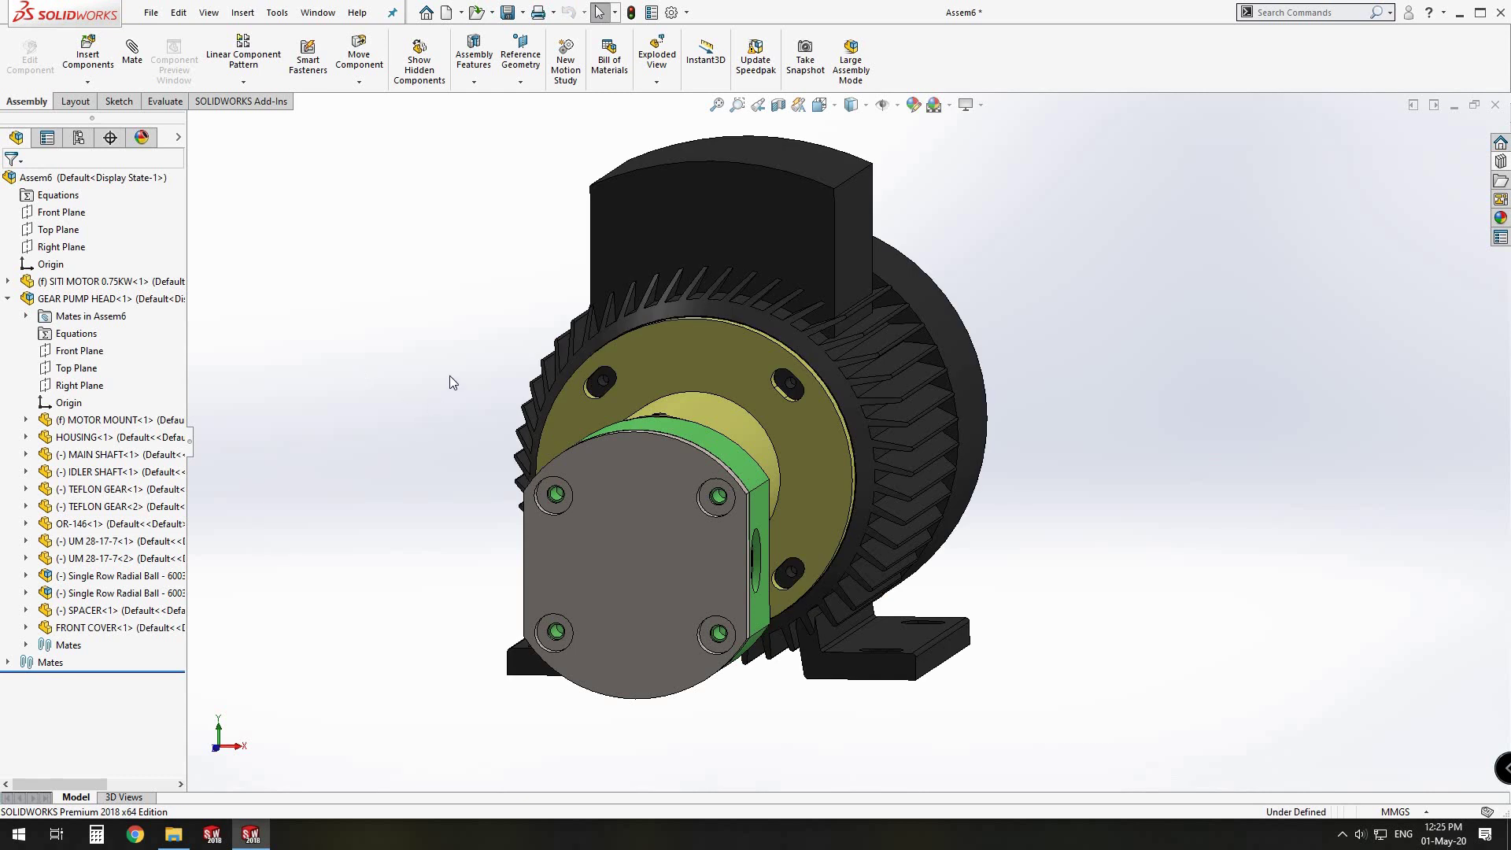
right_drag(450, 376, 516, 301)
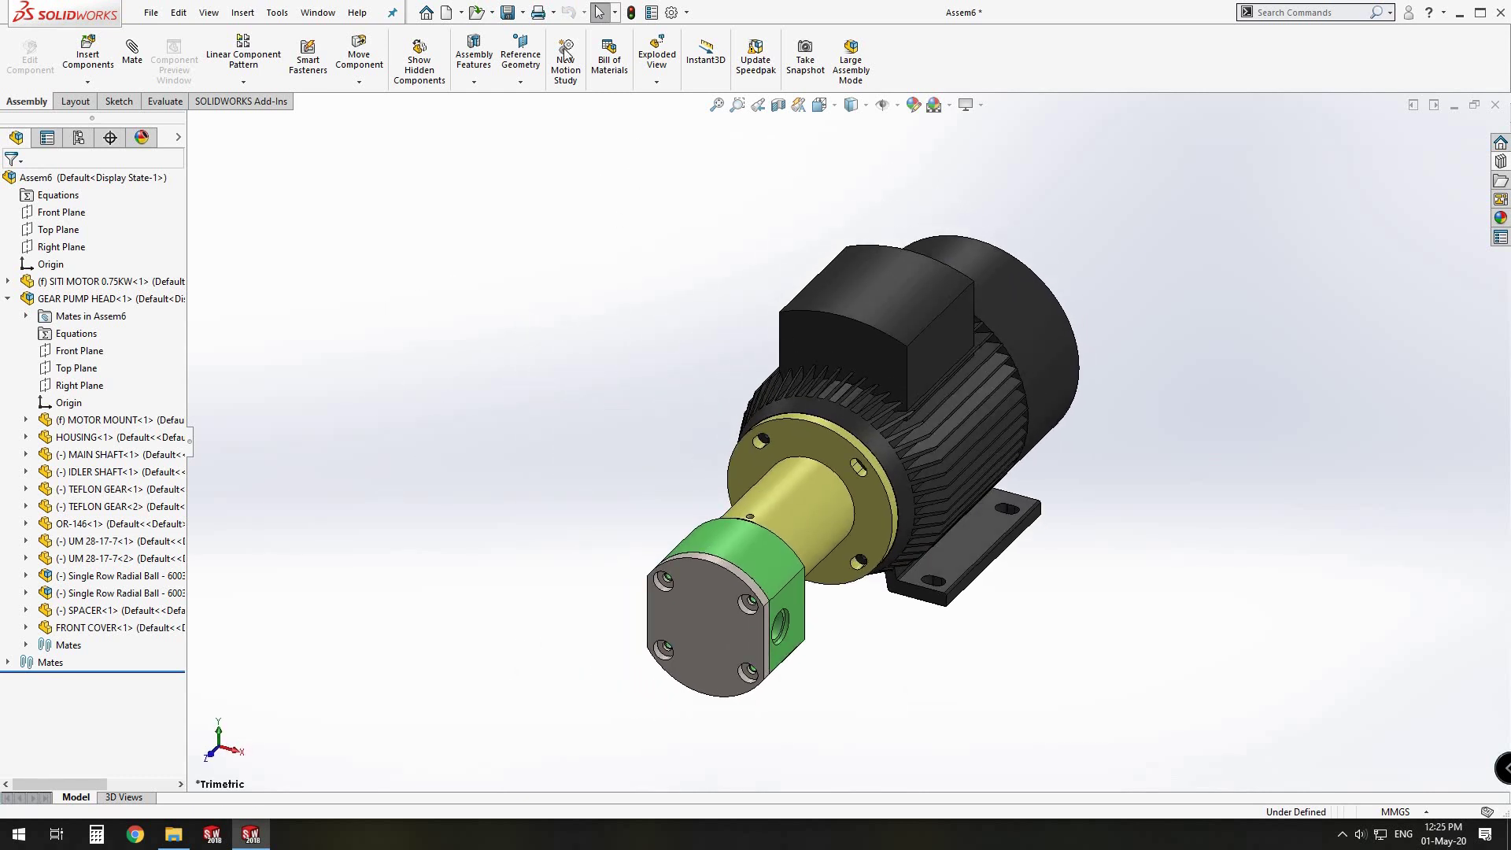